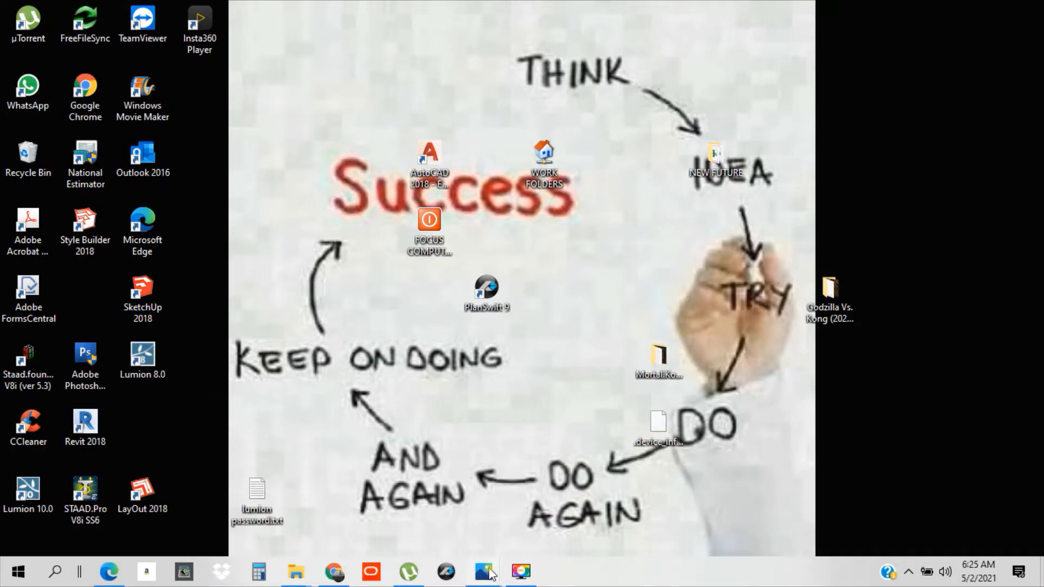
- View the HVAC estimation tutorial request in the picture 8.JPG and minimize the photo viewer
mouse_move(484, 571)
click(620, 493)
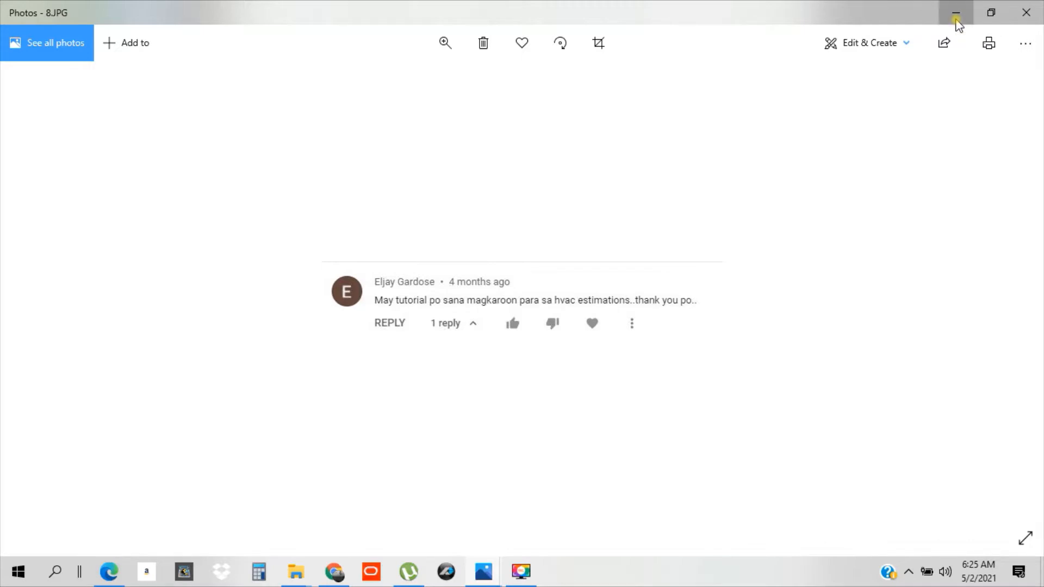
click(956, 17)
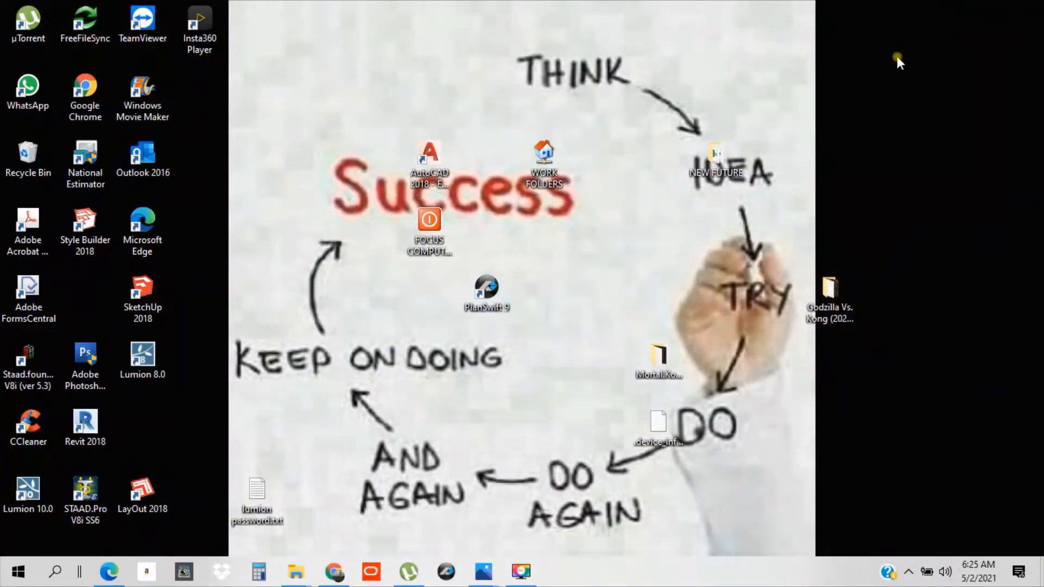
right_click(573, 271)
click(610, 316)
right_click(573, 265)
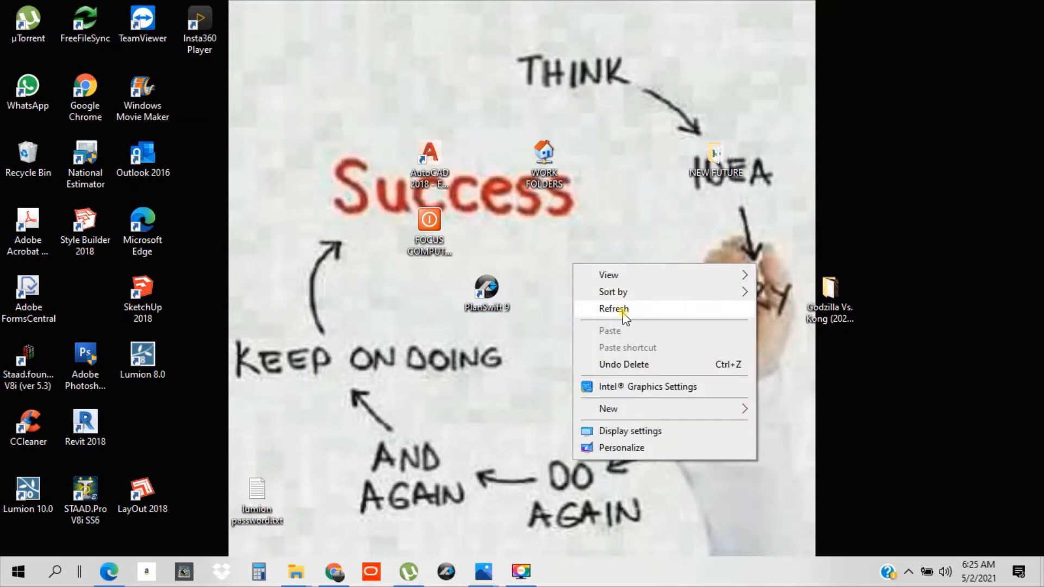
click(623, 313)
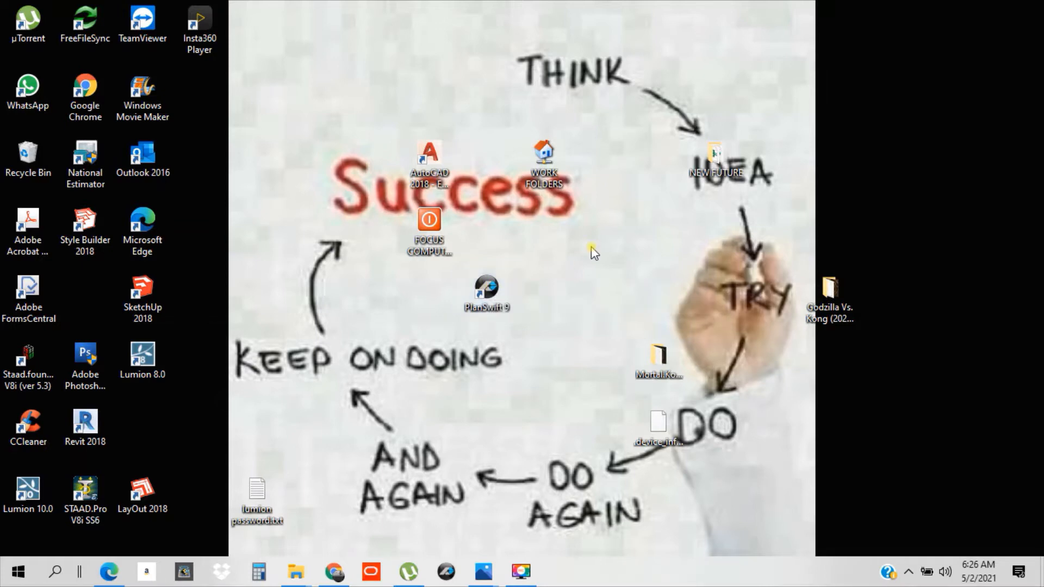
- Launch PlanSwift 9 and narrow the Templates, Parts, Inputs pane to widen the drawing area
double_click(483, 288)
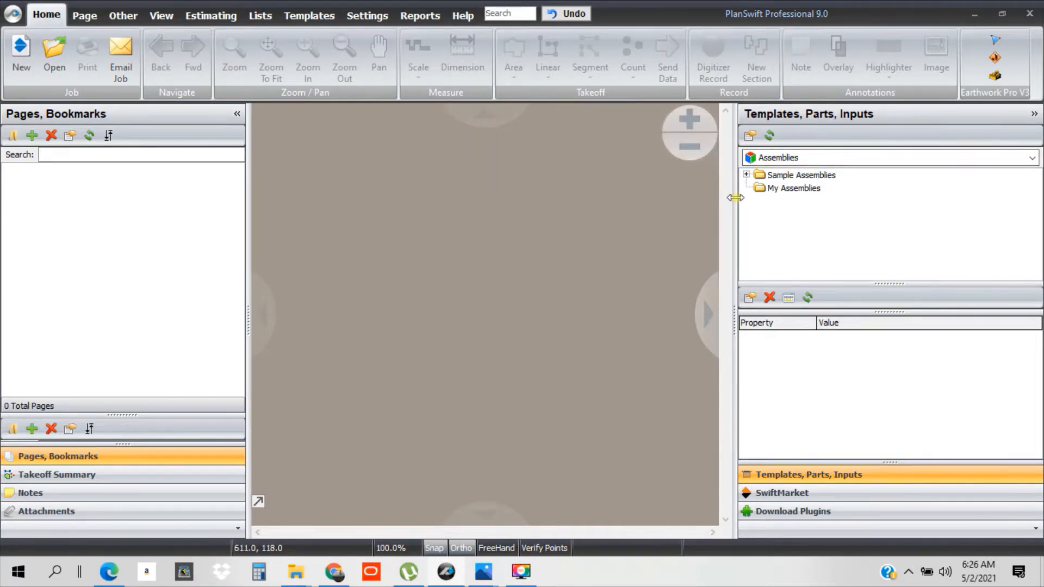
drag(735, 198, 908, 198)
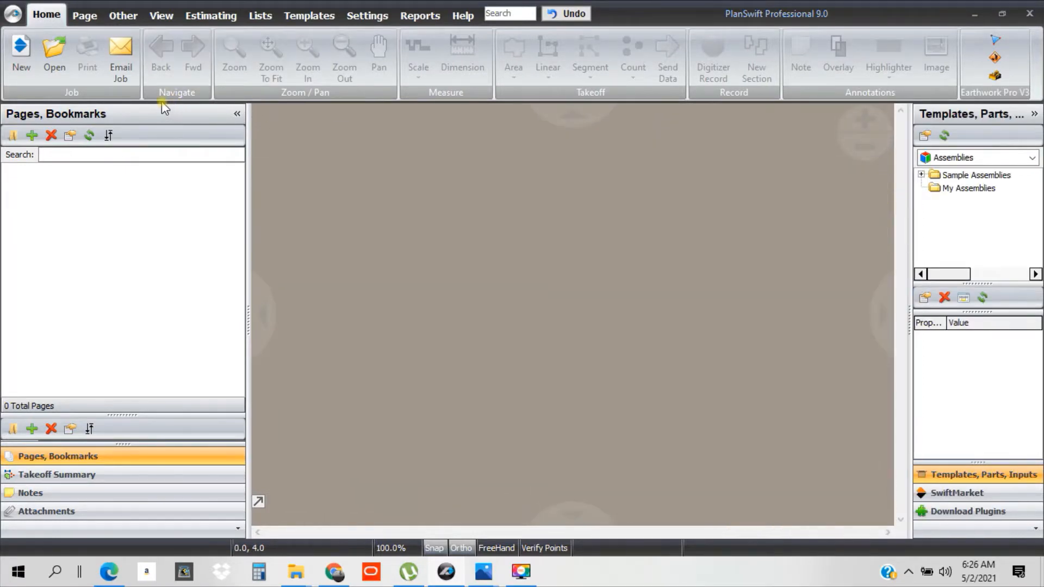
- Look through the list of existing local jobs to the end and close it without opening any job
click(56, 58)
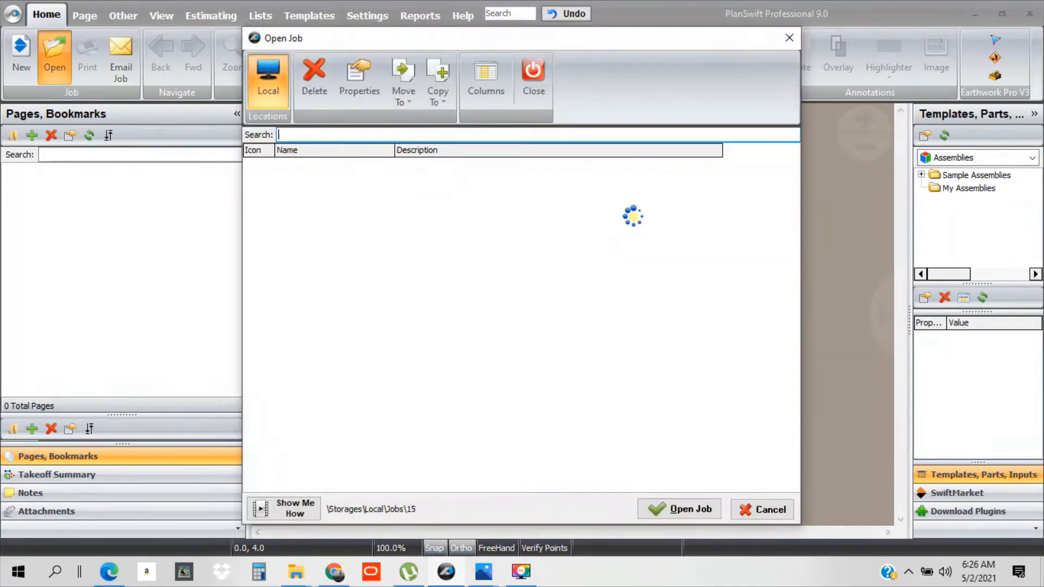
scroll(713, 303, down, 7)
scroll(712, 303, down, 2)
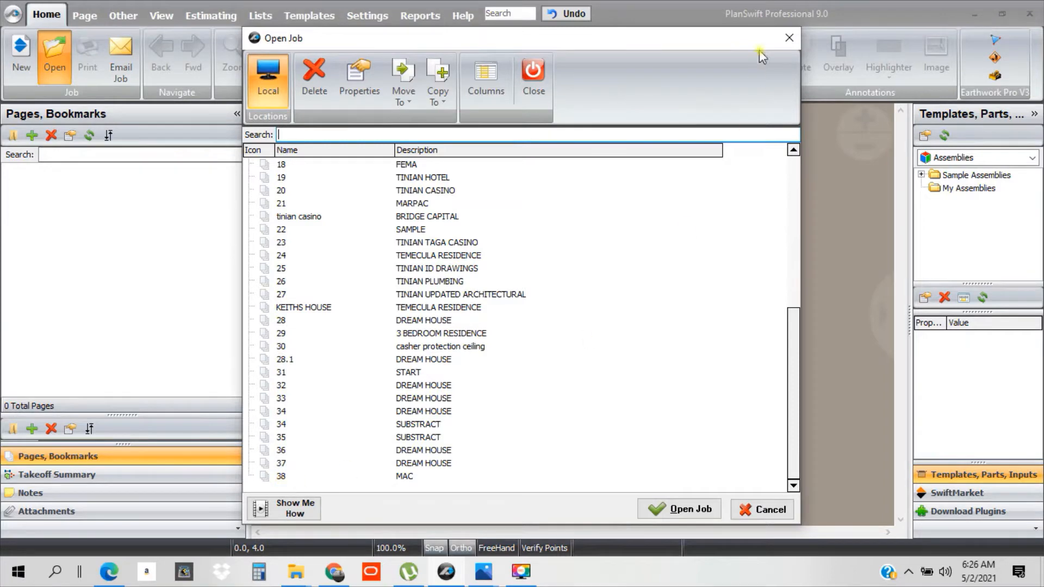
click(790, 38)
- Start a new local job numbered 39 with the description HVAC TAKE-OFF and Metric measurements, and proceed to the image files
key(ctrl+n)
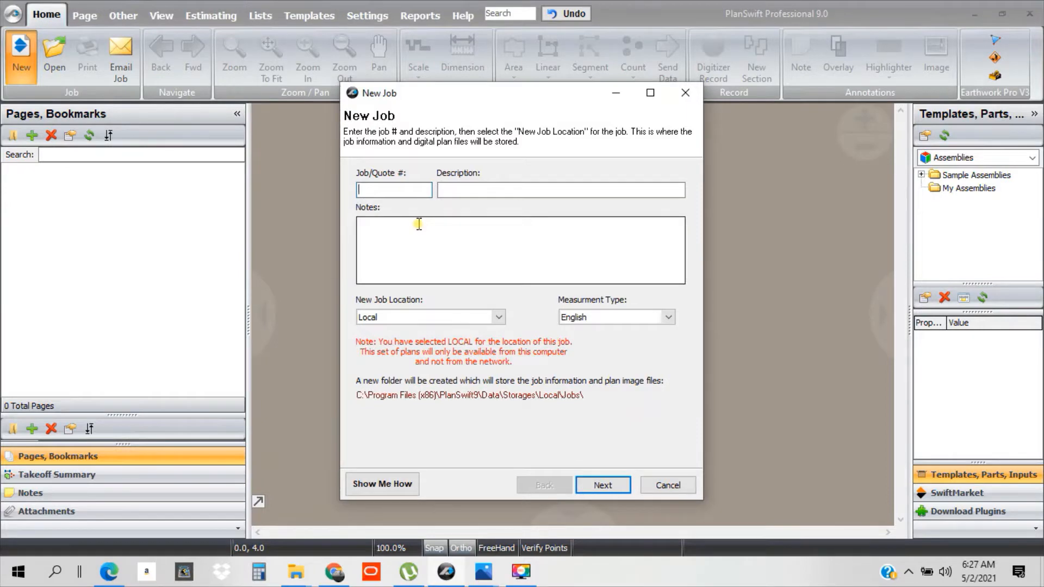
text(39)
click(462, 191)
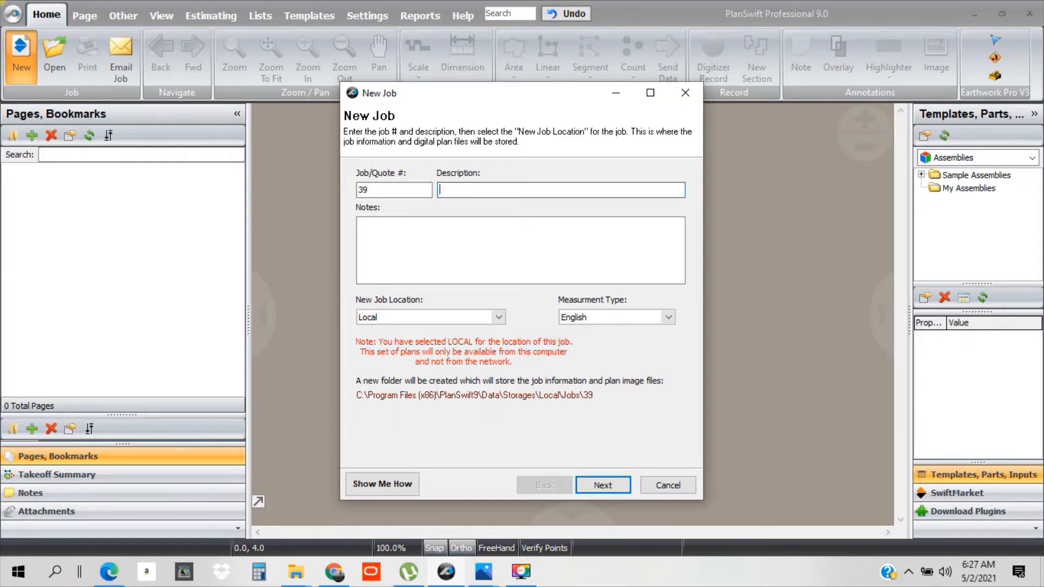
text(HVAC TAKE-OFF)
click(615, 317)
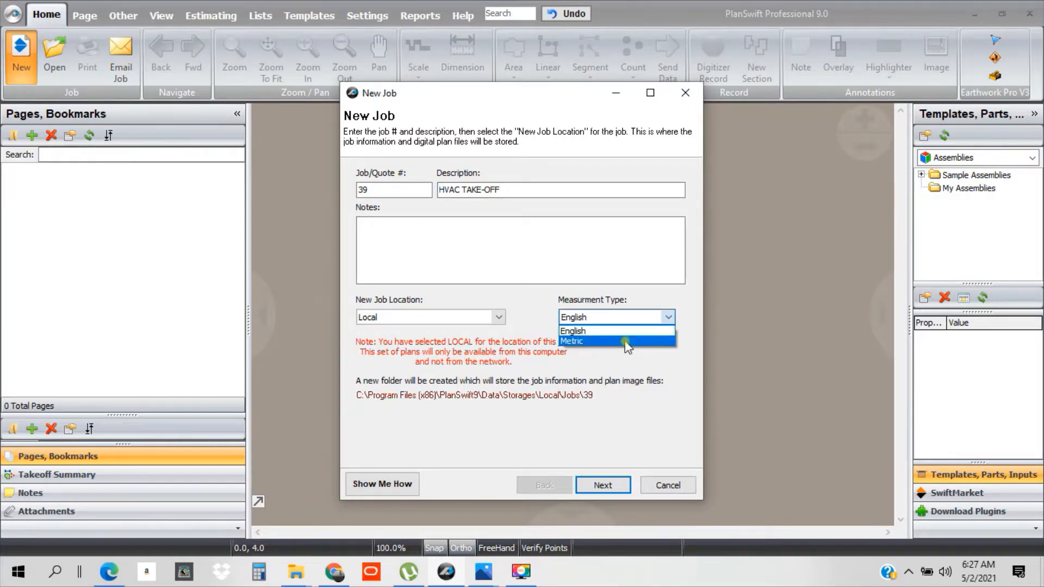
click(625, 341)
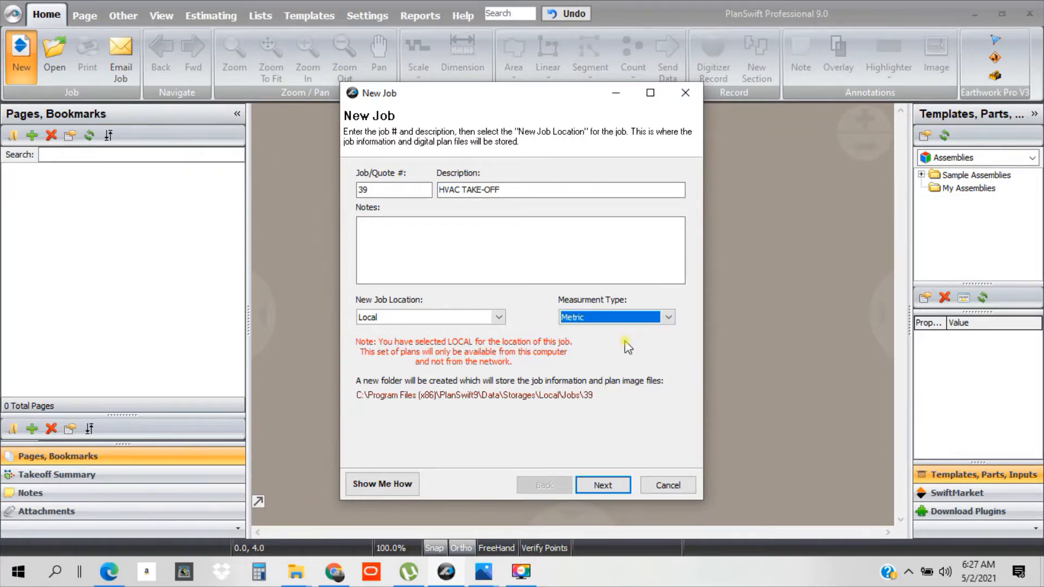
click(608, 486)
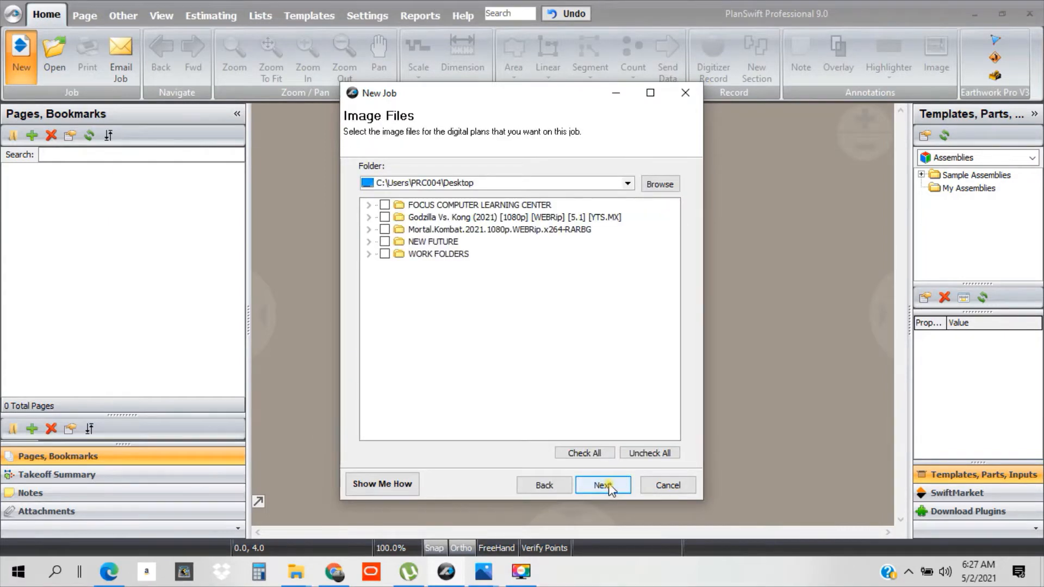
- Expand the Desktop folder tree through ONLINE TUTORIALS, 1.0 FIRST TUTORIAL SERIES, 5.0 PLANSWIFT, PLANSWIFT TUTORIALS and TUTORIAL # 11- Q & A to the PLANS\ME folder
double_click(449, 206)
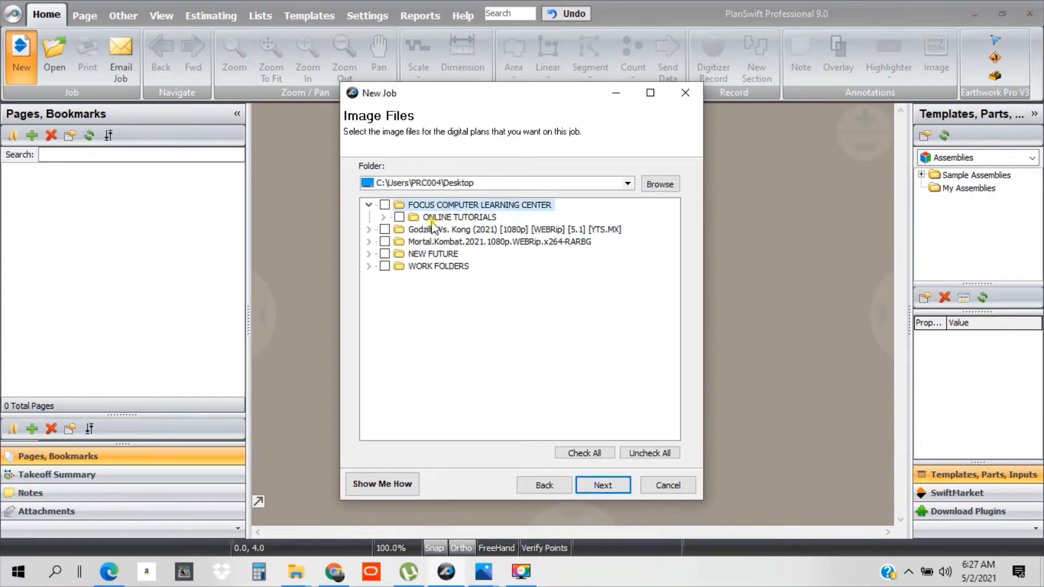
double_click(435, 218)
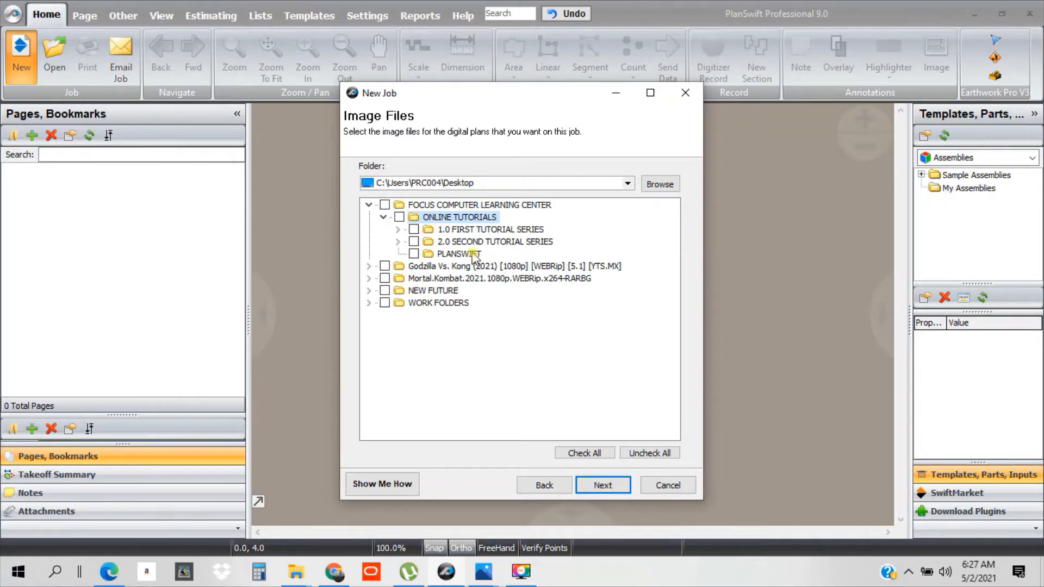
double_click(473, 230)
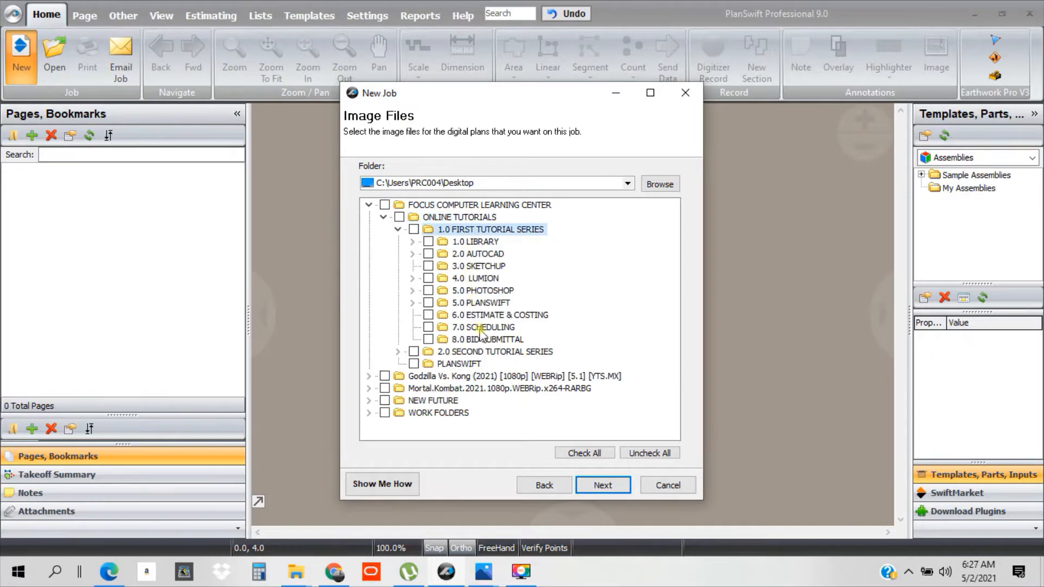
double_click(486, 304)
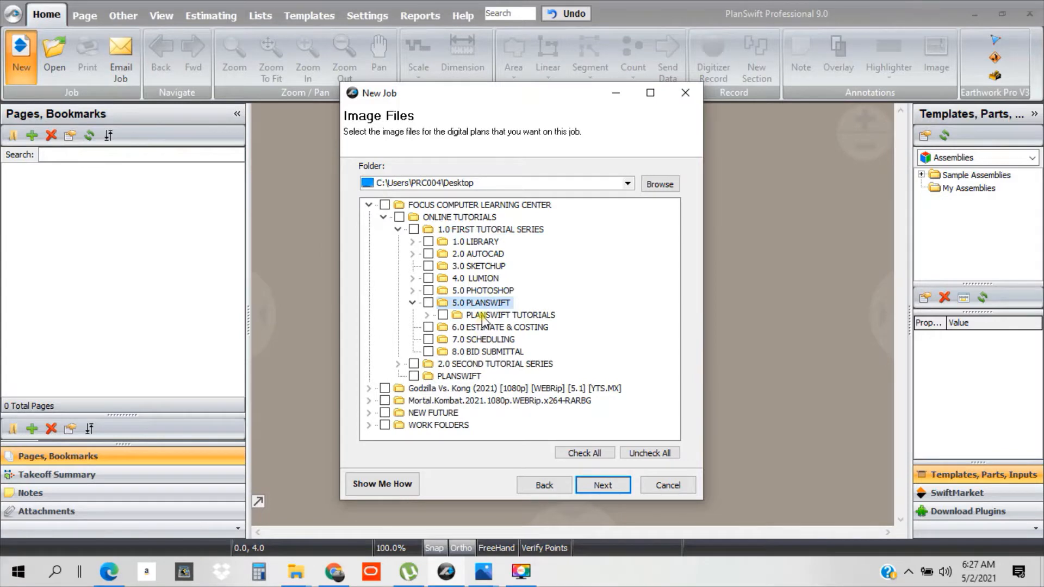
double_click(482, 316)
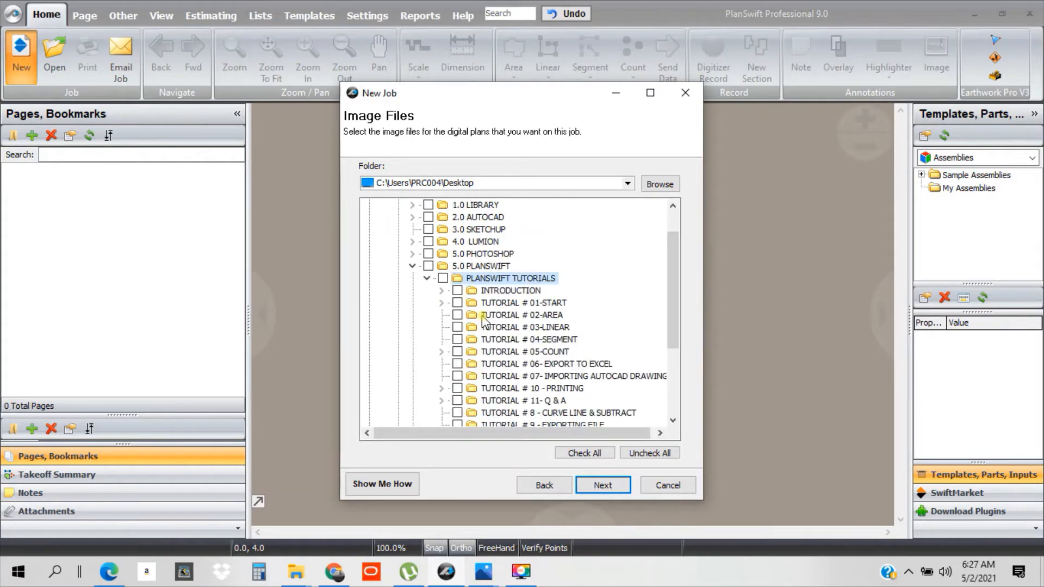
scroll(484, 321, down, 3)
click(548, 279)
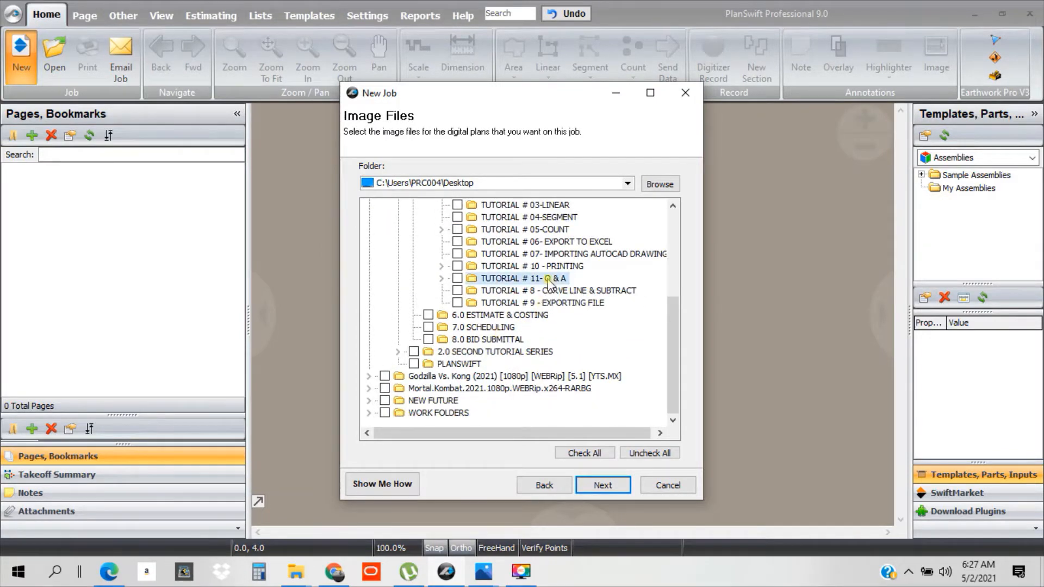
double_click(548, 279)
double_click(507, 292)
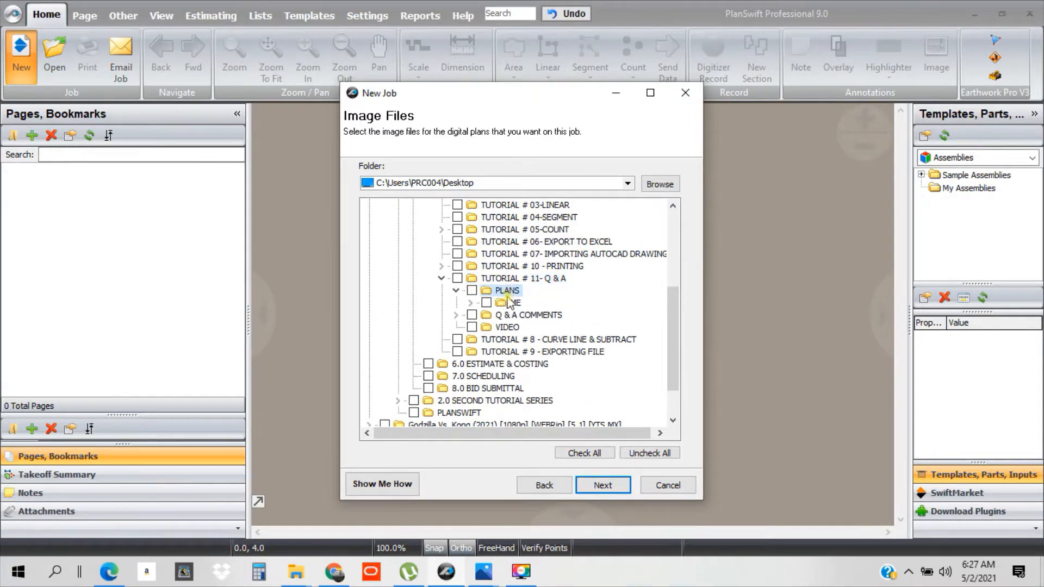
double_click(512, 303)
- Select all eight drawings in the ME folder, AROBE-ME01.dwg to AROBE-ME08.dwg, for the new job
click(501, 316)
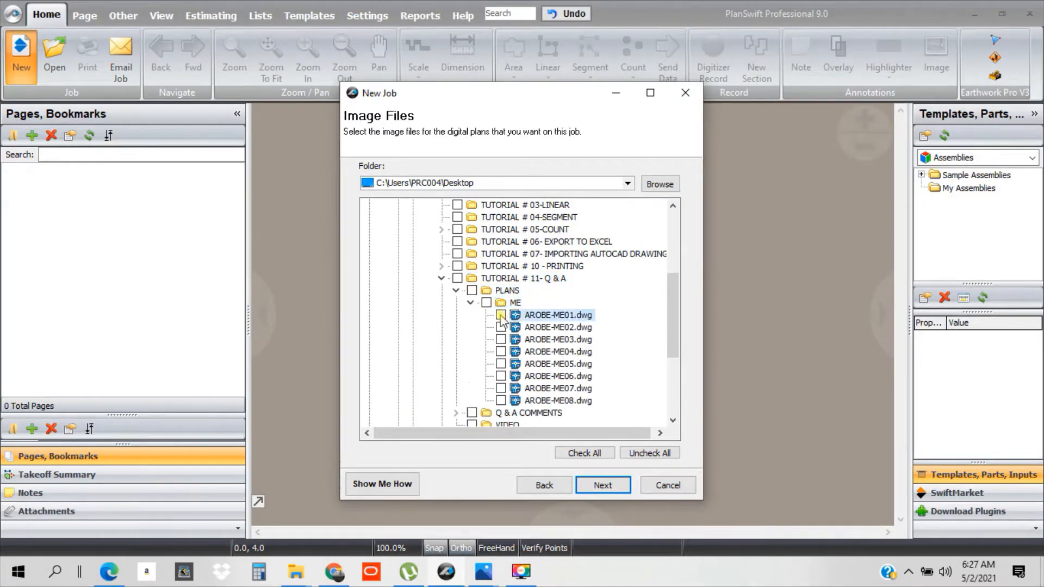
click(486, 303)
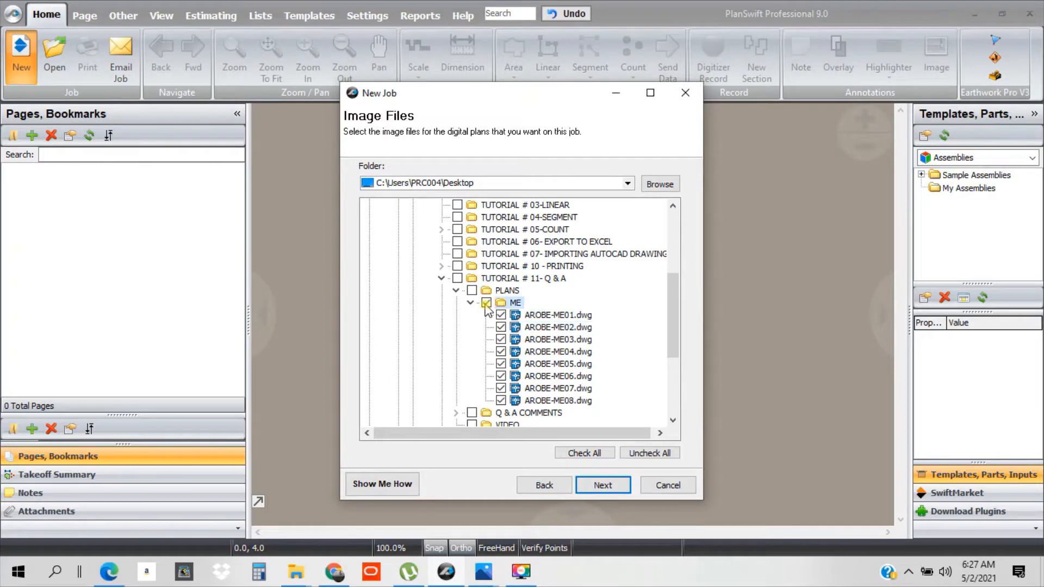
click(485, 305)
click(501, 315)
click(501, 327)
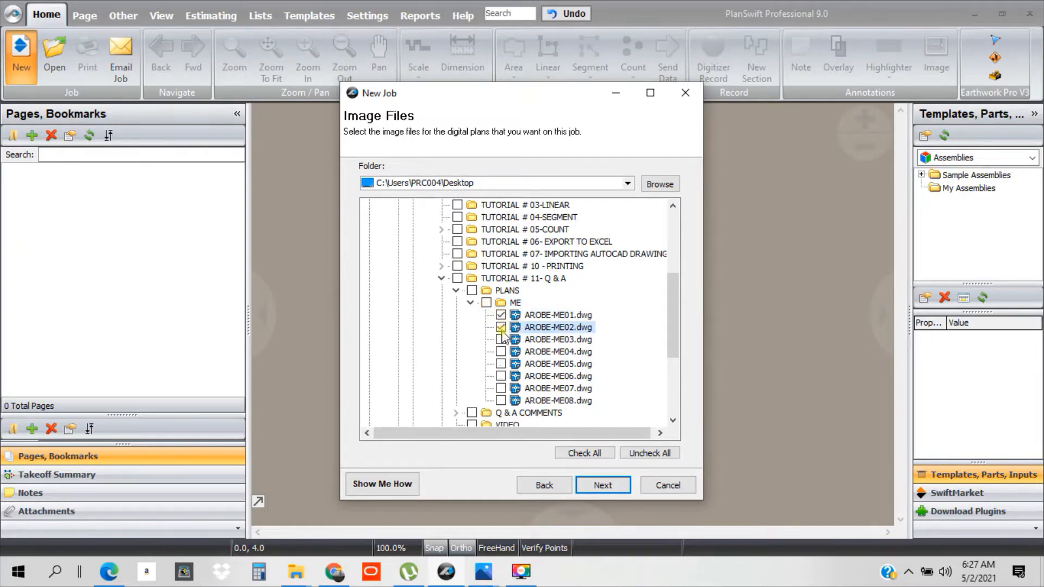
click(486, 304)
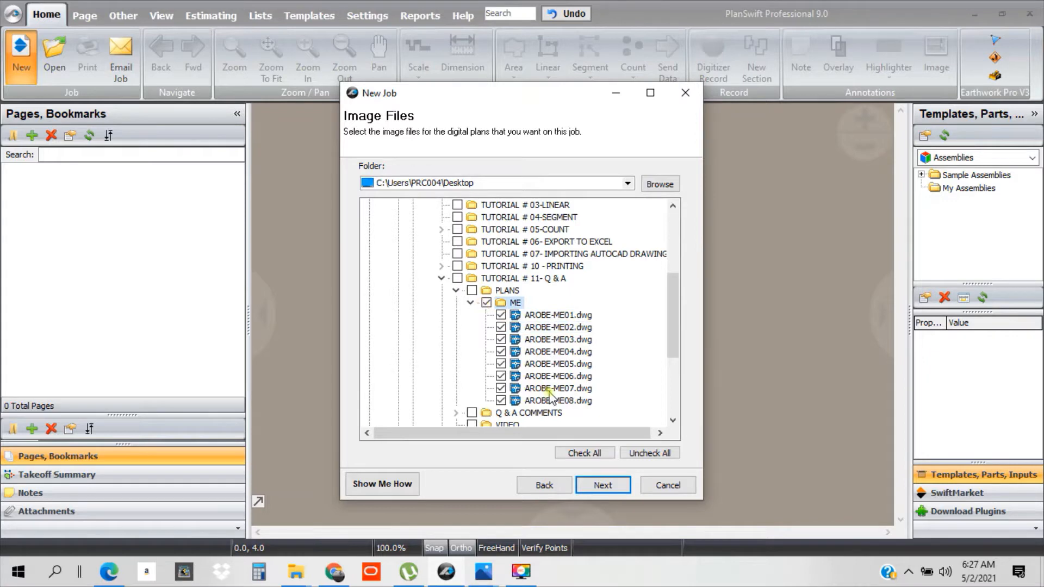
- Finish creating the job with the default convert settings and no attached Excel files
click(604, 487)
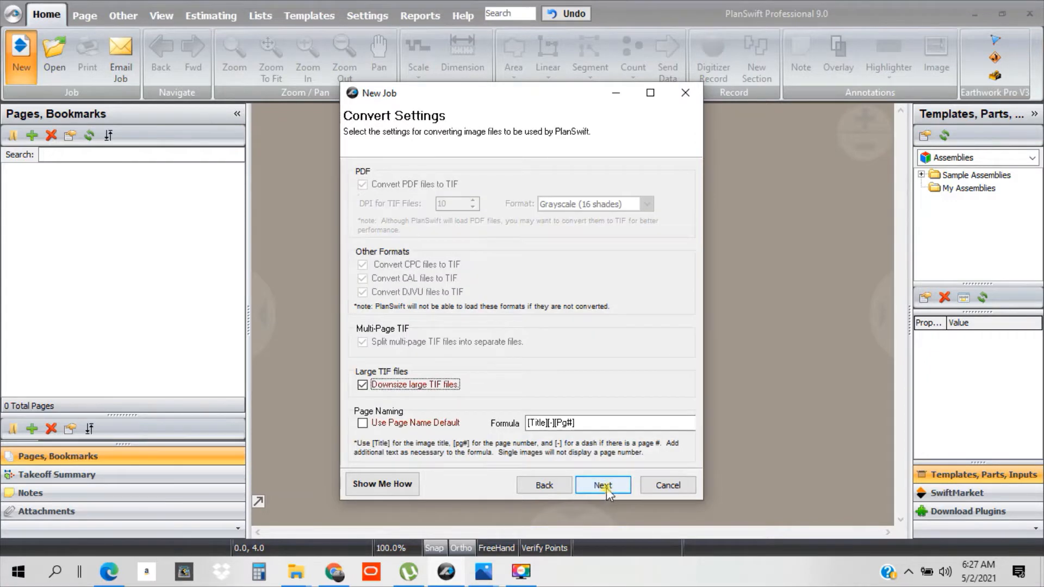
click(603, 485)
click(604, 486)
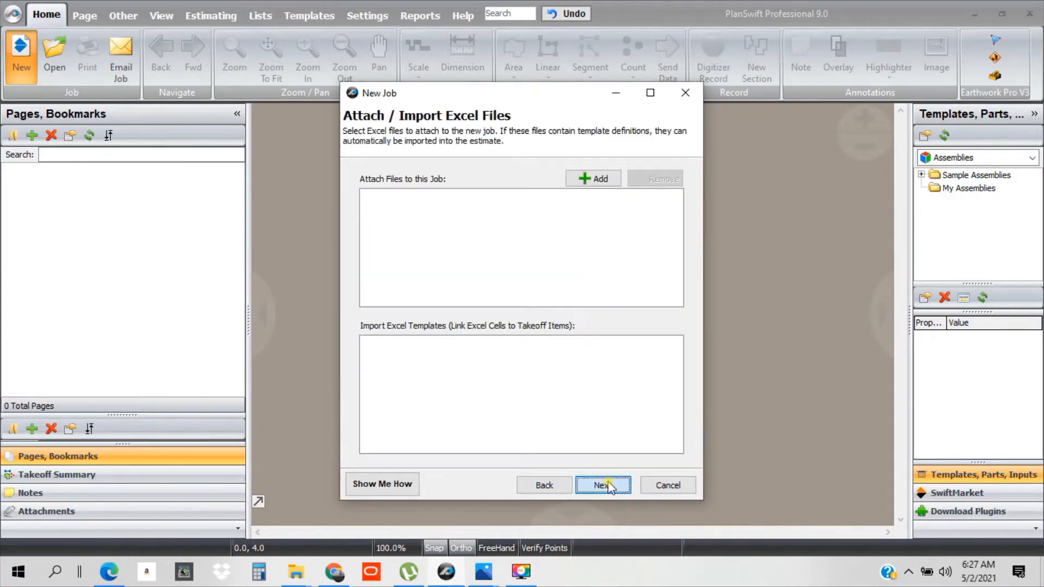
click(604, 486)
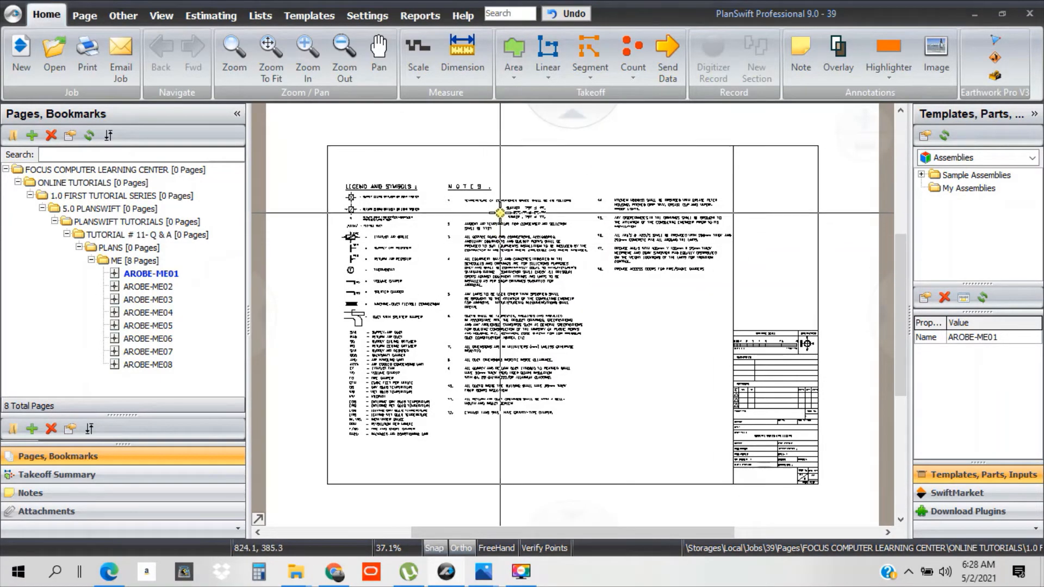
- In the graphics settings, disable converting colored CAD drawings to black and white, enable the black CAD background, and return to the AROBE-ME01 drawing
scroll(756, 344, up, 3)
scroll(722, 316, down, 4)
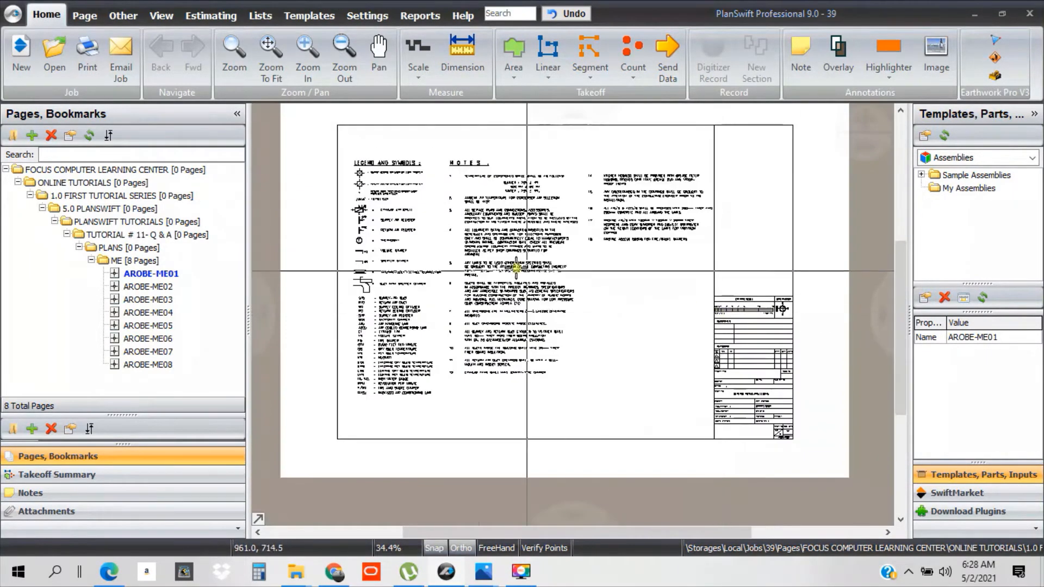
scroll(474, 244, up, 8)
scroll(474, 245, down, 8)
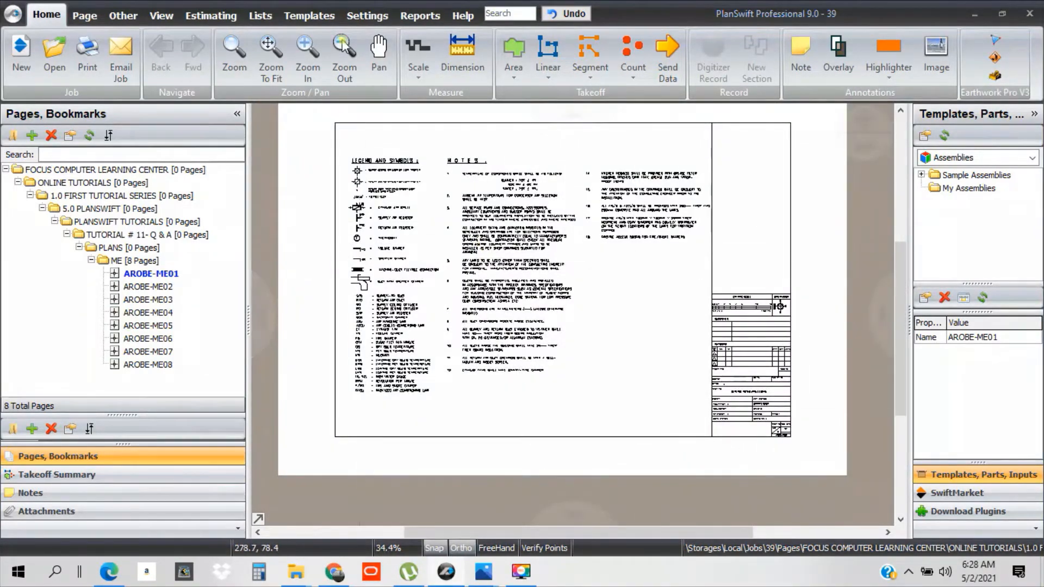
click(365, 16)
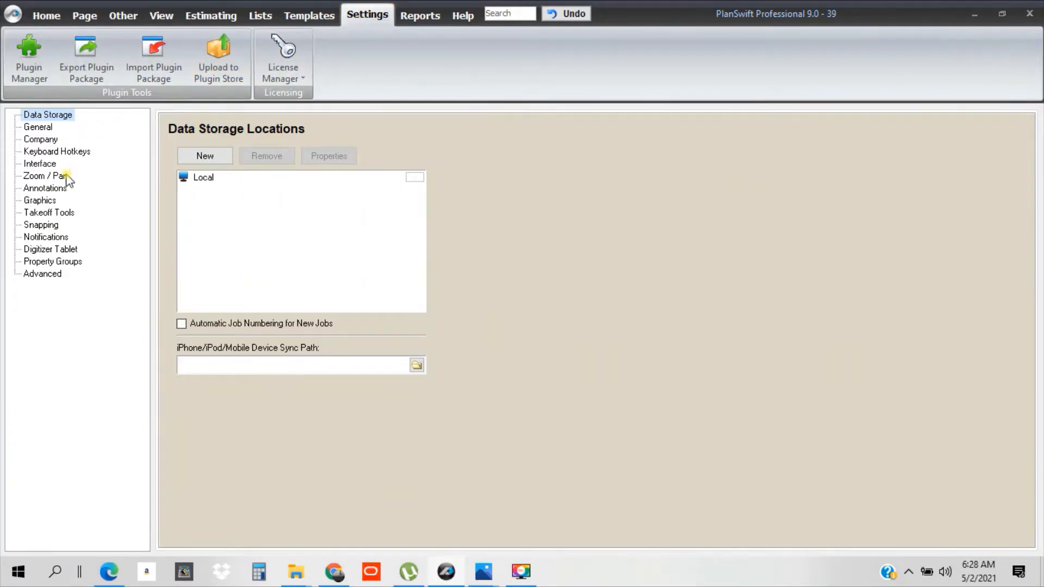
click(39, 201)
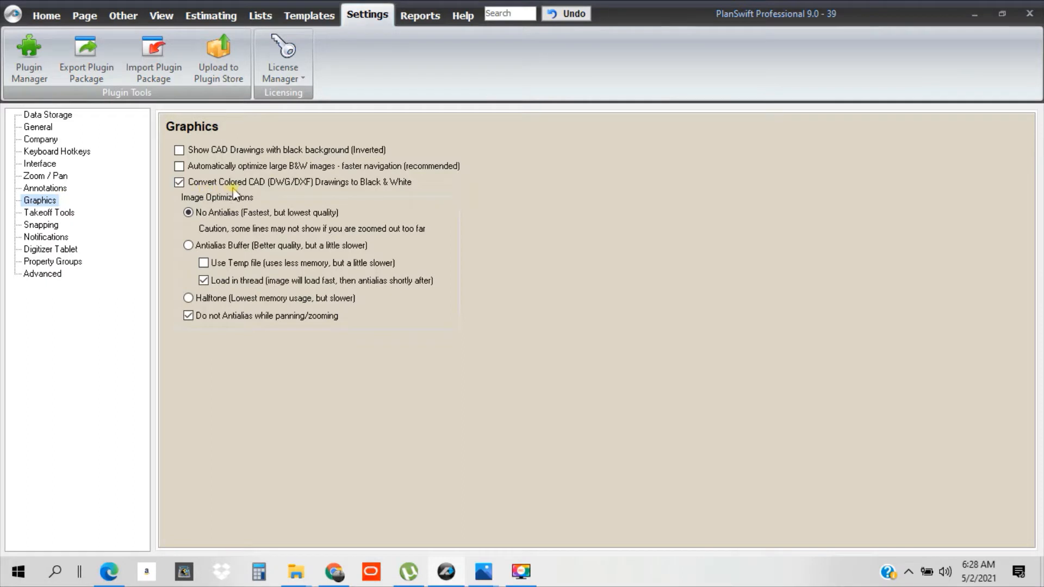
click(180, 184)
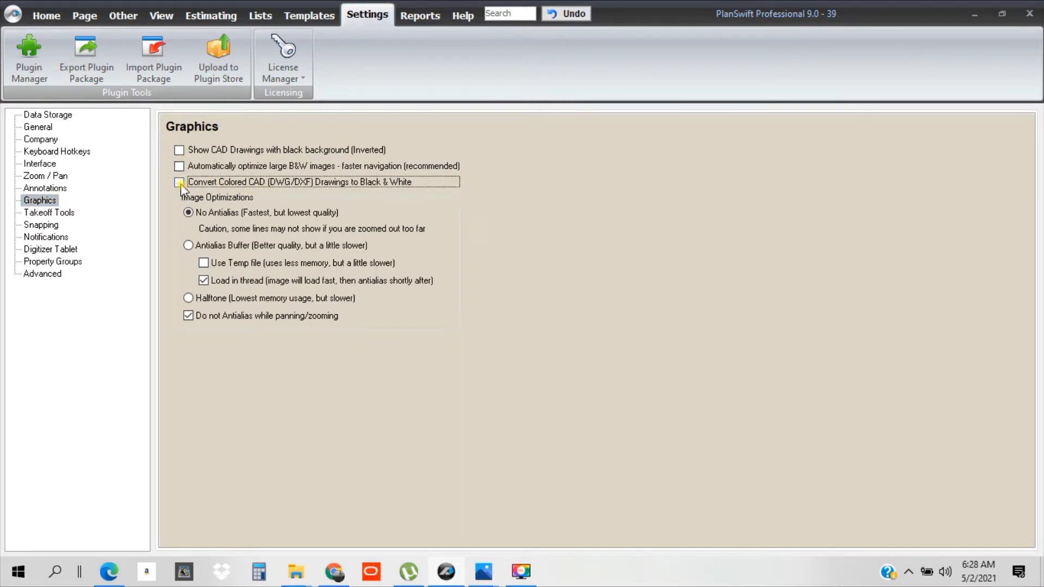
click(179, 148)
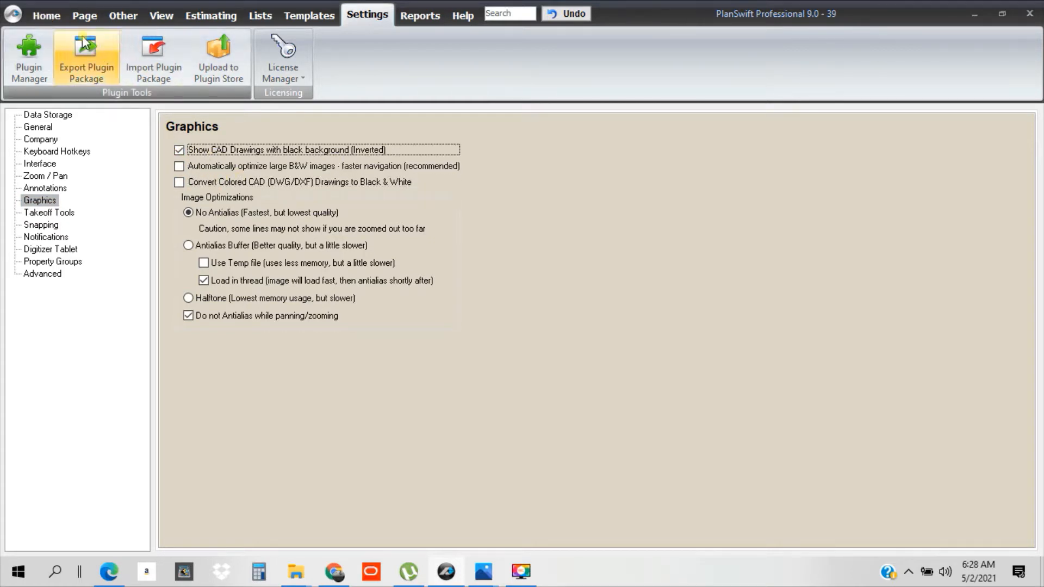
click(44, 13)
scroll(479, 188, up, 4)
scroll(489, 207, down, 7)
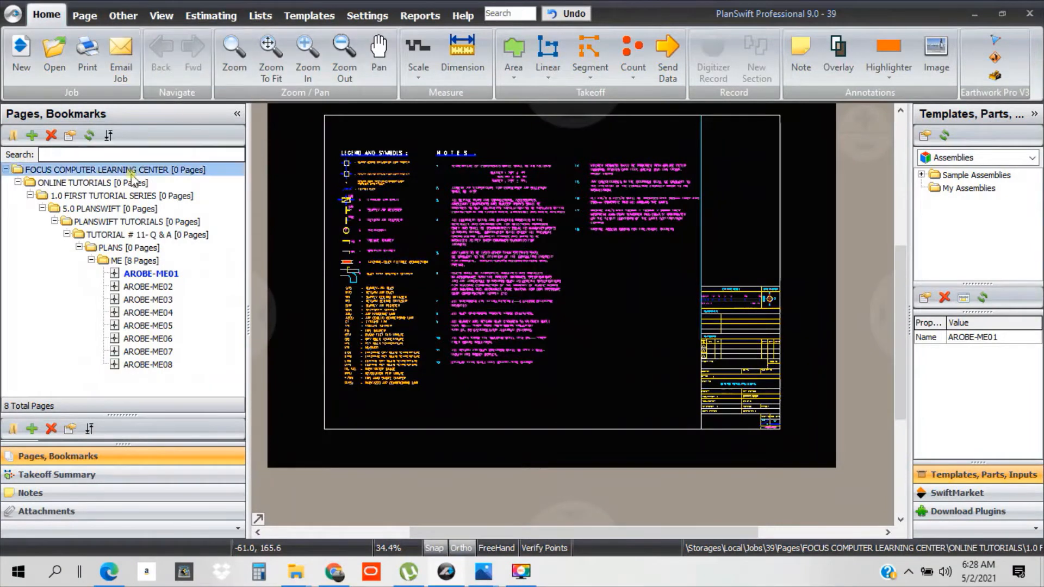
- Disable the black background for CAD drawings in the graphics settings and check the AROBE-ME01 drawing
click(365, 16)
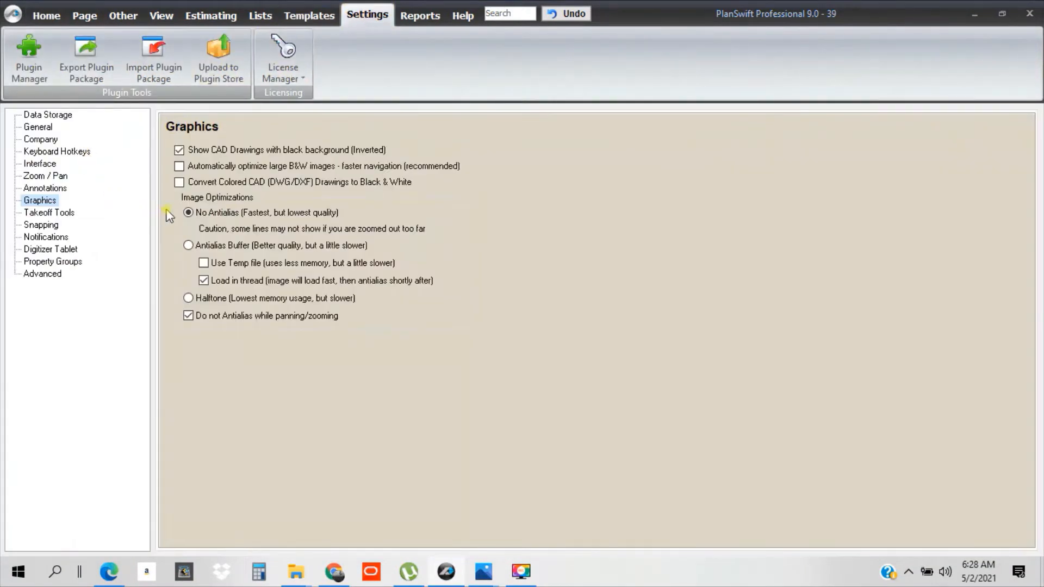
click(179, 150)
click(179, 166)
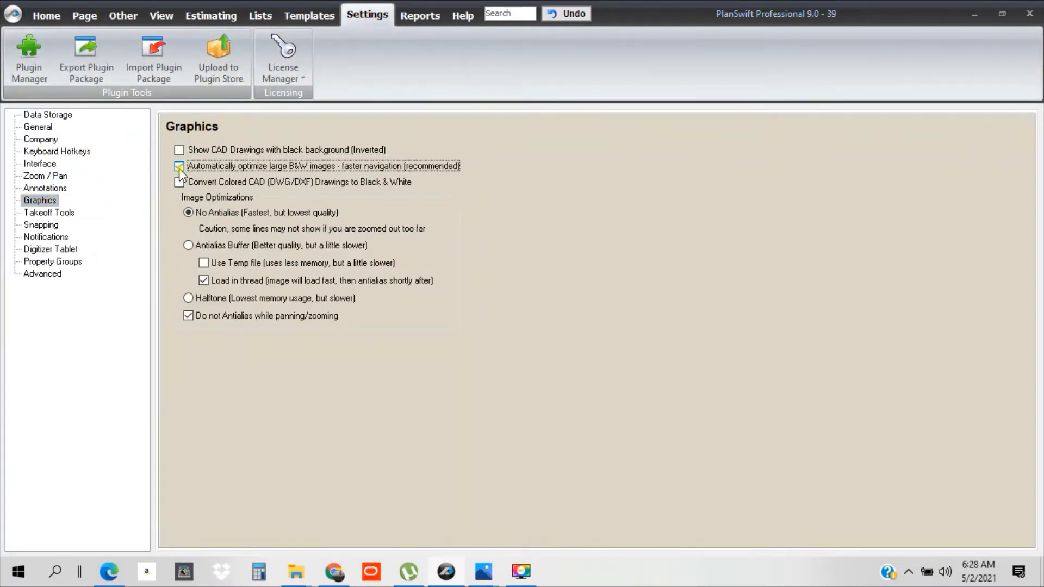
click(45, 17)
scroll(522, 252, up, 10)
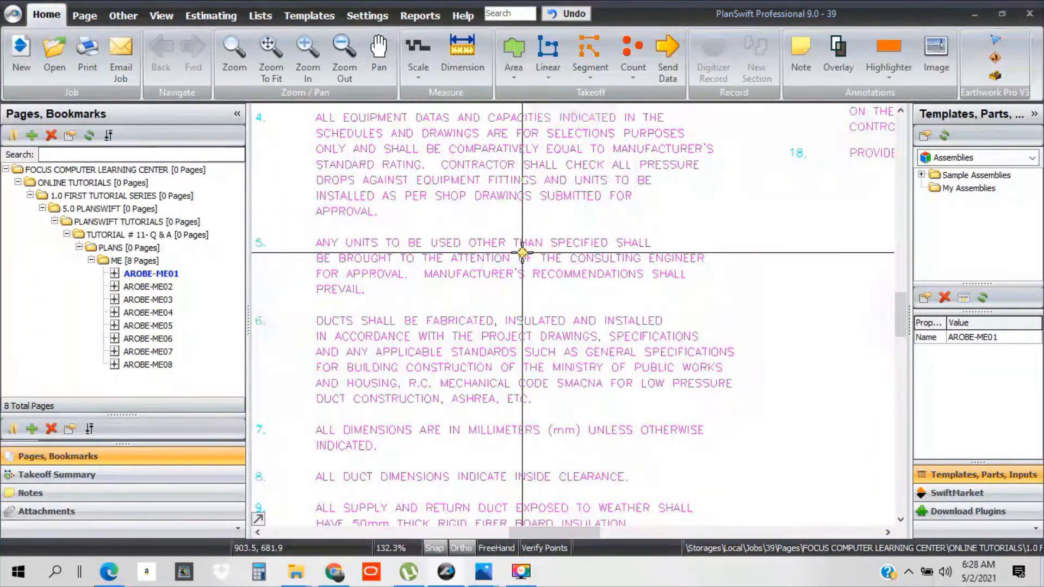
scroll(527, 254, down, 10)
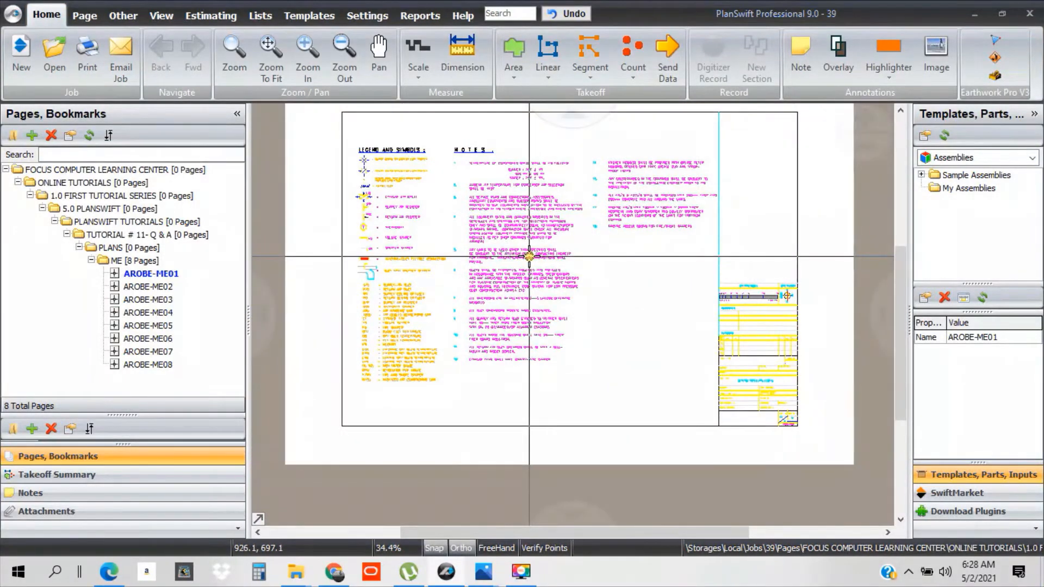
scroll(529, 256, up, 1)
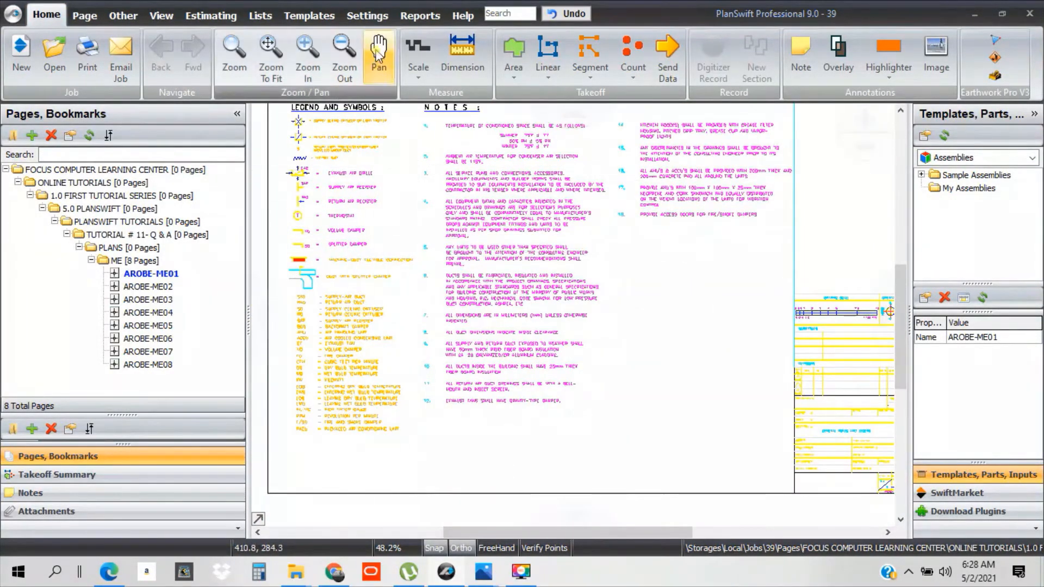
- Enable converting colored CAD drawings to black and white in the graphics settings and inspect the legend and notes of AROBE-ME01
click(368, 15)
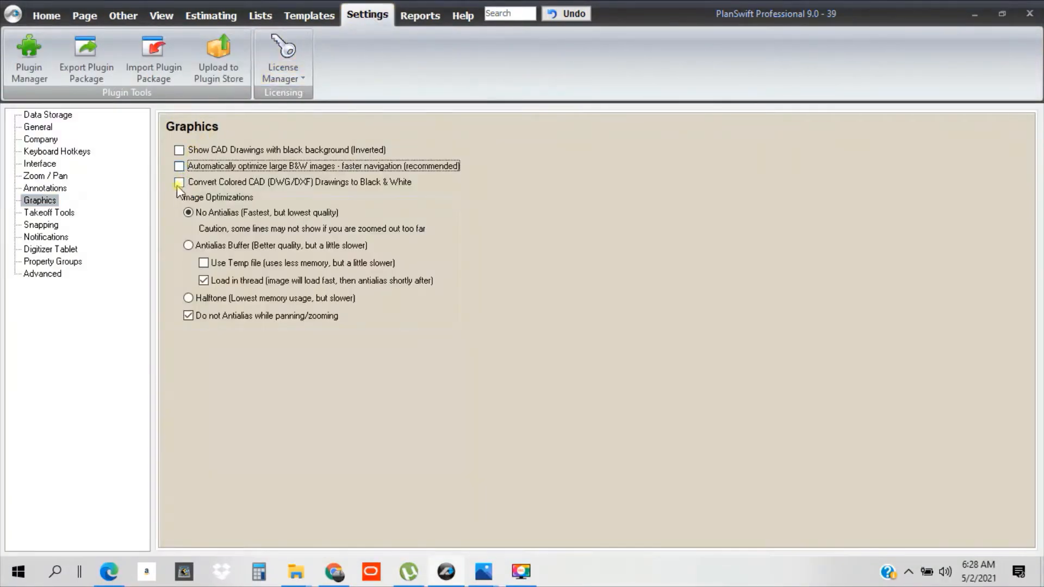
click(41, 16)
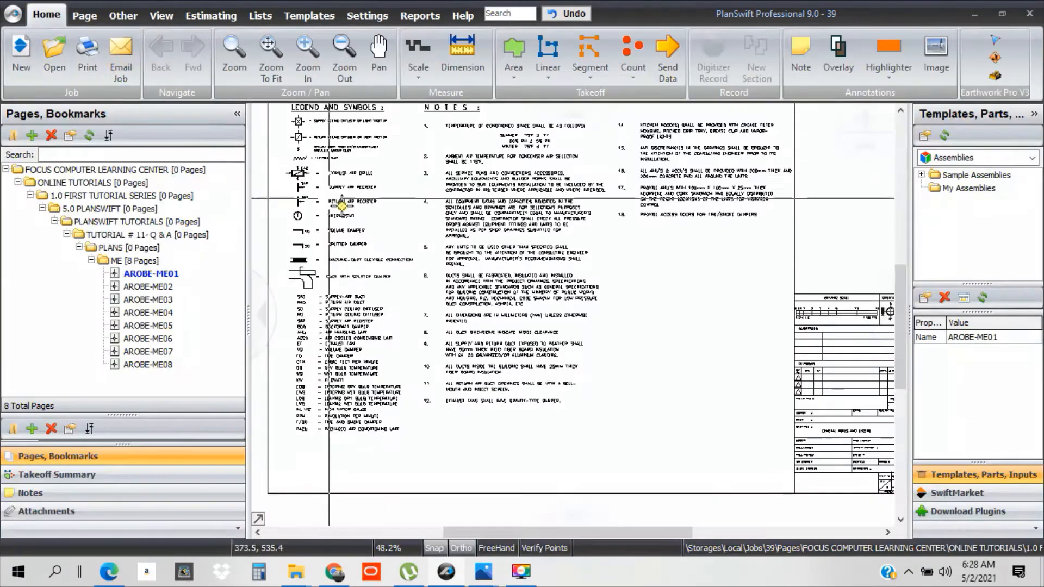
scroll(530, 238, down, 1)
scroll(530, 239, up, 4)
scroll(531, 238, up, 2)
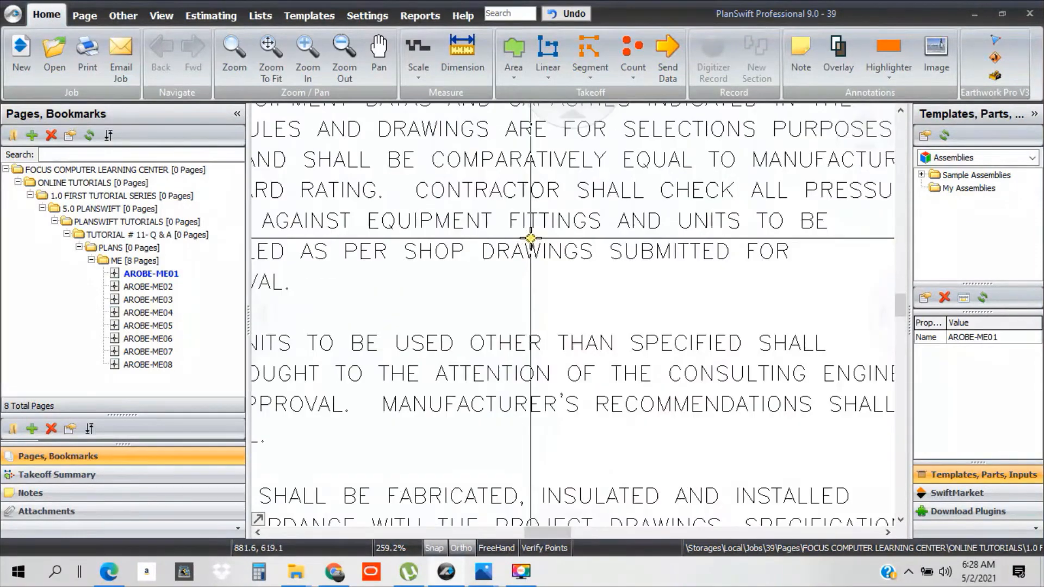
scroll(530, 239, down, 3)
scroll(530, 238, down, 3)
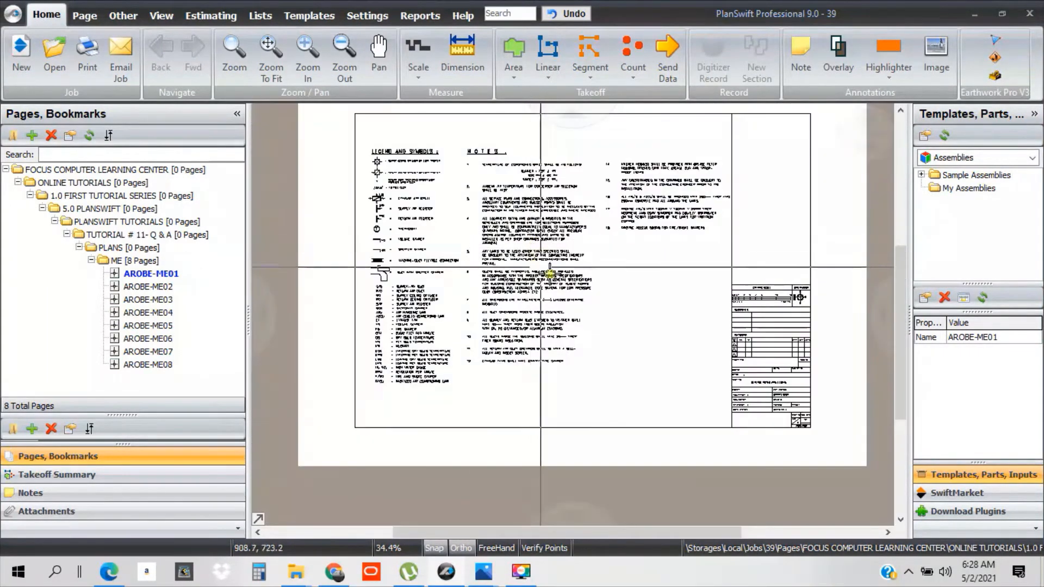
scroll(508, 338, up, 2)
scroll(508, 337, down, 1)
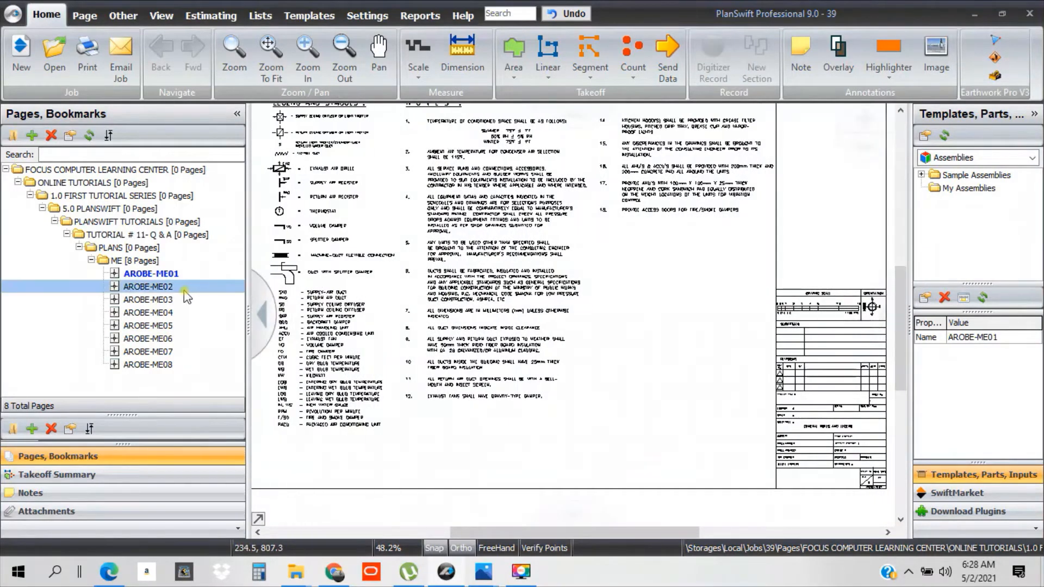
drag(551, 236, 613, 267)
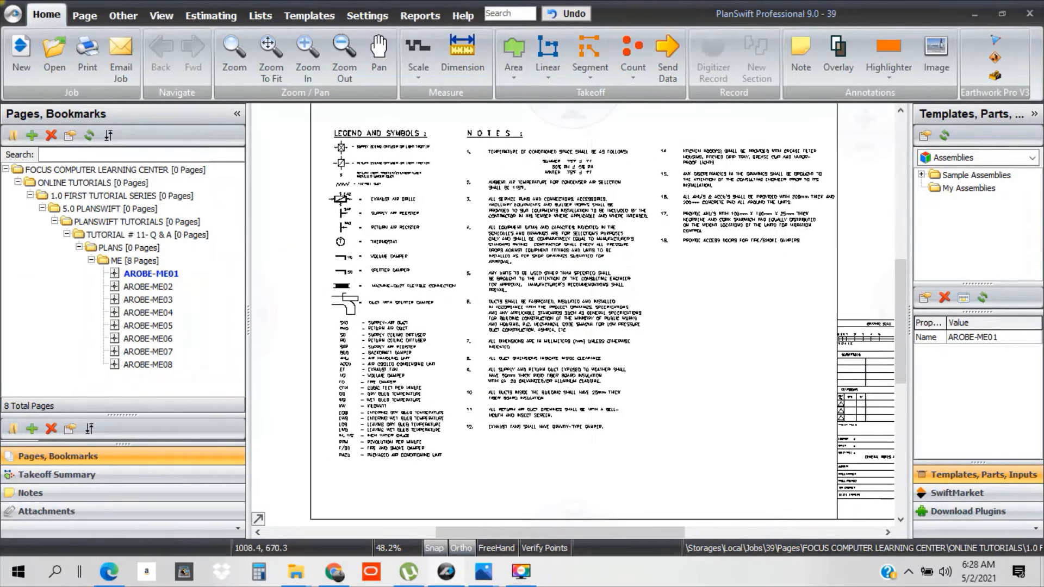
- Switch CAD drawings back to color on a black background in the graphics settings and view AROBE-ME01
click(366, 16)
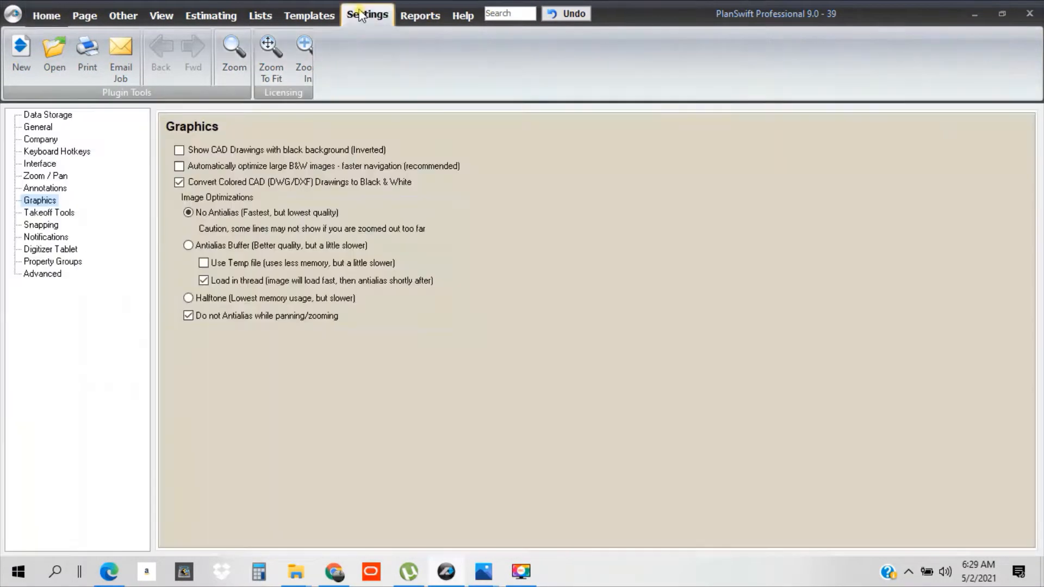
click(177, 183)
click(49, 18)
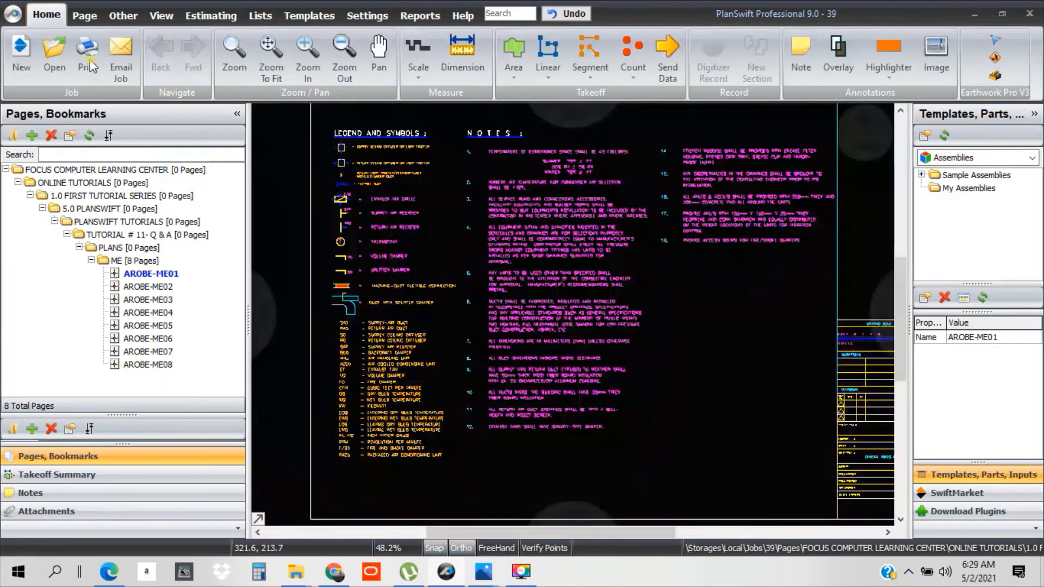
scroll(584, 275, up, 3)
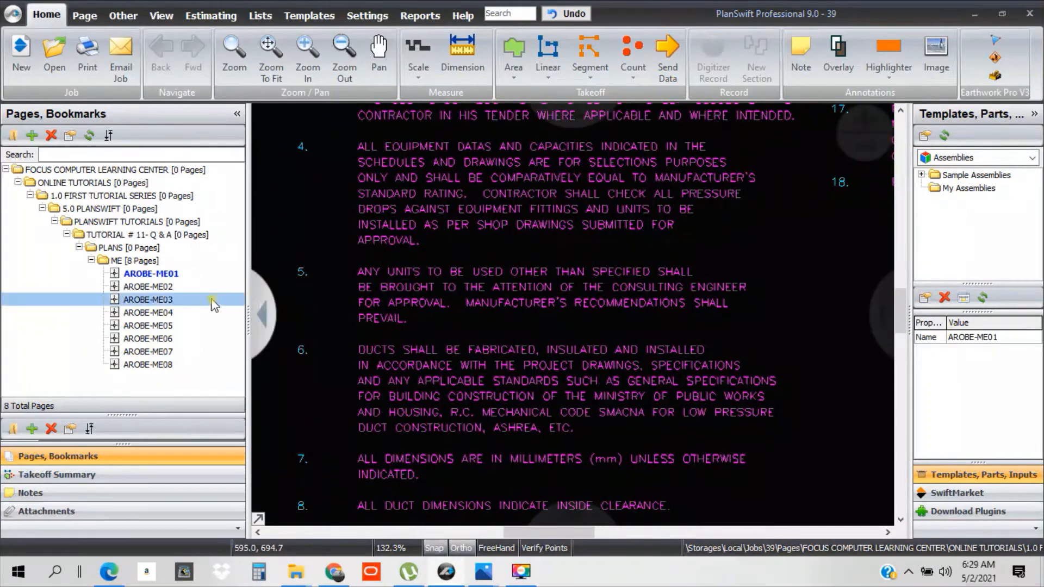
scroll(542, 312, down, 4)
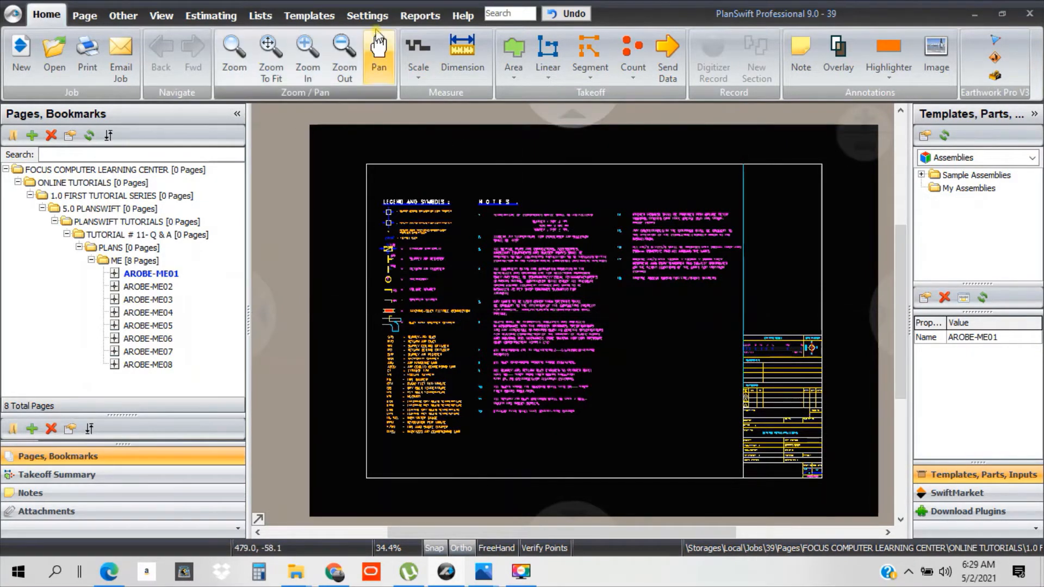
- In the graphics settings, enable black-and-white conversion of colored CAD drawings, disable the black background, and return to the drawing
click(367, 13)
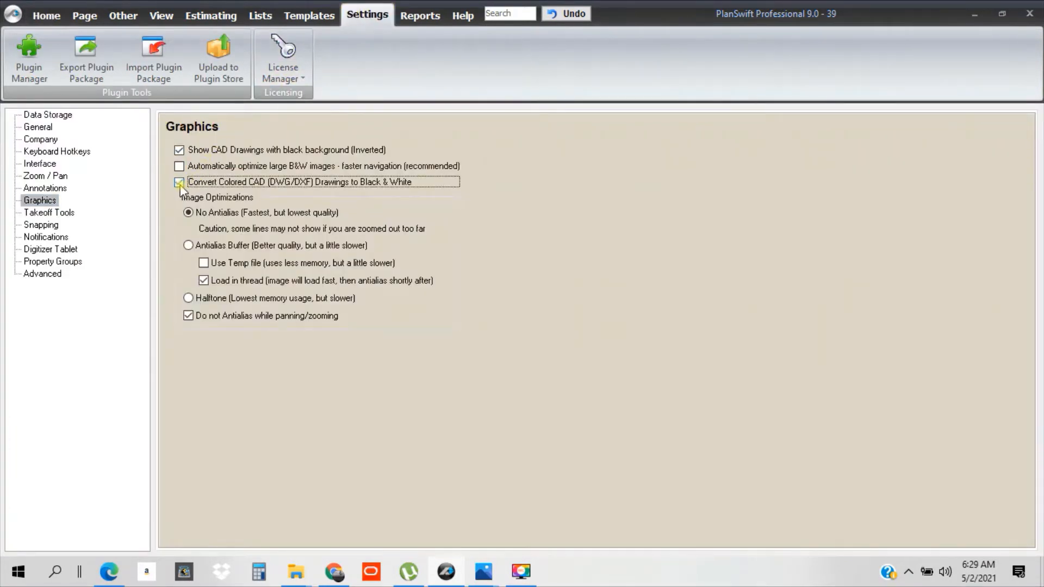
click(180, 152)
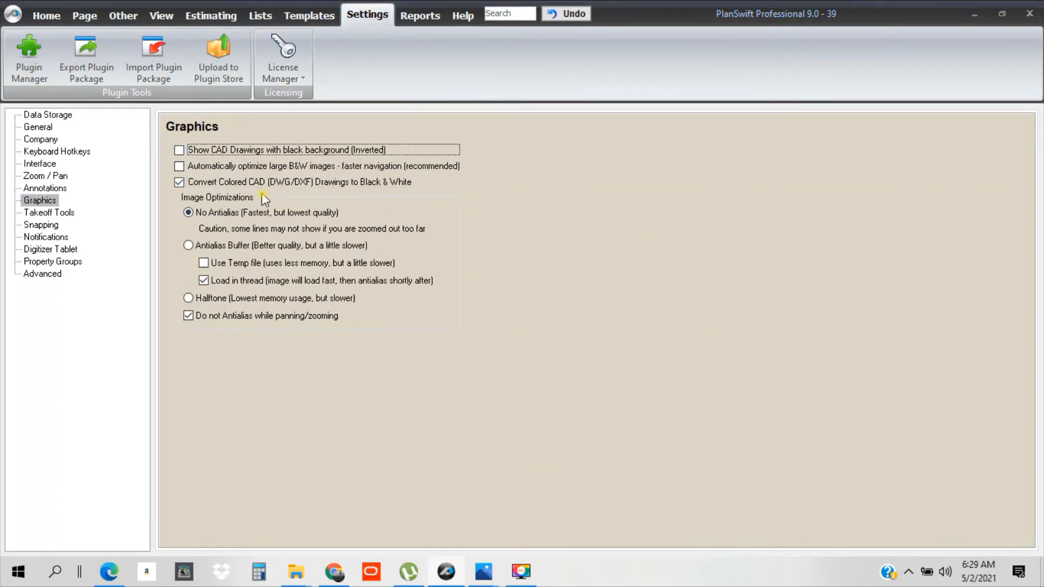
click(48, 16)
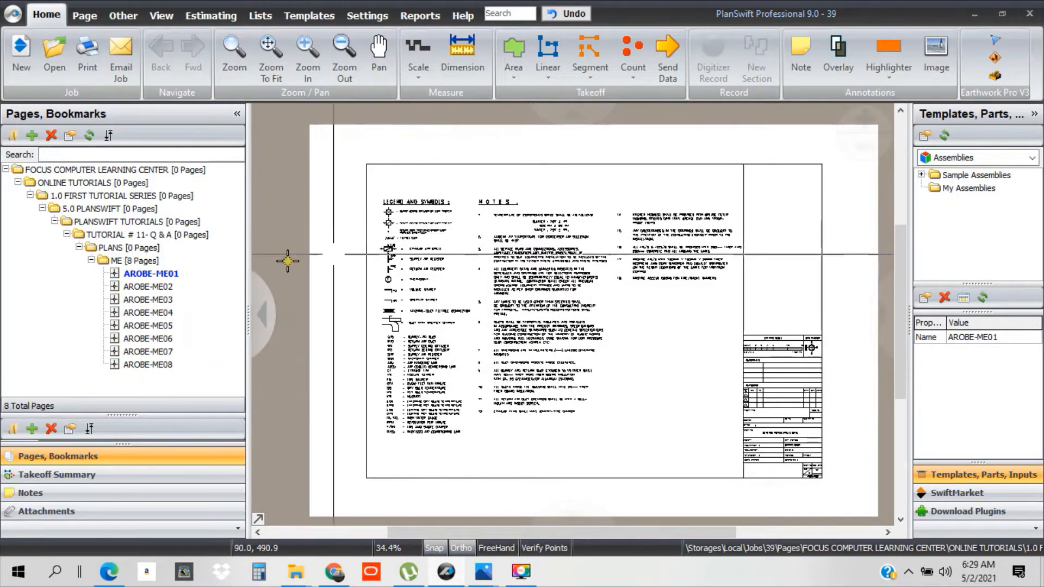
- Open the AROBE-ME02 page and locate the vertical 11300 dimension beside the first floor plan
click(147, 286)
scroll(639, 322, up, 6)
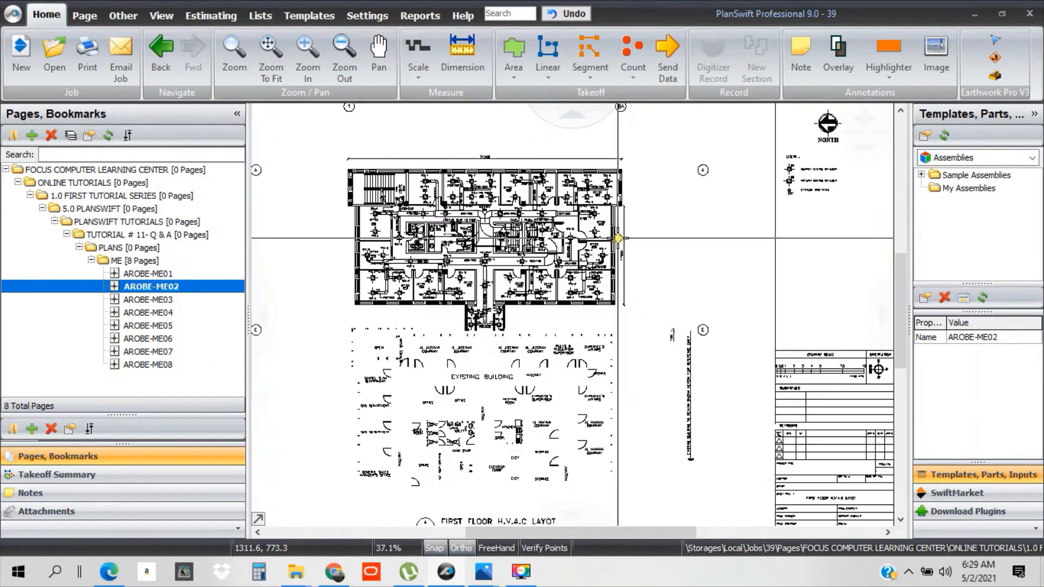
scroll(560, 278, down, 6)
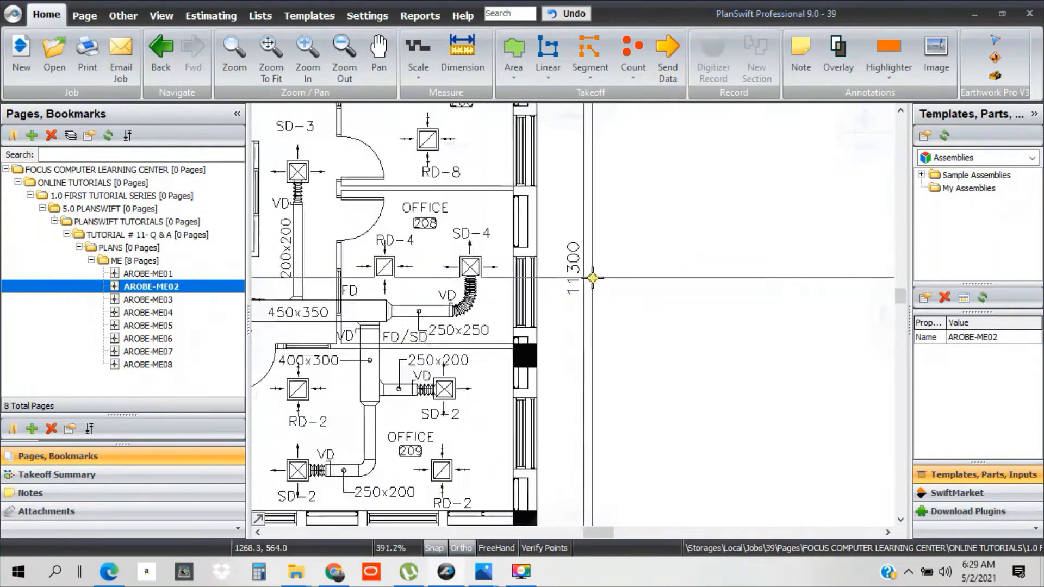
scroll(598, 266, up, 4)
scroll(602, 262, up, 3)
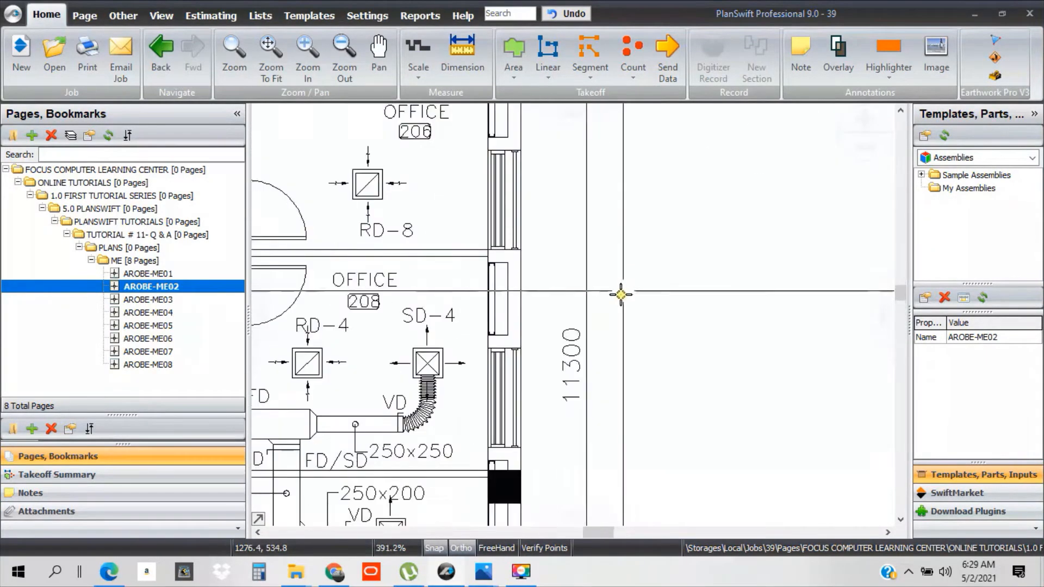
scroll(626, 351, down, 1)
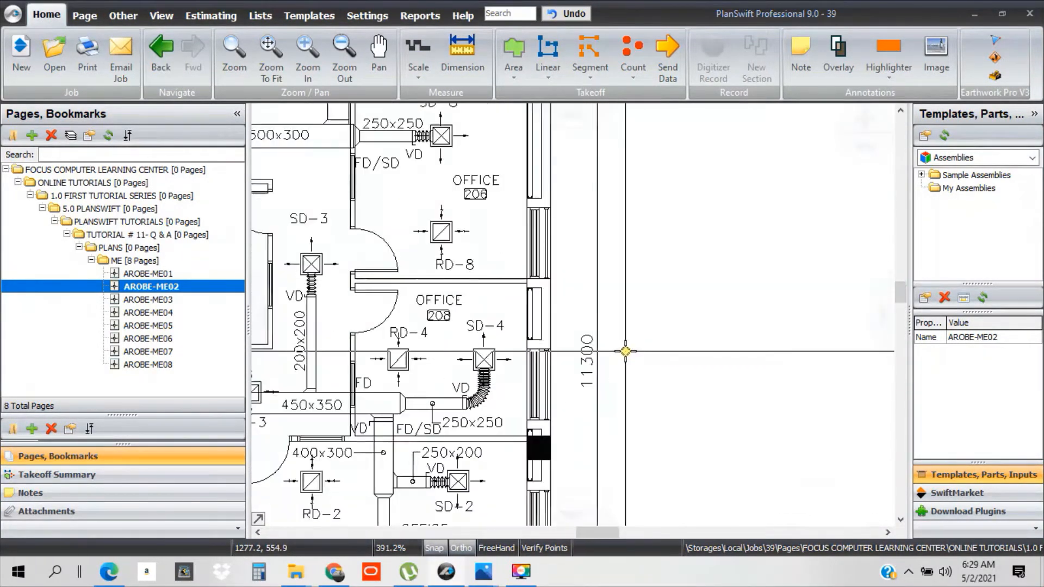
scroll(624, 369, down, 2)
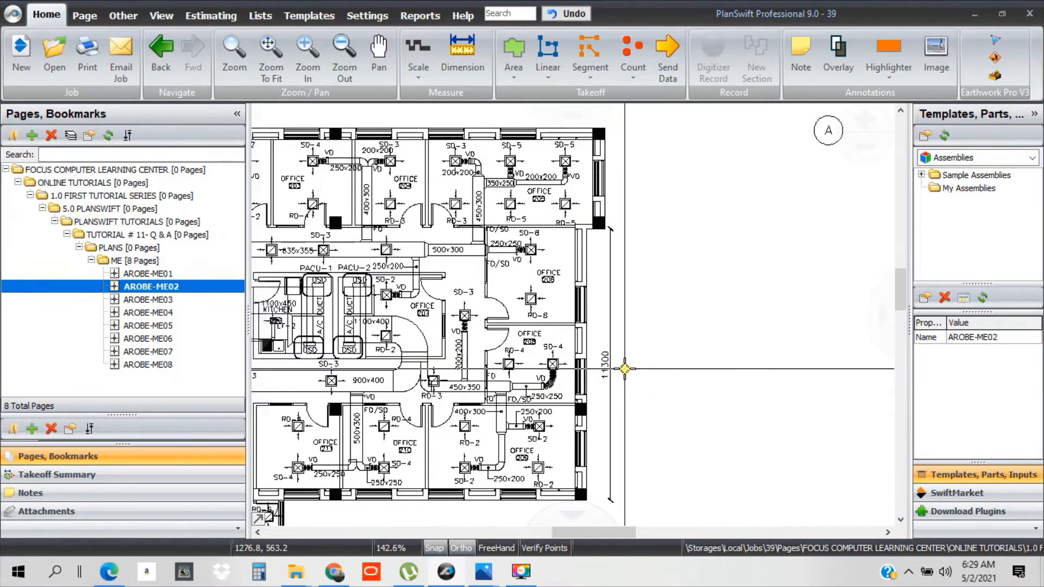
scroll(624, 369, up, 3)
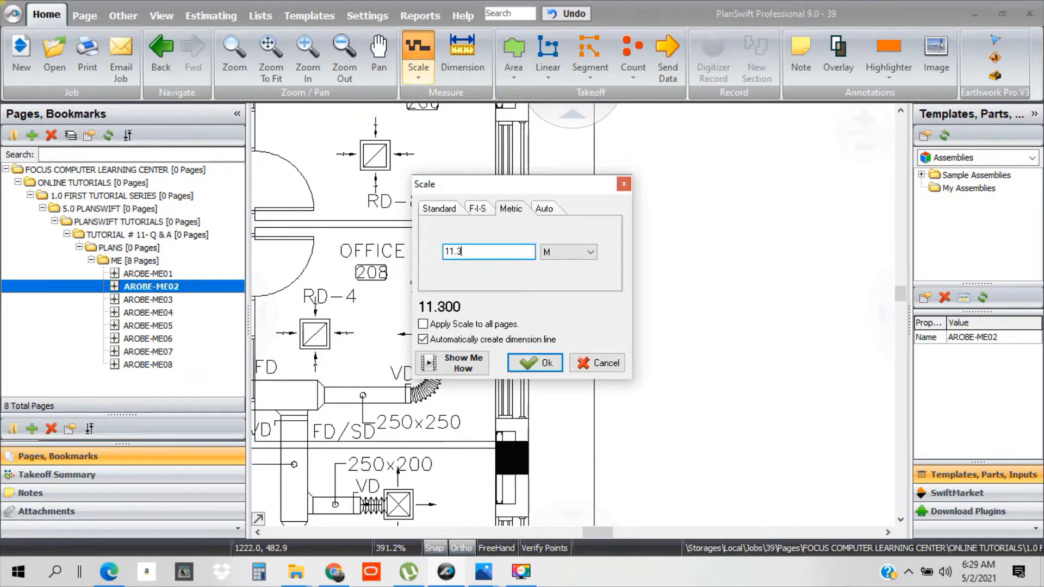
- Set the vertical scale of AROBE-ME02 to 11.3 M, picking the building's right-hand extent along the 11300 dimension, with an automatic dimension line
click(531, 363)
scroll(595, 395, down, 5)
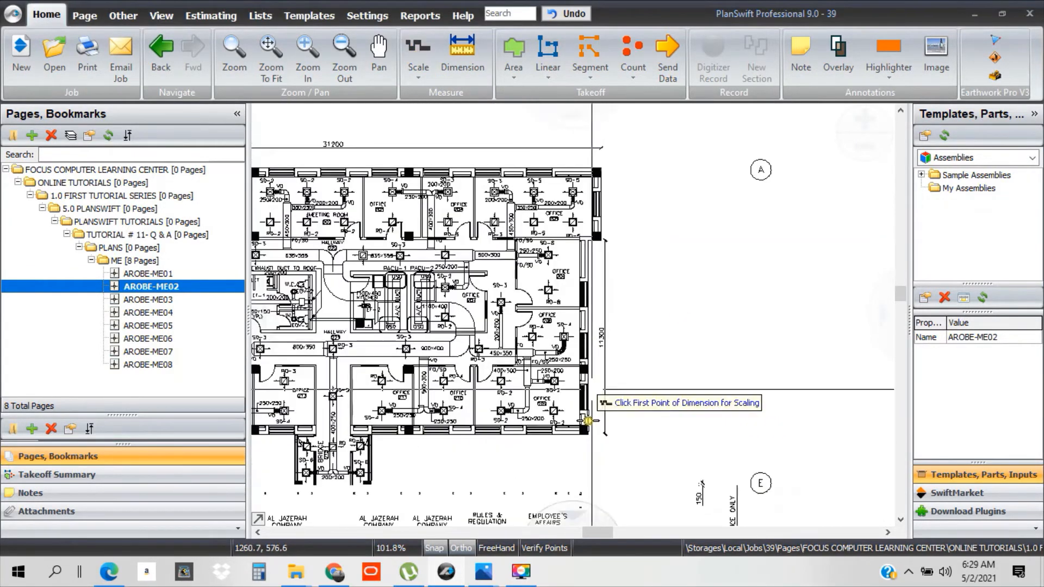
scroll(579, 407, up, 8)
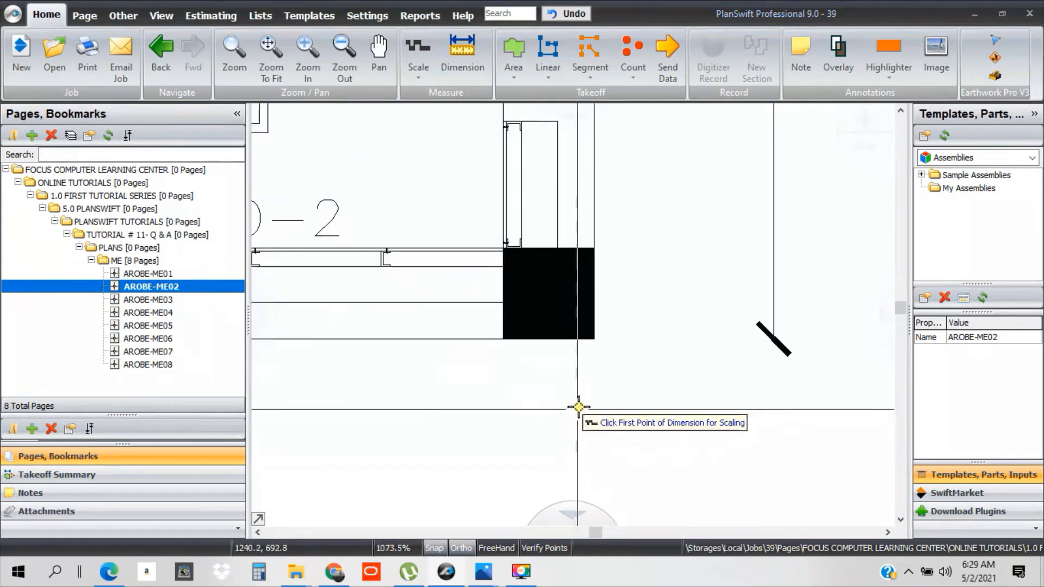
click(594, 338)
scroll(591, 435, down, 4)
scroll(598, 450, down, 2)
scroll(611, 331, up, 8)
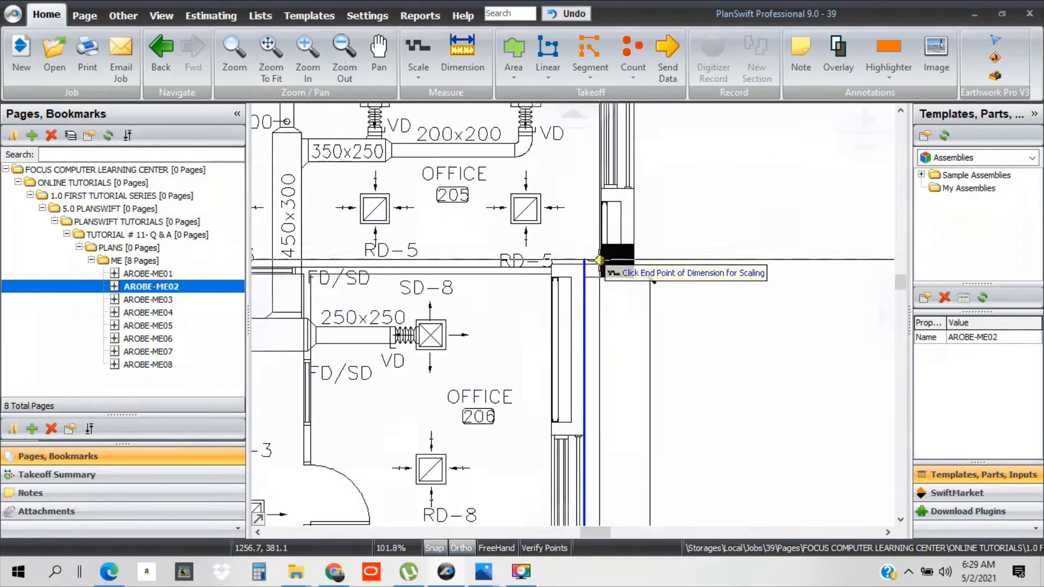
click(597, 275)
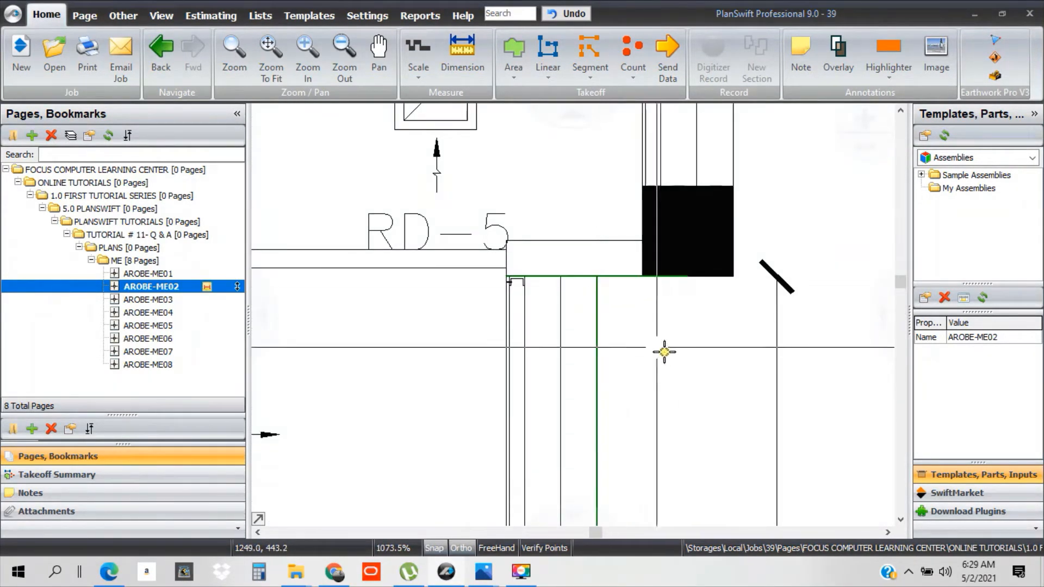
- Set the horizontal scale of AROBE-ME02 to 31.2 M along the 31200 dimension above the building
scroll(660, 287, down, 10)
scroll(620, 220, up, 2)
scroll(619, 220, down, 1)
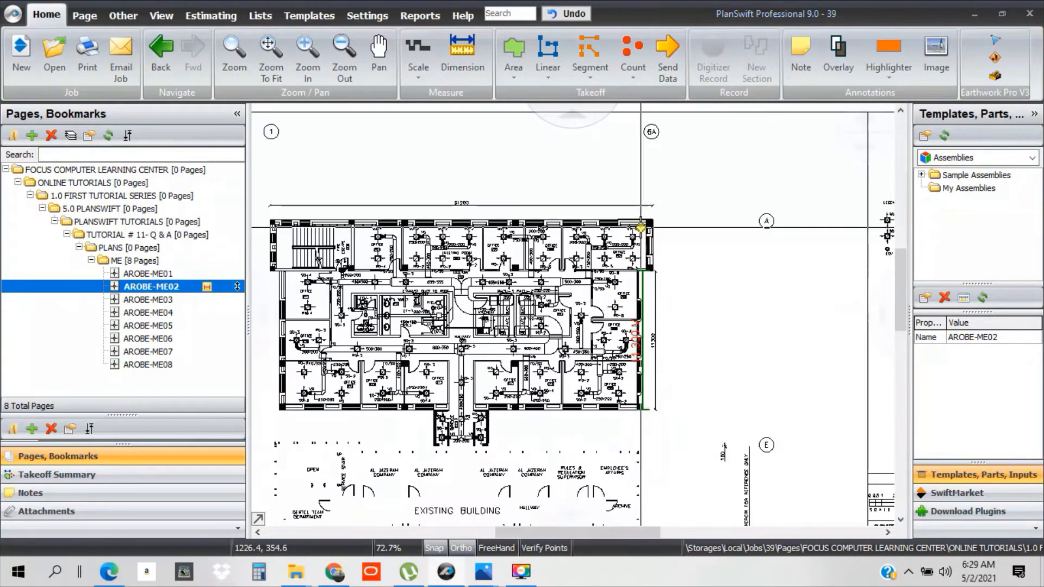
scroll(495, 237, up, 5)
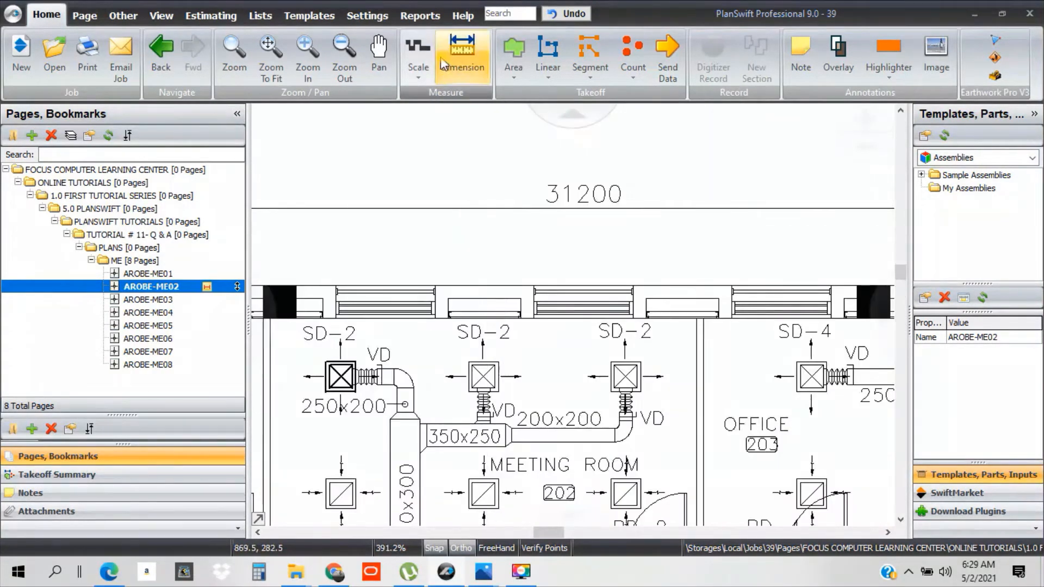
click(424, 50)
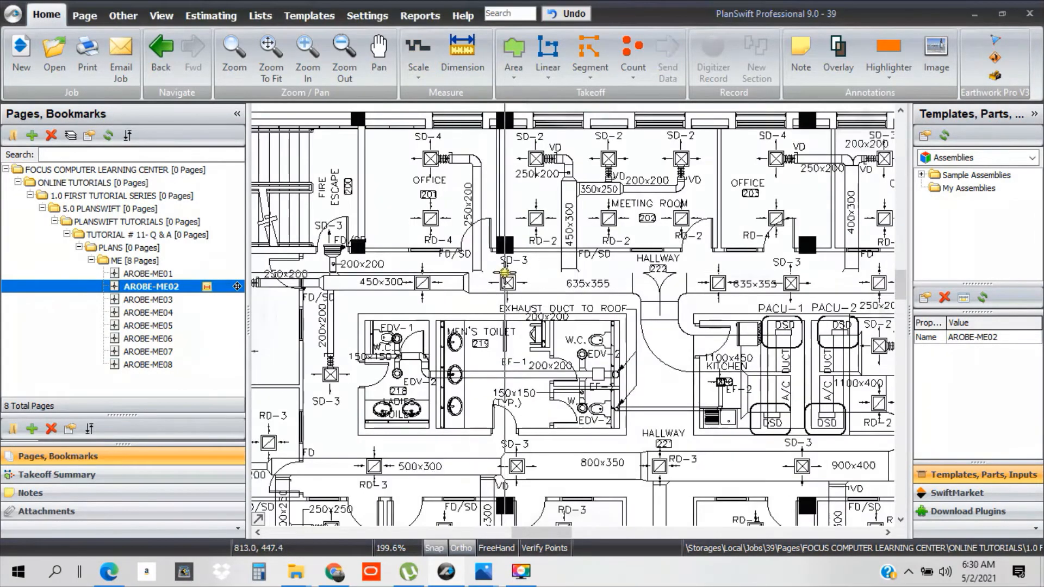
scroll(500, 284, down, 2)
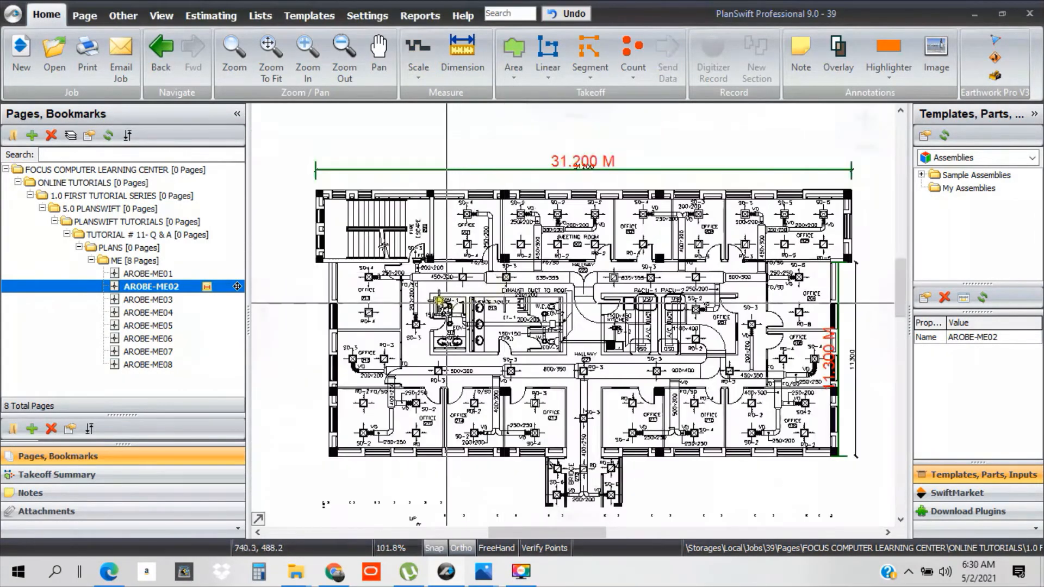
- Inspect the scaled first floor plan and read the sheet title in the AROBE-ME02 title block
scroll(432, 285, up, 5)
scroll(448, 240, down, 8)
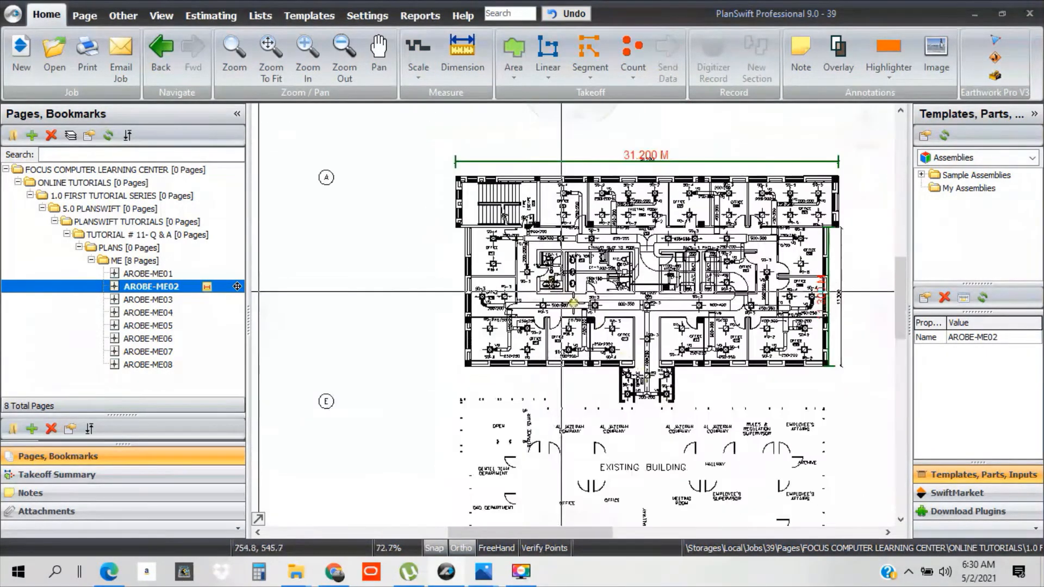
scroll(687, 363, up, 3)
scroll(690, 381, down, 6)
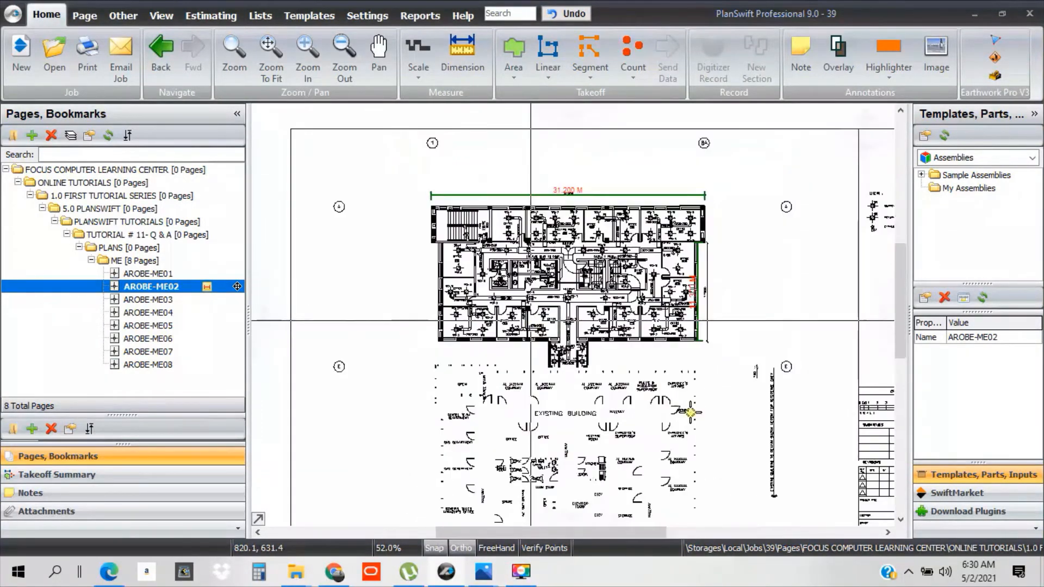
scroll(808, 476, up, 5)
scroll(808, 476, up, 4)
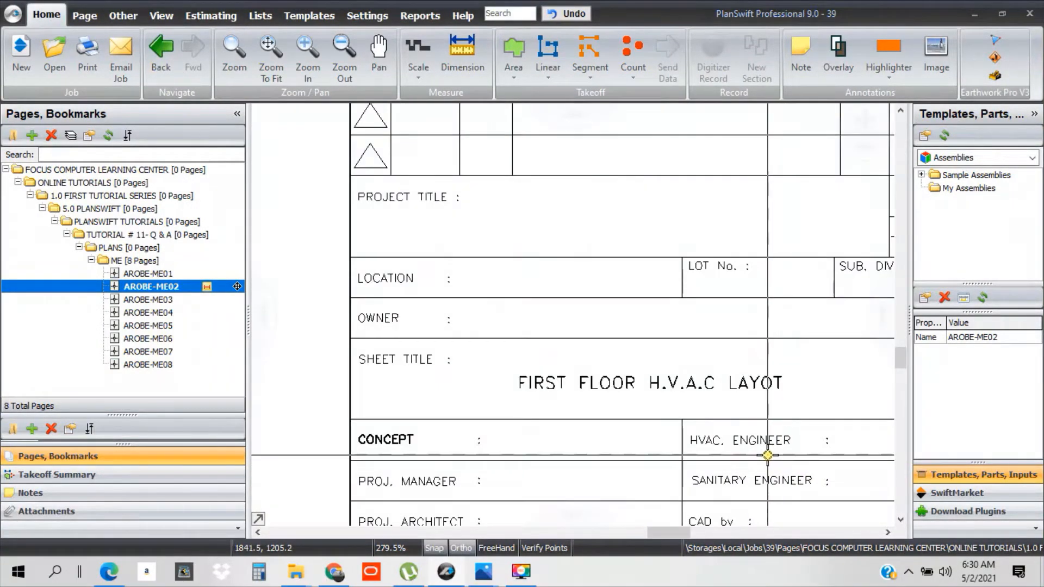
- Inspect the HVAC layout on AROBE-ME02 and locate the SD-2 supply diffusers in meeting room 202
scroll(528, 258, down, 8)
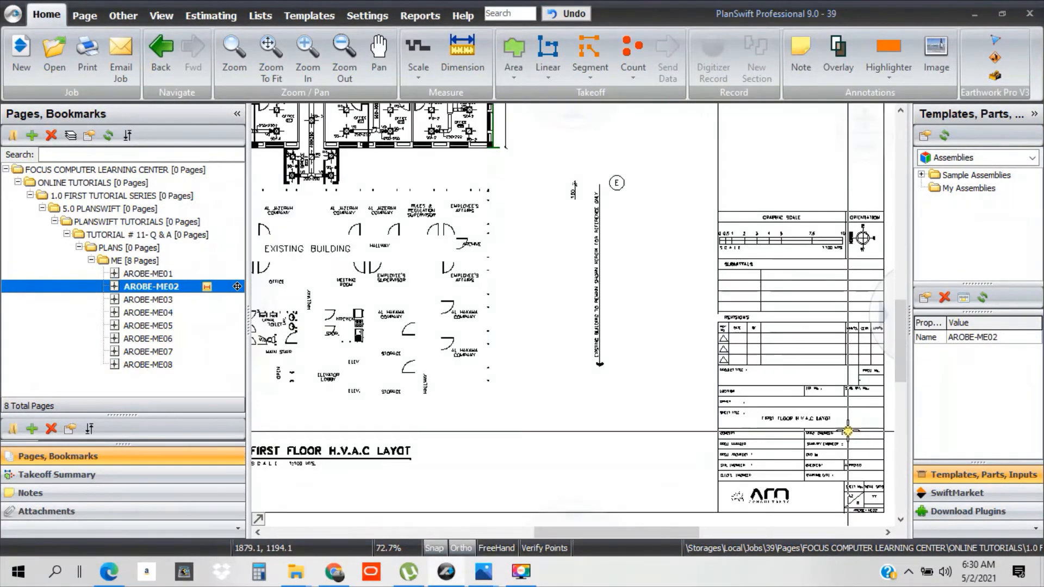
scroll(528, 258, up, 5)
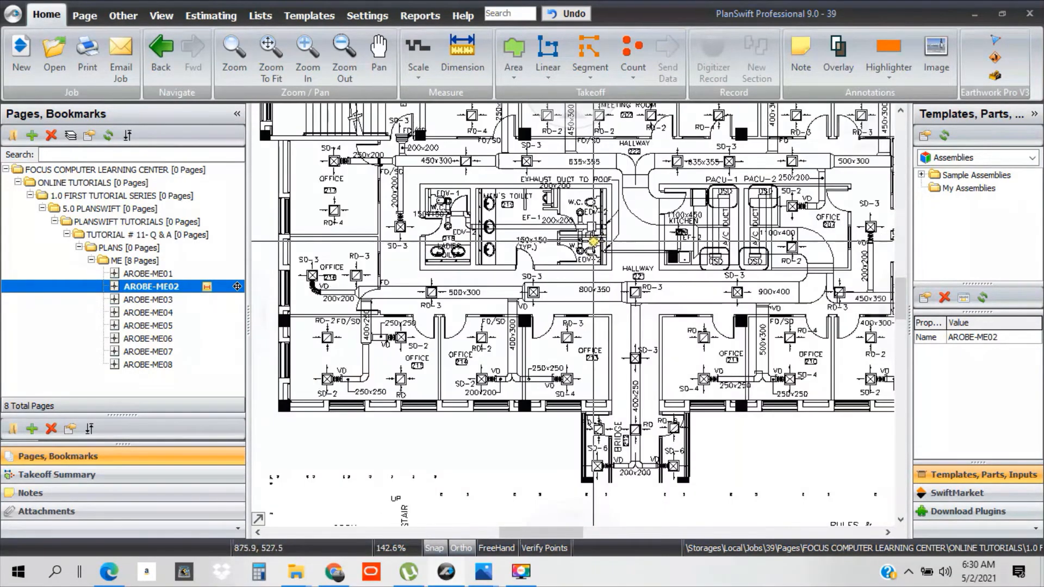
scroll(580, 289, down, 4)
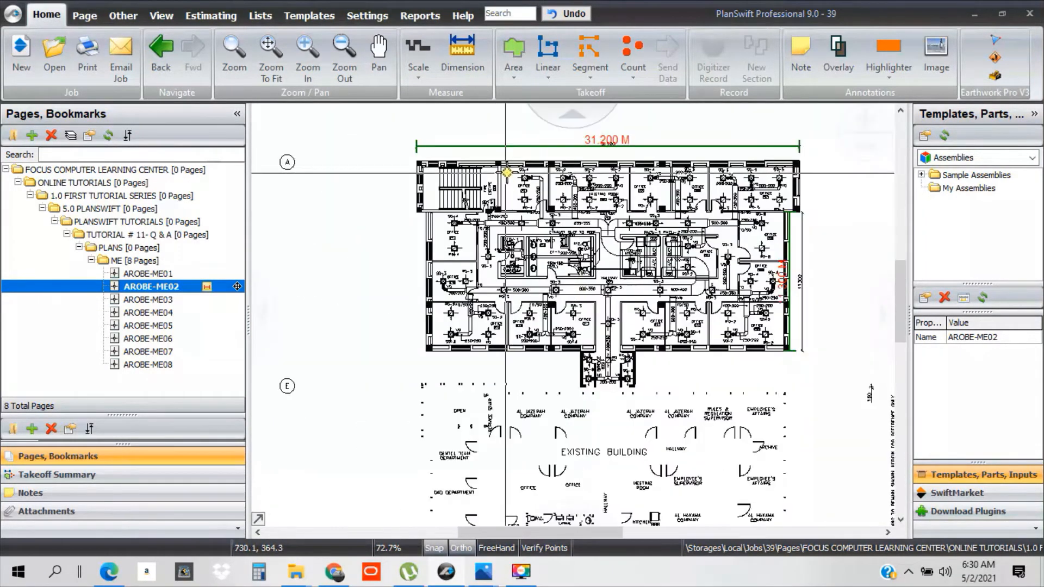
scroll(489, 175, up, 5)
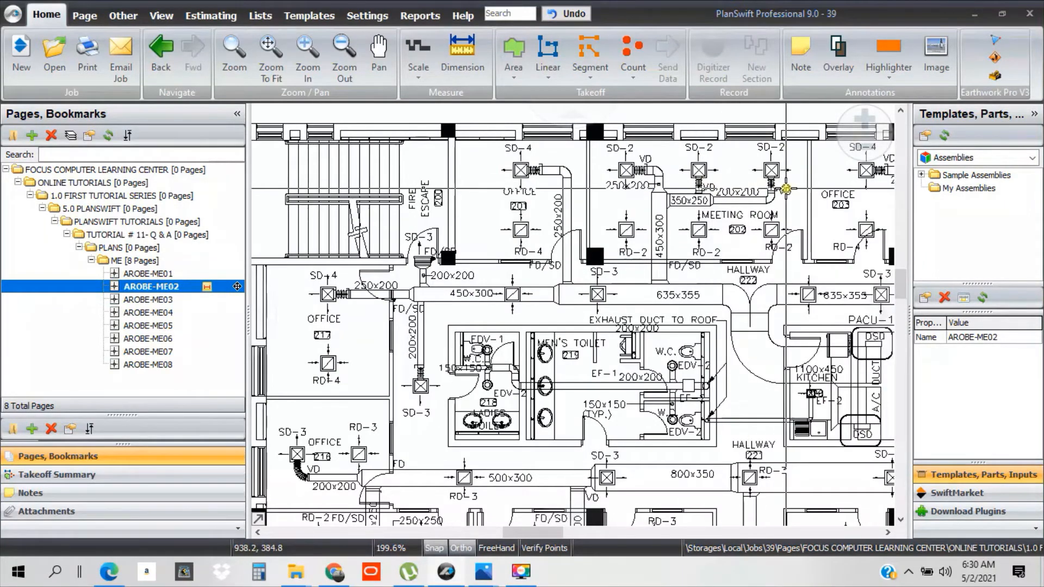
drag(740, 215, 687, 231)
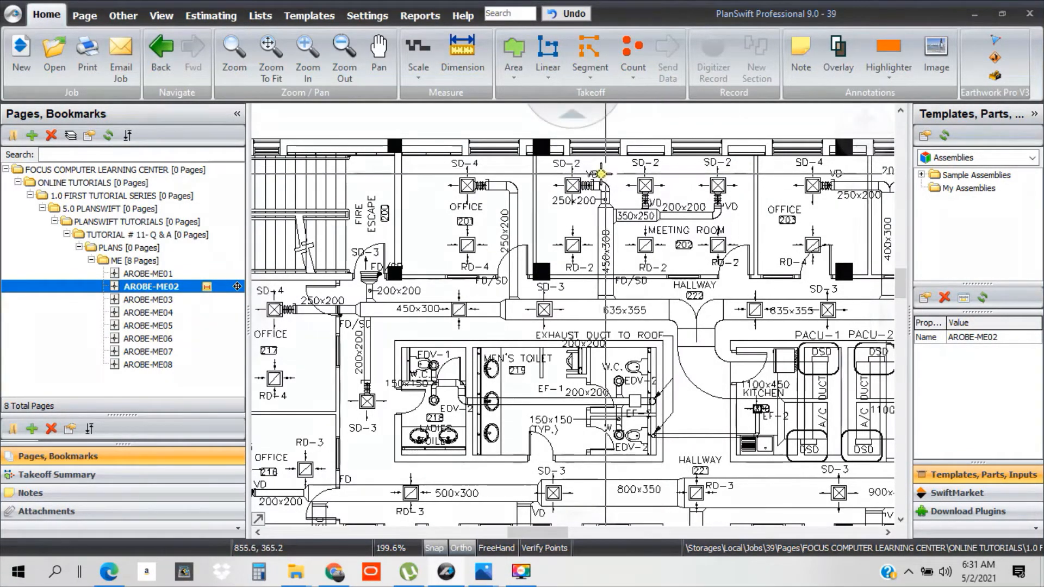
scroll(659, 169, up, 5)
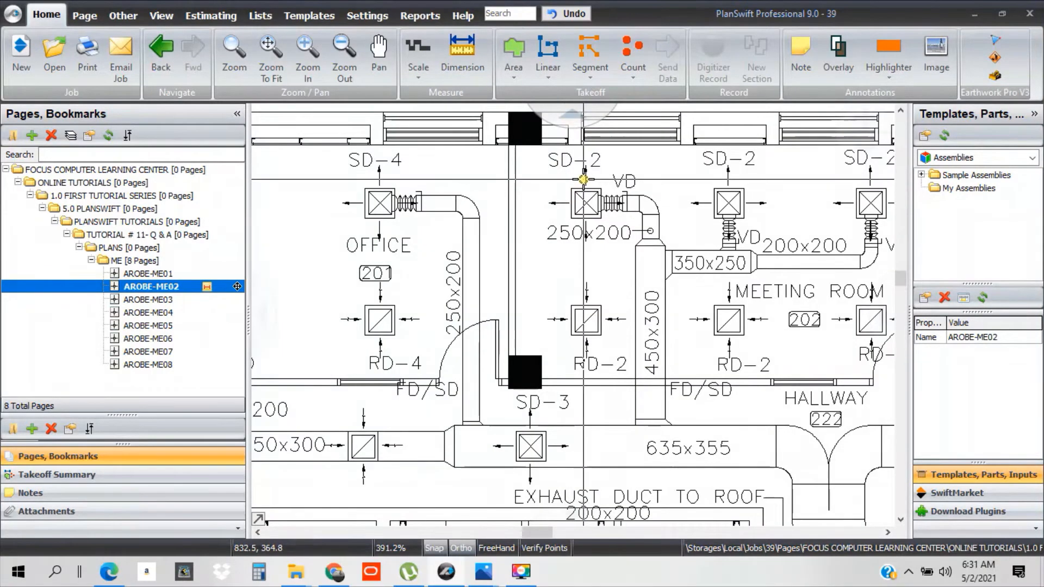
- Open the AROBE-ME05 equipment schedule page and find the diffuser, grille and disc valve schedule
click(155, 300)
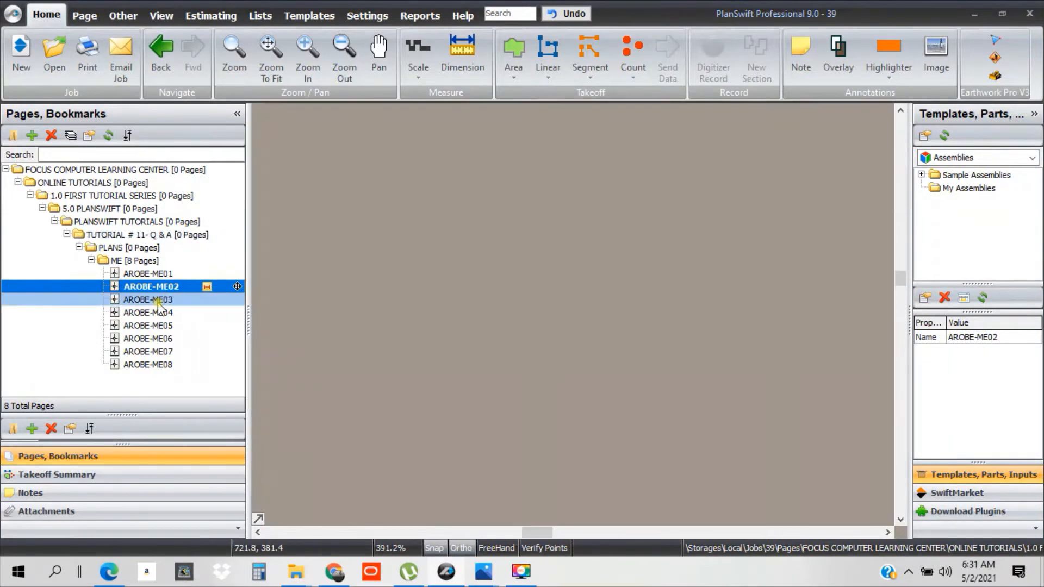
click(152, 326)
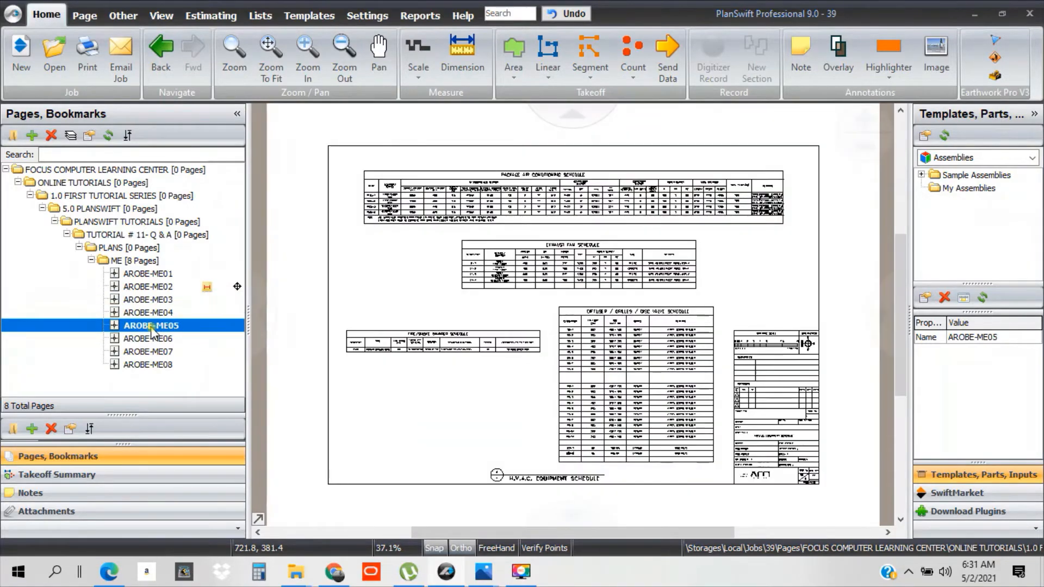
scroll(522, 346, up, 5)
scroll(513, 227, down, 4)
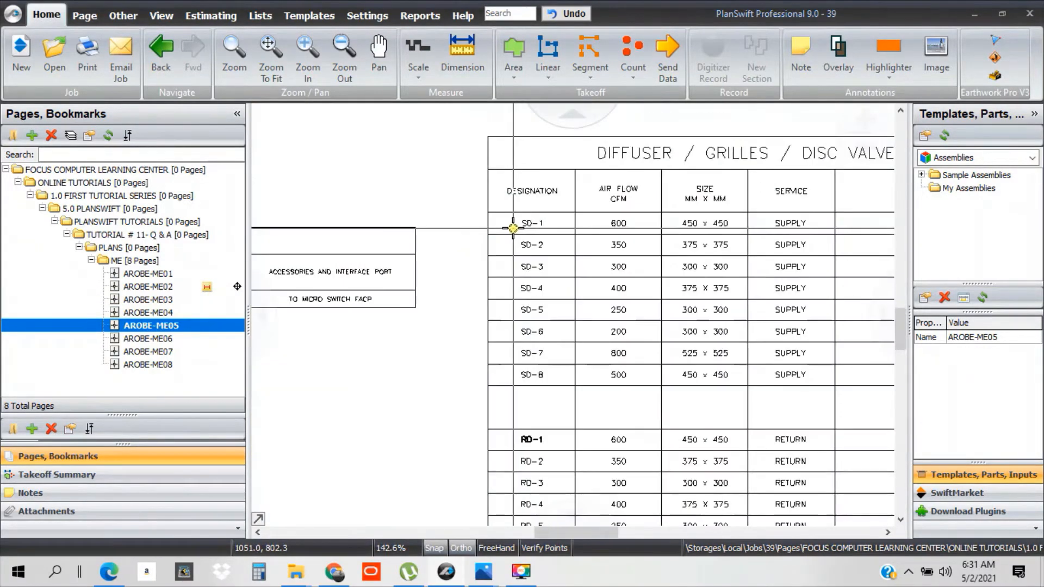
- Open AROBE-ME01 and read the SD and RD abbreviations in the legend and symbols list
click(159, 275)
scroll(367, 190, up, 3)
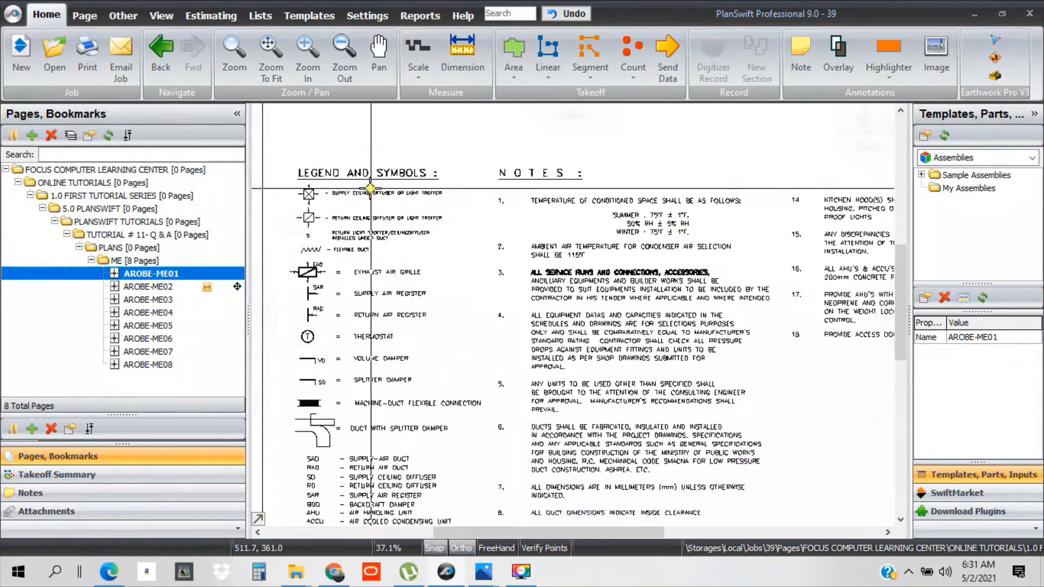
scroll(388, 427, up, 3)
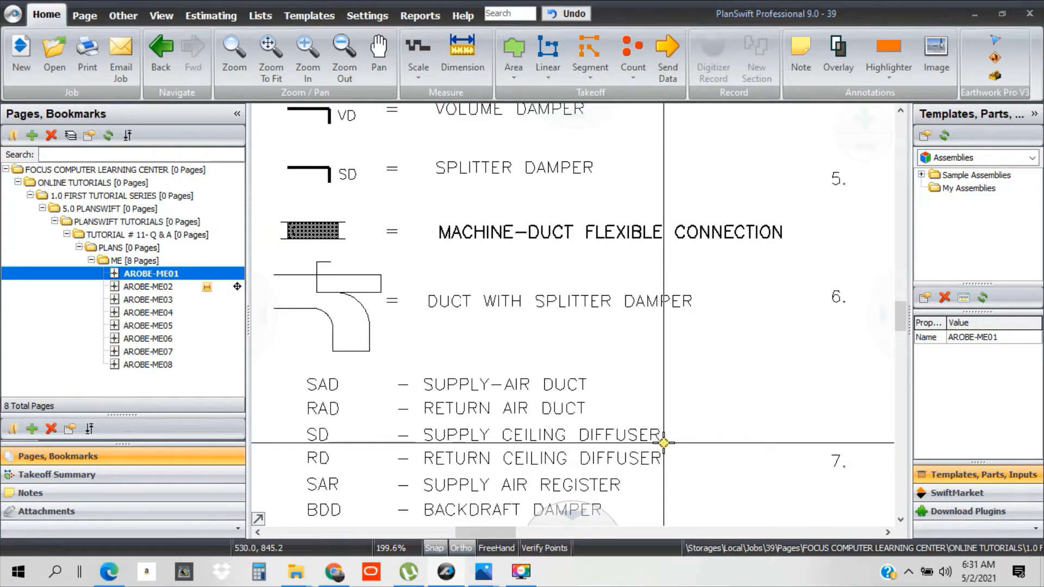
- Return to AROBE-ME05 and read the designation, air flow and size columns for the supply diffusers
click(146, 313)
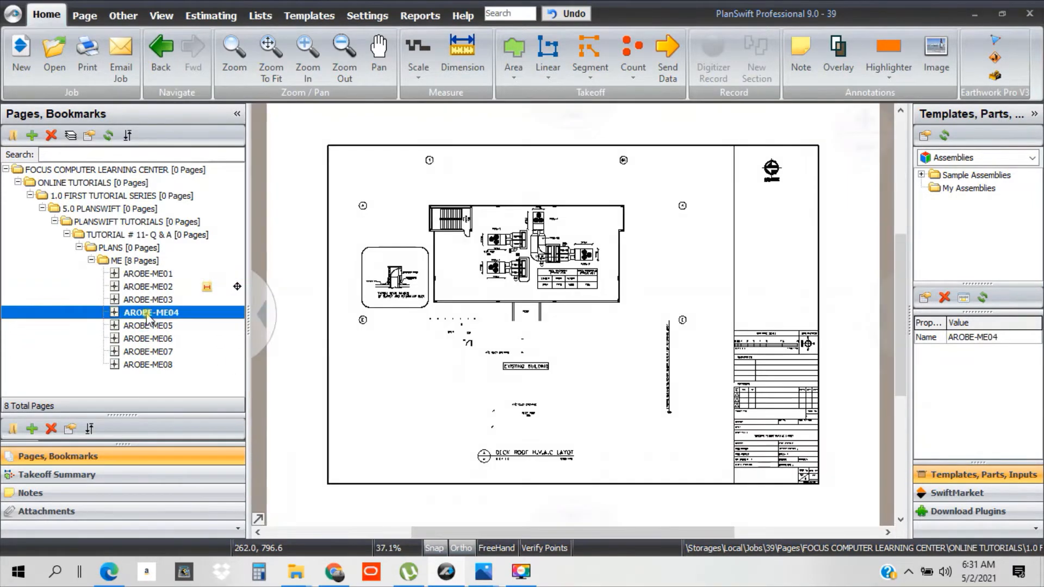
click(148, 326)
scroll(652, 263, up, 3)
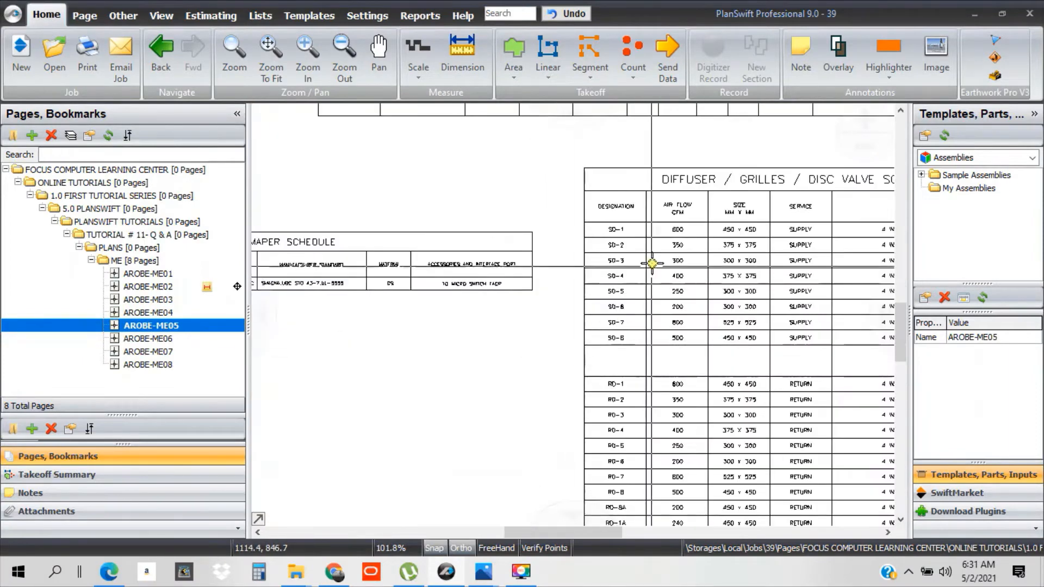
scroll(473, 200, up, 4)
scroll(456, 200, down, 2)
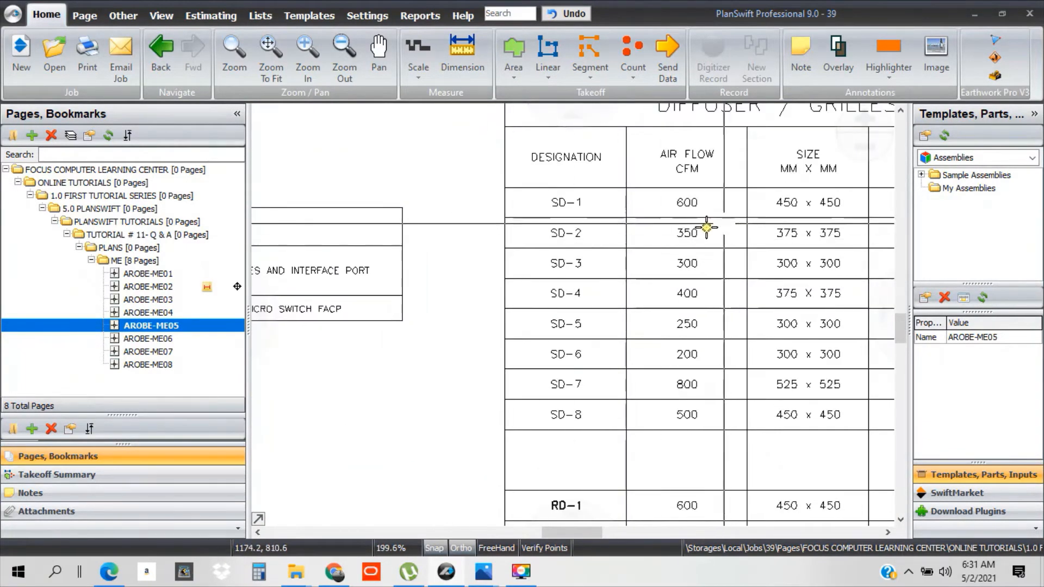
drag(768, 227, 687, 239)
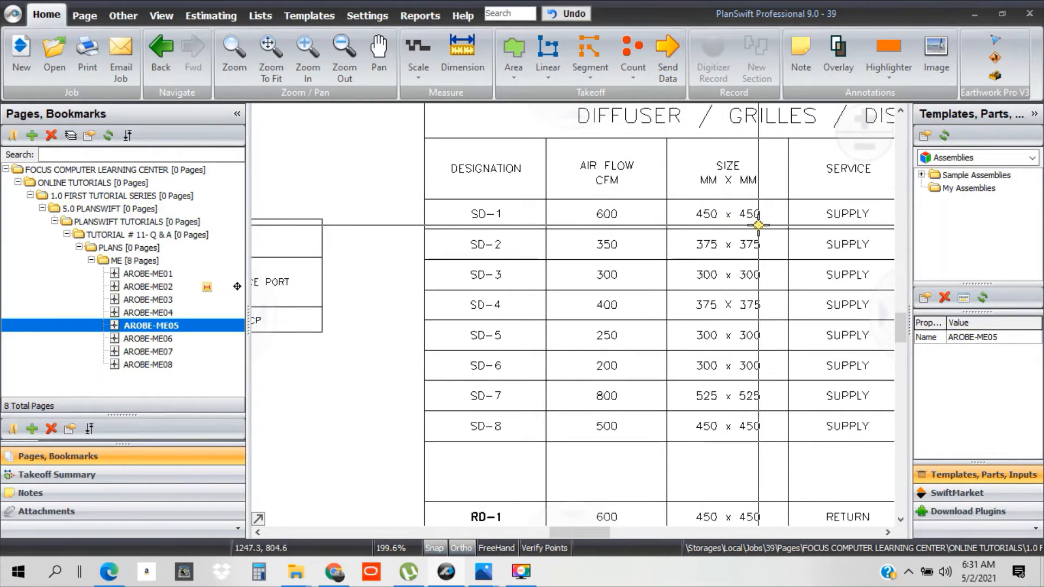
- Examine the service and remarks columns of the diffuser schedule, and review its supply and return entries
key(Right)
key(Right)
key(Right)
key(Right)
key(Right)
key(Right)
key(Right)
key(Right)
key(Right)
key(Right)
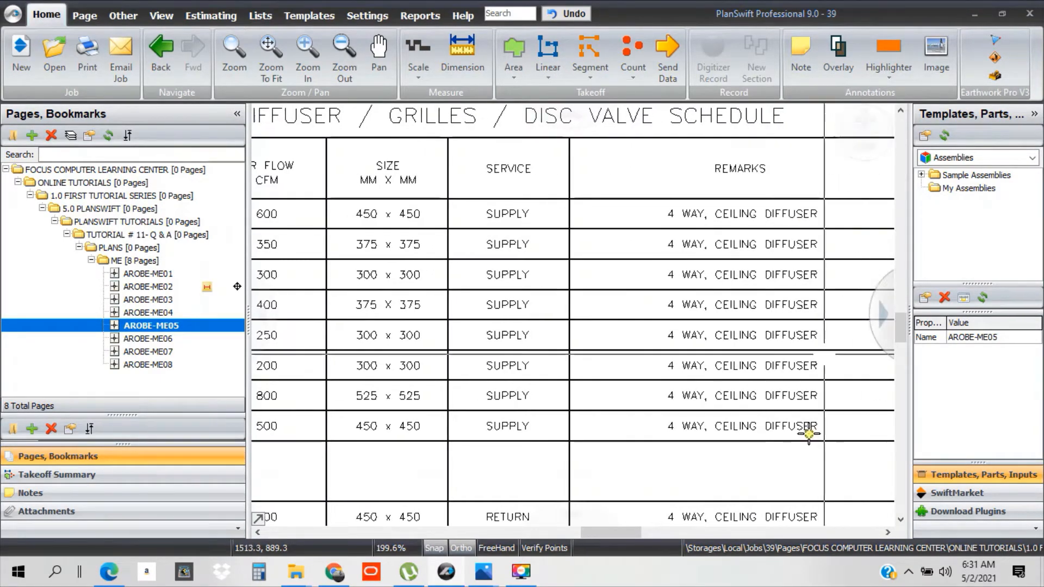
scroll(671, 345, down, 4)
scroll(433, 331, up, 4)
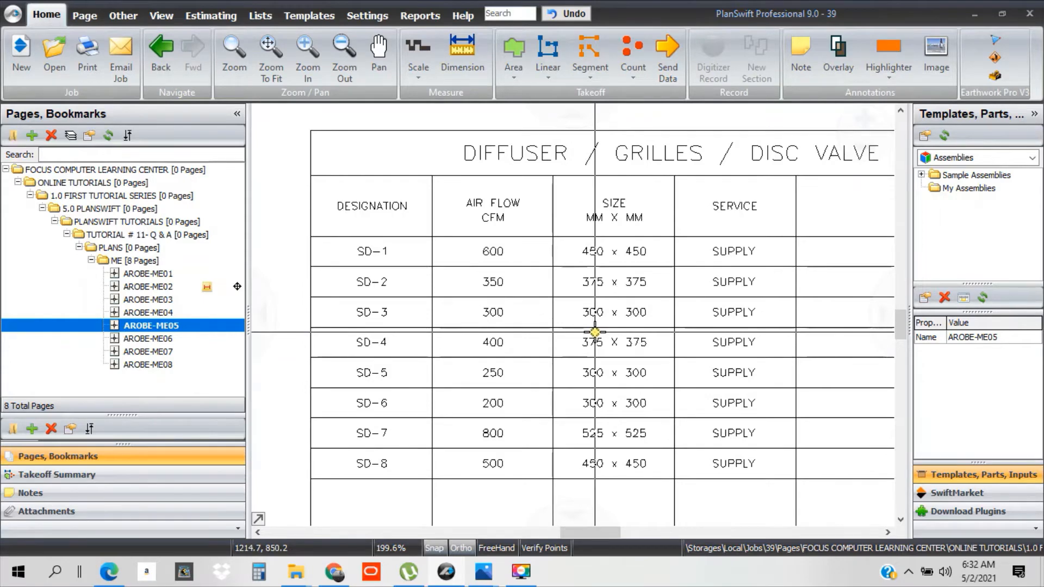
- Revisit the AROBE-ME02 floor plan, and check the size of SD-2 in the AROBE-ME05 diffuser schedule
click(261, 315)
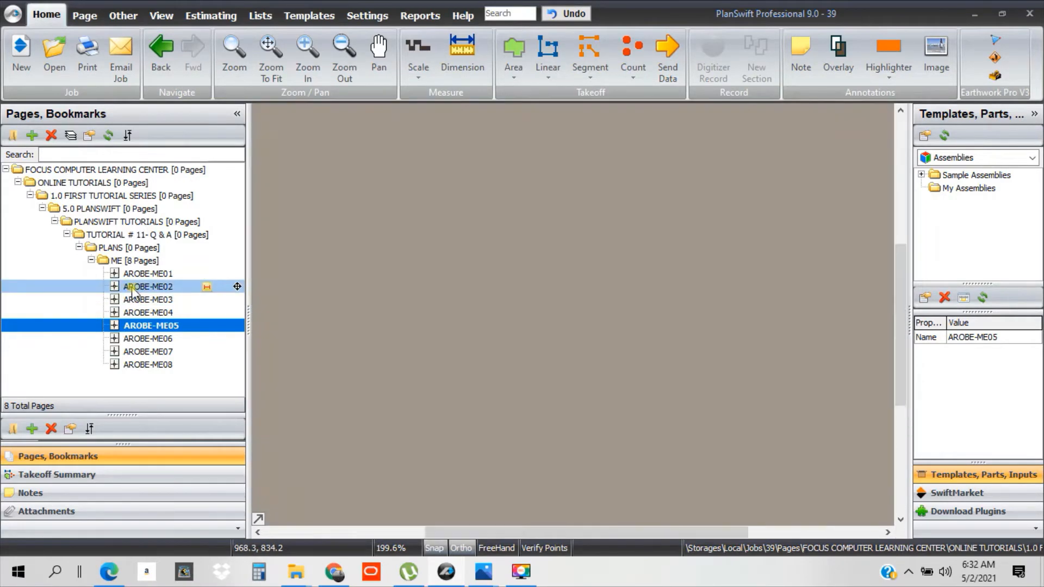
scroll(575, 310, up, 4)
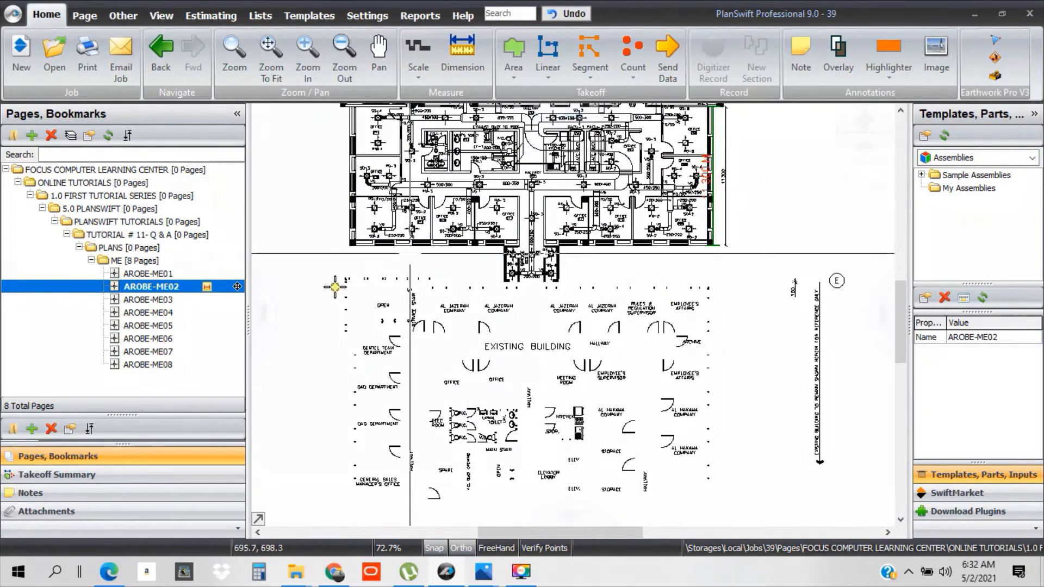
click(148, 338)
click(148, 326)
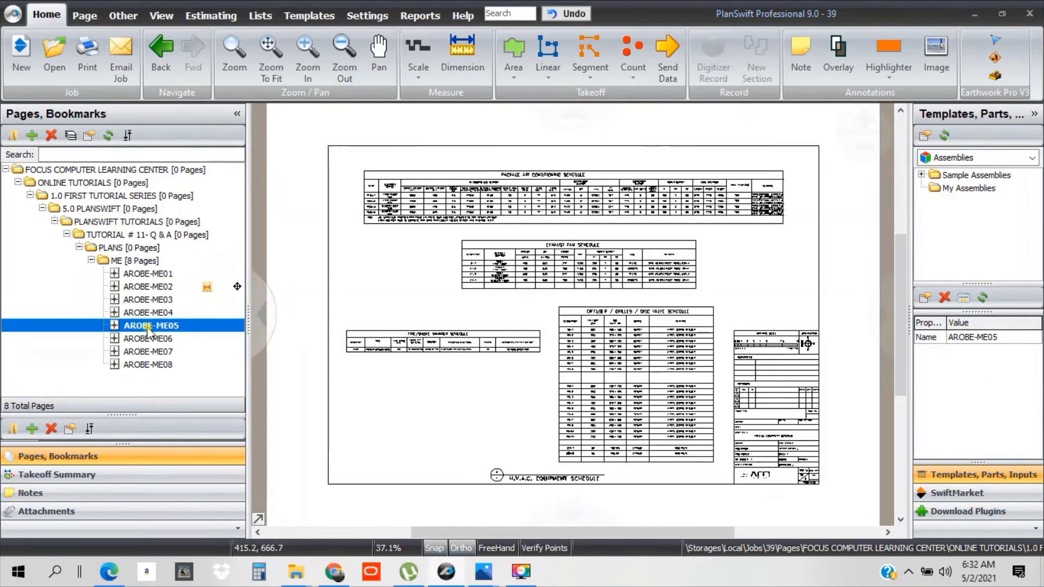
scroll(676, 305, up, 8)
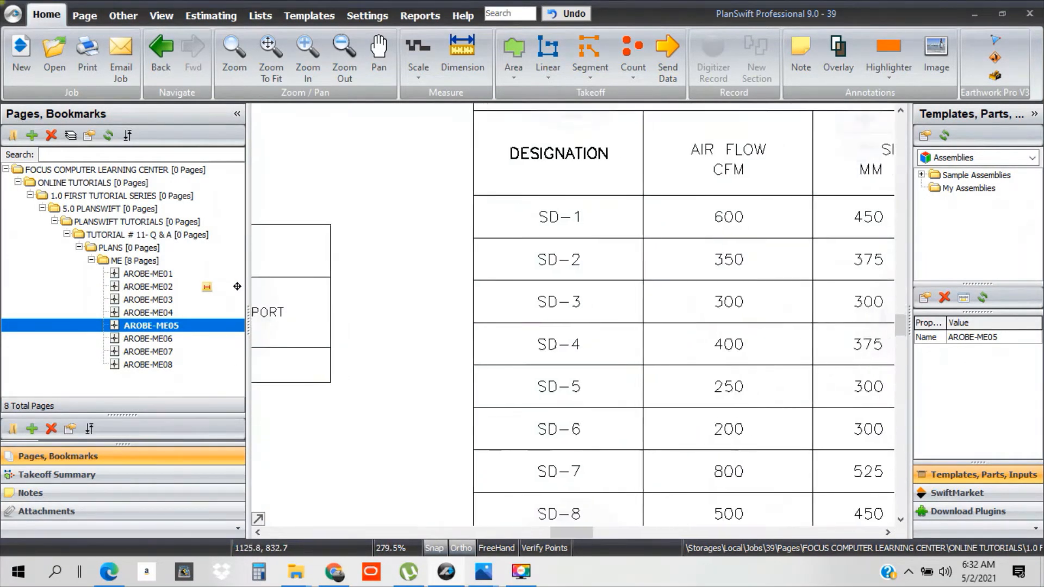
drag(709, 291, 644, 294)
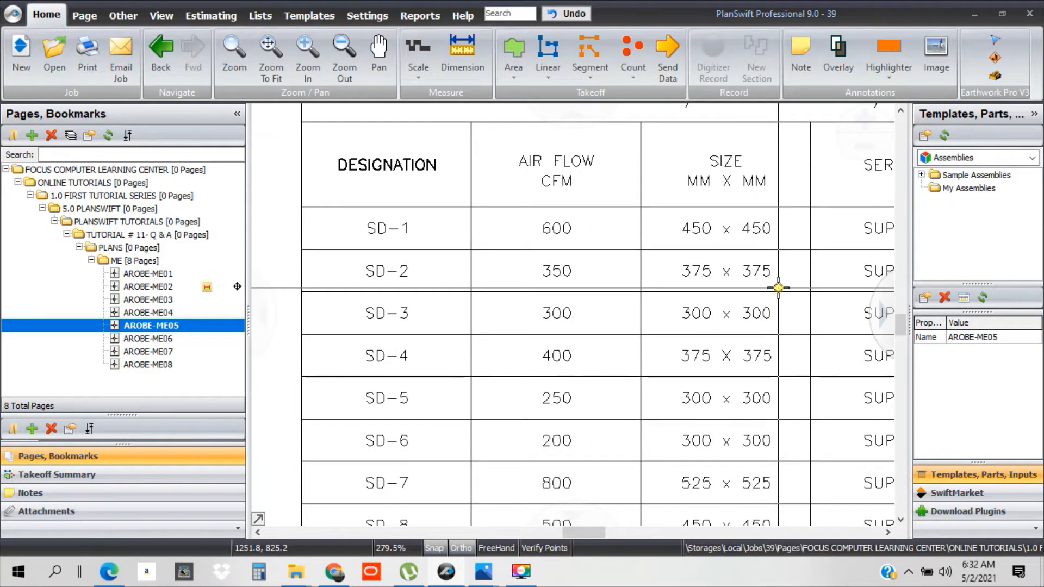
- On AROBE-ME02, create a count takeoff named SD2-SUPPLY DIFFUSER (375X375) with a Square shape
click(173, 286)
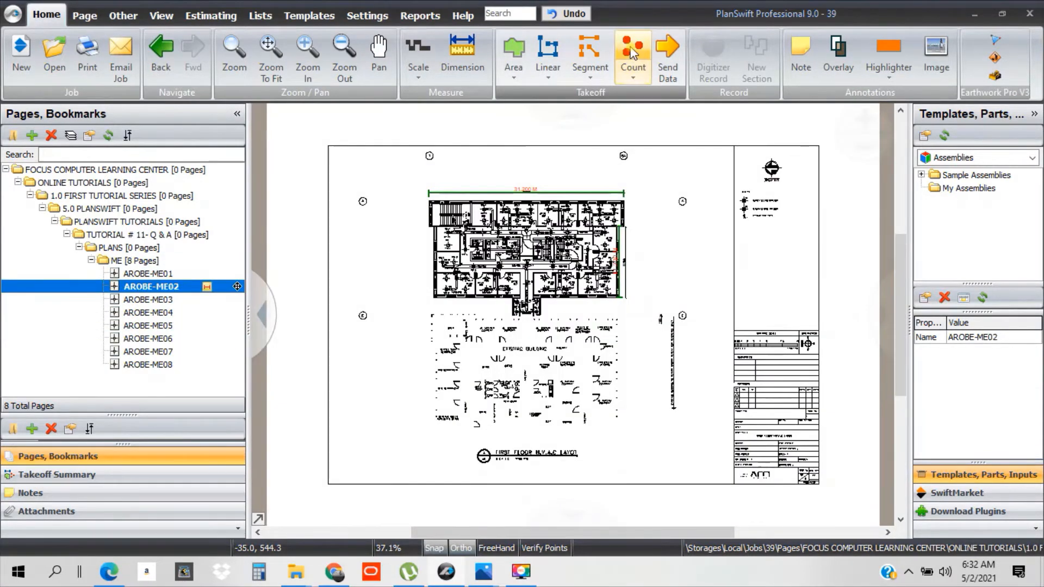
click(632, 52)
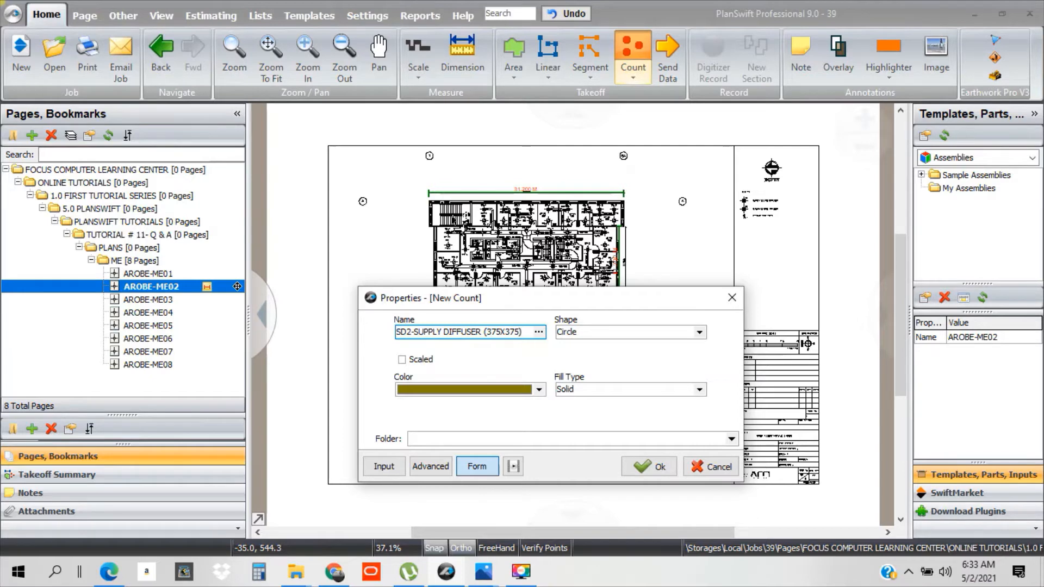
click(701, 334)
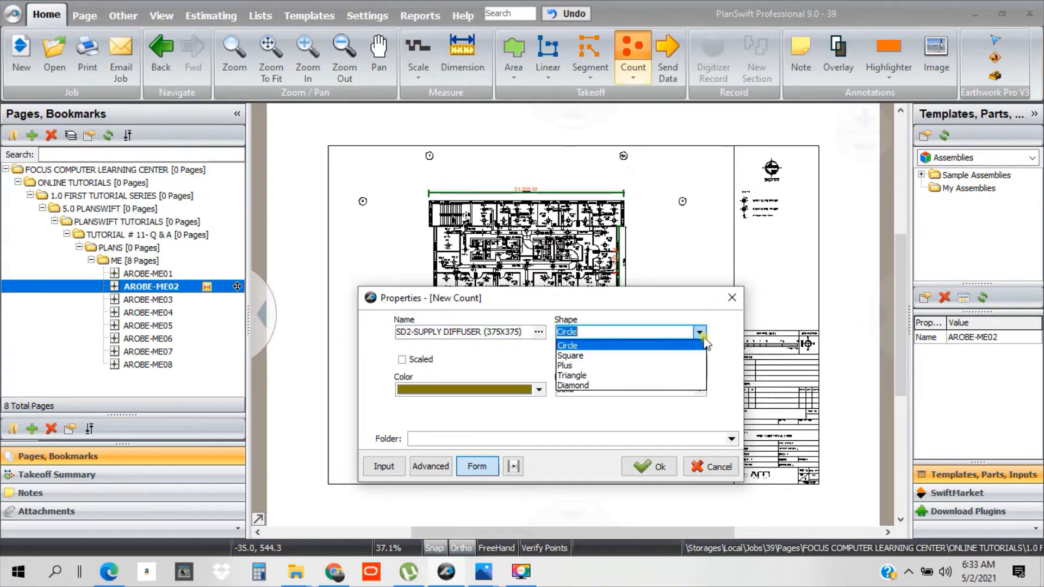
click(643, 356)
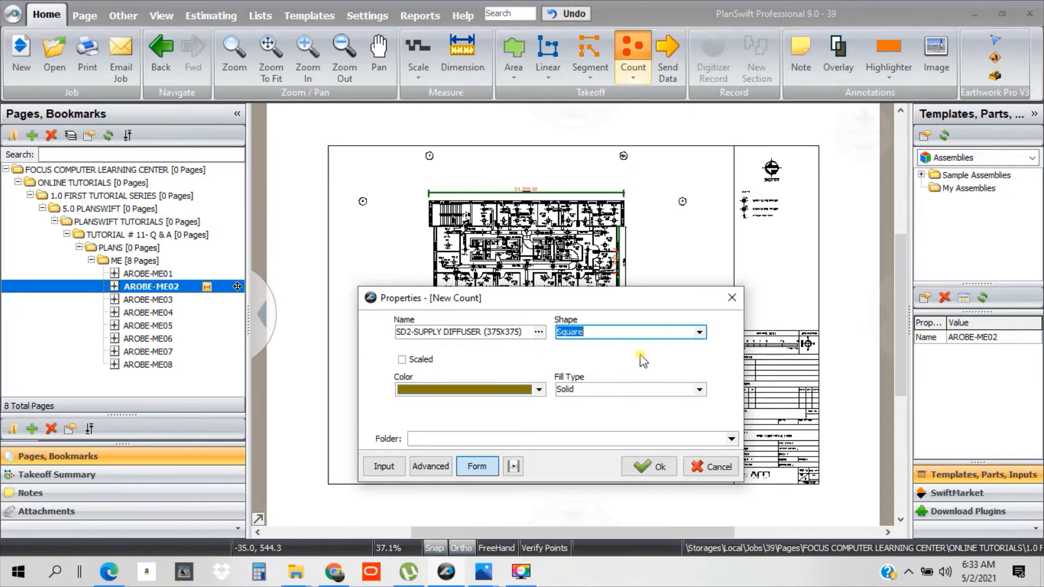
click(659, 467)
- Count the three SD-2 supply diffusers in meeting room 202, marking each at its centre
scroll(479, 274, up, 6)
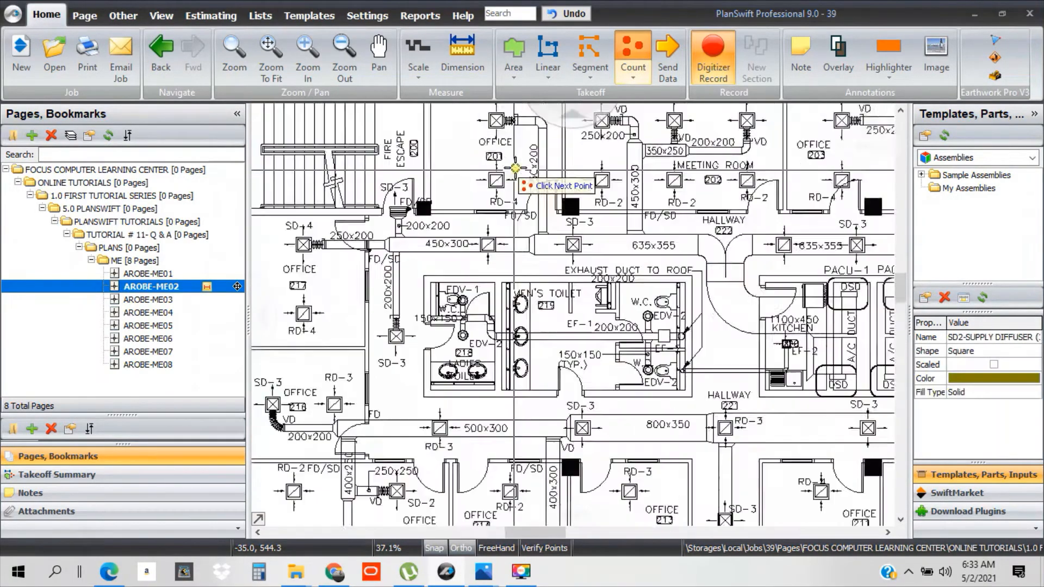
scroll(515, 168, up, 8)
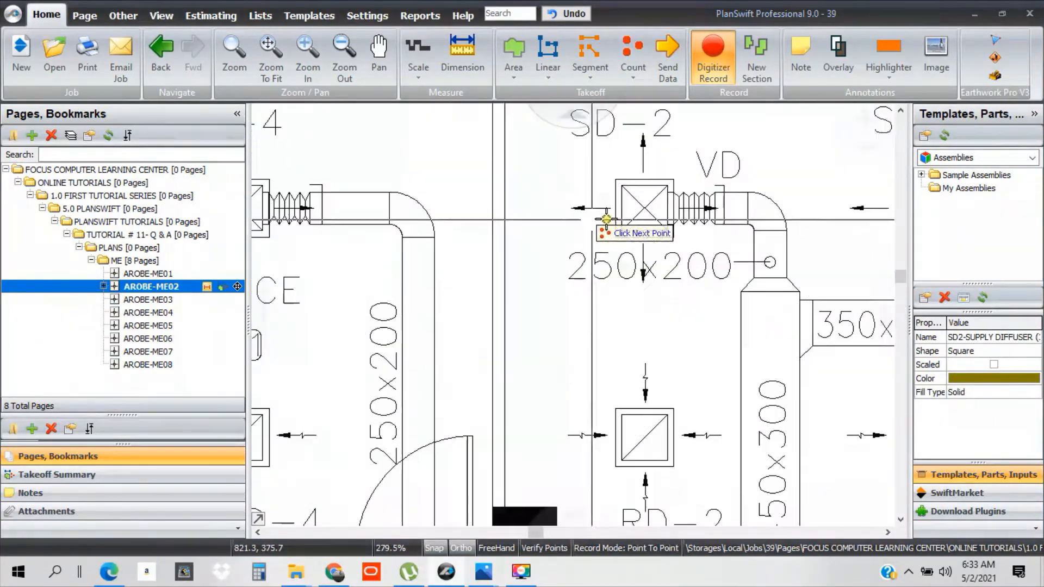
scroll(606, 219, up, 4)
click(645, 208)
scroll(645, 208, down, 5)
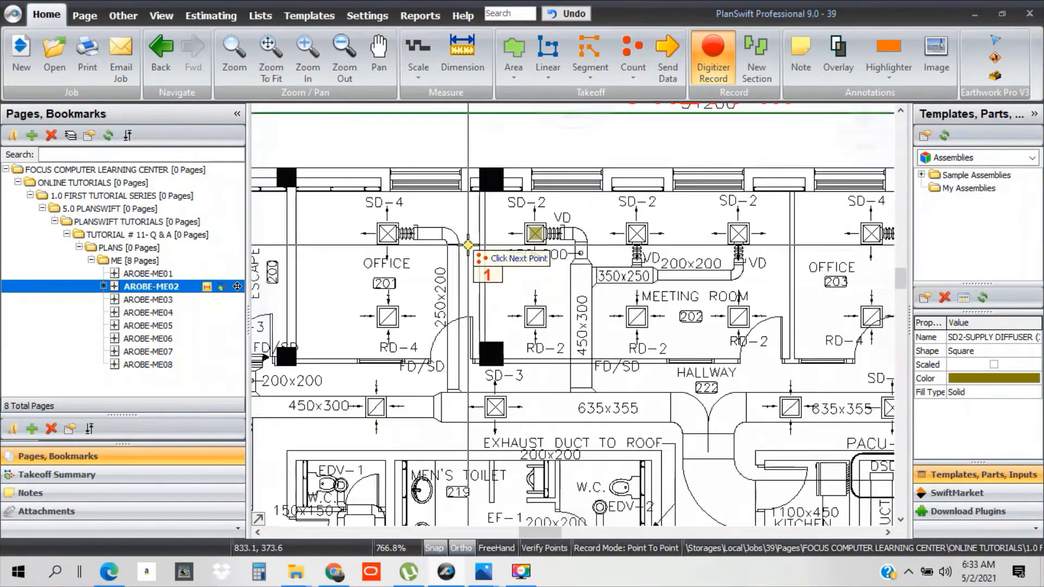
scroll(674, 248, up, 7)
scroll(544, 221, down, 5)
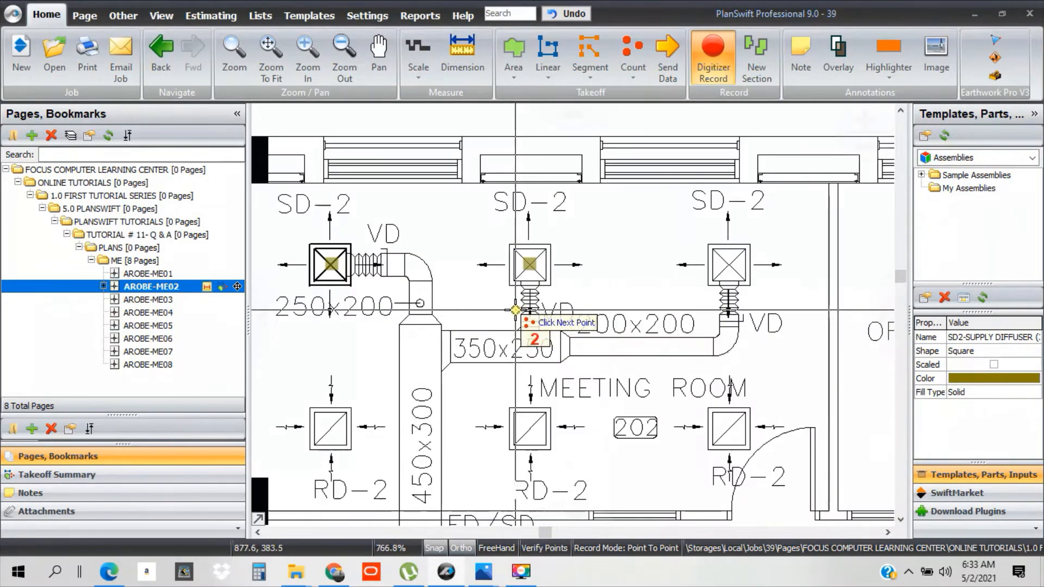
click(752, 268)
scroll(708, 261, up, 5)
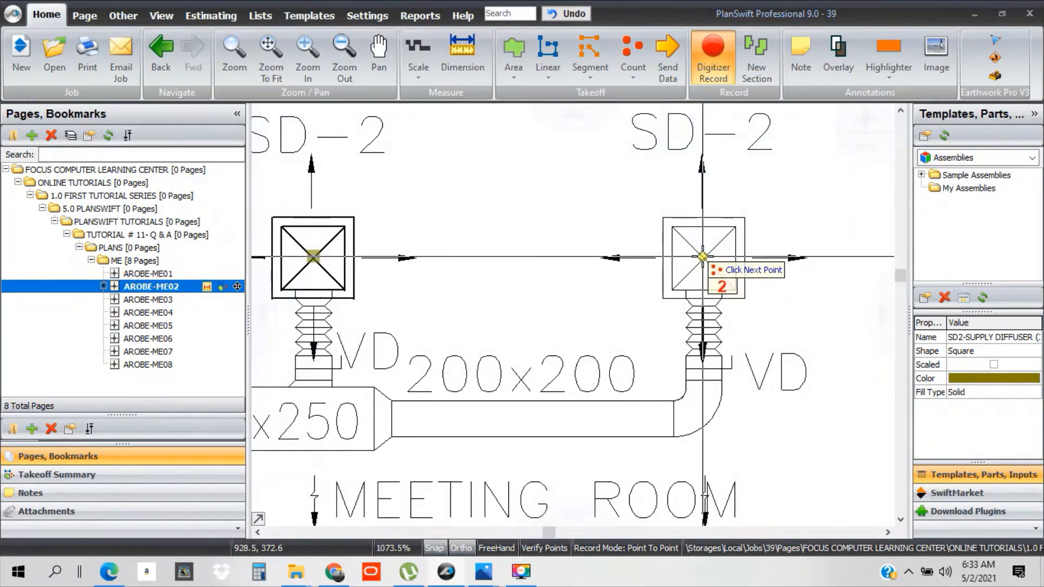
click(703, 256)
scroll(460, 223, down, 4)
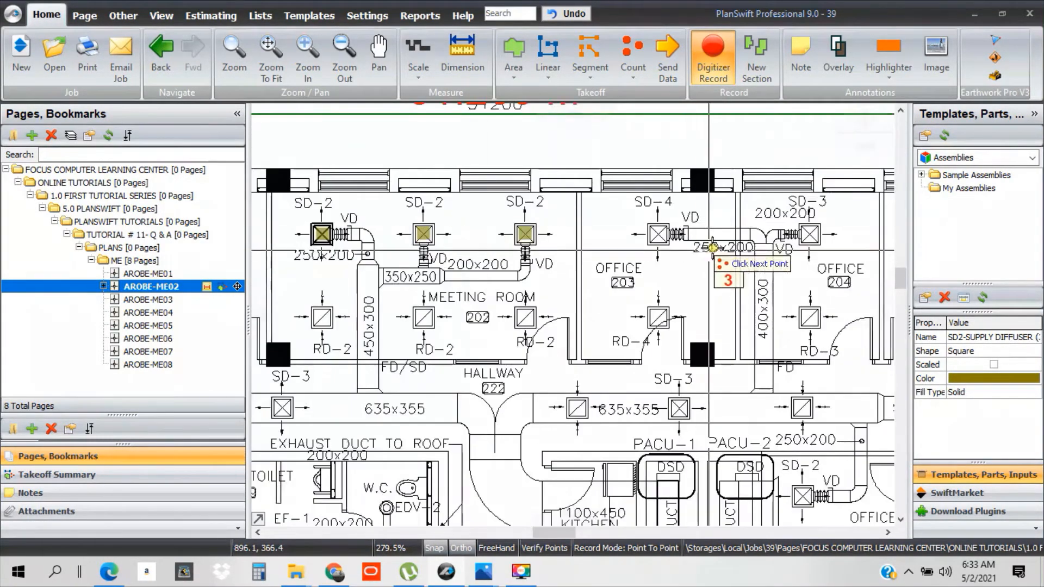
- Examine the AROBE-ME02 floor plan for further SD-2 supply diffusers in the offices and hallways around meeting room 202
scroll(684, 232, down, 2)
scroll(683, 232, up, 3)
scroll(337, 289, down, 3)
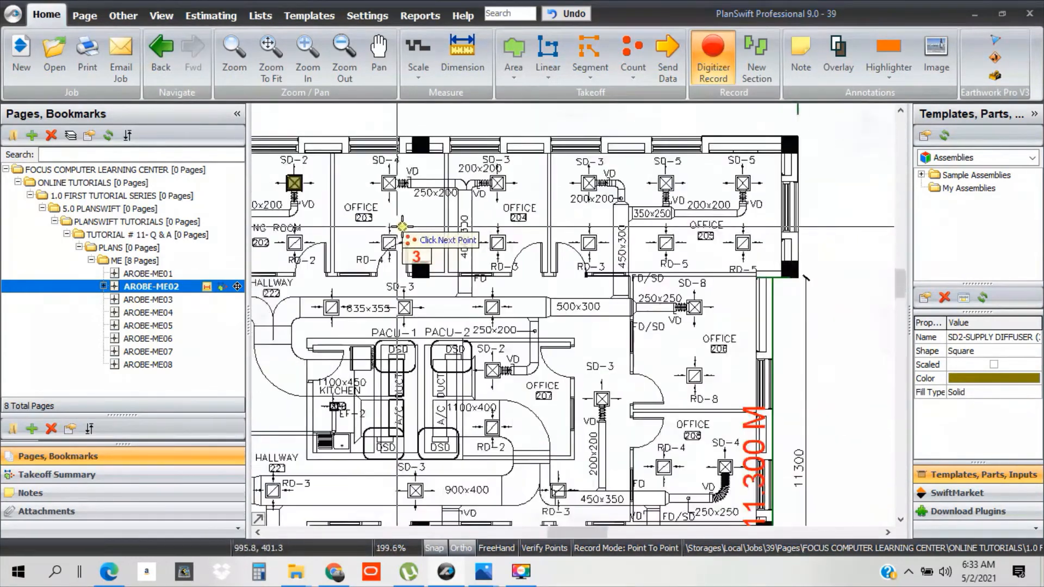
scroll(652, 186, up, 2)
scroll(604, 191, down, 3)
scroll(681, 284, up, 2)
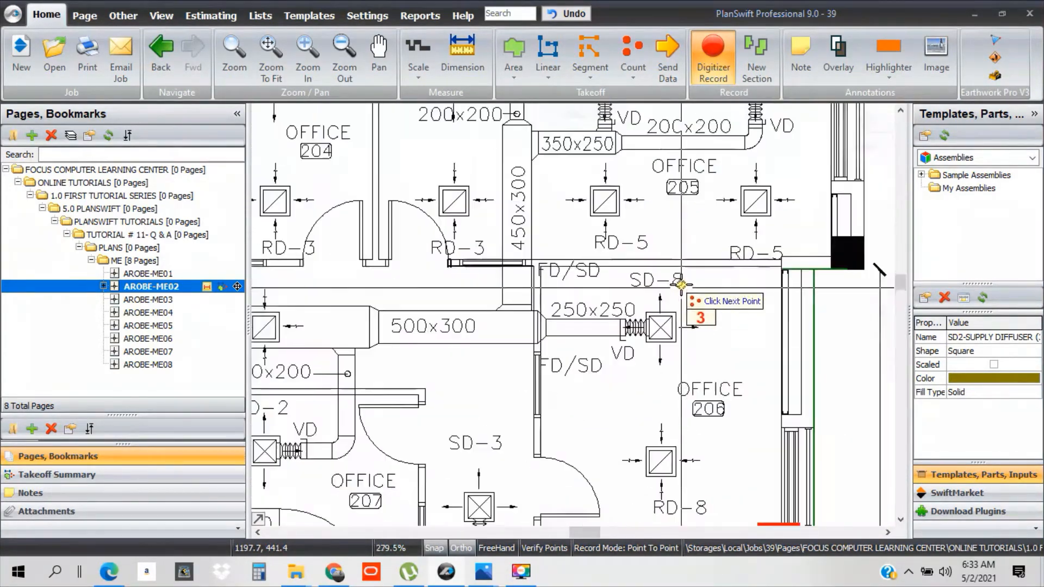
scroll(788, 240, down, 1)
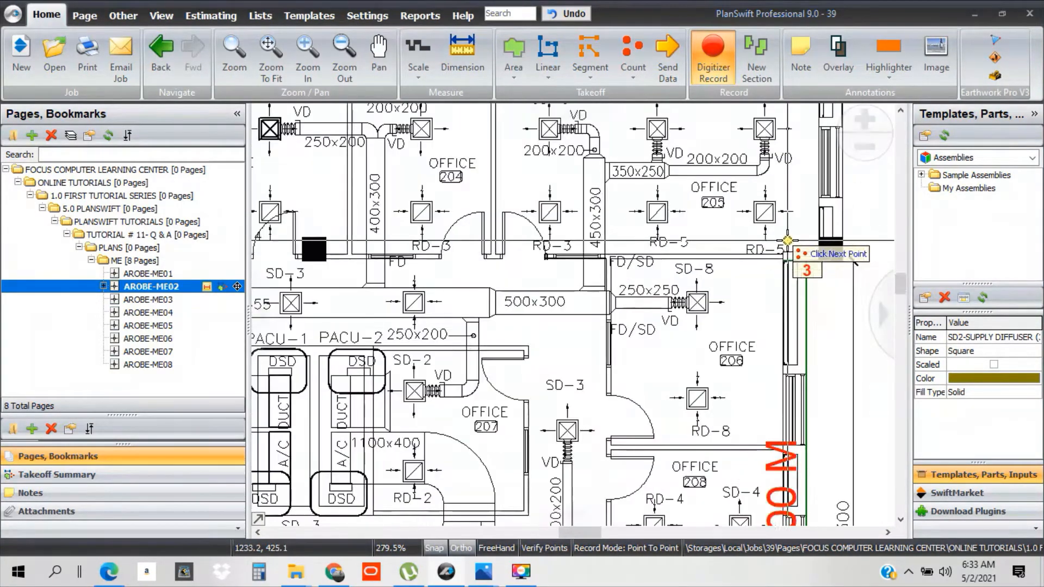
scroll(696, 301, down, 3)
scroll(461, 300, up, 4)
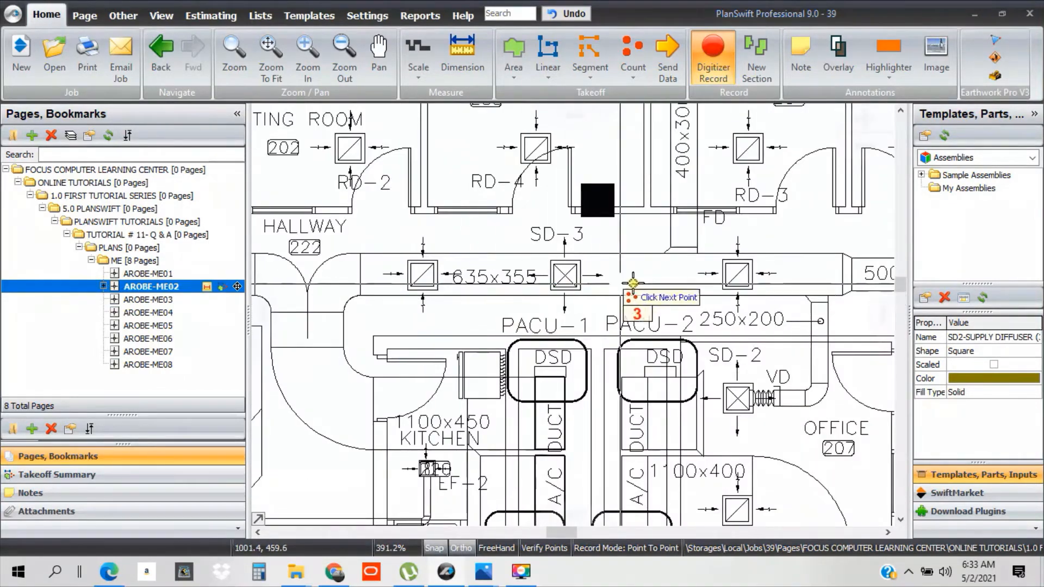
scroll(770, 304, down, 2)
scroll(448, 307, up, 2)
scroll(685, 305, down, 2)
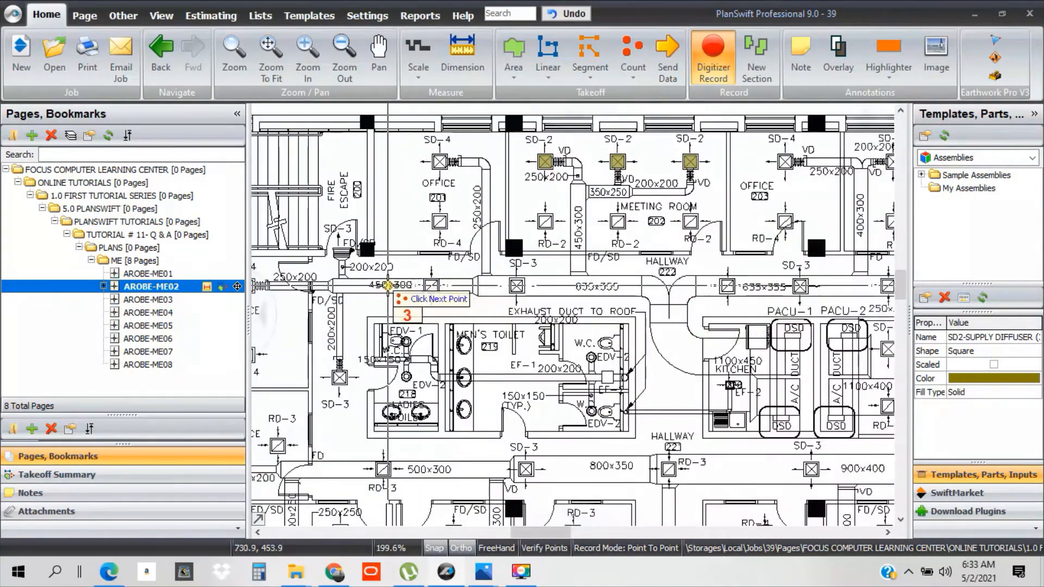
scroll(388, 286, up, 2)
scroll(705, 291, down, 2)
scroll(484, 291, up, 3)
scroll(554, 275, down, 3)
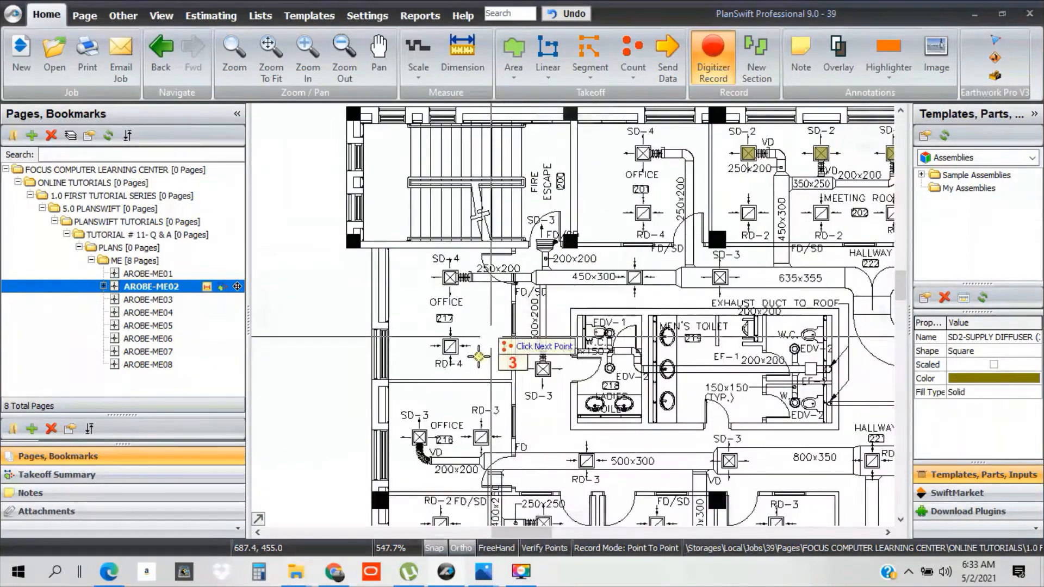
scroll(471, 390, up, 2)
scroll(445, 246, down, 2)
scroll(504, 430, up, 3)
scroll(378, 275, down, 2)
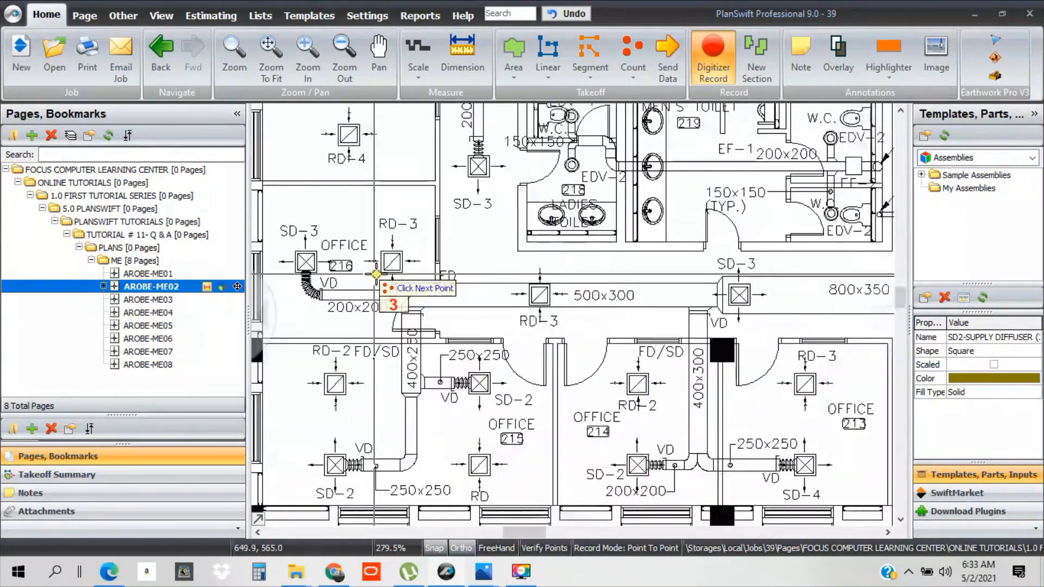
scroll(413, 291, down, 2)
scroll(671, 313, up, 2)
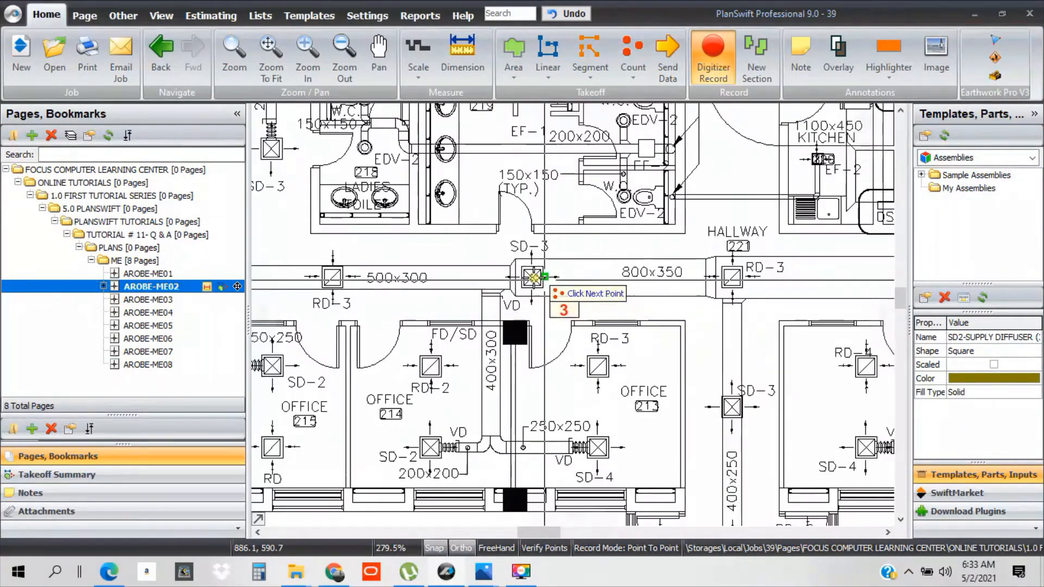
scroll(534, 278, down, 2)
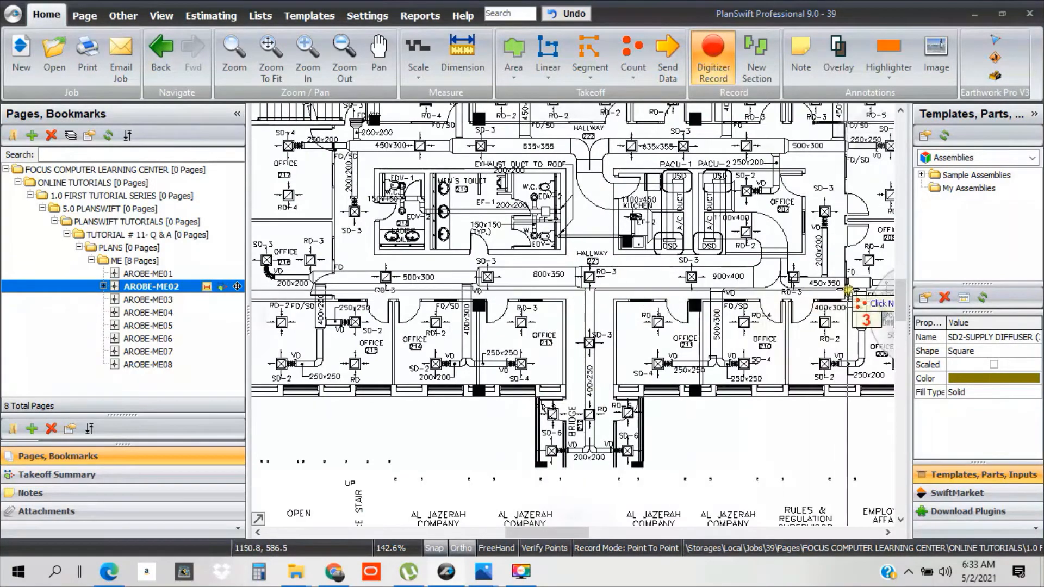
- Count the SD-2 supply diffuser beside the 250x200 branch duct above the office 209 label, marking its centre
scroll(841, 291, up, 3)
scroll(642, 242, down, 1)
scroll(737, 424, up, 1)
scroll(628, 350, up, 1)
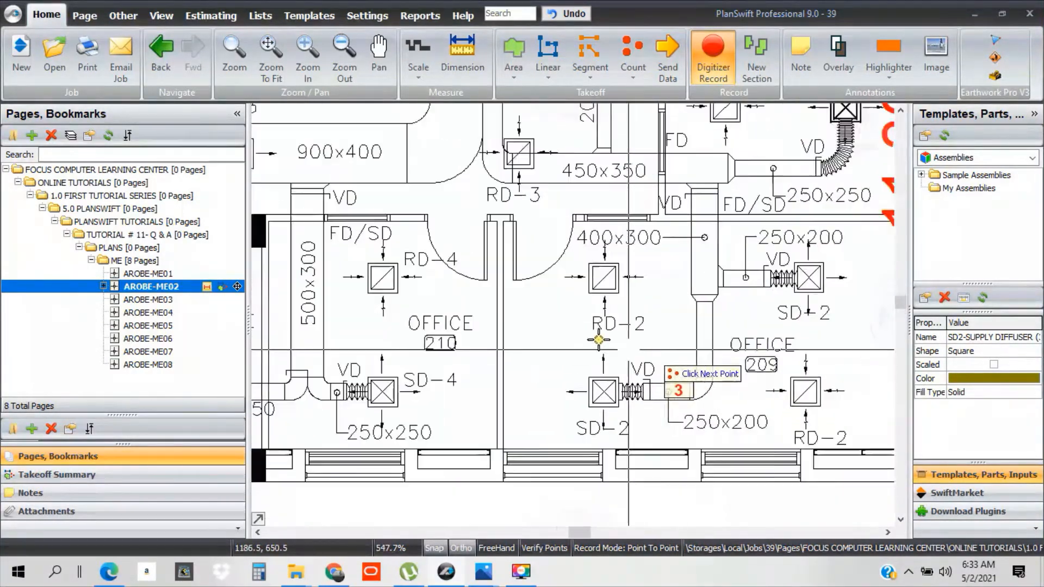
scroll(679, 326, down, 1)
scroll(753, 292, up, 2)
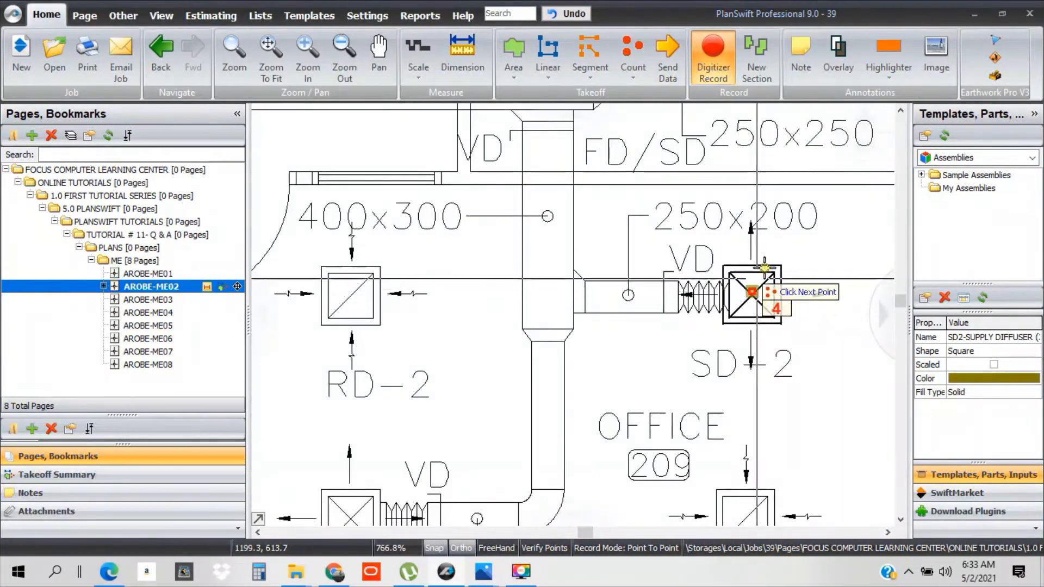
- Count the SD-2 supply diffuser at the 200x200 branch duct in office 214, marking its centre
scroll(764, 269, down, 3)
scroll(490, 362, down, 2)
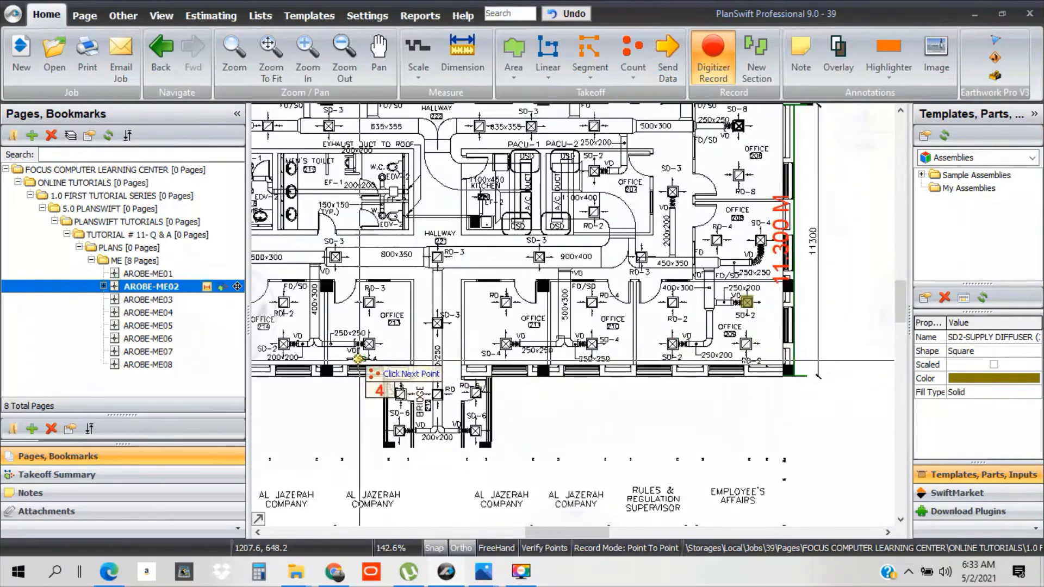
scroll(381, 348, up, 2)
scroll(691, 321, down, 2)
scroll(349, 321, up, 2)
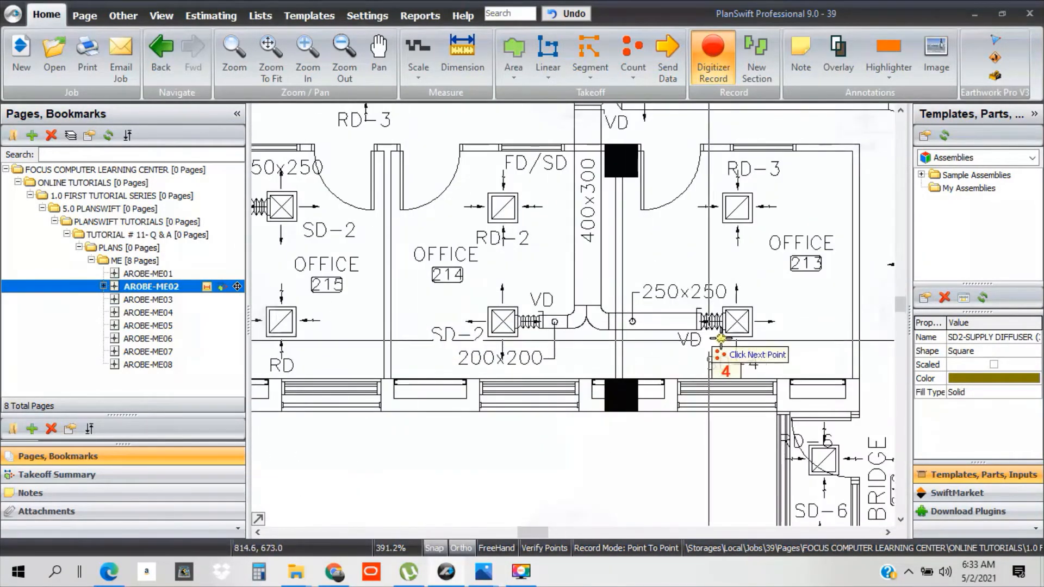
scroll(669, 402, down, 2)
scroll(621, 359, up, 3)
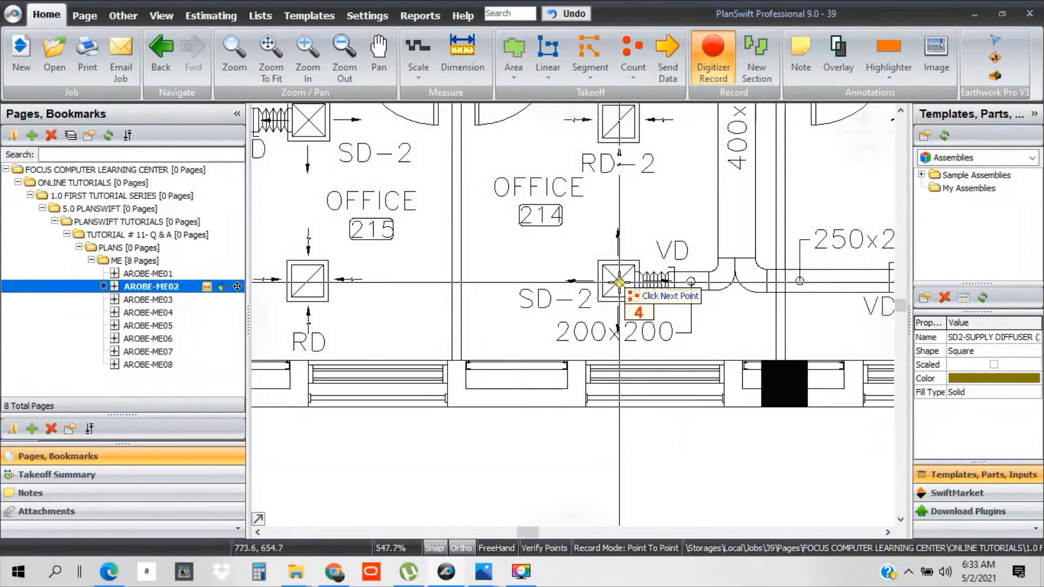
- Count the SD-2 supply diffuser near the exterior window wall in office 215, and finish recording the SD-2 count
scroll(618, 280, down, 3)
scroll(462, 299, up, 2)
scroll(541, 262, down, 2)
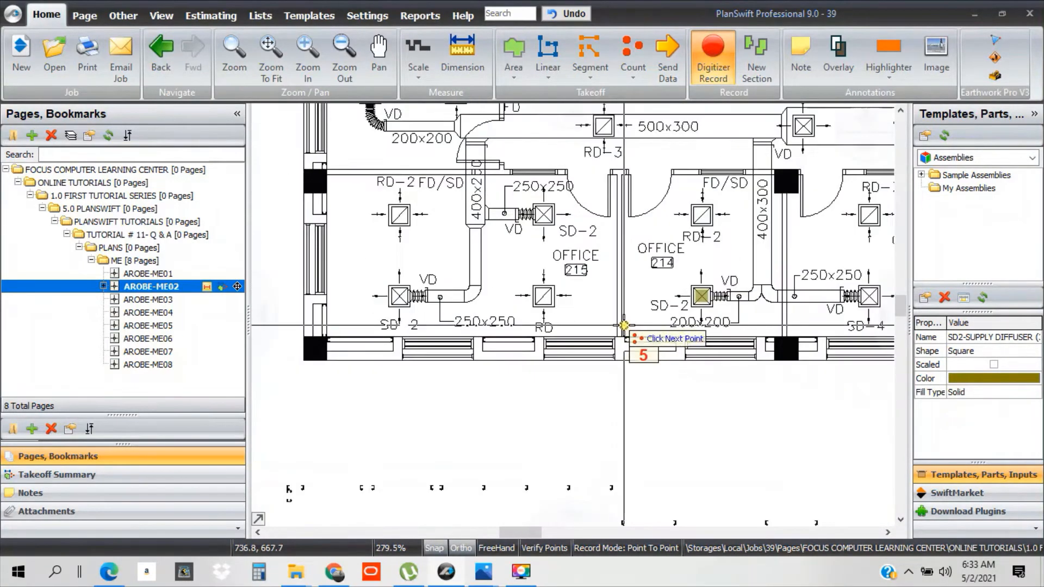
scroll(400, 295, up, 2)
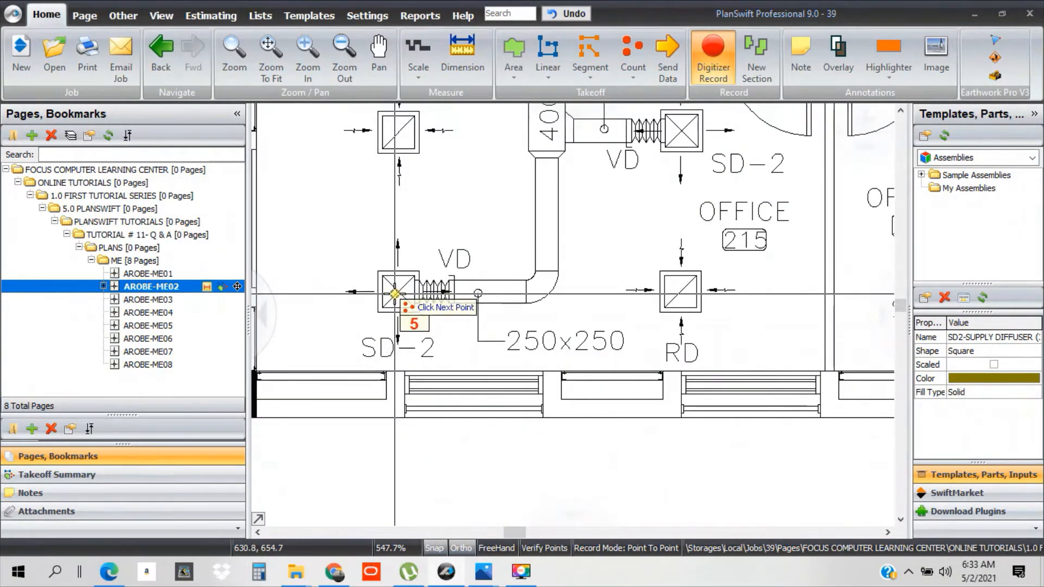
scroll(403, 296, down, 2)
right_click(474, 258)
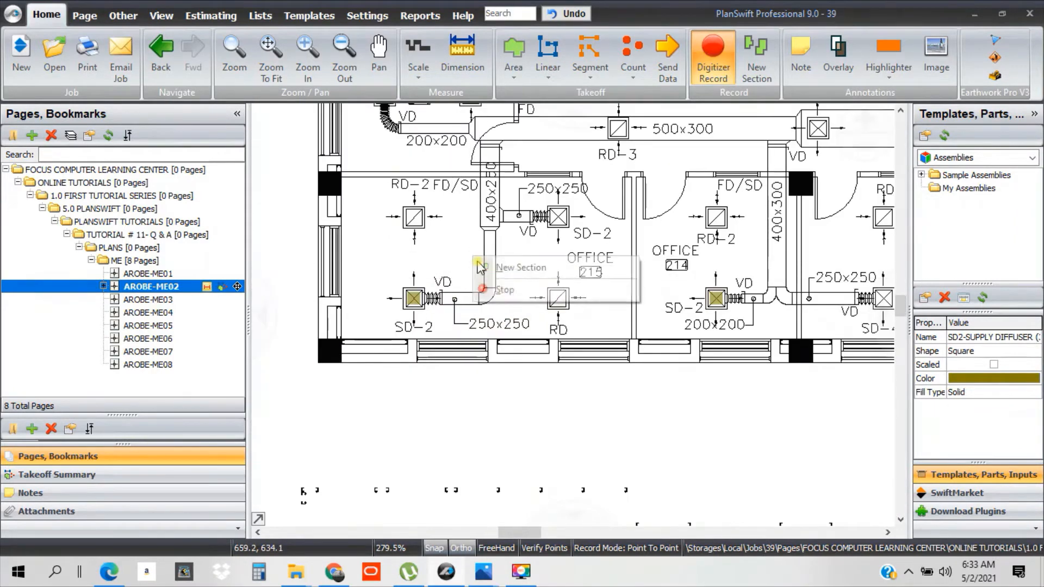
click(509, 291)
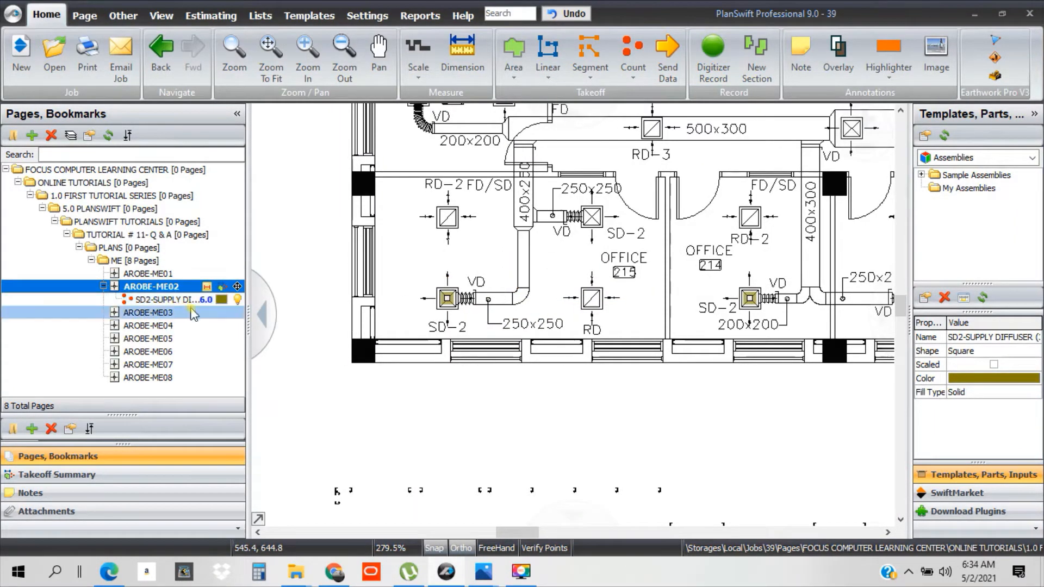
- Check the size of SD-3 in the AROBE-ME05 diffuser schedule
click(153, 352)
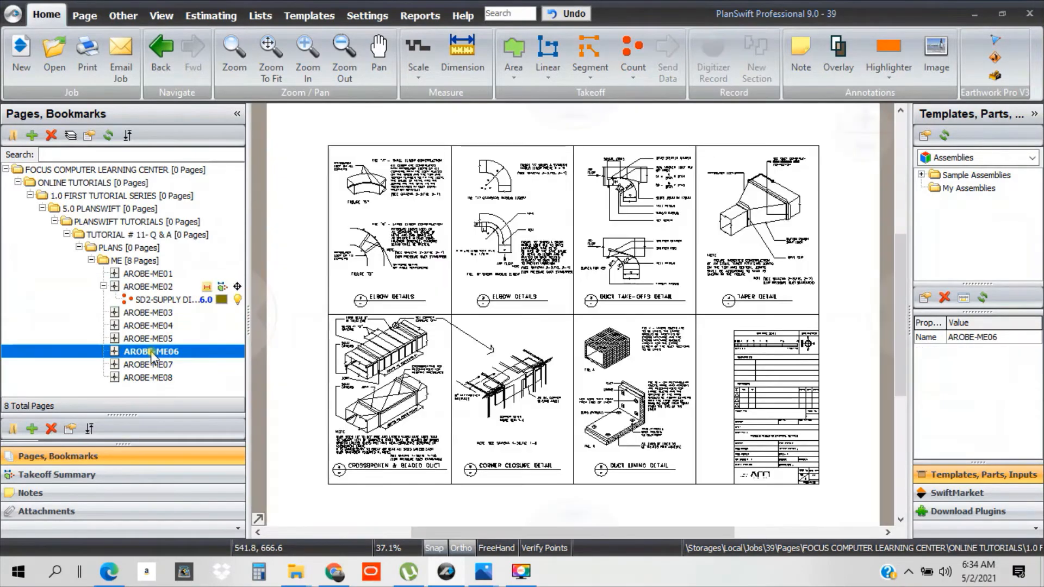
click(150, 339)
scroll(578, 389, up, 6)
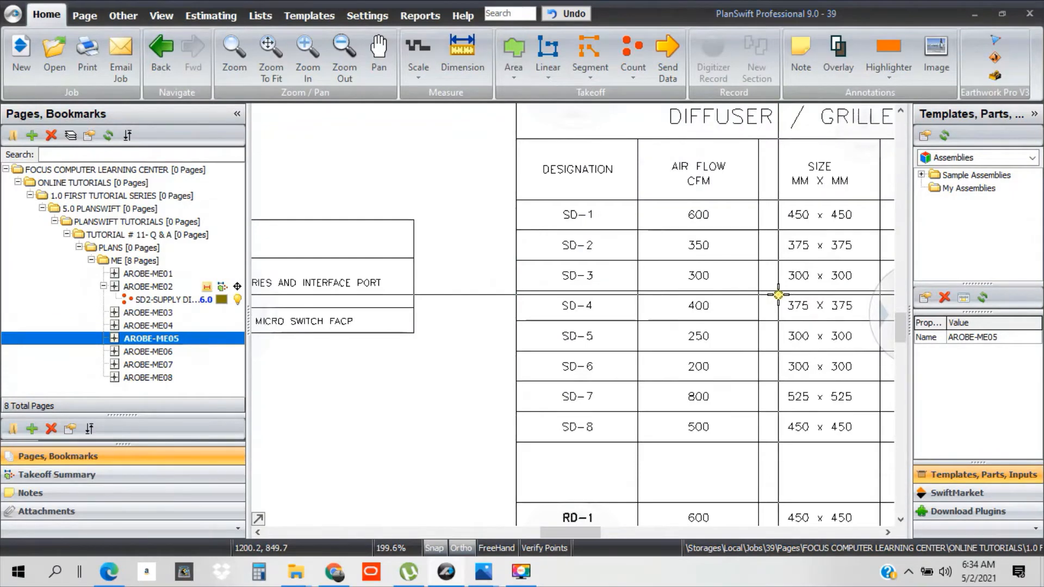
- On AROBE-ME02, create a count takeoff named SD3-SUPPLY DIFUSER (300X300) with a Square shape
click(152, 301)
click(633, 52)
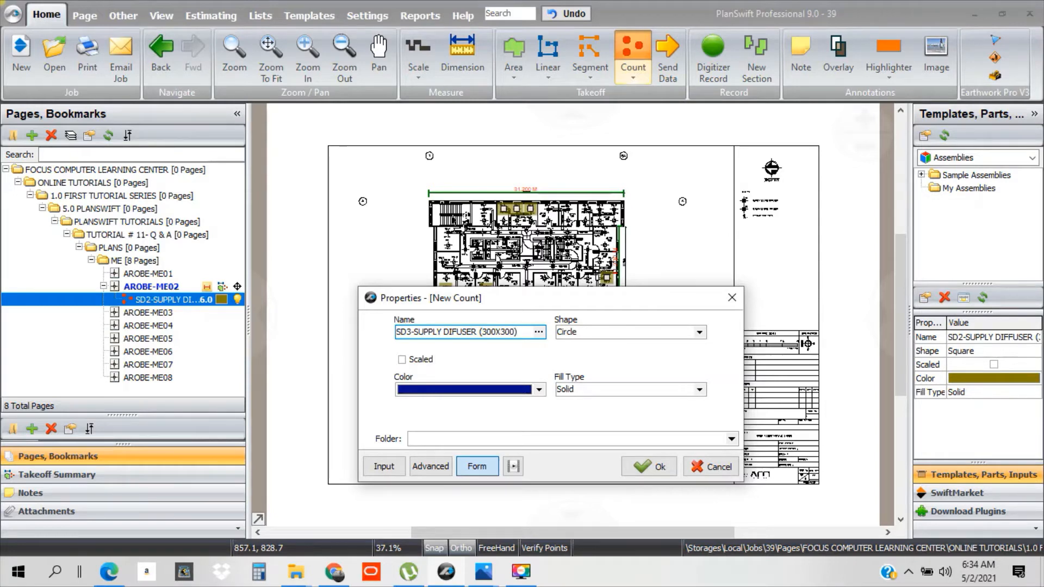
click(699, 332)
click(625, 361)
click(652, 467)
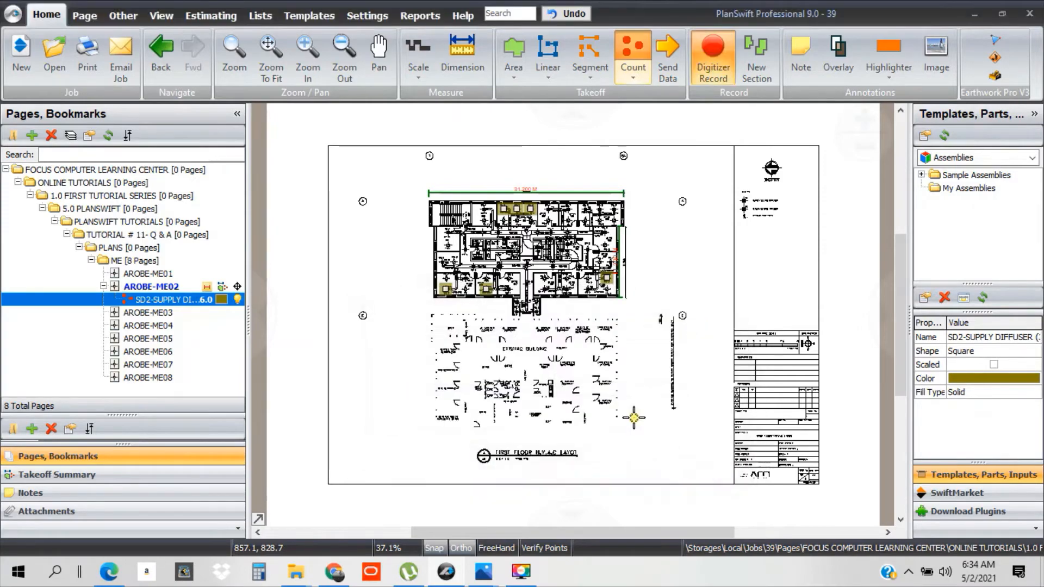
- Count the SD-3 supply diffuser in office 205 beside the 450x300 duct, marking its centre
scroll(422, 332, up, 7)
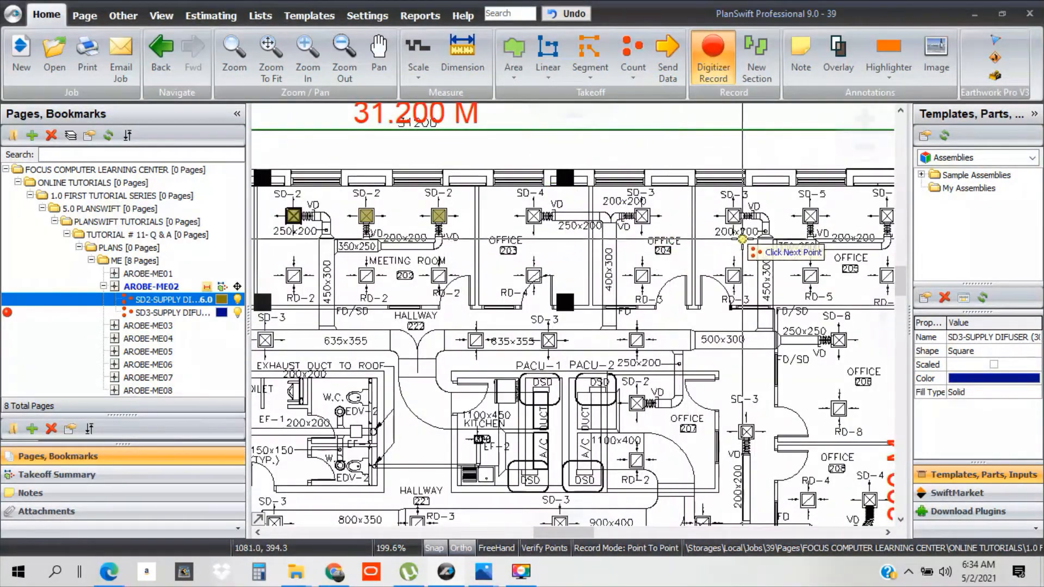
scroll(738, 221, up, 3)
click(724, 205)
scroll(539, 210, down, 2)
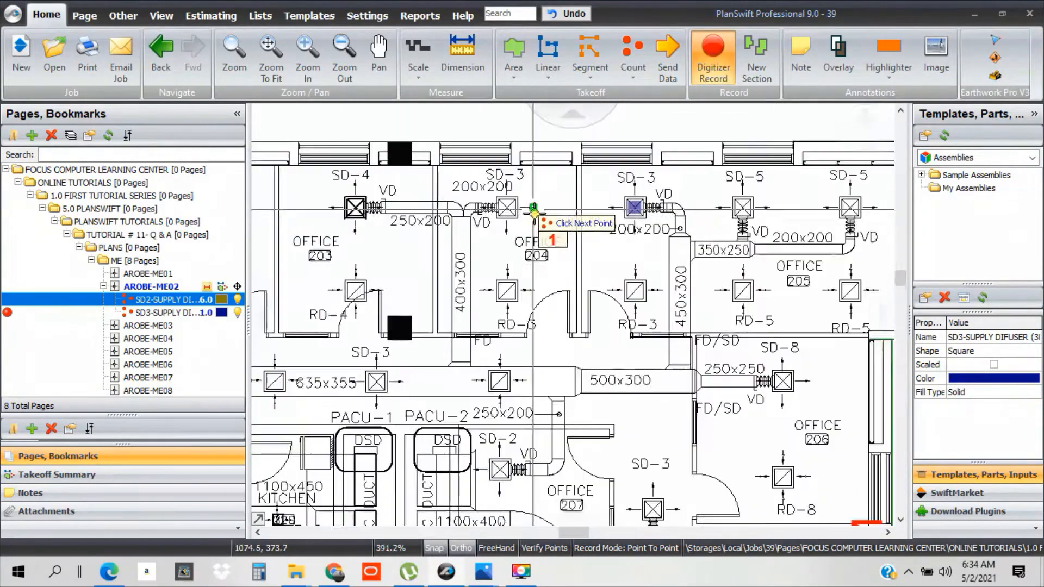
- Examine the floor plan from office 205 across to offices 216 and 217 for further SD-3 supply diffusers
scroll(745, 207, up, 3)
click(778, 200)
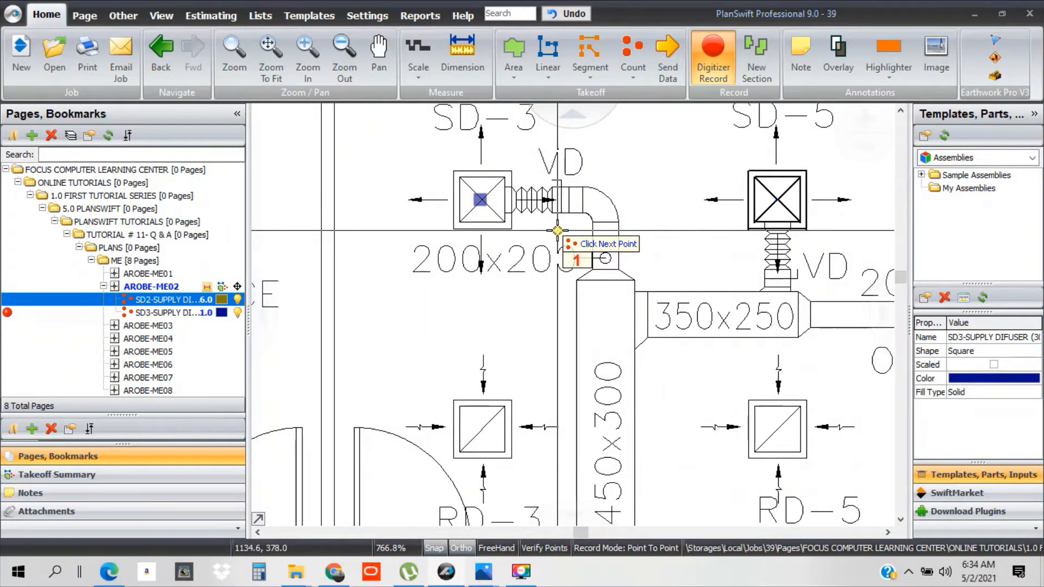
scroll(557, 231, down, 5)
scroll(699, 242, up, 5)
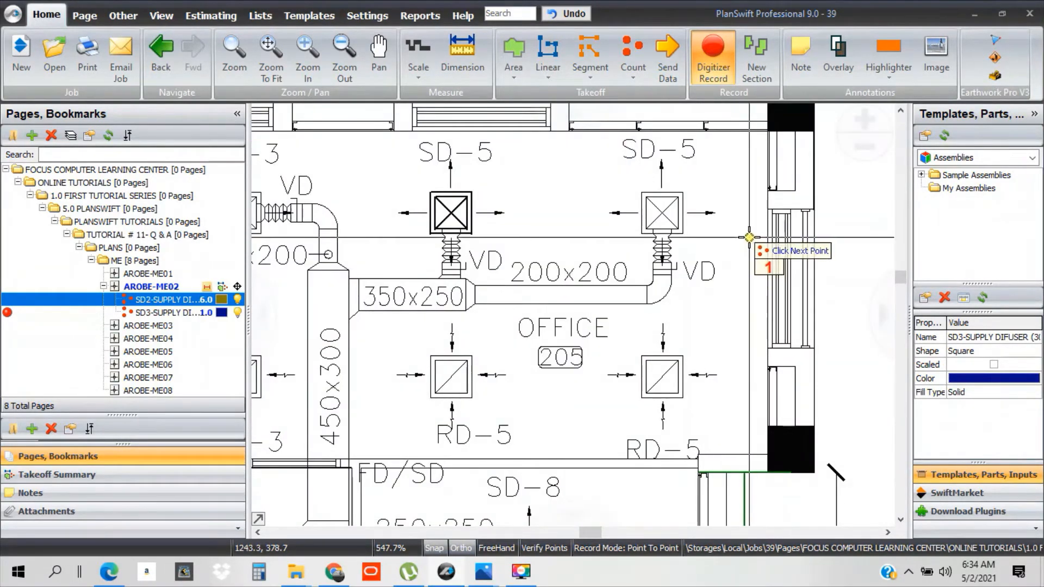
scroll(750, 237, down, 3)
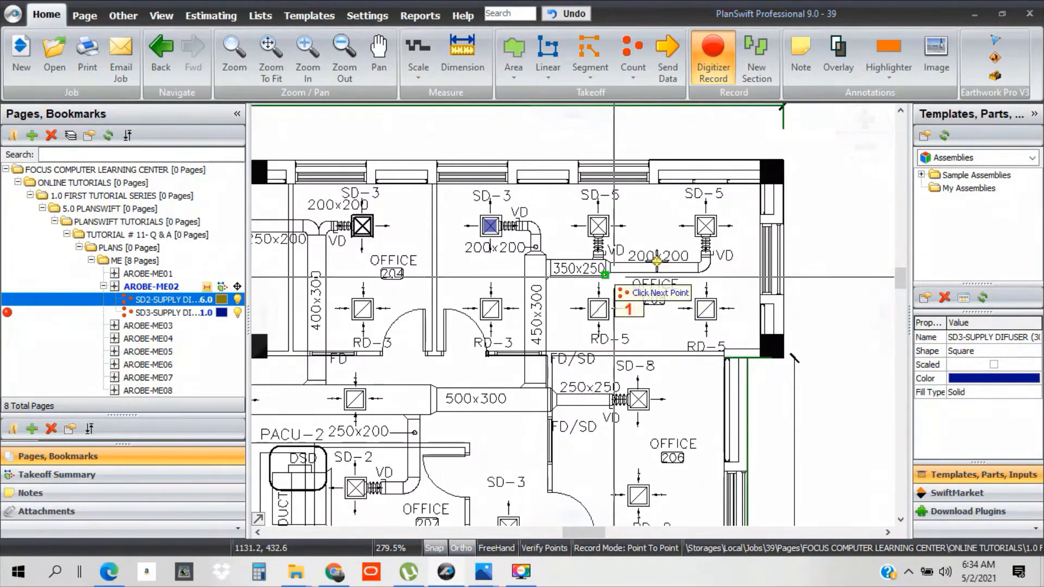
scroll(656, 261, down, 5)
scroll(634, 276, up, 6)
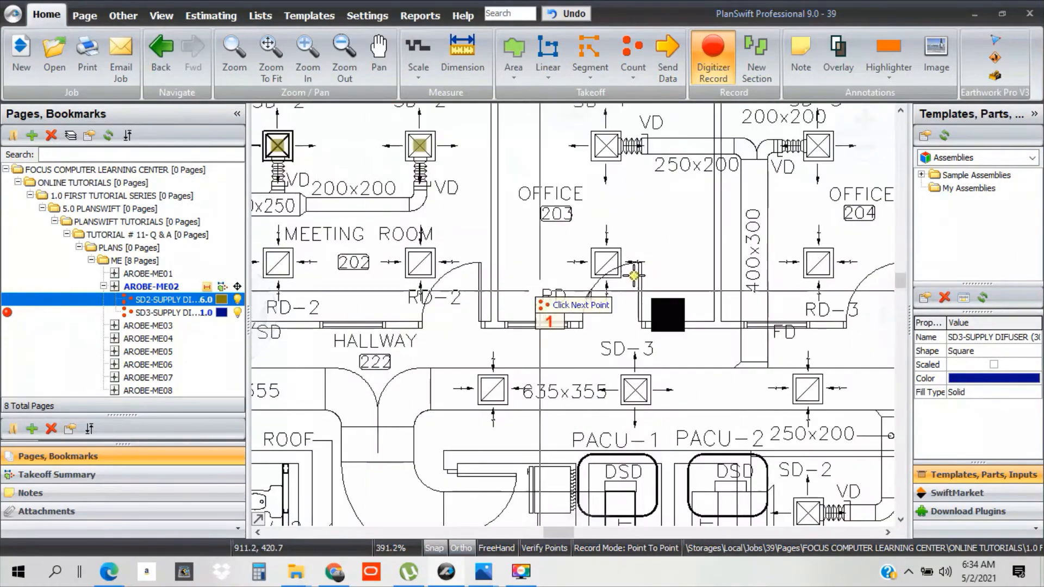
scroll(635, 275, down, 5)
scroll(659, 305, up, 5)
scroll(490, 283, down, 5)
scroll(577, 280, up, 5)
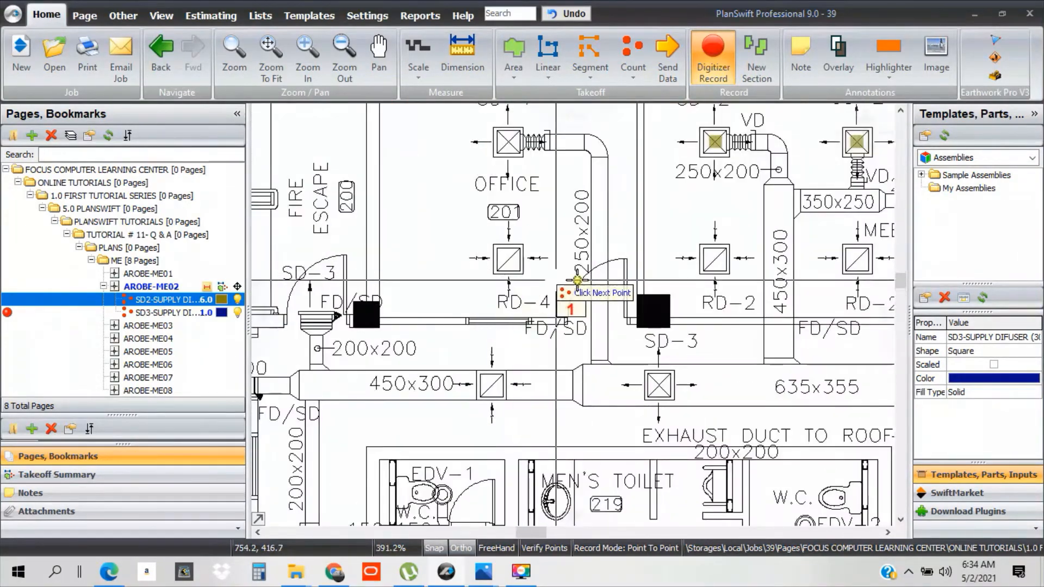
scroll(578, 280, down, 3)
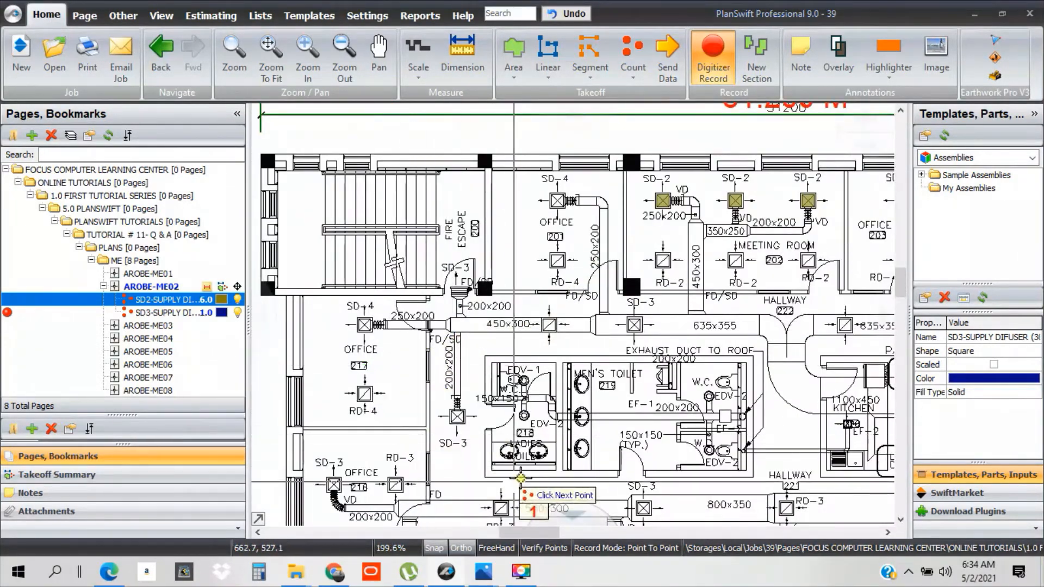
- Count the SD-3 supply diffuser on the 635x355 duct above men's toilet 219, marking its centre
scroll(601, 448, up, 2)
scroll(625, 326, down, 1)
scroll(651, 259, up, 2)
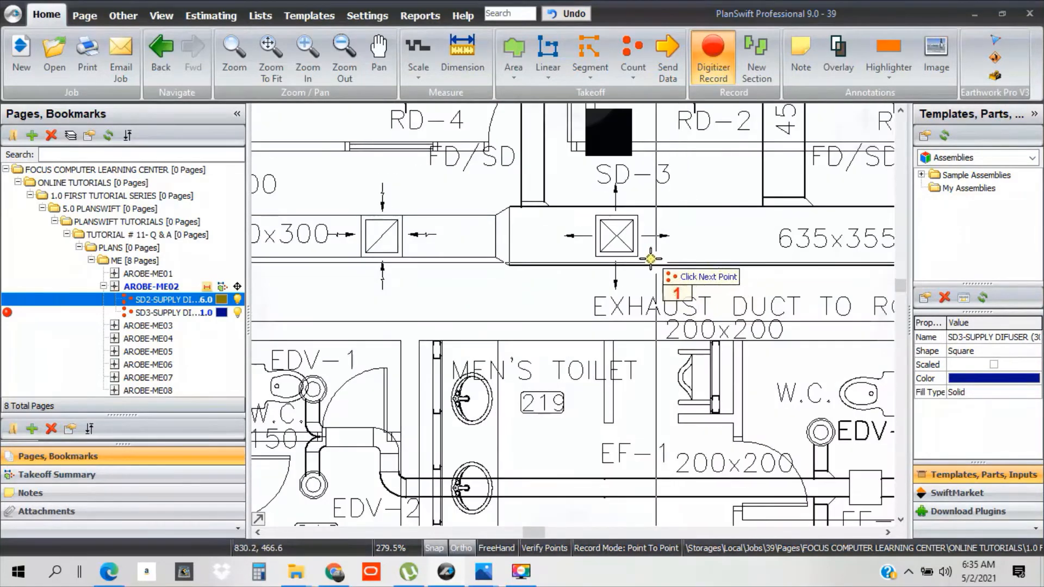
click(616, 235)
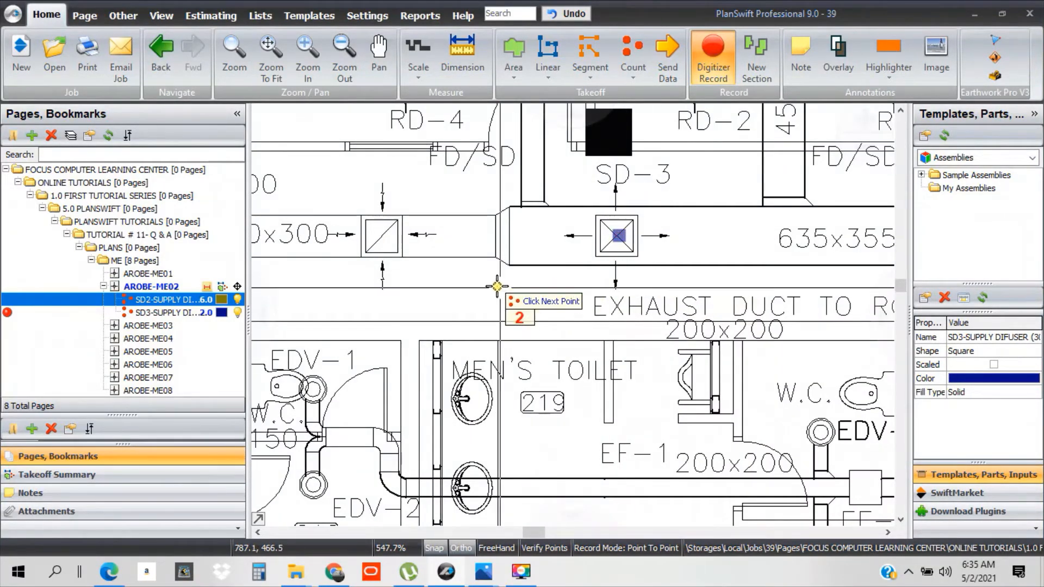
- Count the SD-3 supply diffuser on the 635x355 hallway duct above PACU-1, marking its centre
scroll(653, 285, down, 3)
scroll(799, 283, up, 2)
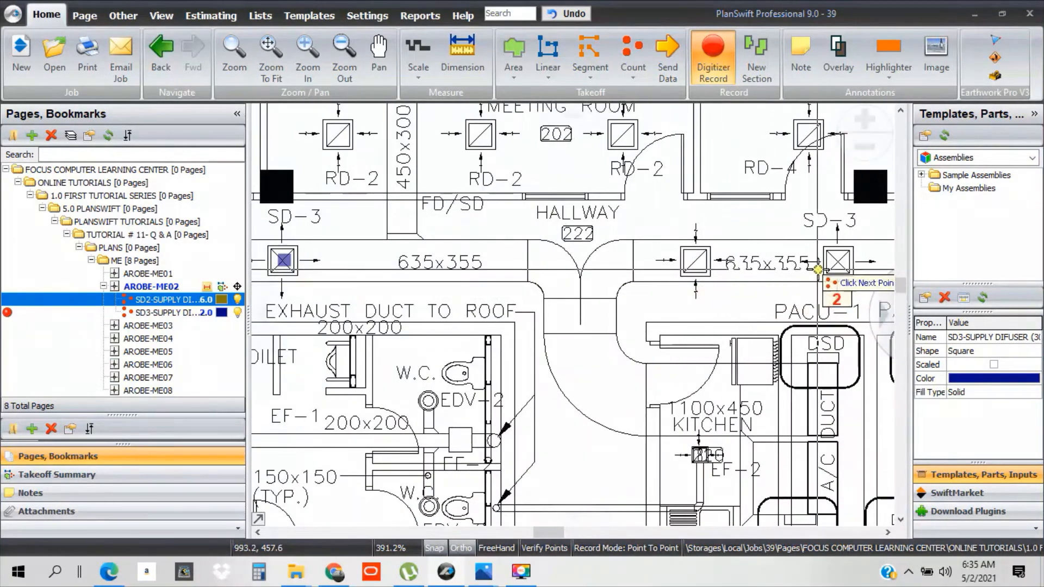
scroll(818, 269, up, 4)
click(853, 260)
scroll(544, 218, down, 6)
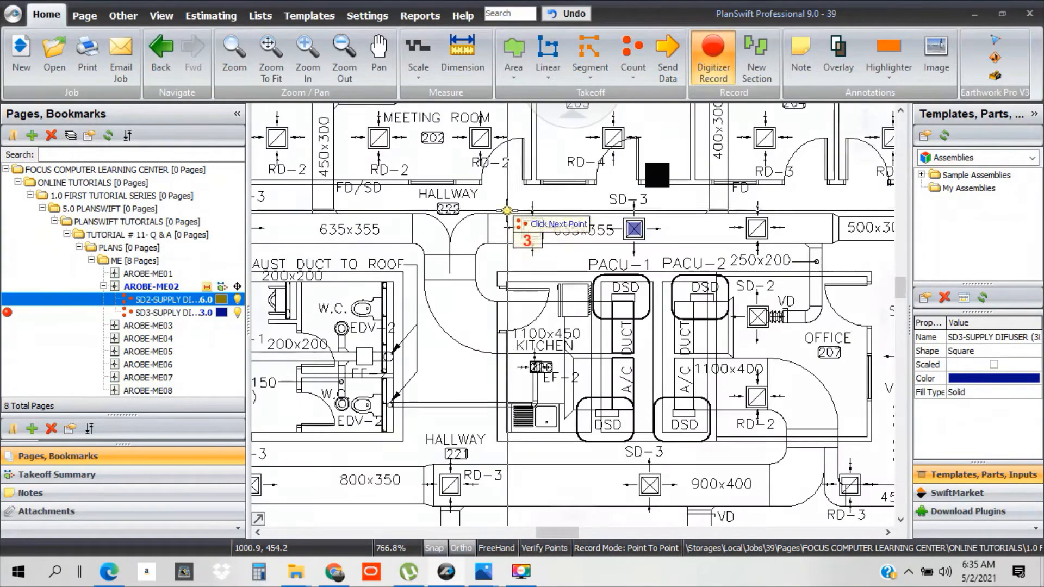
scroll(771, 230, up, 5)
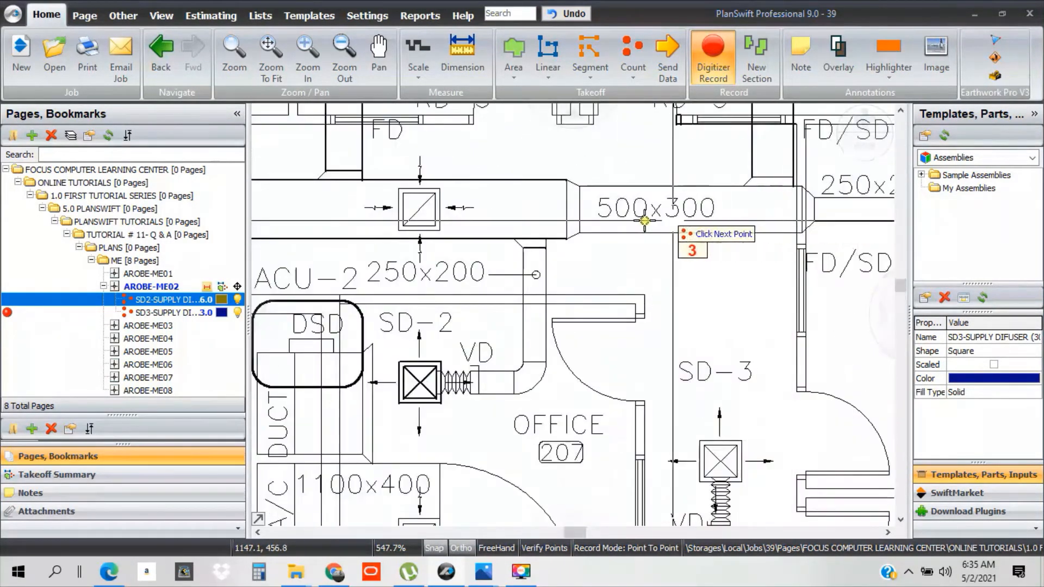
- Examine the floor plan from offices 206 to 209 and across hallway 221 to office 215 for further SD-3 supply diffusers
scroll(764, 246, down, 3)
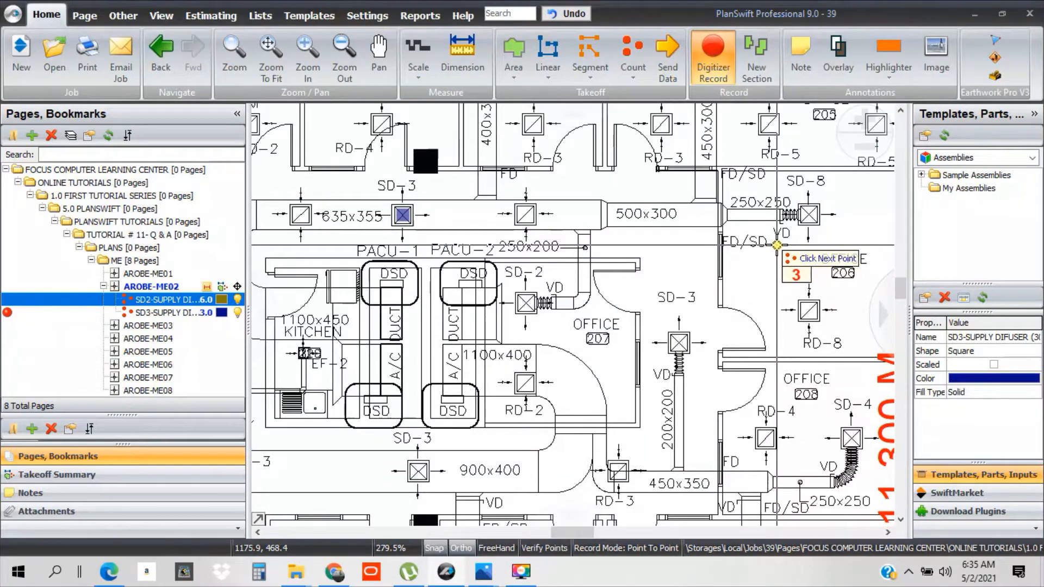
scroll(794, 204, up, 2)
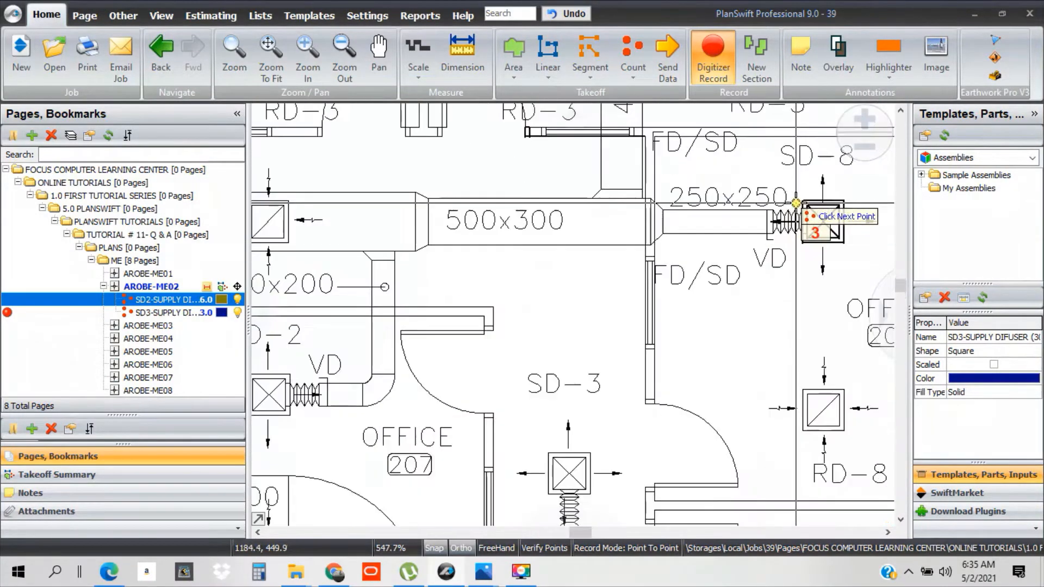
scroll(673, 225, down, 3)
scroll(740, 460, up, 2)
scroll(743, 462, down, 4)
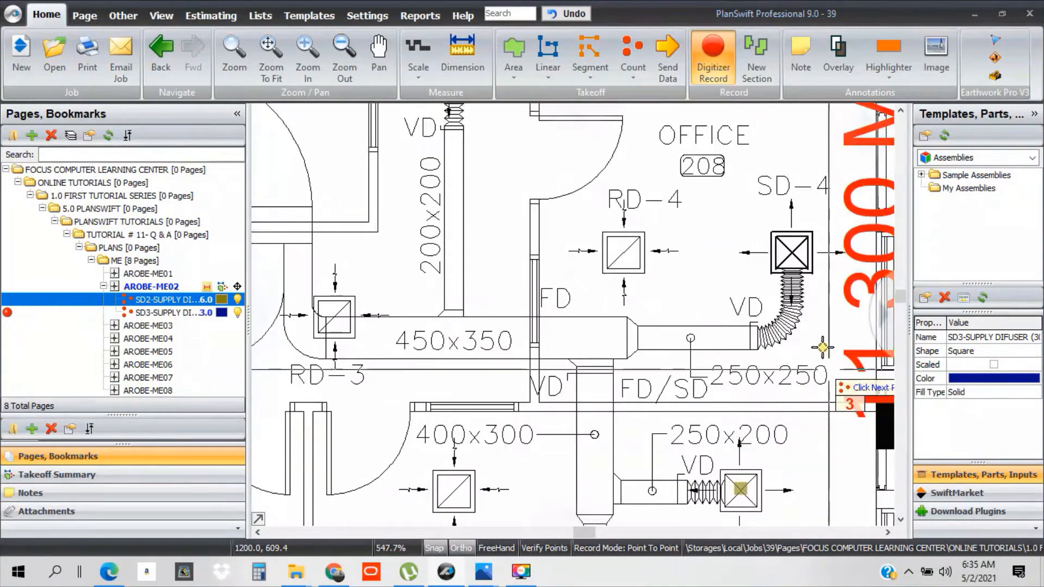
scroll(800, 381, up, 2)
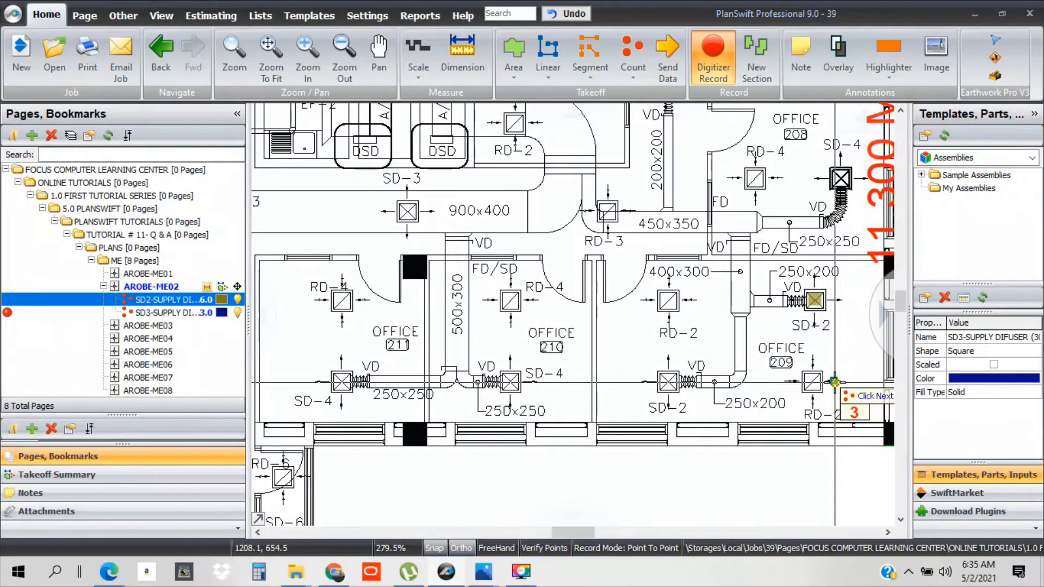
scroll(835, 382, down, 1)
scroll(482, 383, up, 1)
scroll(479, 384, down, 1)
scroll(397, 388, up, 2)
scroll(775, 384, down, 2)
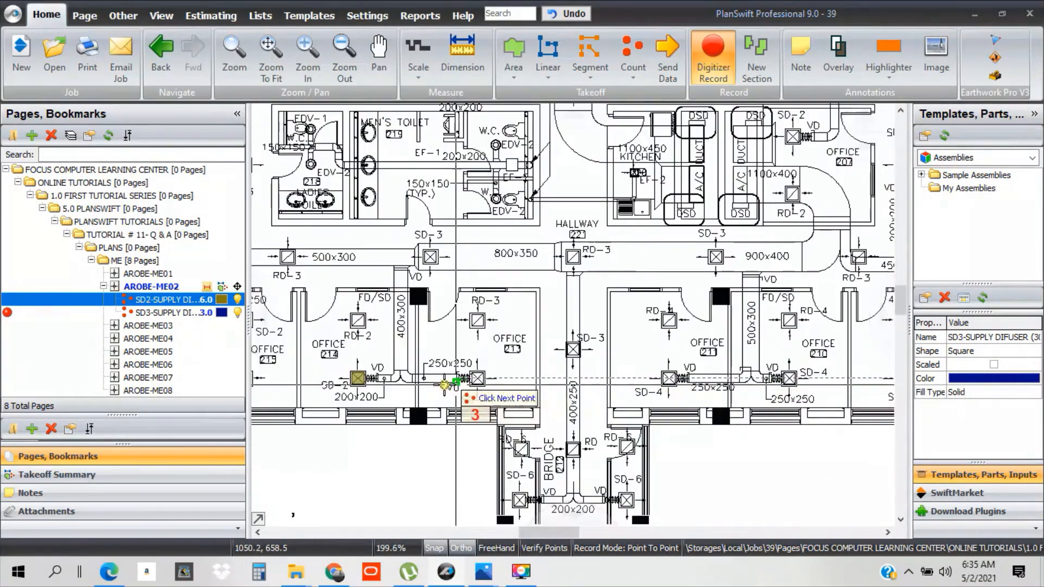
scroll(445, 385, up, 2)
scroll(713, 383, down, 1)
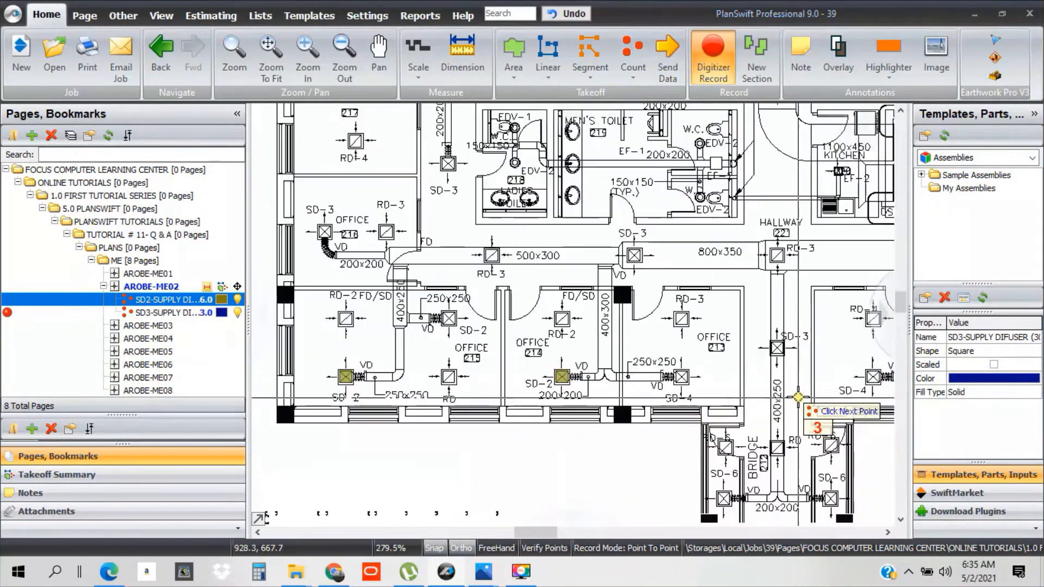
scroll(544, 399, up, 1)
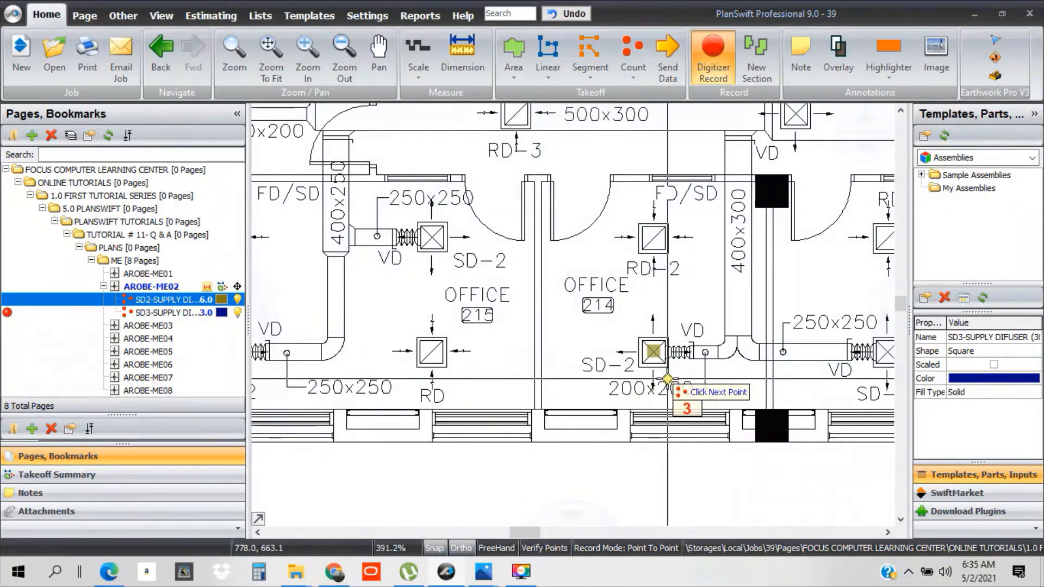
scroll(668, 379, down, 2)
scroll(539, 426, up, 2)
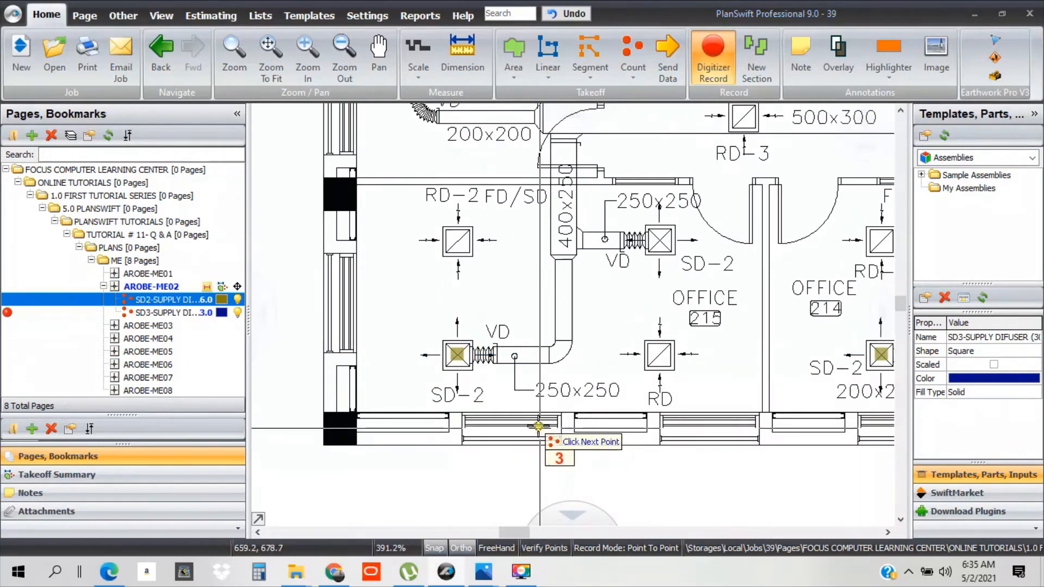
- Count the SD-3 supply diffuser in office 216, marking its centre
scroll(538, 425, down, 2)
scroll(426, 251, up, 2)
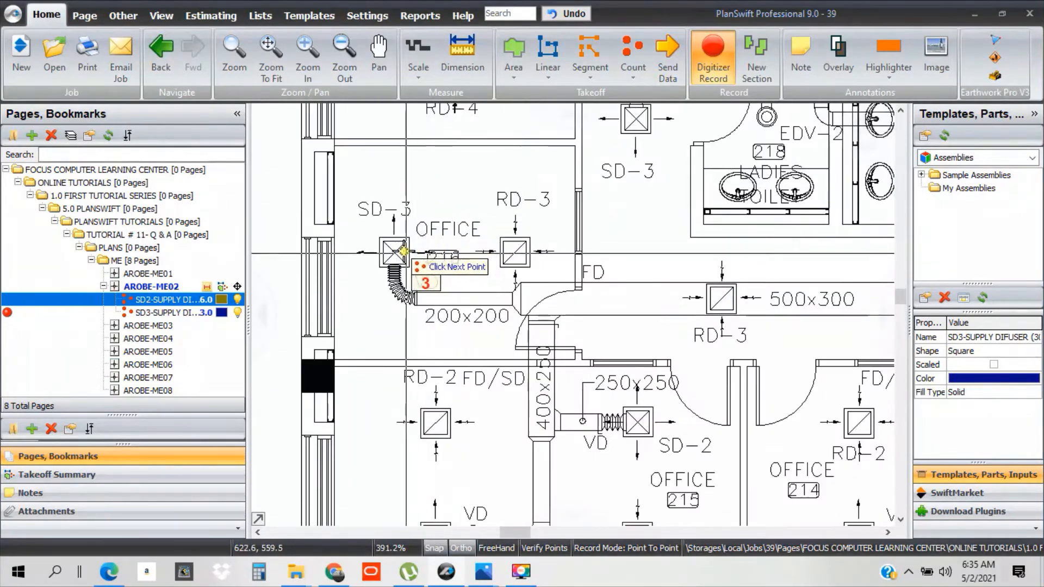
scroll(403, 251, up, 2)
scroll(383, 256, down, 2)
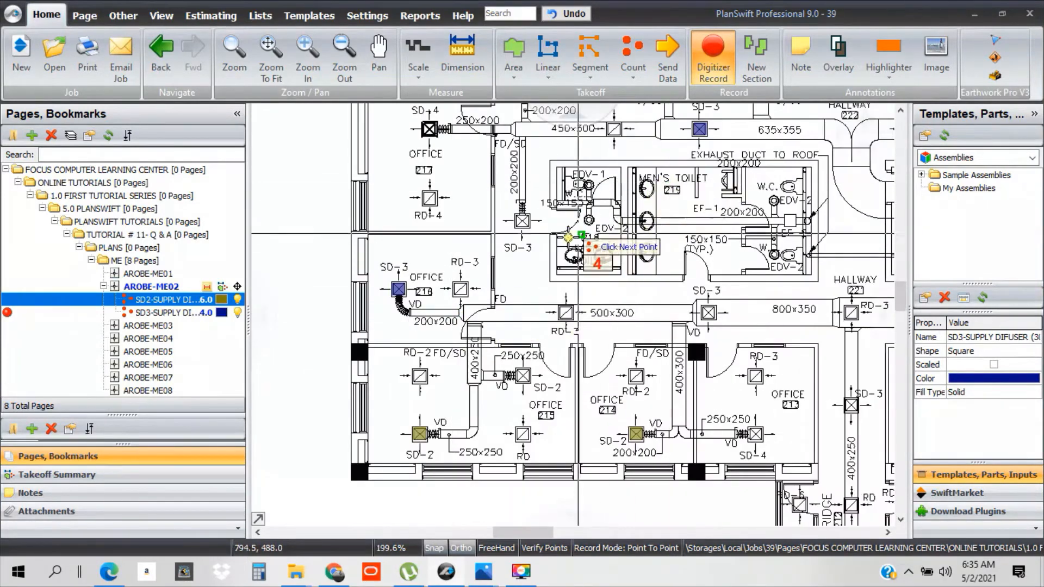
- Count the SD-3 supply diffuser on the 200x200 duct by fire escape 200 and stop recording the SD-3 count
scroll(574, 236, down, 1)
scroll(635, 133, up, 2)
scroll(541, 332, down, 1)
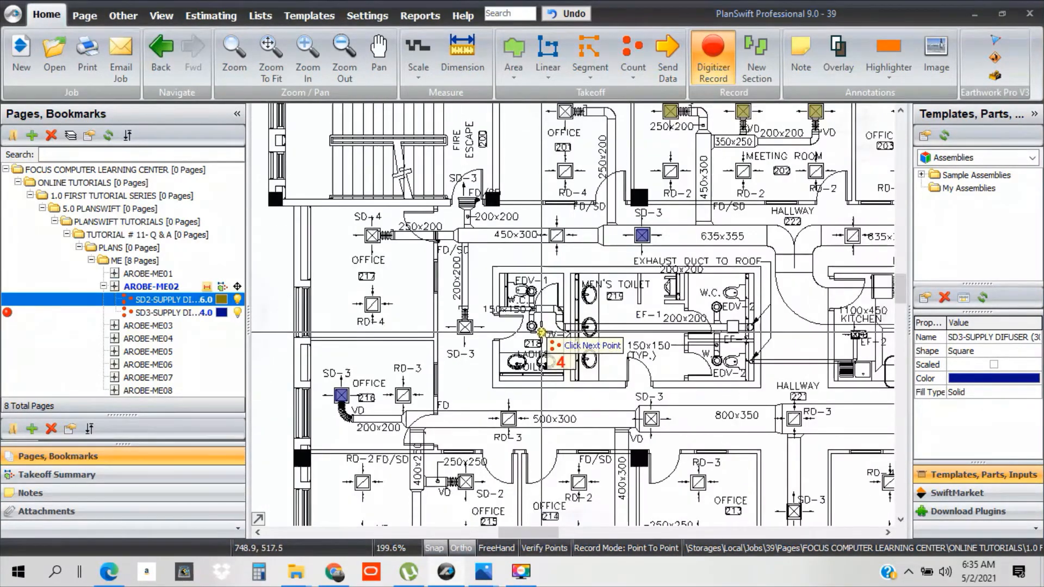
scroll(467, 185, up, 3)
scroll(478, 228, up, 1)
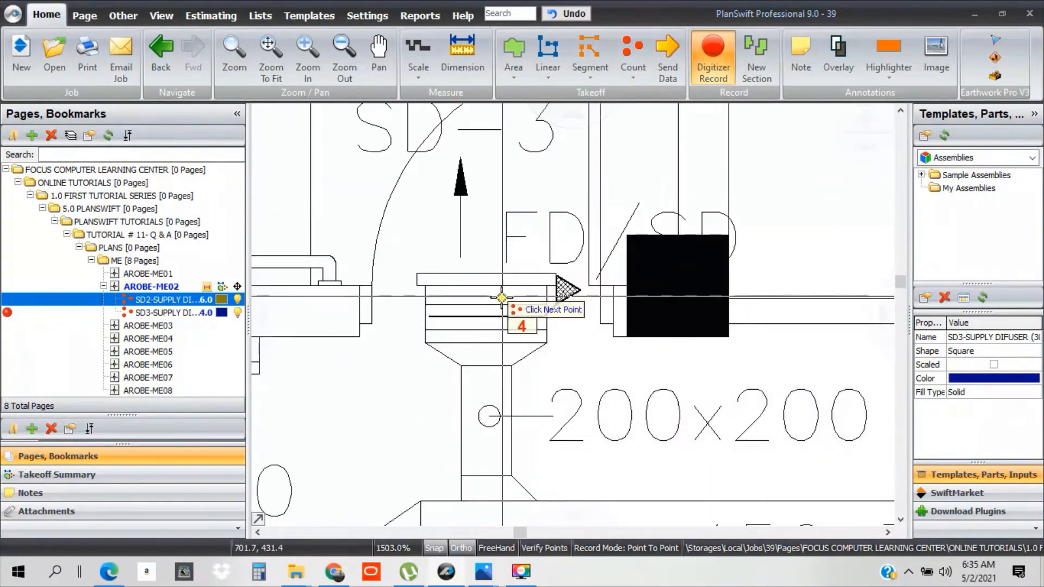
click(480, 223)
scroll(608, 255, down, 2)
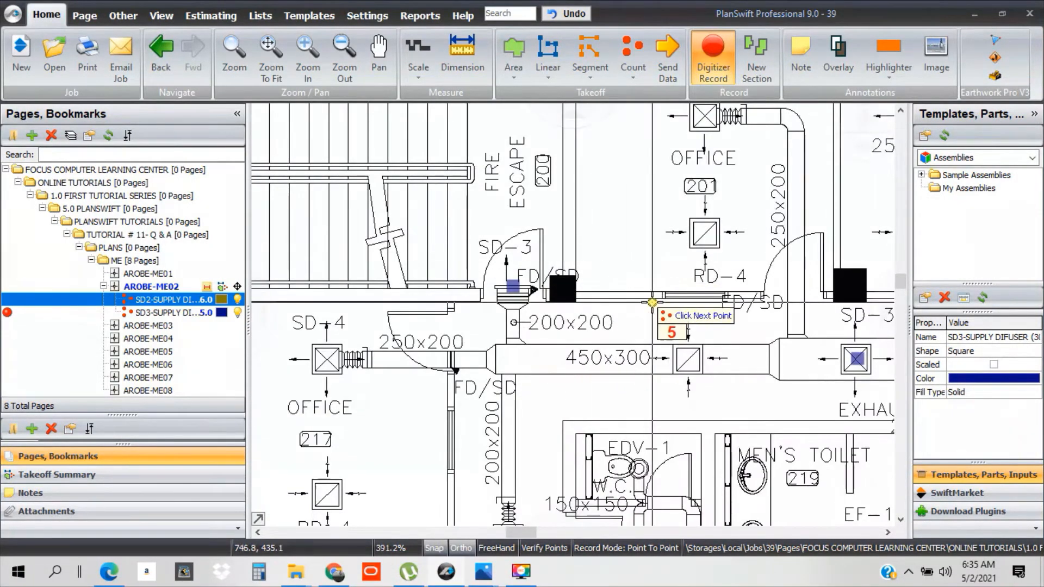
scroll(622, 294, down, 2)
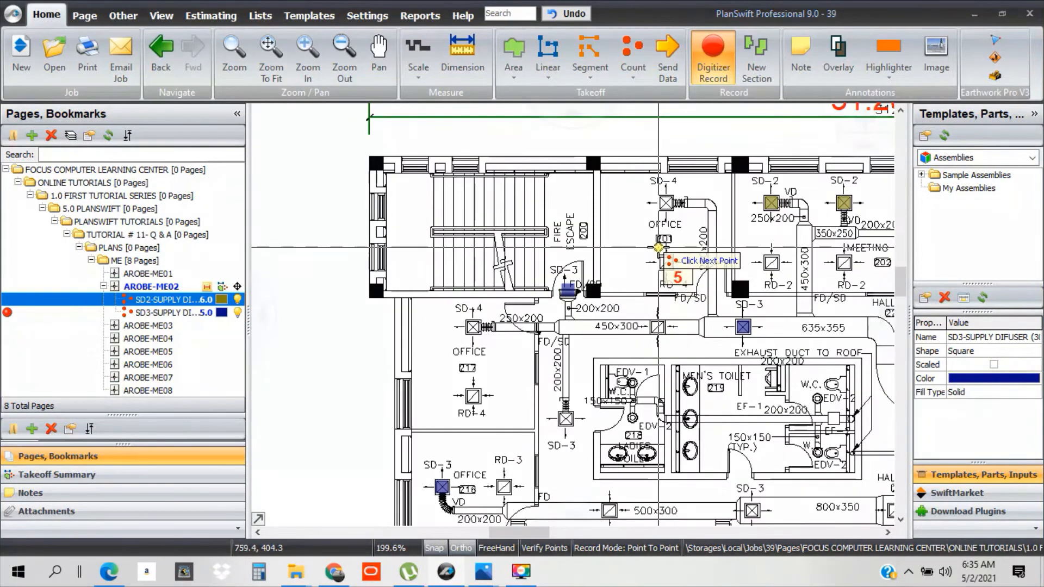
right_click(637, 246)
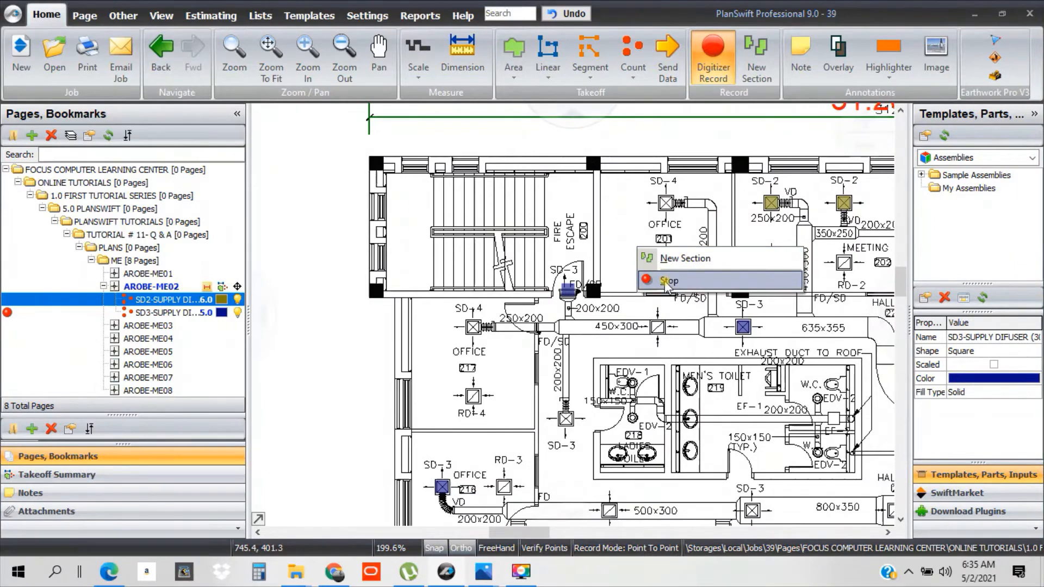
click(664, 280)
- Check the SD-4 size in the diffuser schedule on page AROBE-ME05
scroll(671, 300, up, 3)
drag(675, 302, 259, 382)
click(657, 284)
scroll(658, 284, down, 2)
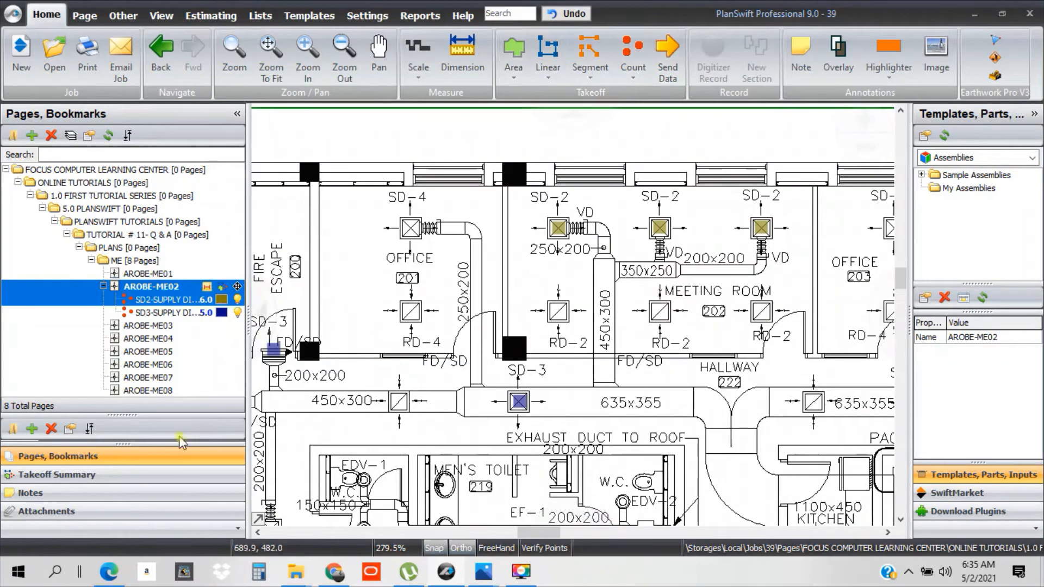
click(148, 352)
scroll(465, 301, up, 4)
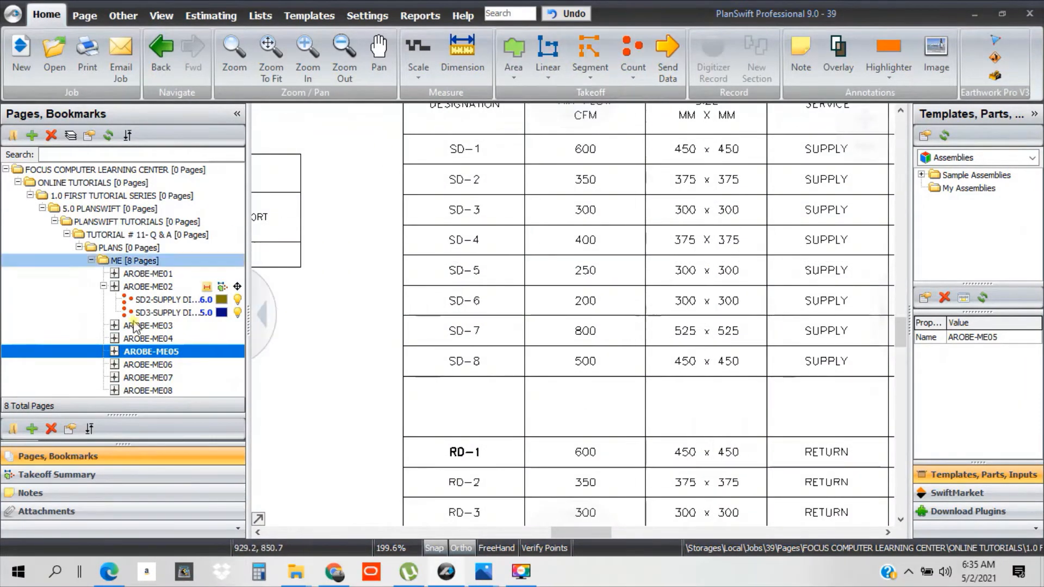
- Create a purple count with square markers on AROBE-ME02, named SD4- SUPPLY DIFUSER (375X375)
click(173, 312)
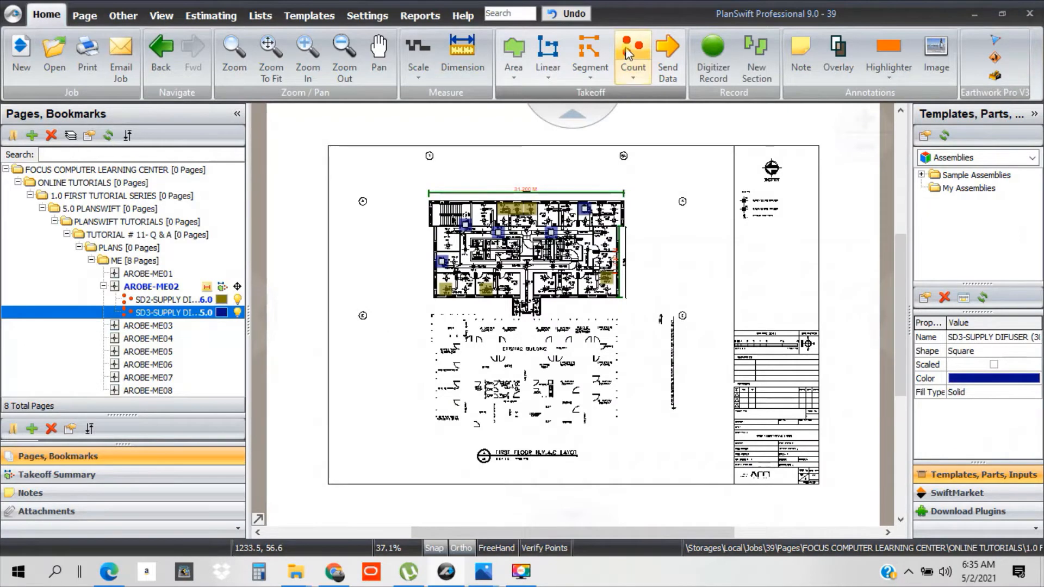
click(631, 55)
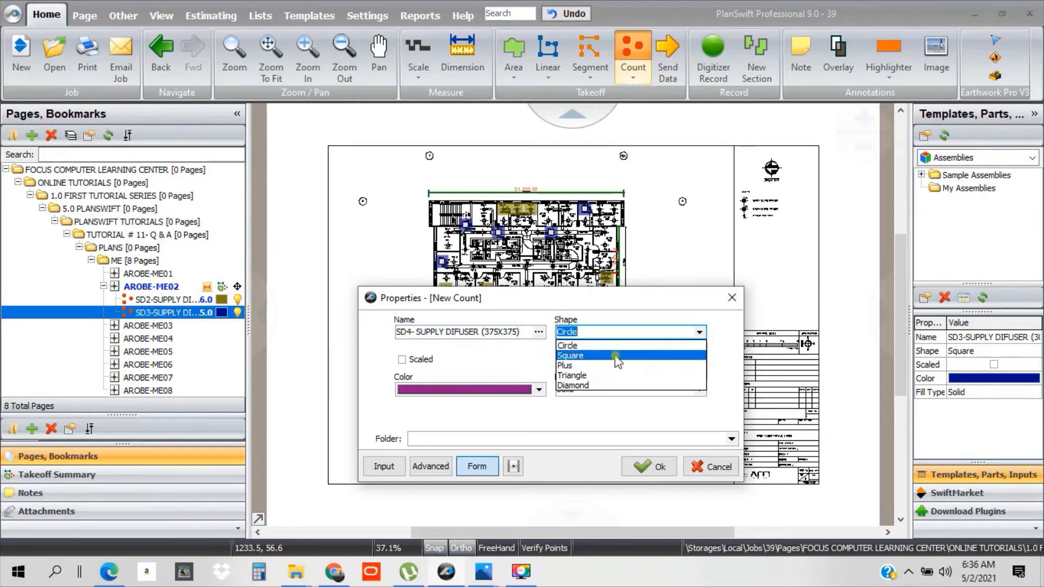
click(656, 481)
- Count the SD-4 supply diffuser in office 201, marking its centre
scroll(492, 194, up, 10)
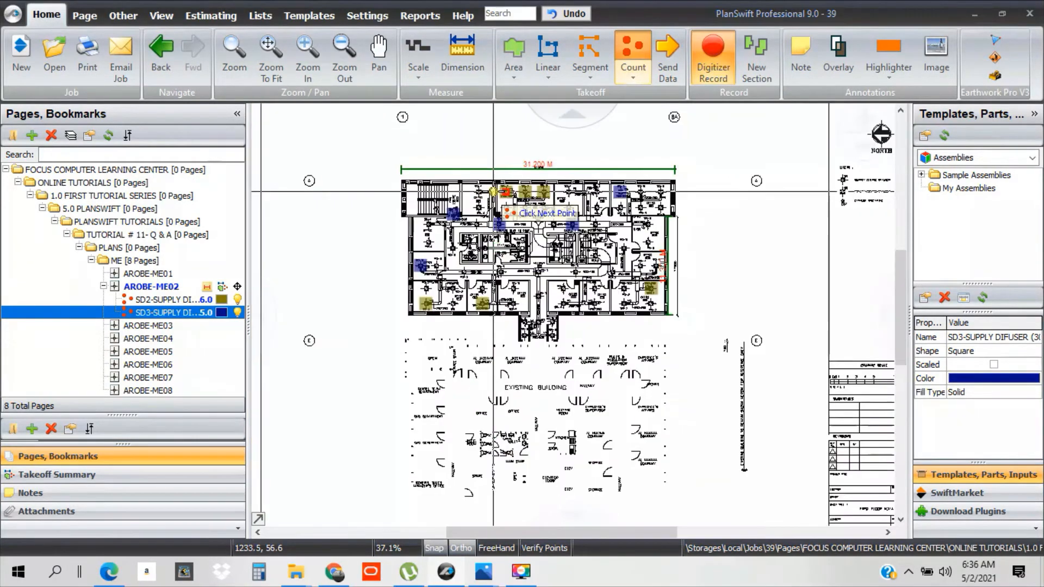
scroll(387, 191, up, 3)
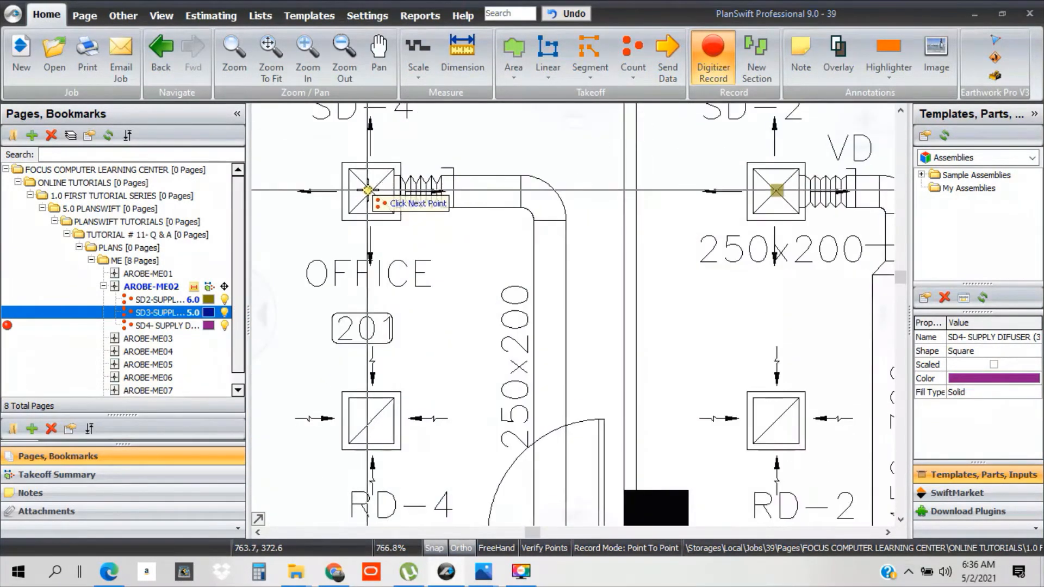
scroll(355, 219, down, 2)
scroll(573, 214, up, 2)
scroll(482, 211, down, 3)
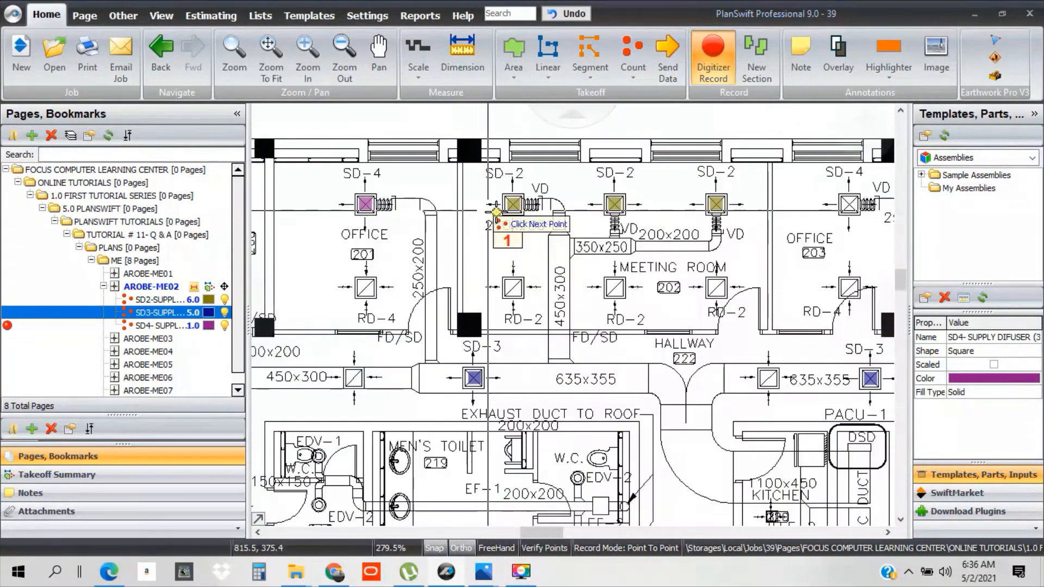
- Count the SD-4 supply diffuser in office 203, marking its centre
scroll(712, 188, up, 3)
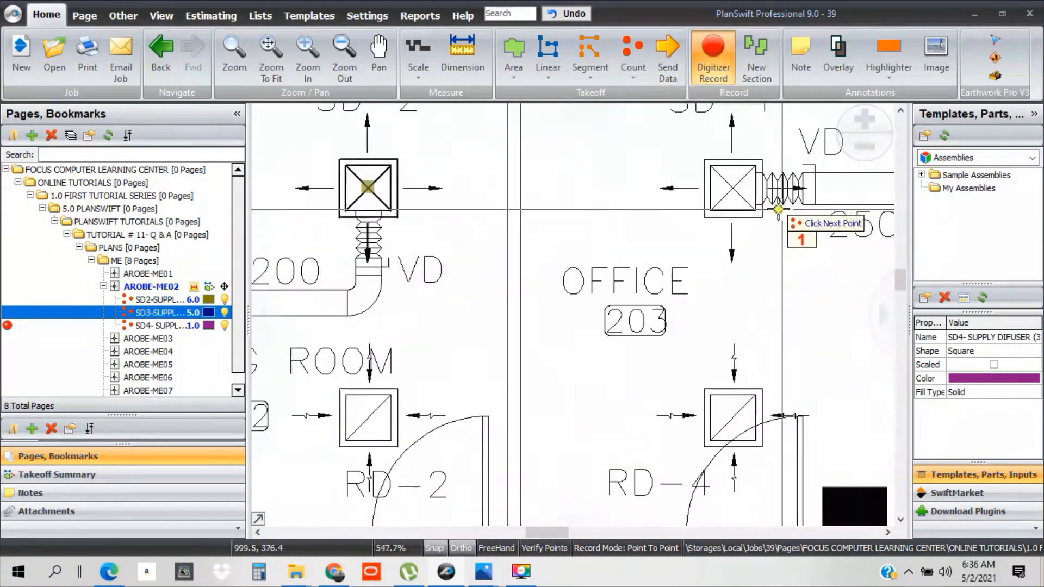
click(734, 188)
scroll(735, 187, down, 3)
- Check the diffuser type in office 204 and stop recording the SD-4 count
scroll(793, 219, up, 2)
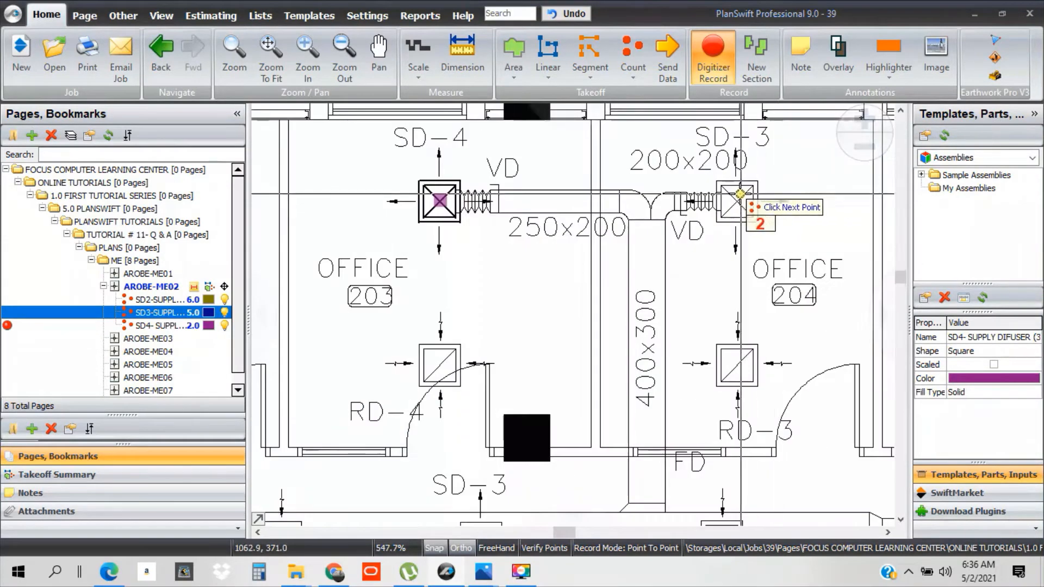
scroll(793, 219, down, 2)
scroll(745, 193, up, 3)
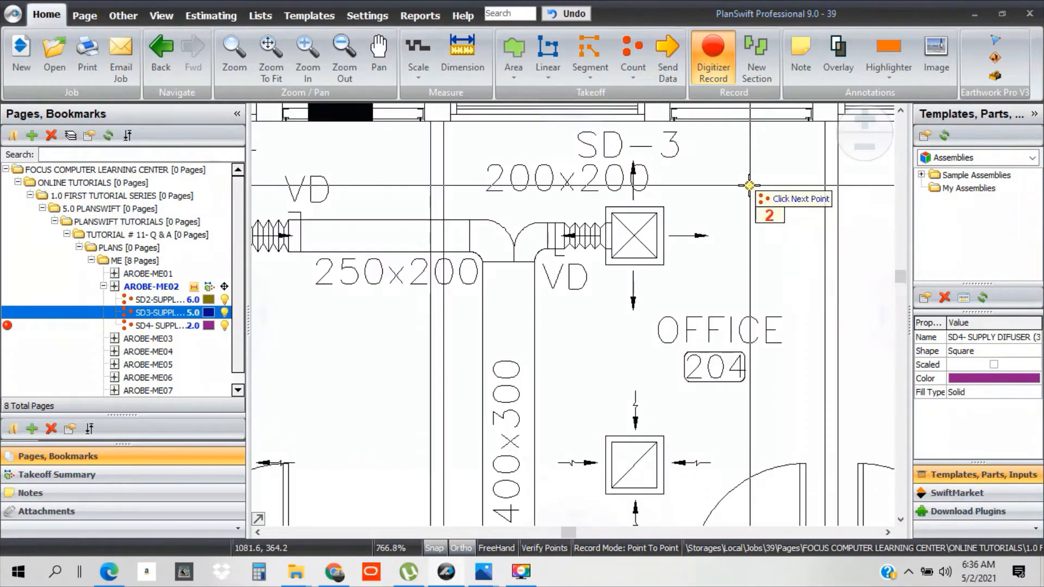
right_click(706, 196)
click(745, 229)
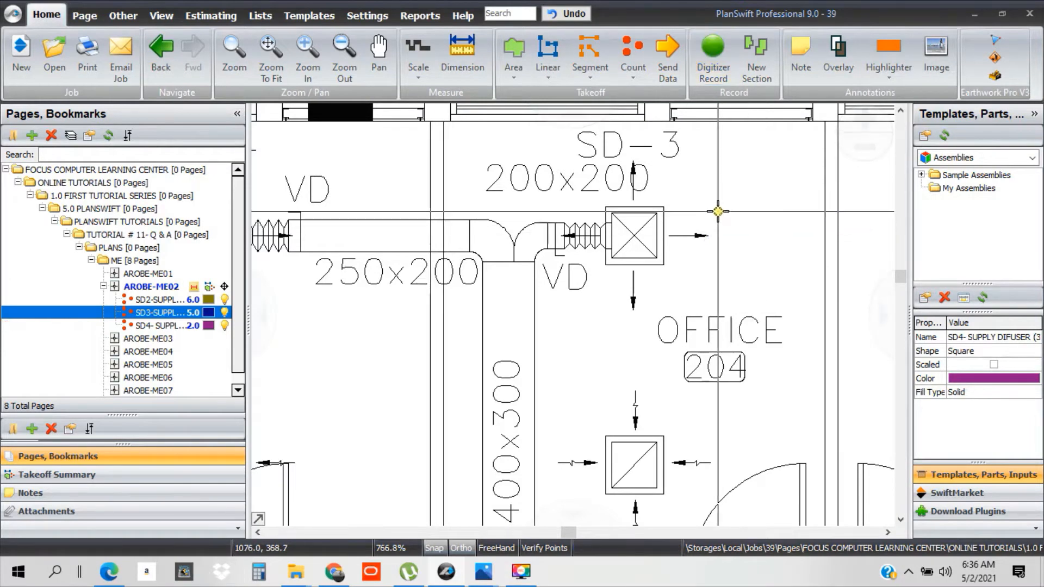
- Resume recording with the existing SD3-SUPPLY DIFUSER (300X300) count
right_click(718, 210)
click(659, 177)
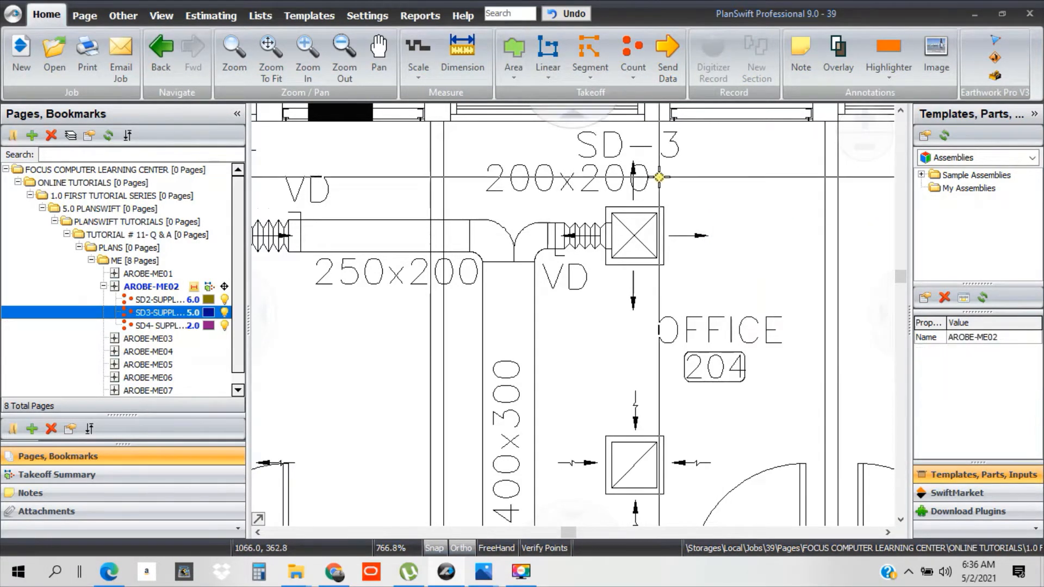
right_click(697, 188)
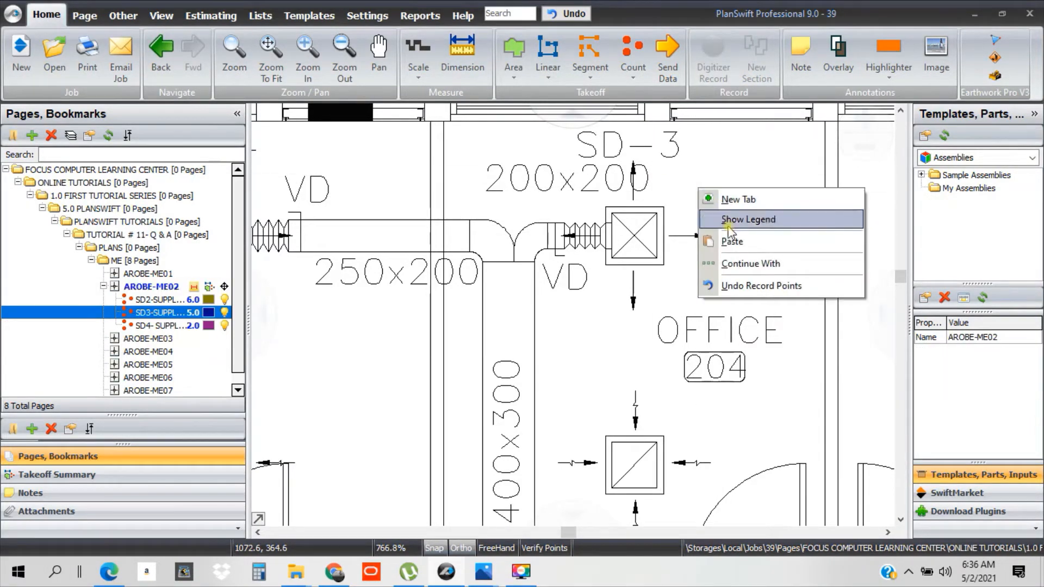
click(743, 265)
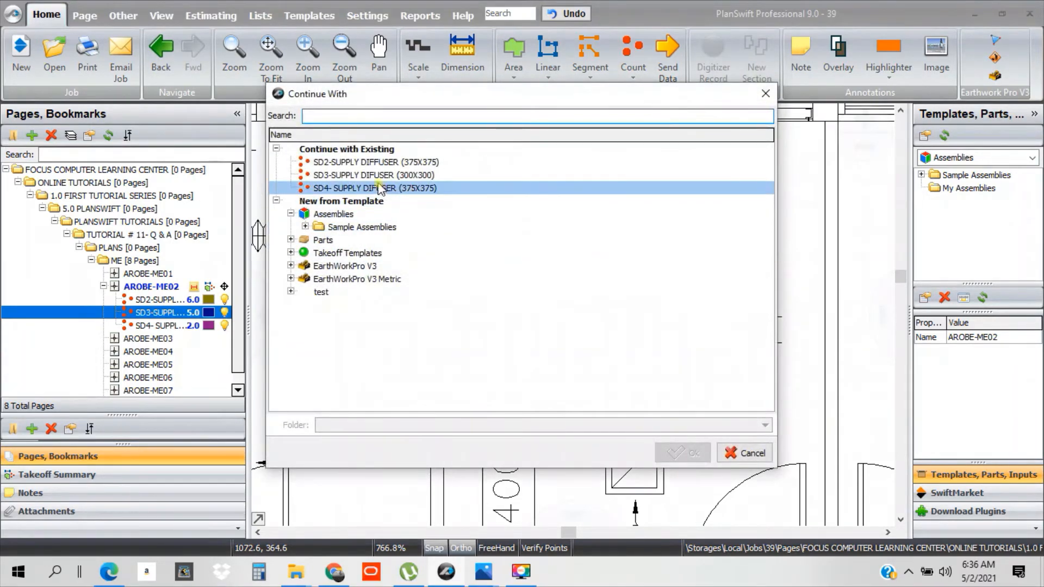
click(377, 176)
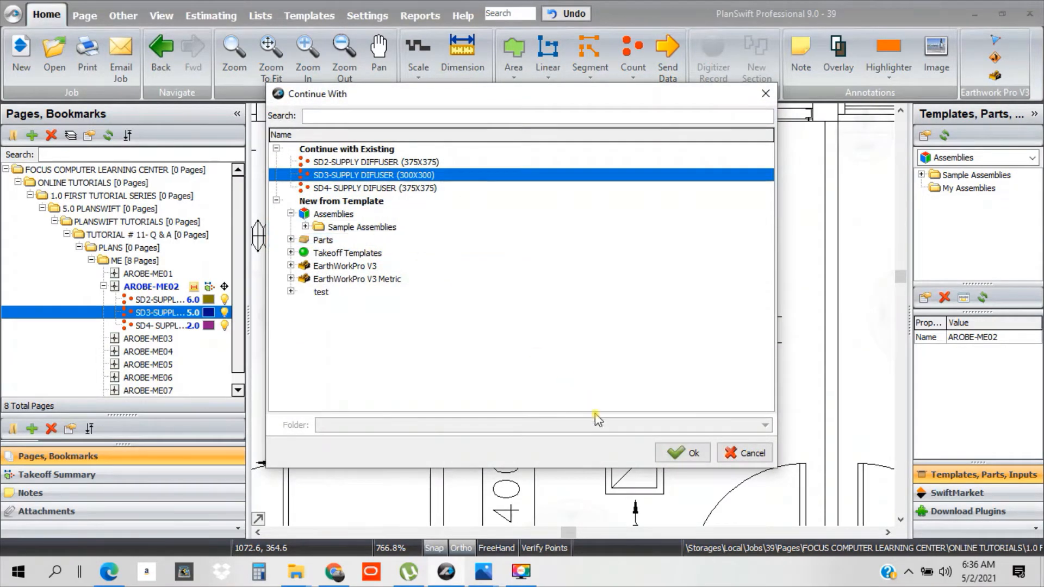
click(684, 452)
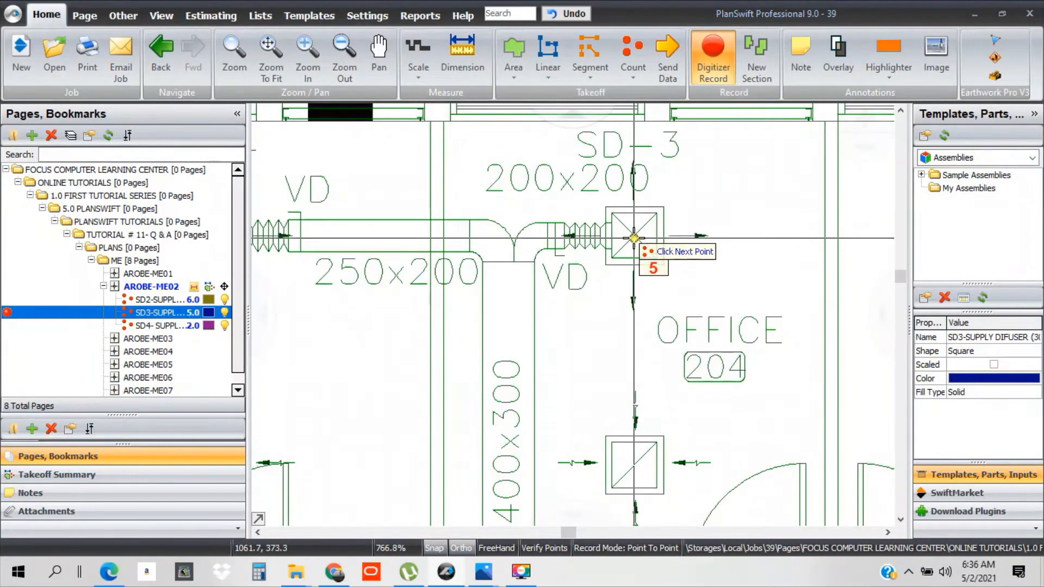
- Count the missed SD-3 supply diffuser in office 204 at its centre and stop recording
click(634, 236)
right_click(713, 241)
click(741, 275)
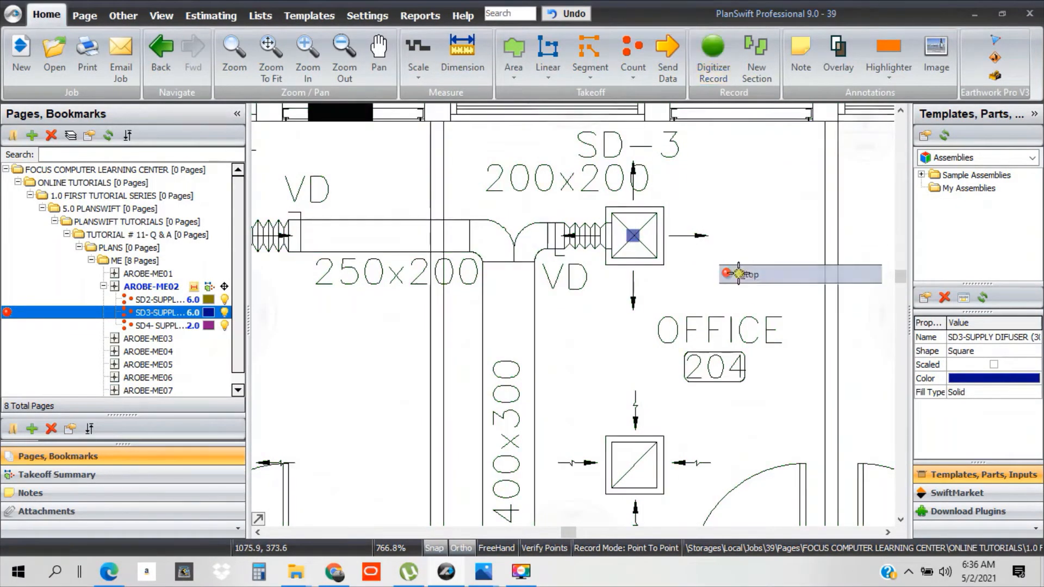
- View the AROBE-ME05 equipment schedule, and look up the symbols and abbreviations in the AROBE-ME01 legend
click(157, 364)
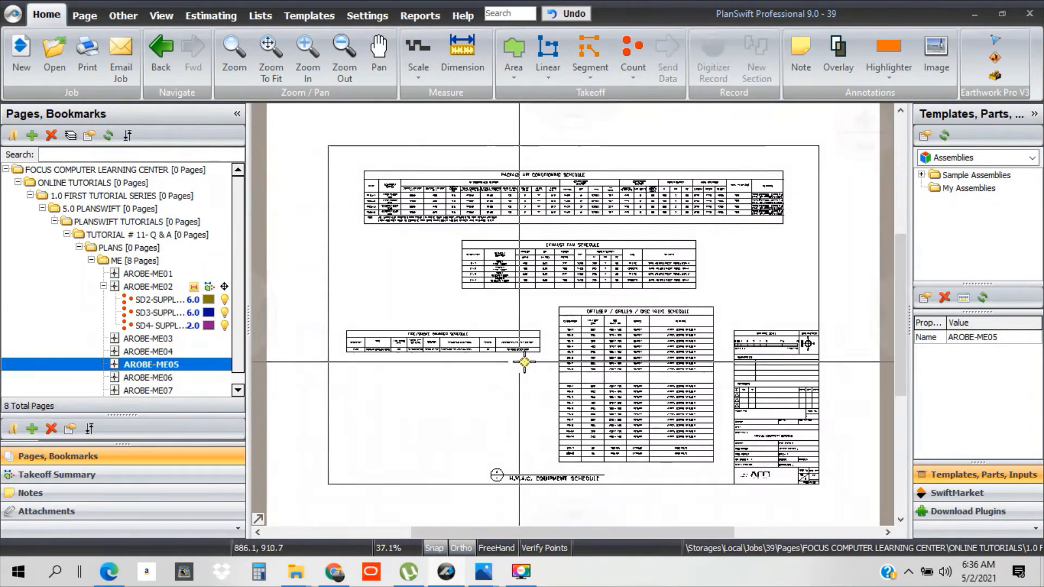
click(143, 274)
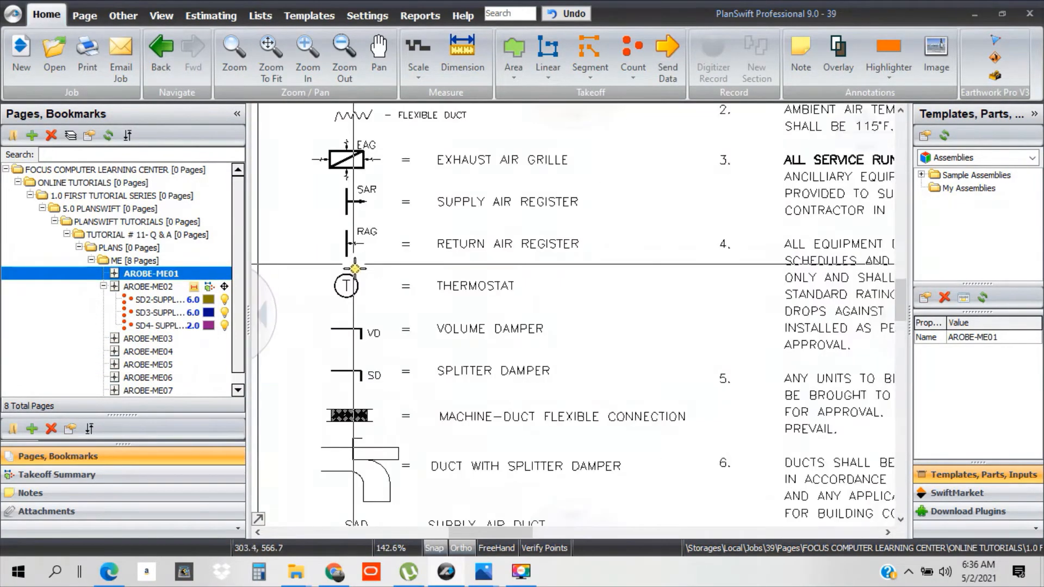
scroll(455, 348, down, 3)
scroll(465, 482, up, 3)
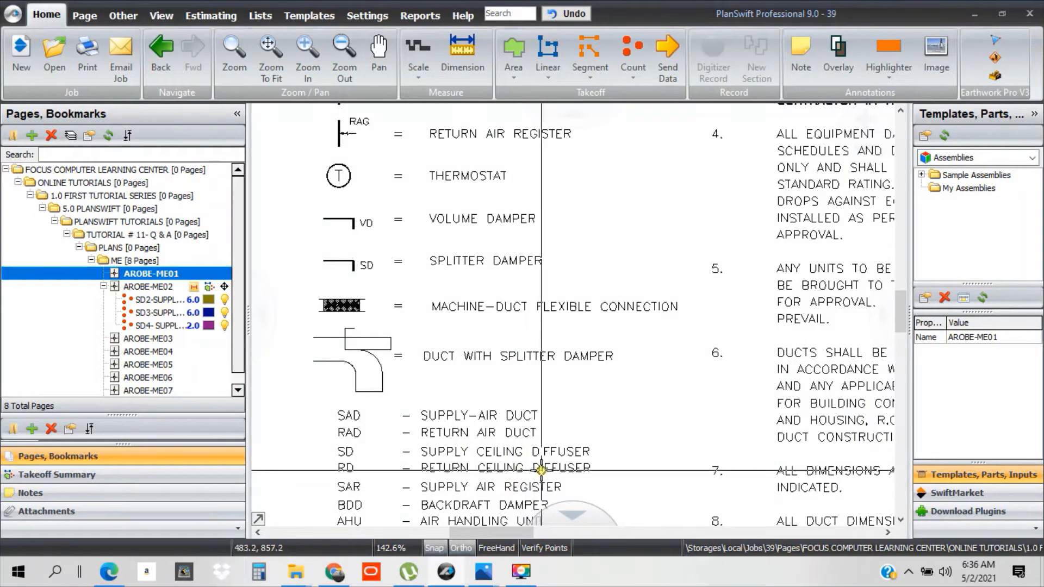
- On AROBE-ME02, correct the SD3 and SD4 count names to SD3-SUPPLY DIFFUSER (300X300) and SD4- SUPPLY DIFFUSER (375X375)
click(149, 314)
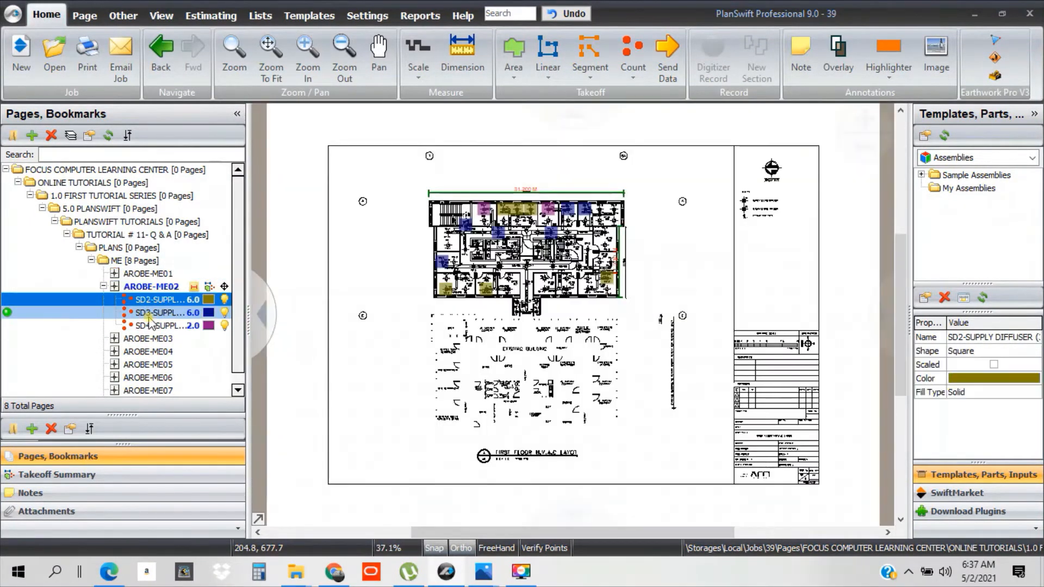
double_click(151, 315)
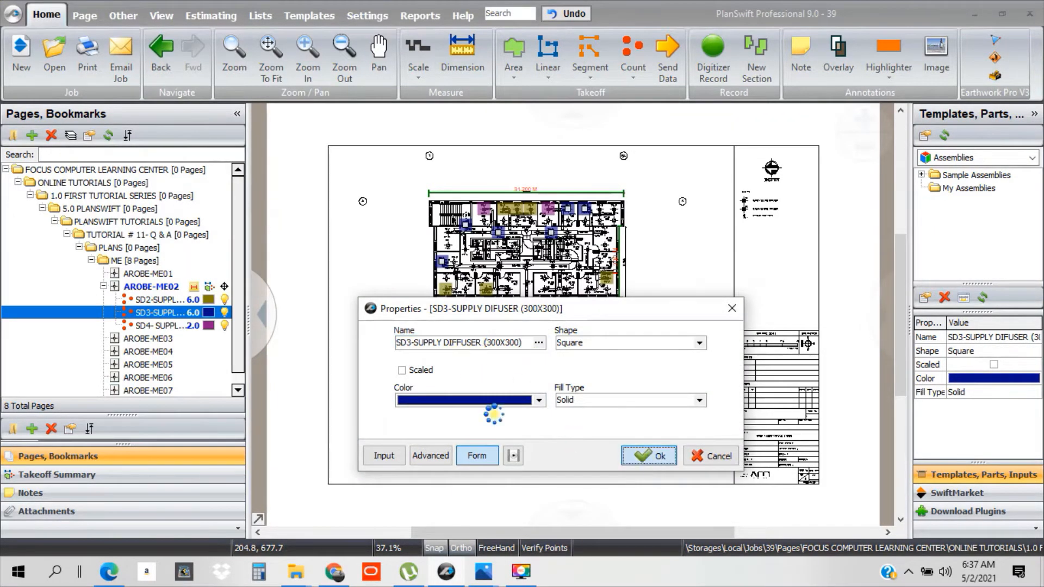
key(Escape)
click(154, 325)
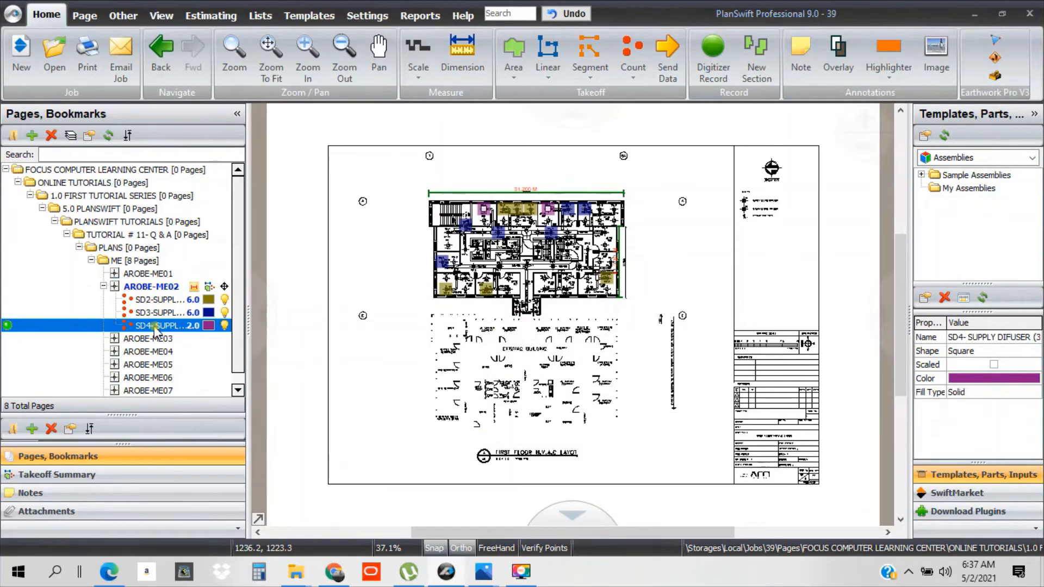
double_click(154, 325)
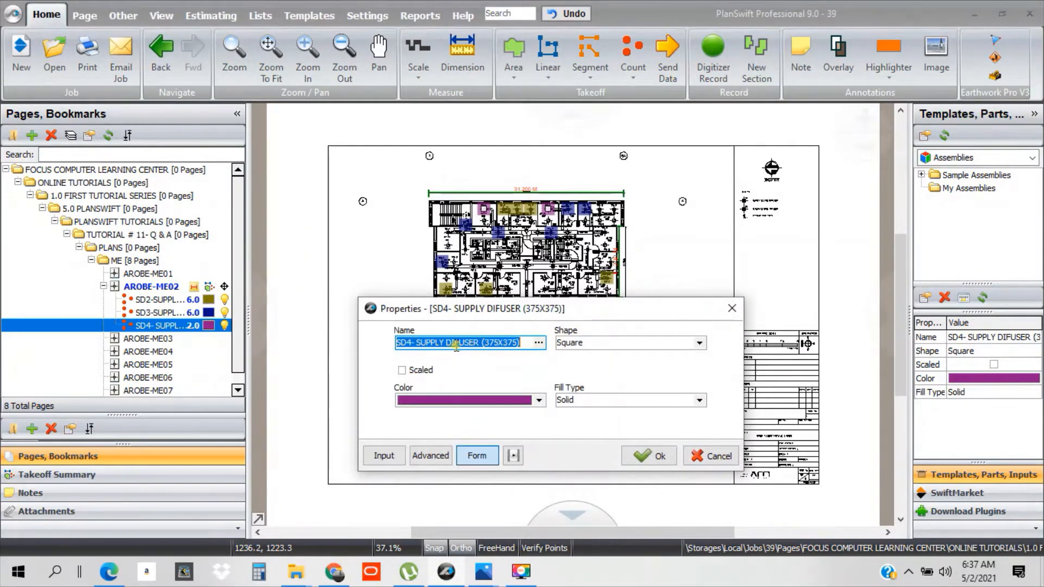
click(650, 455)
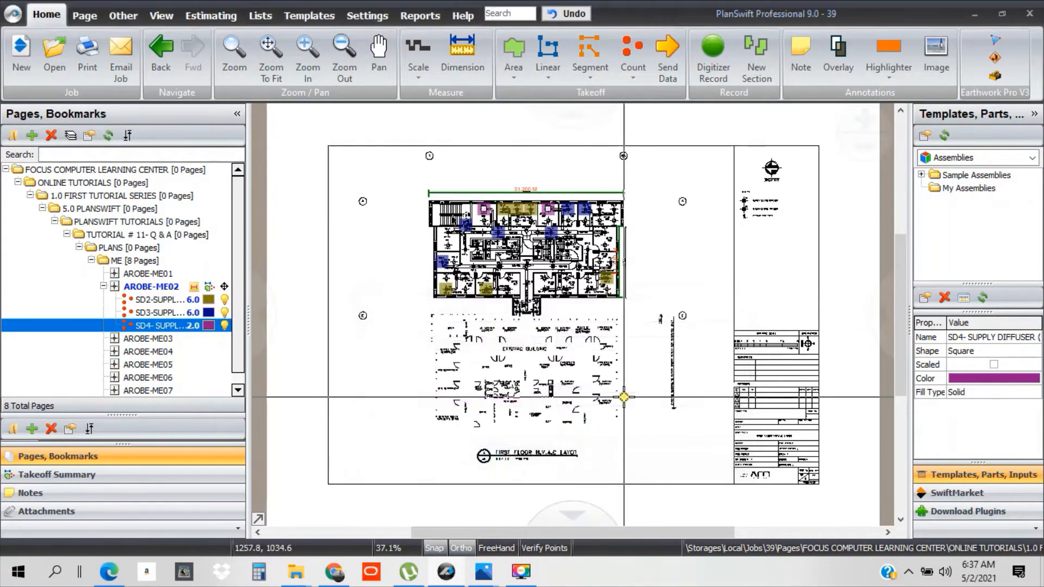
click(634, 298)
scroll(584, 276, up, 6)
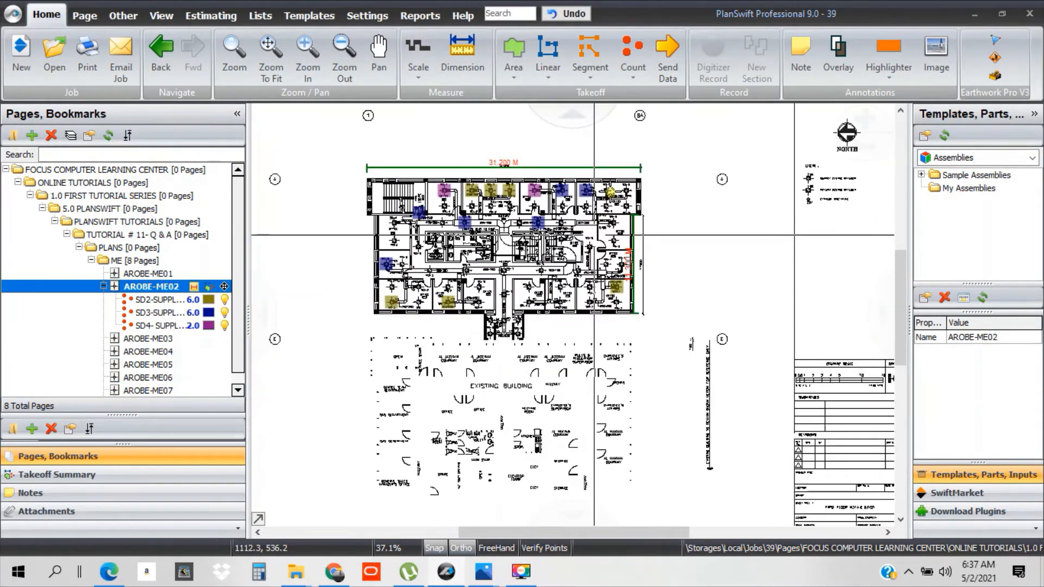
scroll(613, 179, down, 2)
scroll(612, 186, up, 2)
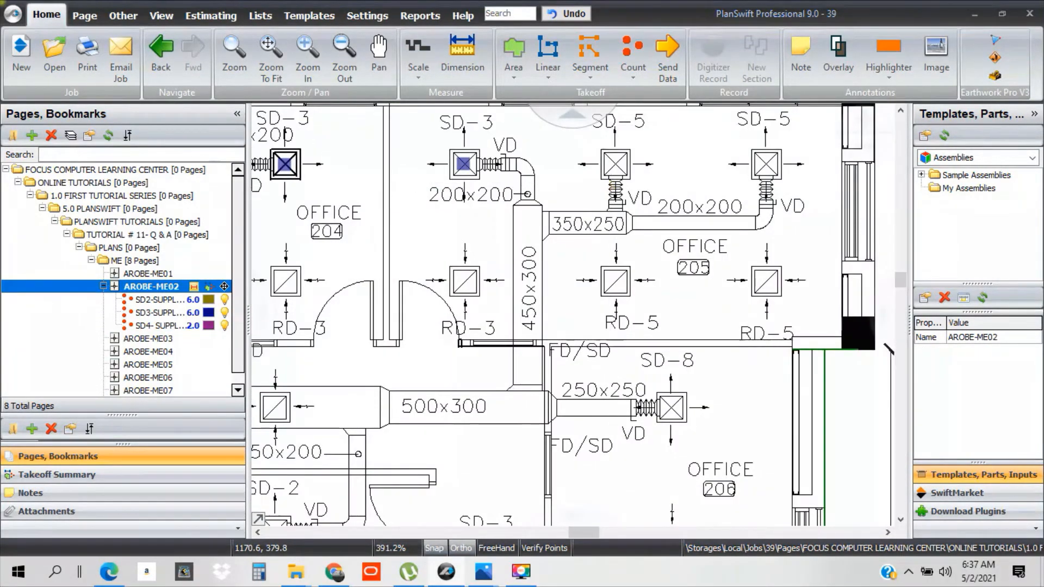
drag(510, 176, 555, 188)
drag(429, 195, 501, 207)
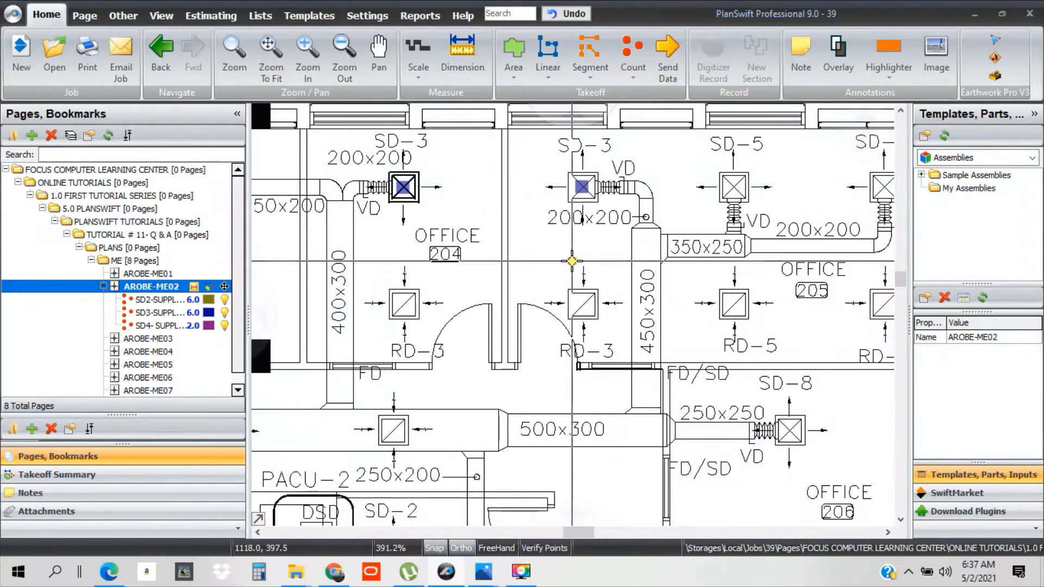
right_click(571, 261)
click(639, 343)
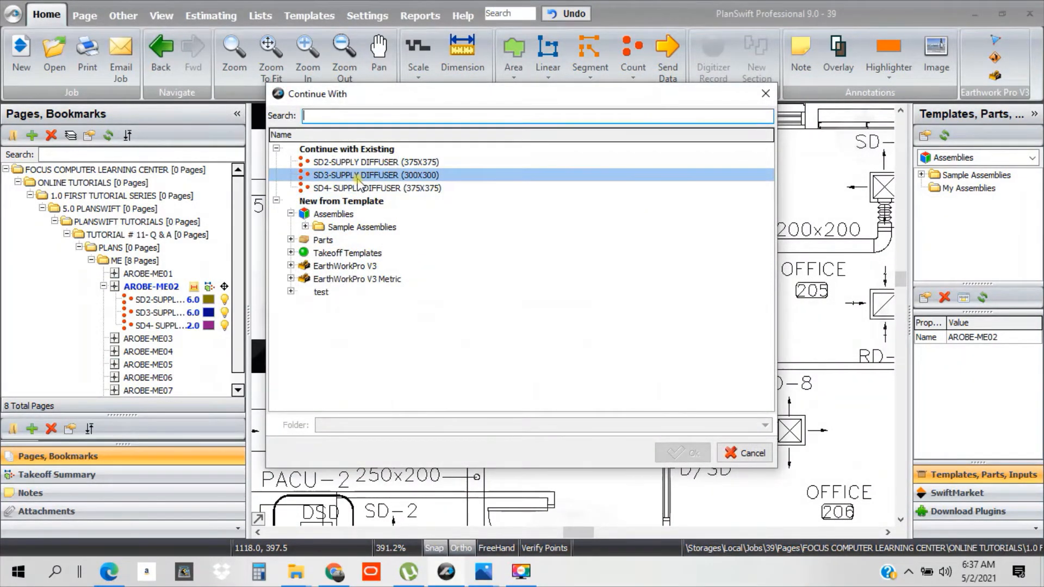
click(767, 97)
- Resume the SD3-SUPPLY DIFFUSER (300X300) count, mark the SD-3 diffuser beside ladies' toilet 218 at its centre, and stop recording
scroll(586, 234, down, 3)
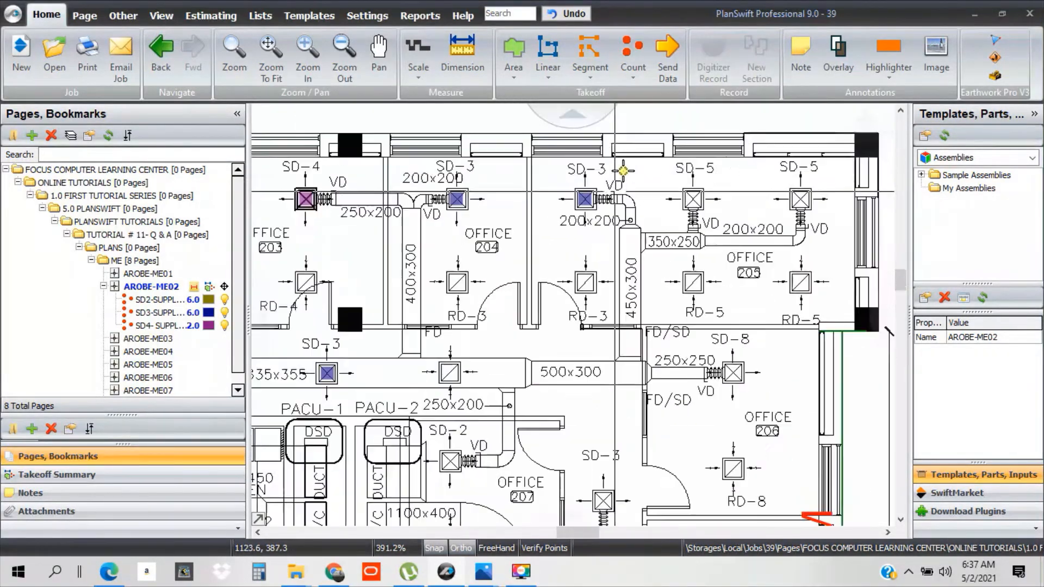
scroll(608, 163, up, 2)
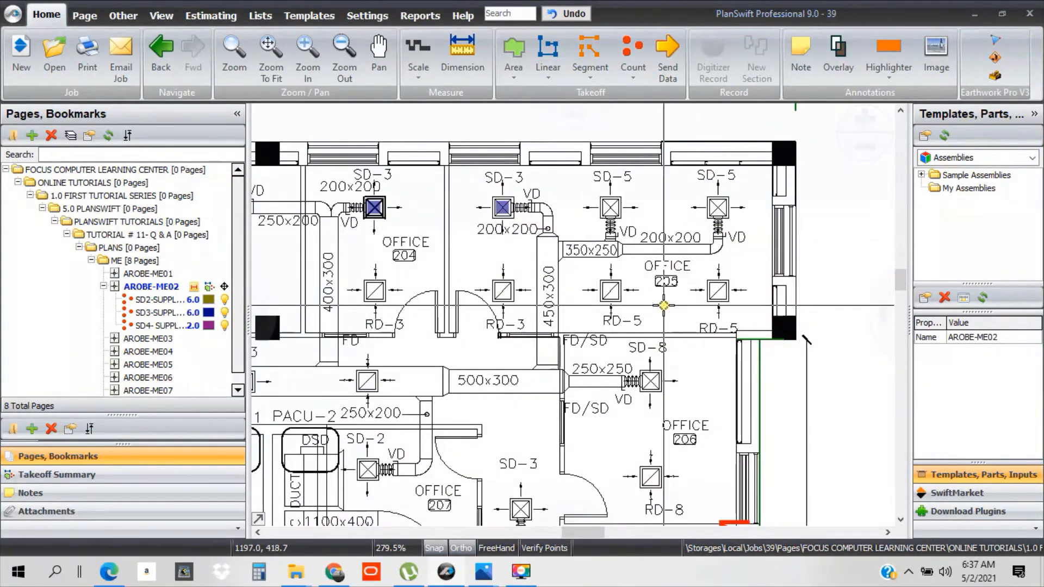
drag(664, 305, 808, 232)
drag(525, 239, 892, 260)
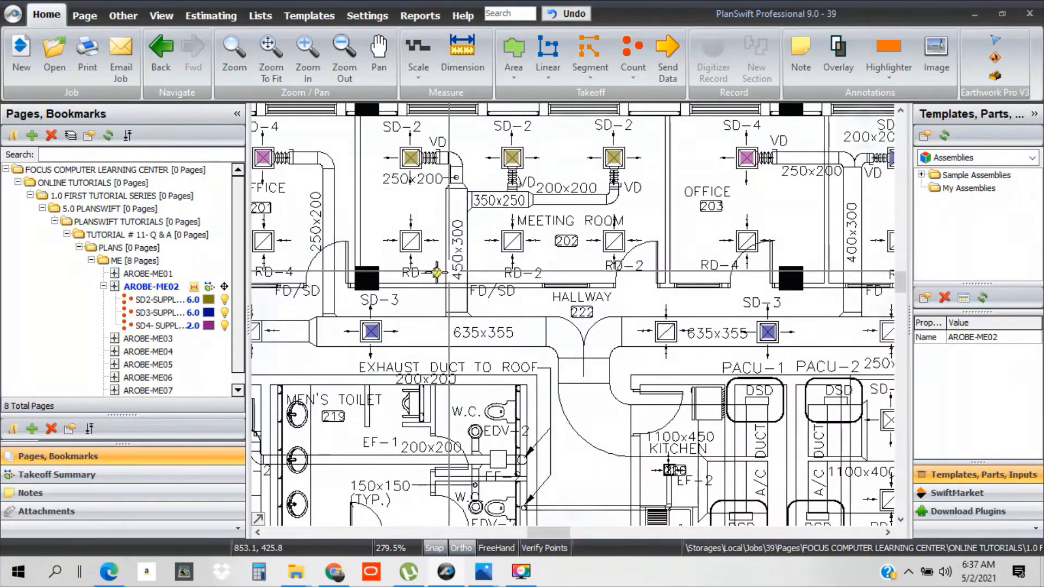
mouse_move(446, 254)
mouse_down()
mouse_move(605, 247)
mouse_move(645, 205)
mouse_move(663, 122)
mouse_up()
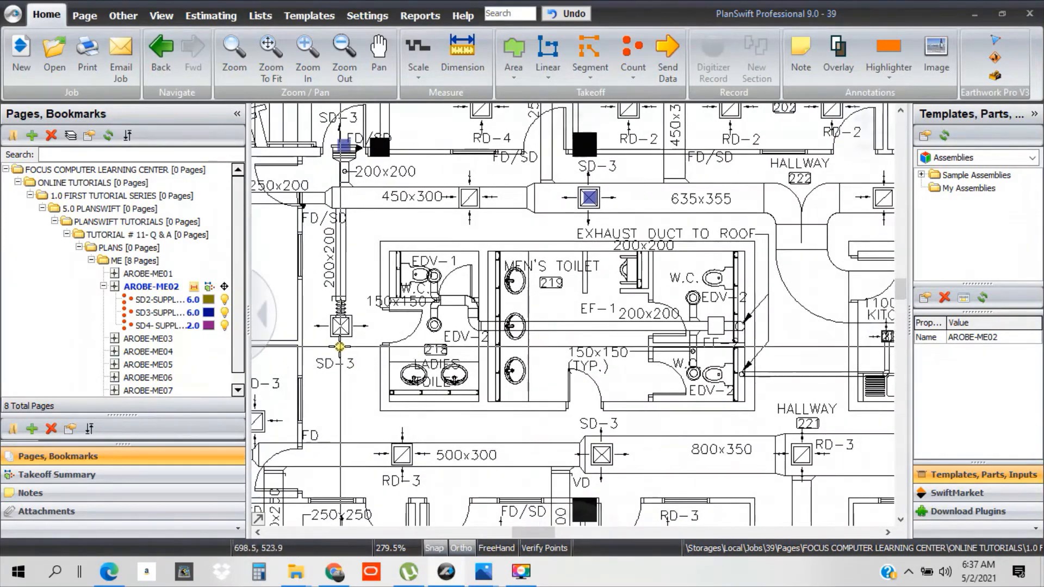
scroll(340, 347, up, 1)
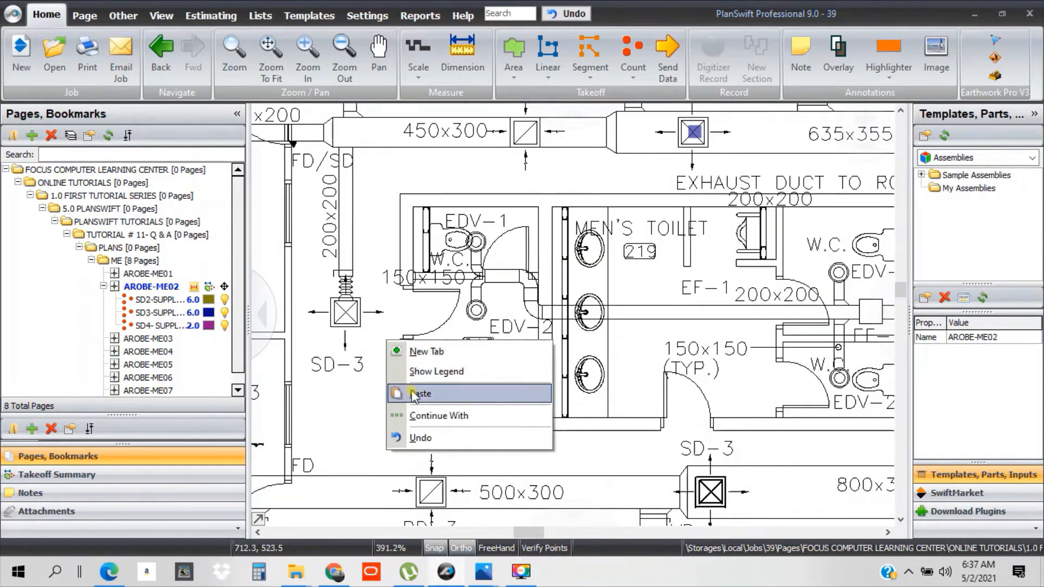
click(423, 416)
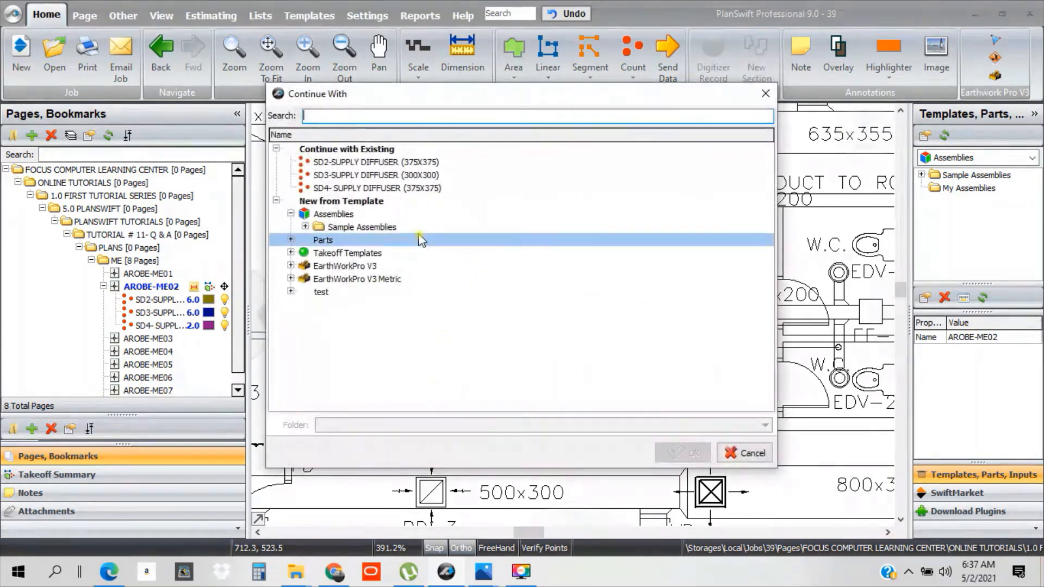
click(361, 176)
click(686, 454)
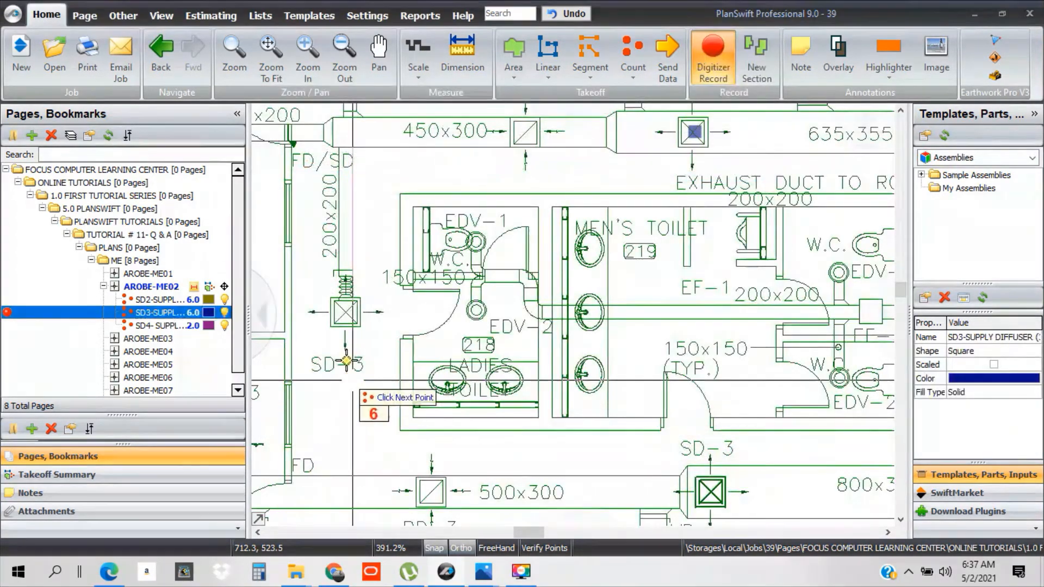
scroll(341, 314, up, 3)
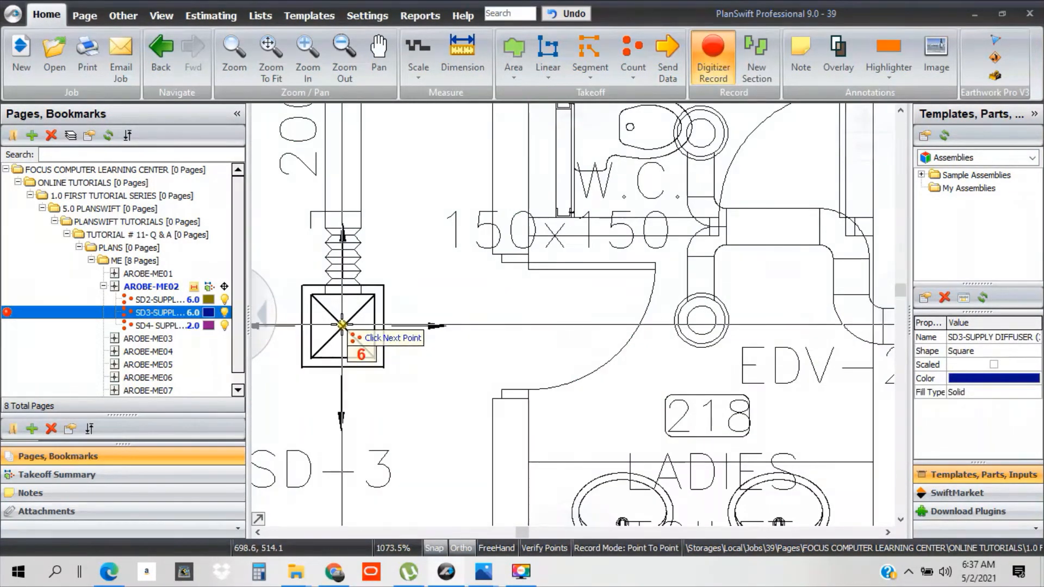
right_click(469, 328)
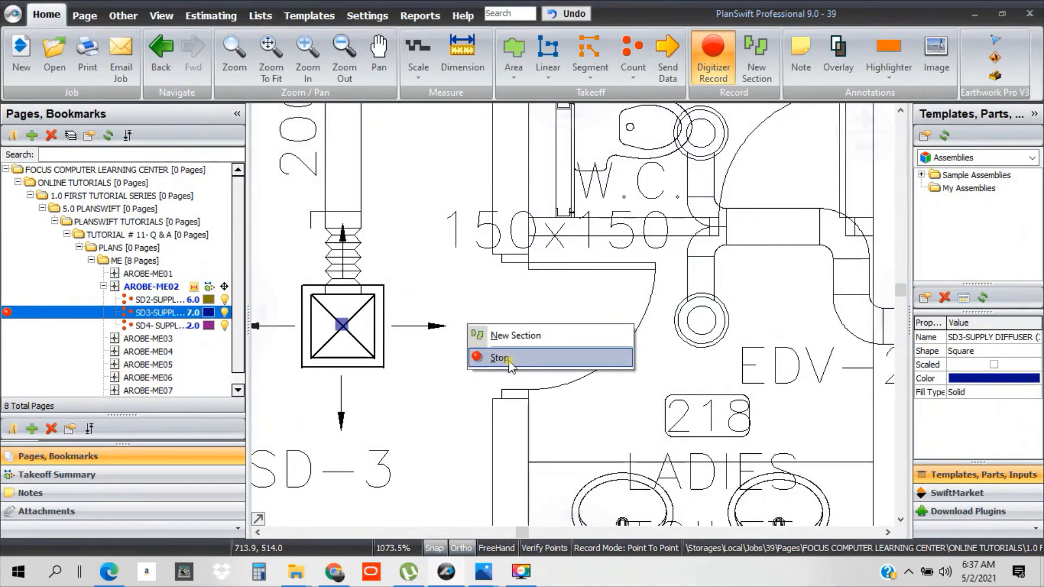
click(500, 357)
- Check the supply diffuser types and count marks in offices 216, 215 and 214
scroll(509, 361, down, 4)
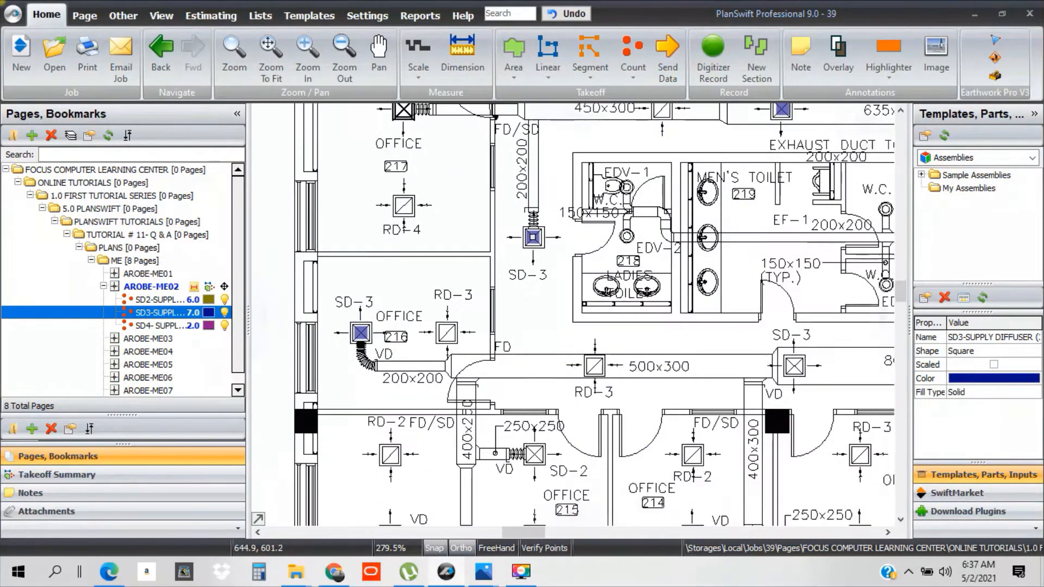
key(Left)
key(Down)
key(Down)
key(Down)
key(Down)
key(Down)
key(Down)
key(Down)
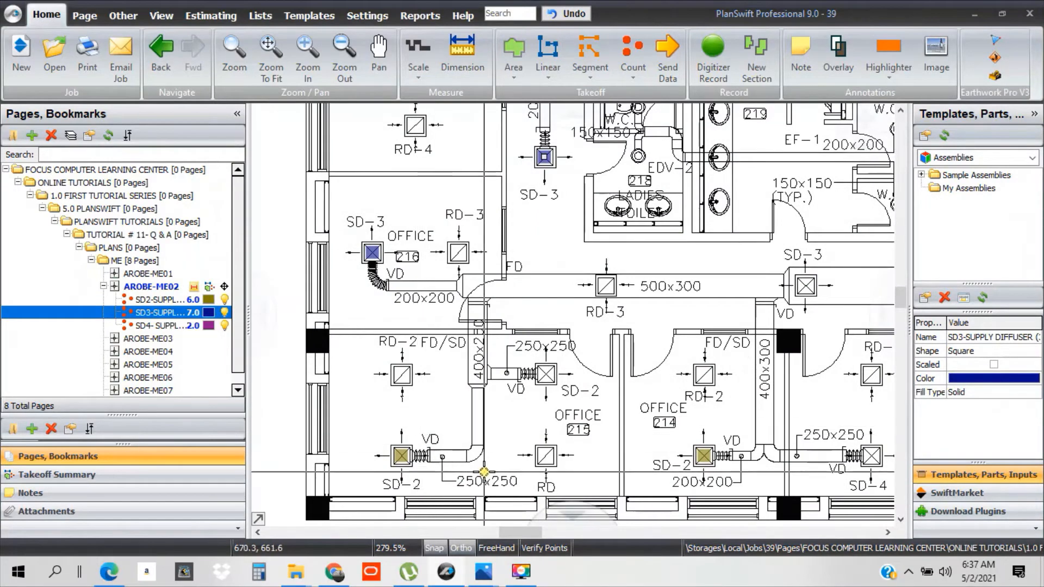
drag(484, 472, 469, 407)
scroll(406, 412, up, 2)
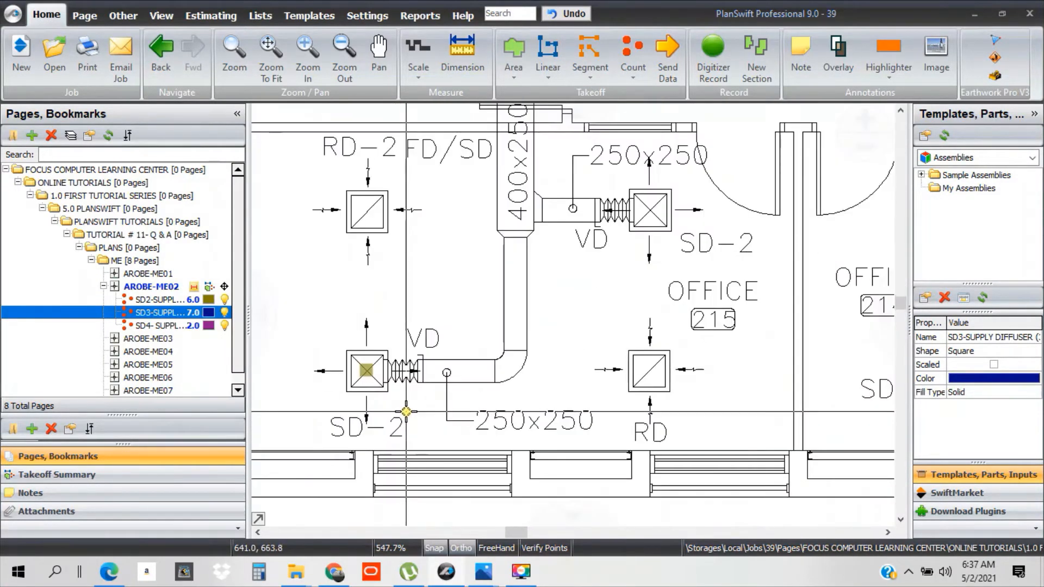
drag(816, 394, 445, 367)
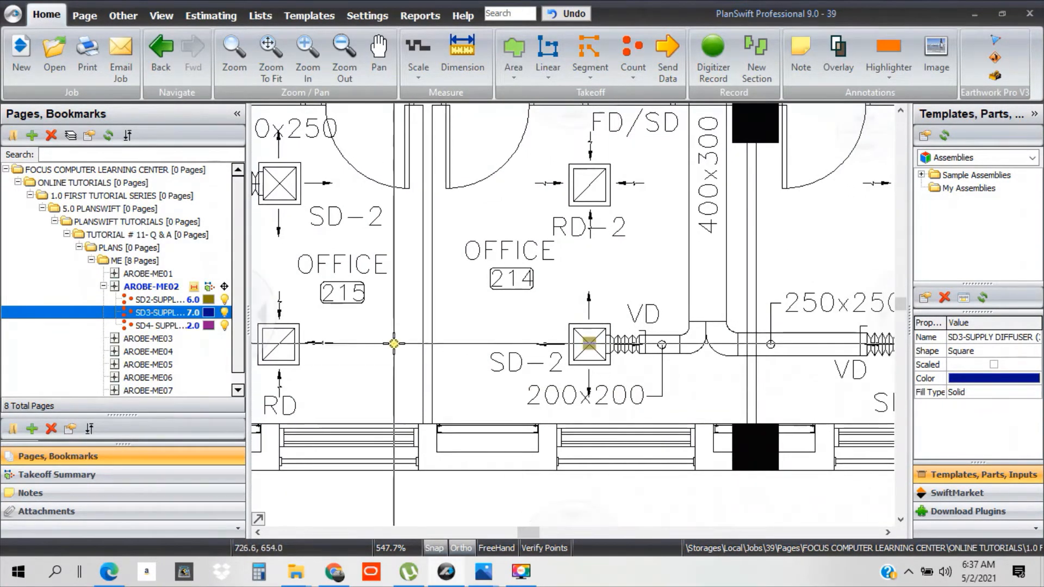
scroll(394, 344, down, 1)
- Resume the SD4- SUPPLY DIFFUSER (375X375) count, mark the SD-4 diffuser in office 213 at its centre, and stop recording
drag(770, 390, 659, 377)
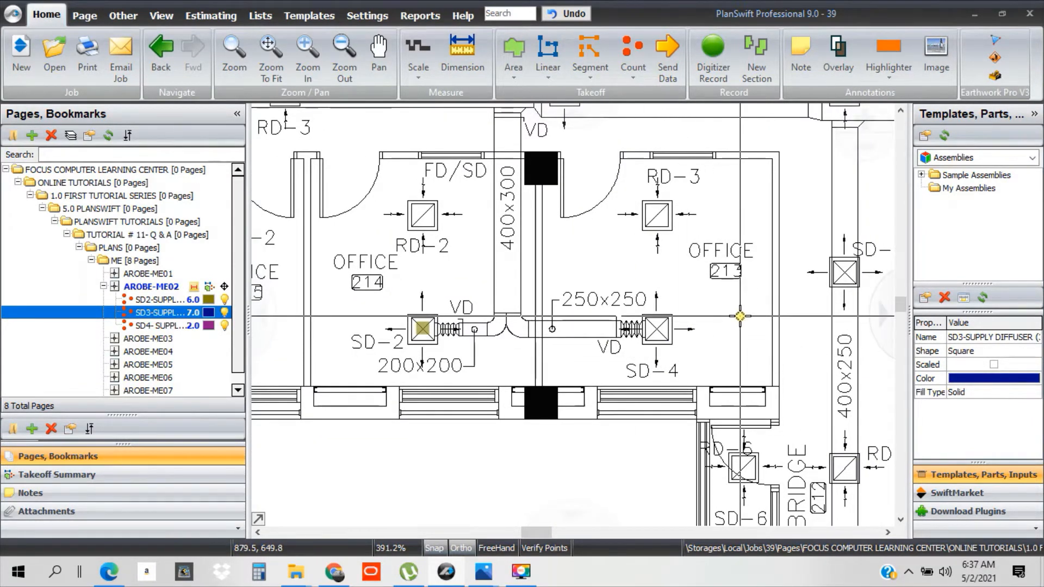
drag(775, 336, 687, 317)
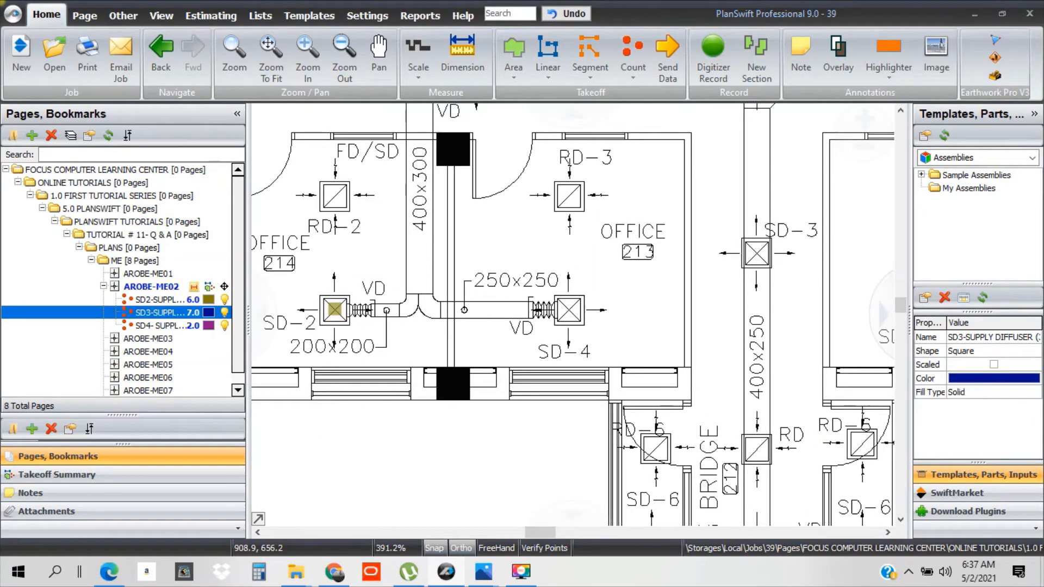
right_click(647, 318)
click(697, 391)
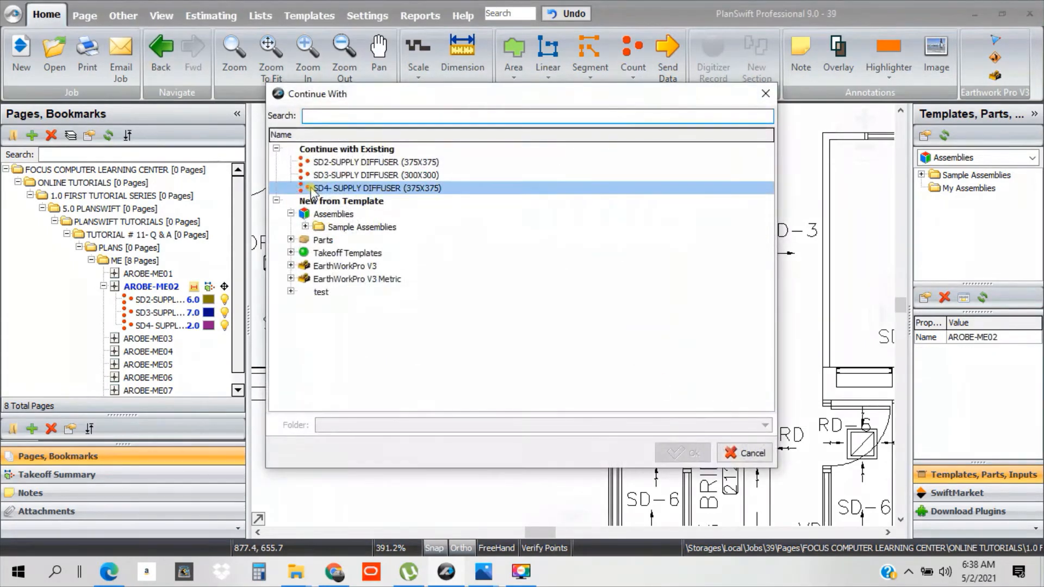
click(320, 191)
click(686, 453)
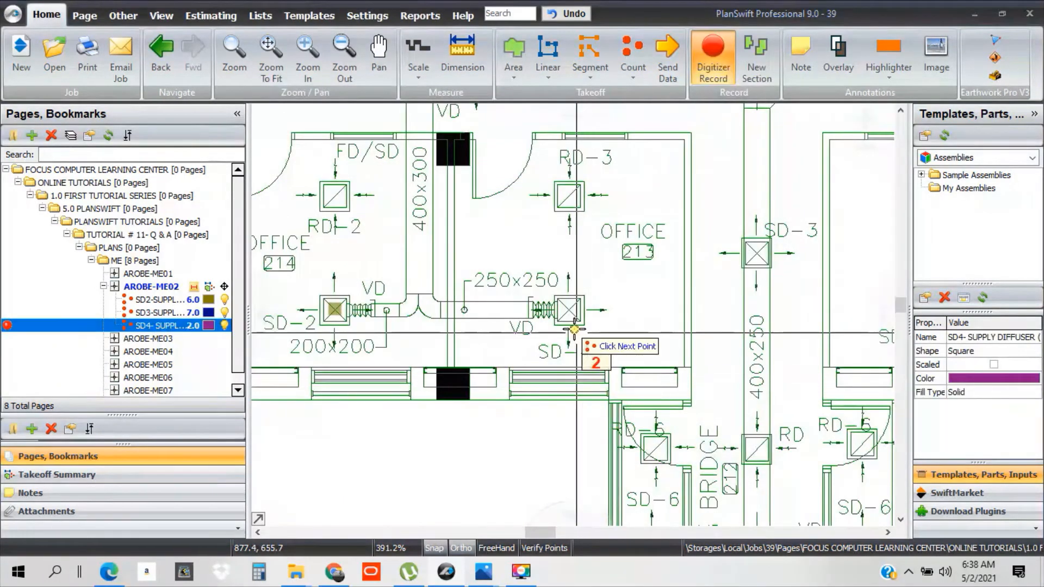
scroll(568, 305, up, 5)
click(571, 292)
scroll(569, 305, down, 7)
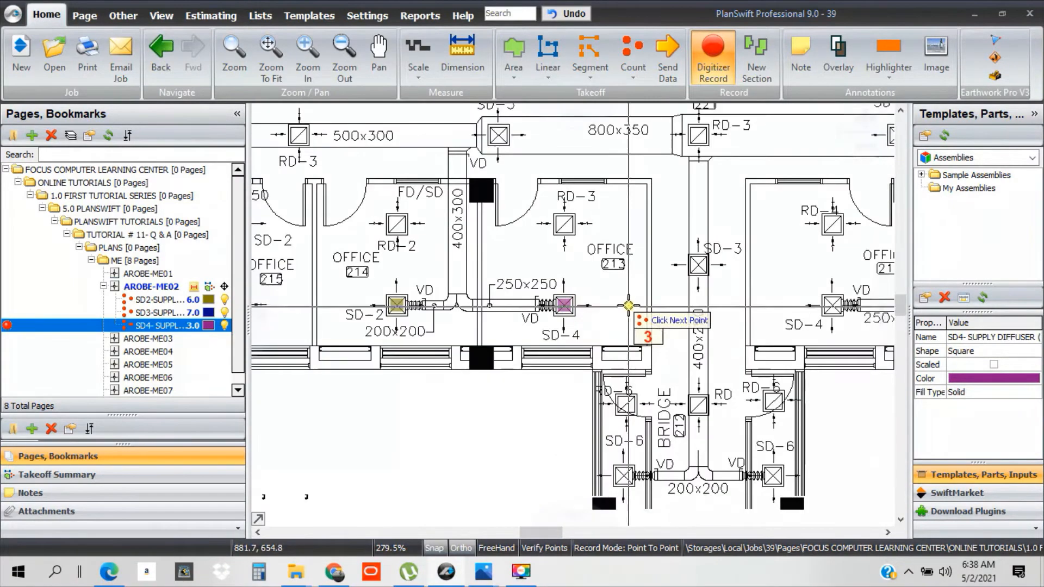
right_click(631, 306)
click(656, 338)
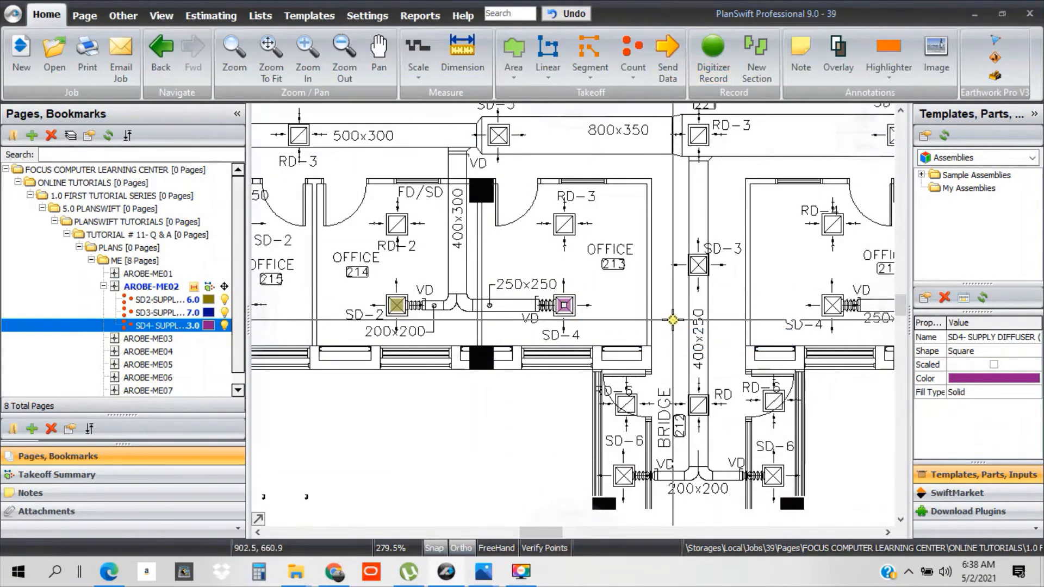
- Continue the existing SD3 count with the SD-3 diffuser on the 400x250 duct between offices 213 and 211, and stop recording
drag(674, 319, 510, 311)
right_click(575, 304)
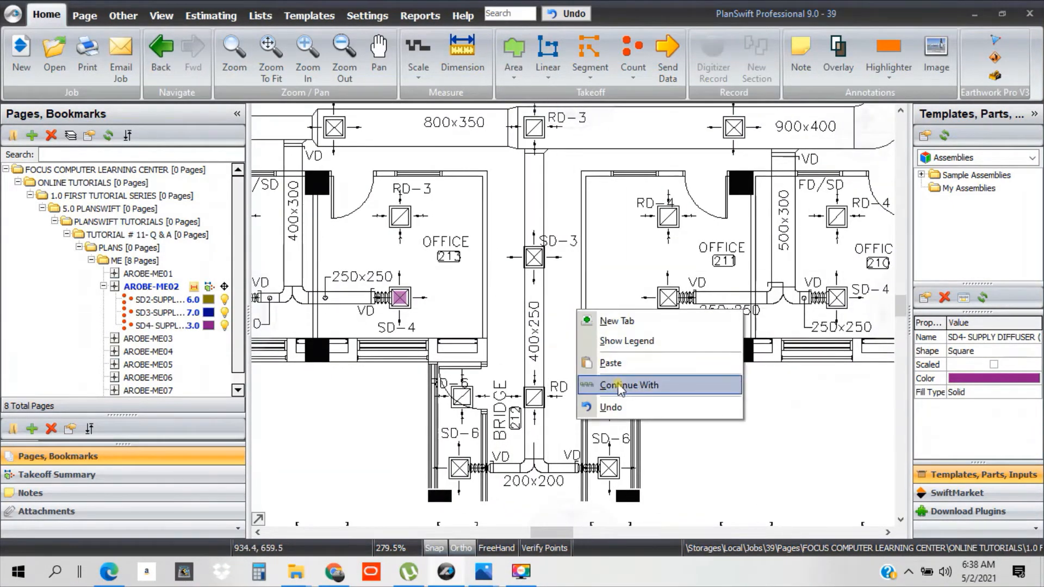
click(625, 382)
click(355, 179)
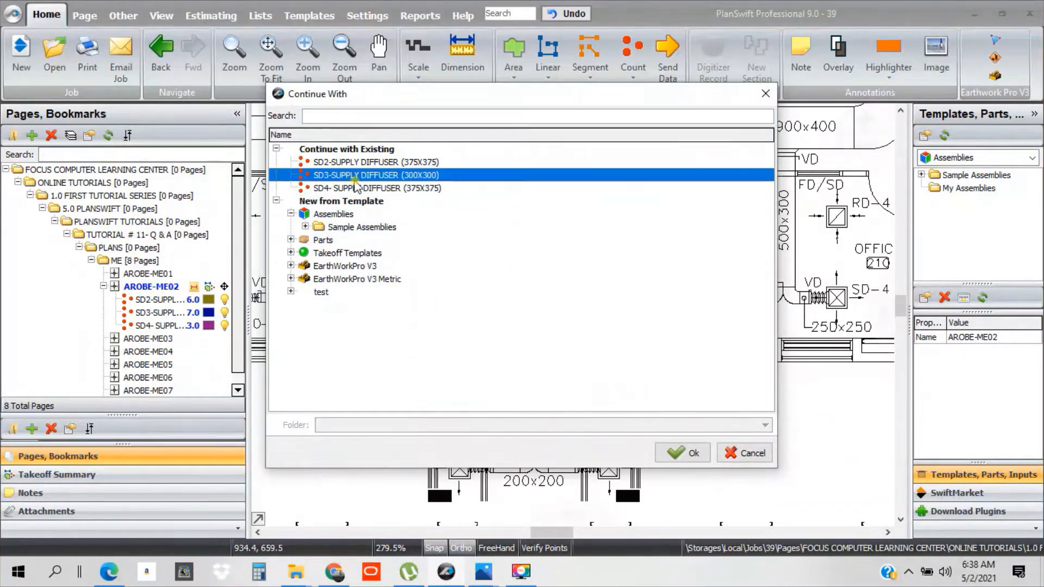
click(700, 461)
scroll(532, 261, up, 6)
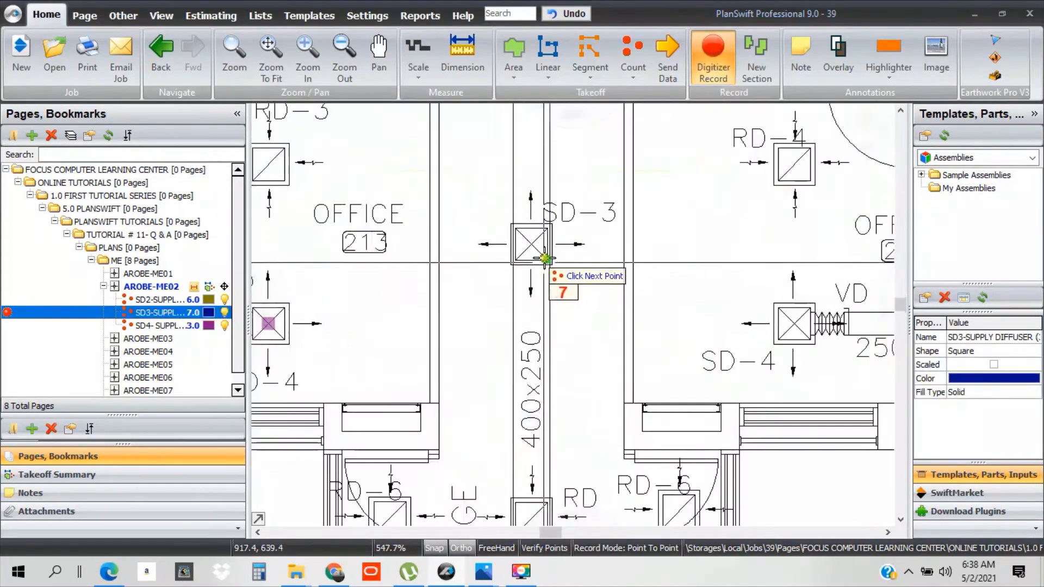
click(533, 249)
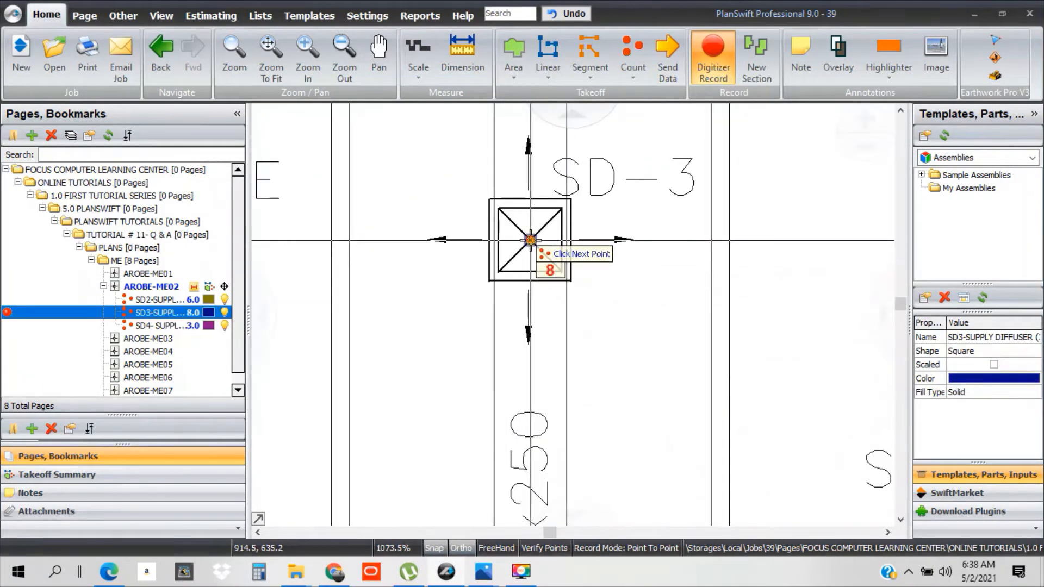
scroll(536, 251, down, 6)
right_click(604, 302)
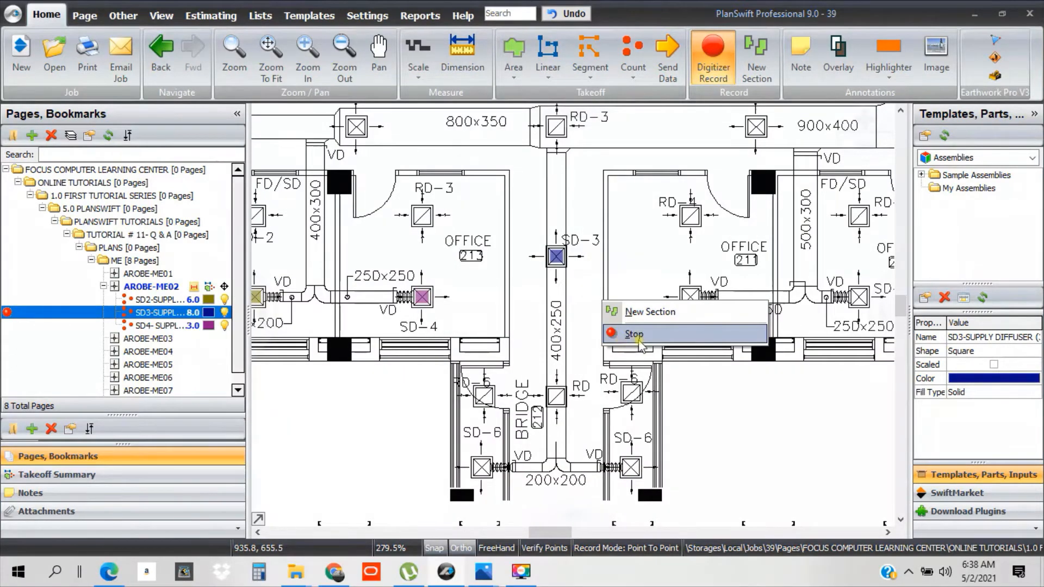
click(634, 334)
- Resume the SD4- SUPPLY DIFFUSER (375X375) count and mark the SD-4 diffuser in office 211 at its centre
scroll(560, 462, up, 2)
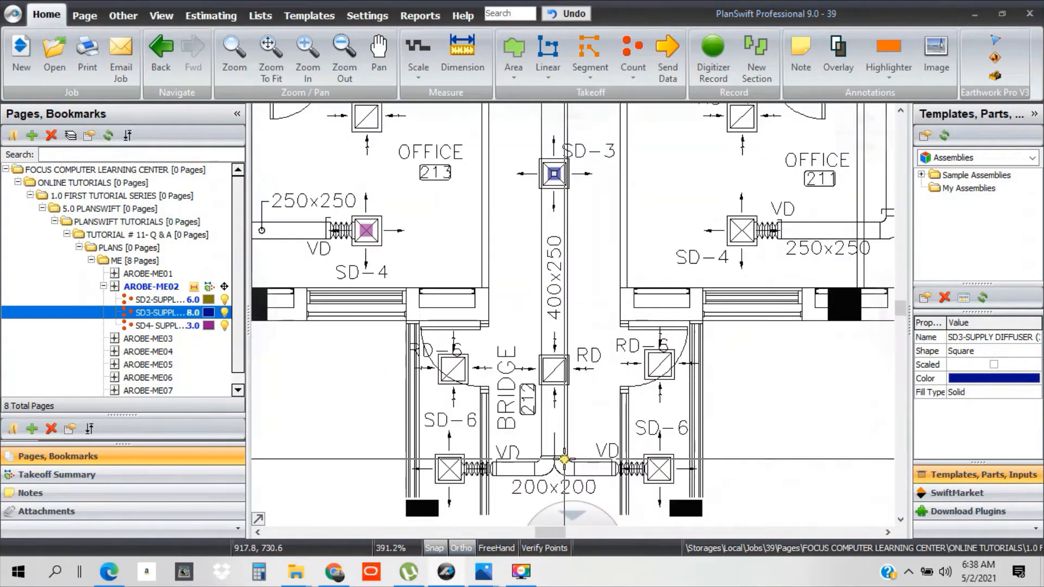
drag(623, 447, 551, 458)
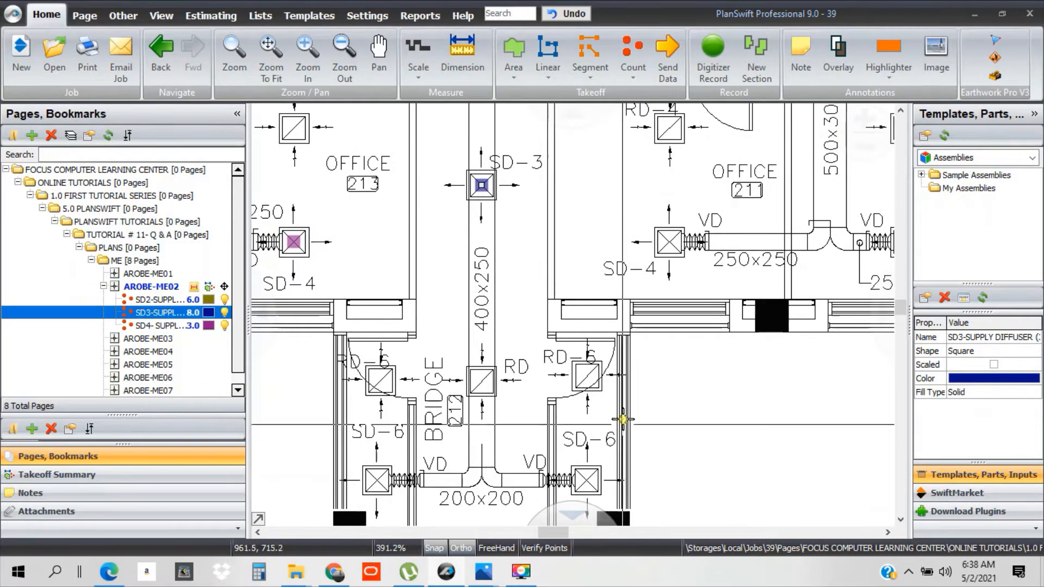
mouse_move(623, 419)
mouse_down()
mouse_move(538, 459)
mouse_move(474, 469)
mouse_up()
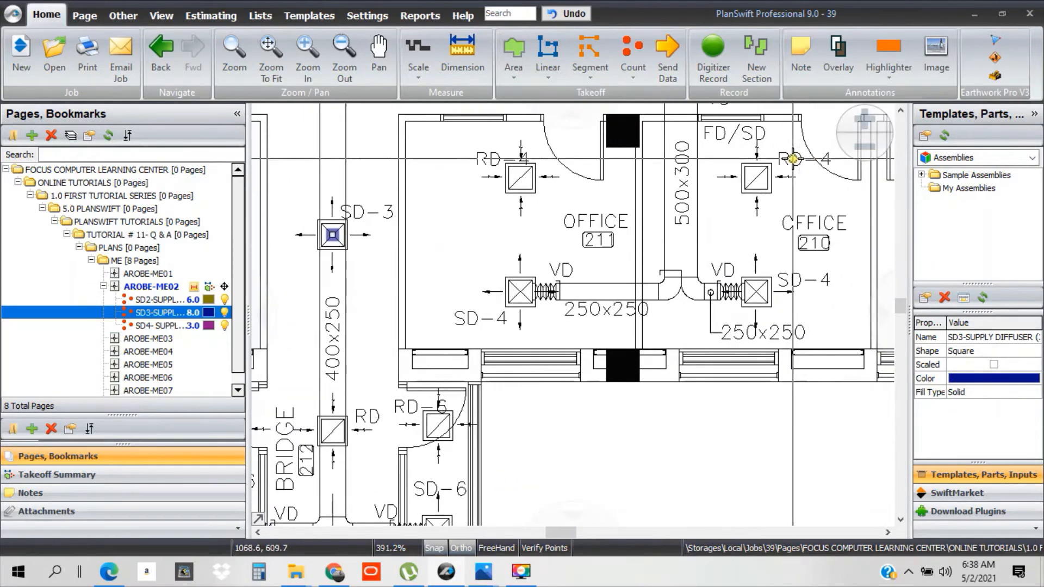
right_click(613, 248)
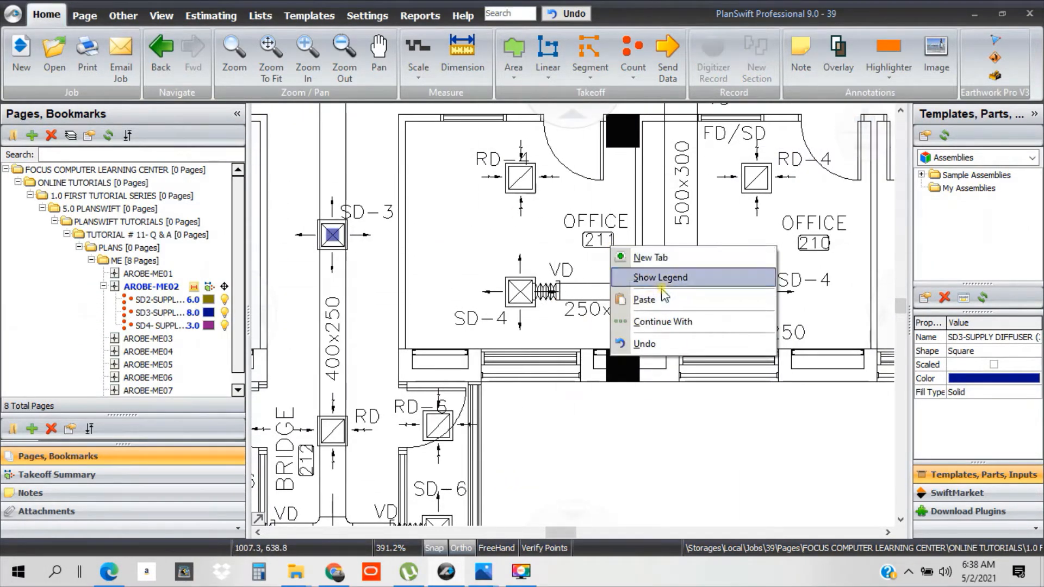
click(662, 322)
click(382, 190)
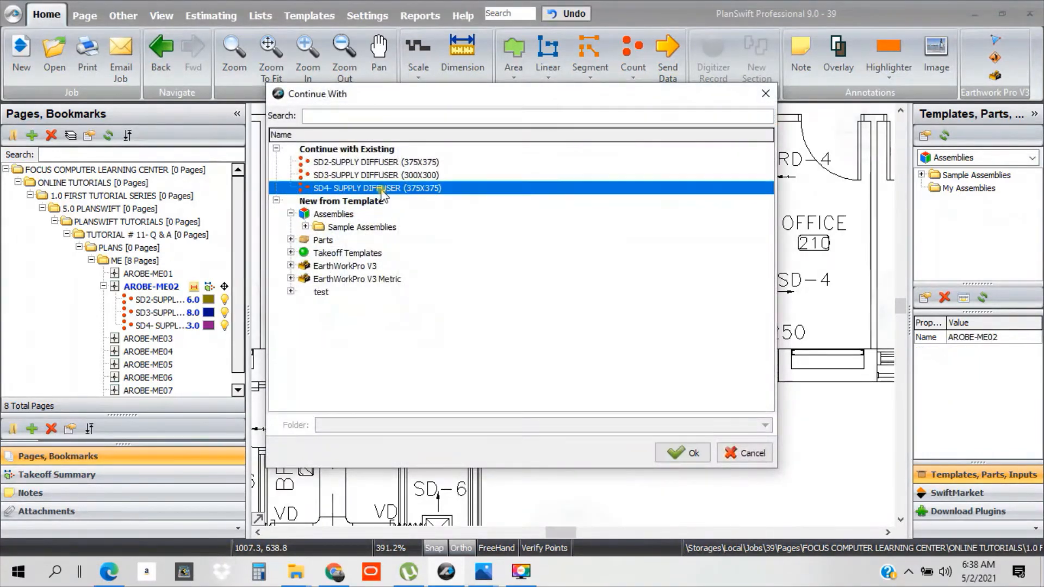
click(683, 453)
scroll(514, 275, up, 3)
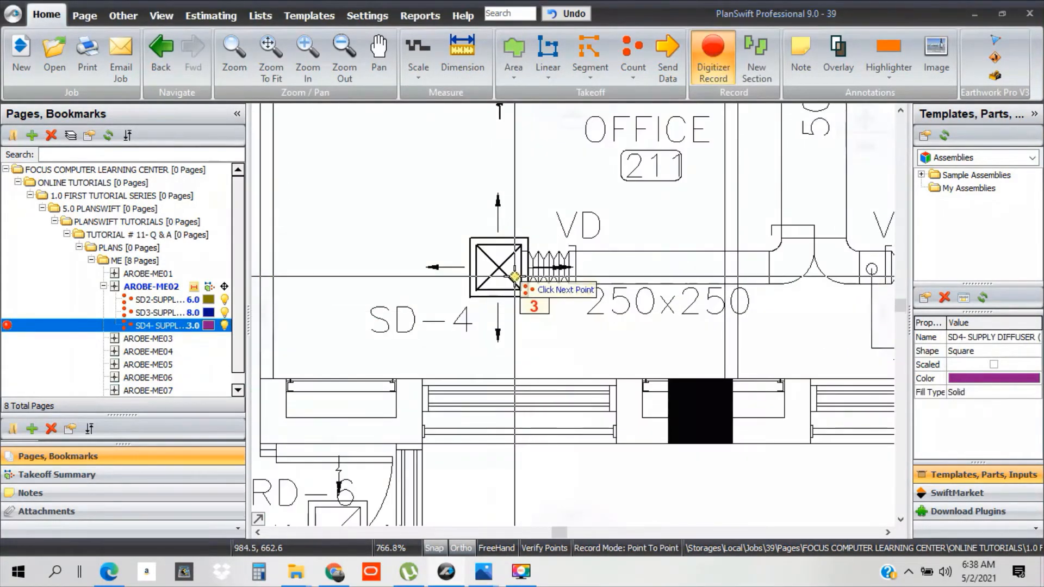
click(499, 267)
- Add the SD-4 diffuser in office 210 to the running count at its centre, and stop recording
scroll(500, 277, down, 3)
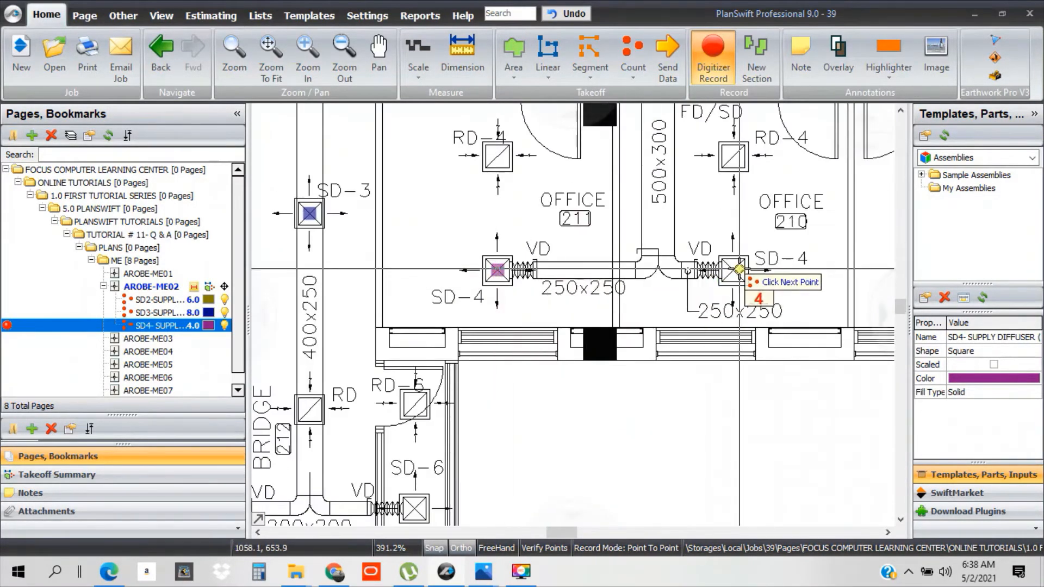
scroll(707, 272, up, 4)
click(717, 274)
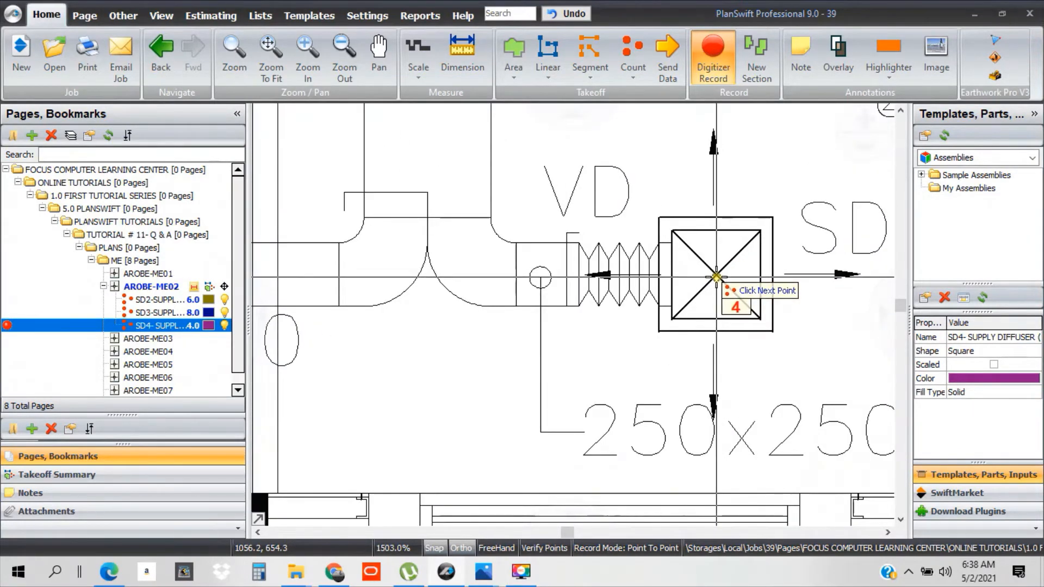
scroll(716, 290, up, 2)
scroll(716, 289, down, 3)
right_click(762, 313)
click(786, 342)
- Resume the SD2-SUPPLY DIFFUSER (375X375) count, mark the unmarked SD-2 diffuser in office 209 at its centre, and stop recording
scroll(730, 332, down, 6)
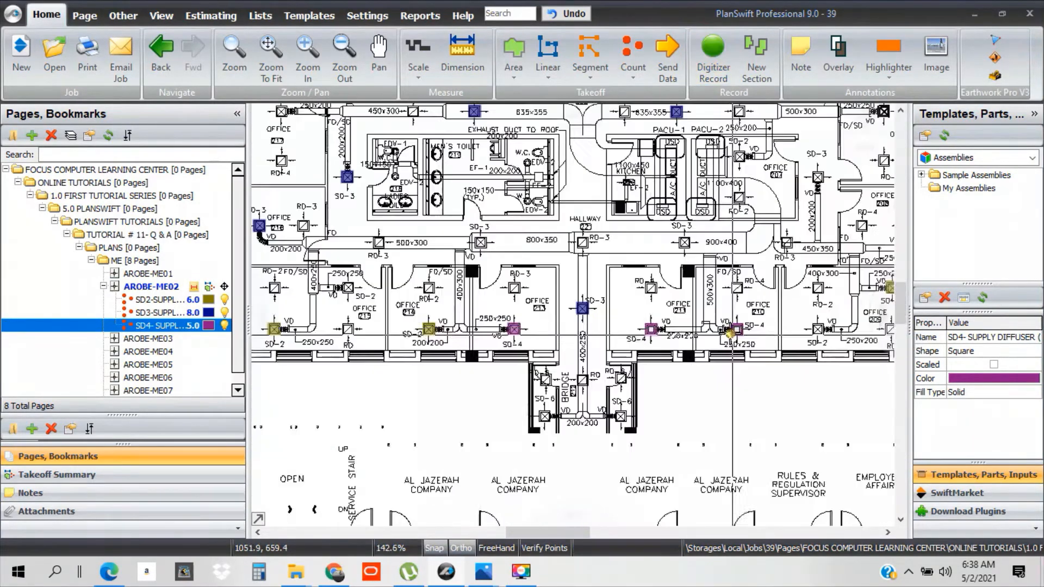
scroll(832, 334, up, 3)
drag(870, 337, 684, 337)
drag(857, 356, 651, 330)
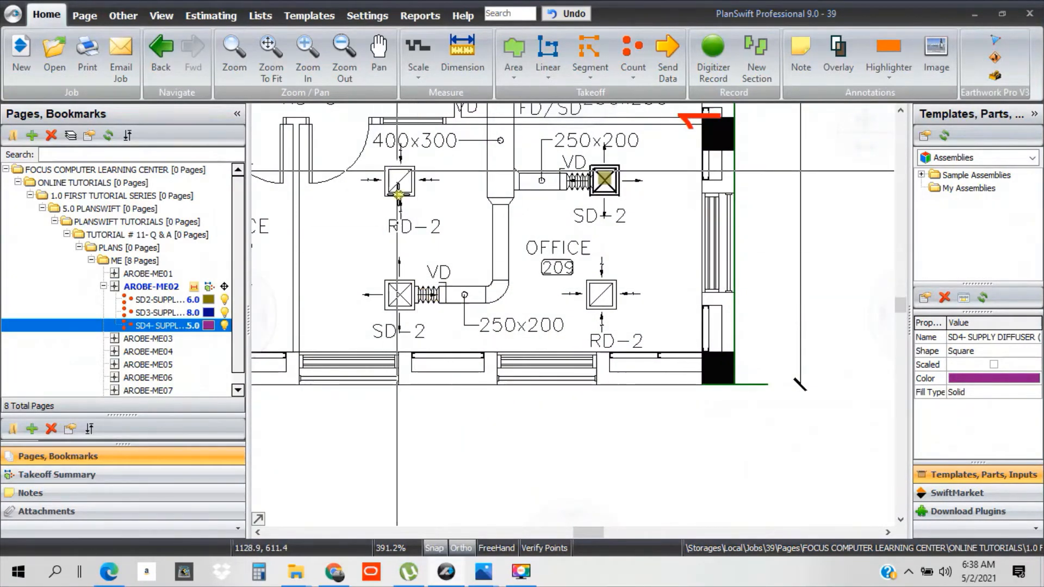
right_click(456, 326)
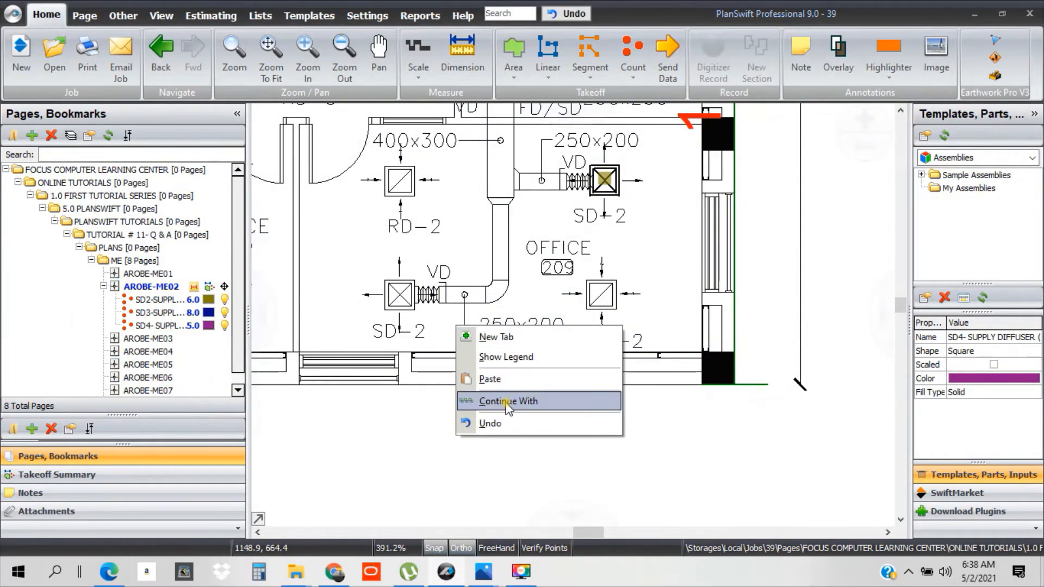
click(500, 401)
click(373, 163)
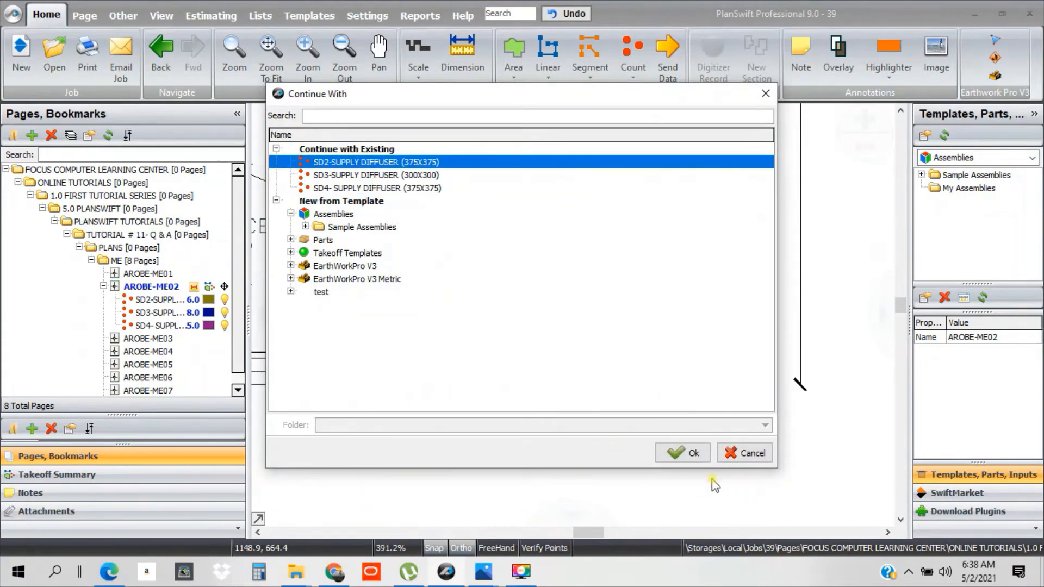
click(691, 454)
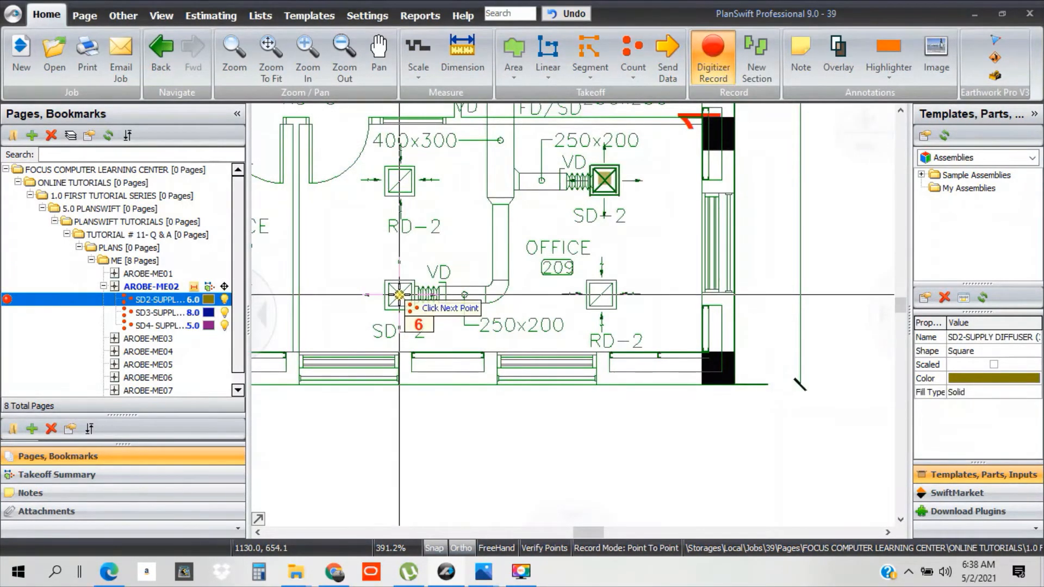
click(399, 295)
scroll(538, 358, down, 2)
click(648, 350)
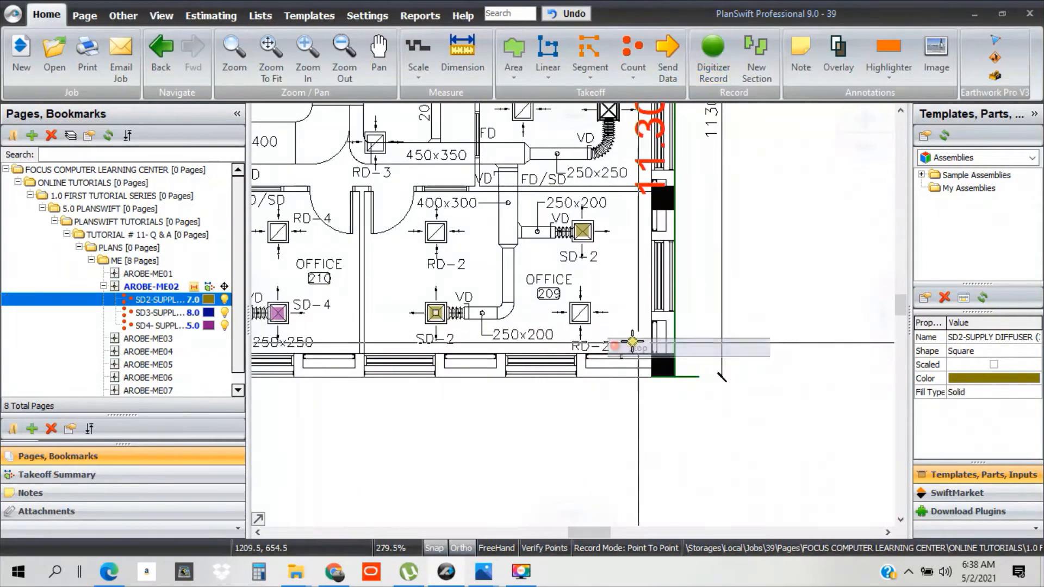
click(669, 311)
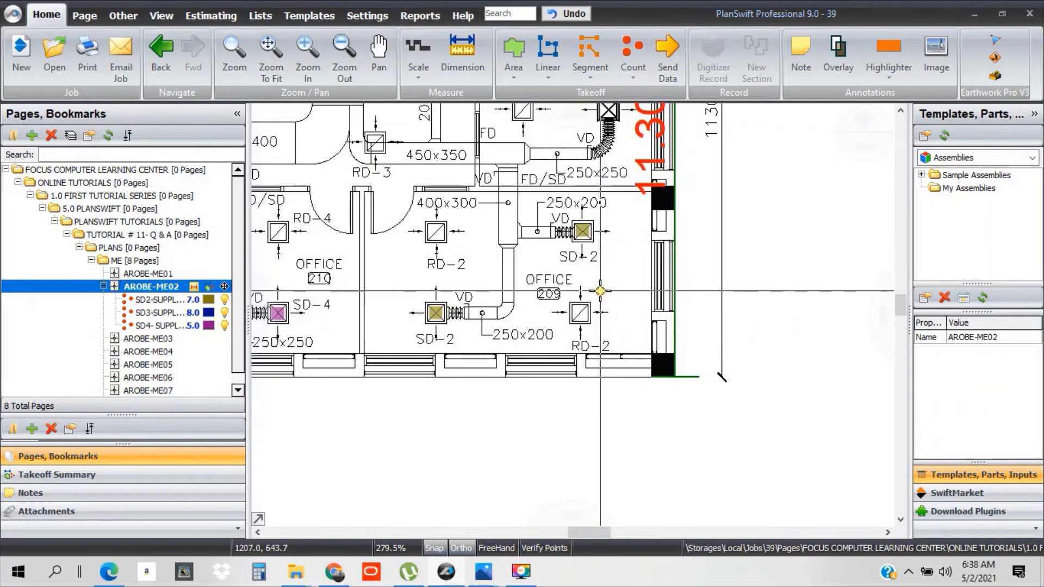
- Continue the existing SD2 count with the SD-2 diffuser in office 207 beside PACU-2, and stop recording
drag(599, 290, 660, 344)
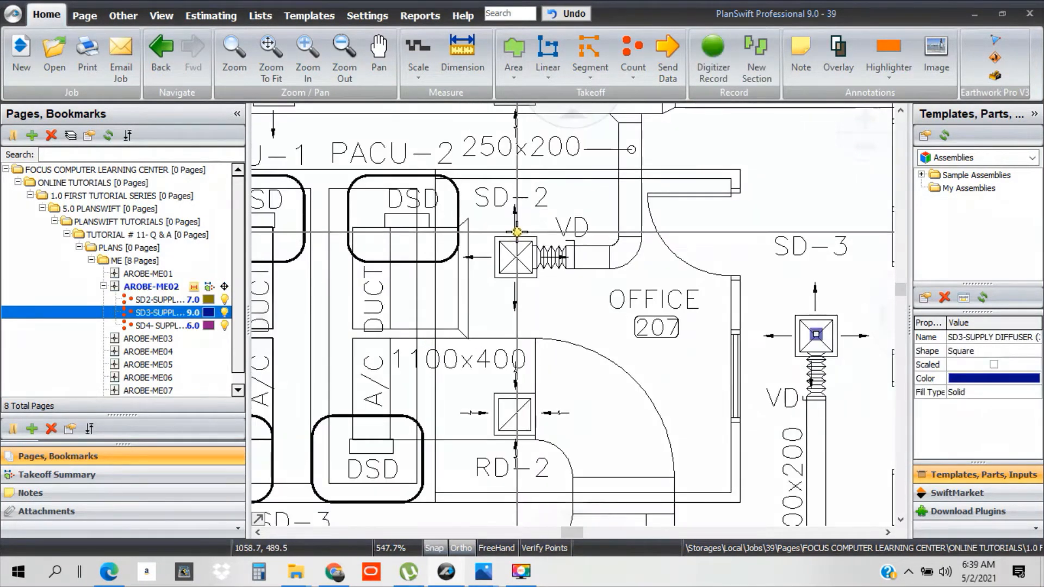
right_click(517, 231)
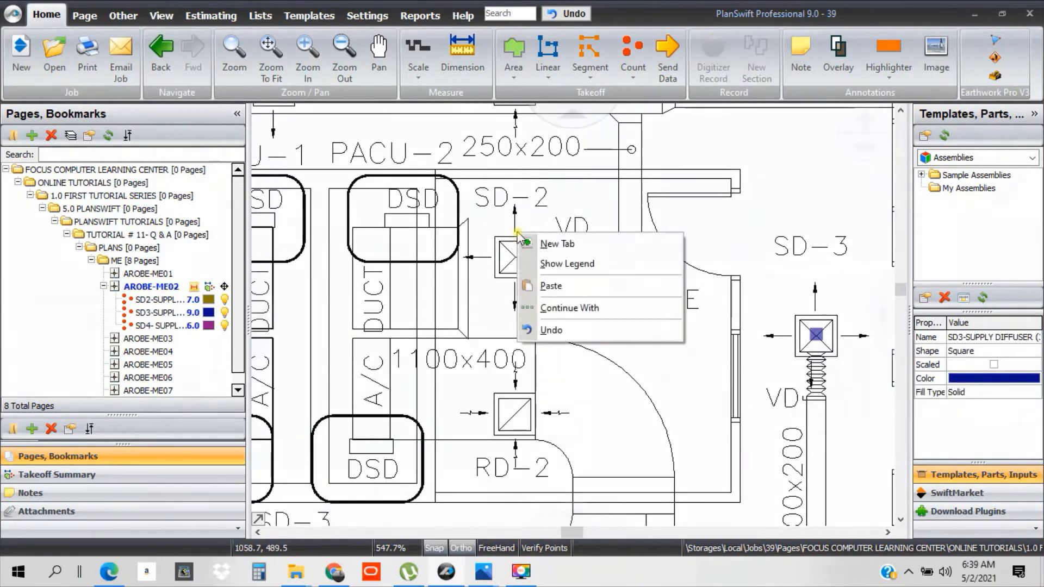
click(562, 308)
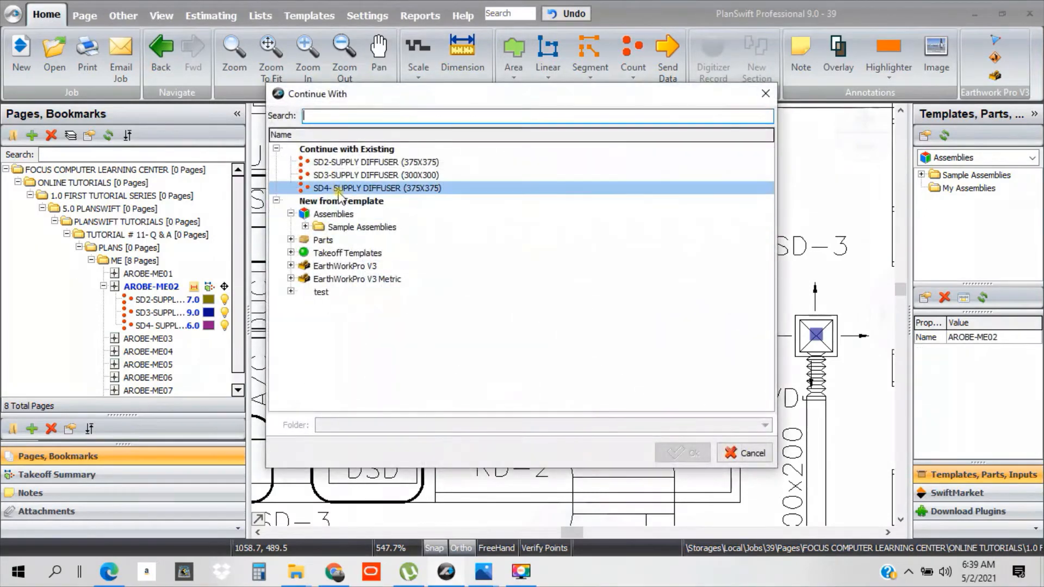
key(Up)
key(Up)
click(707, 458)
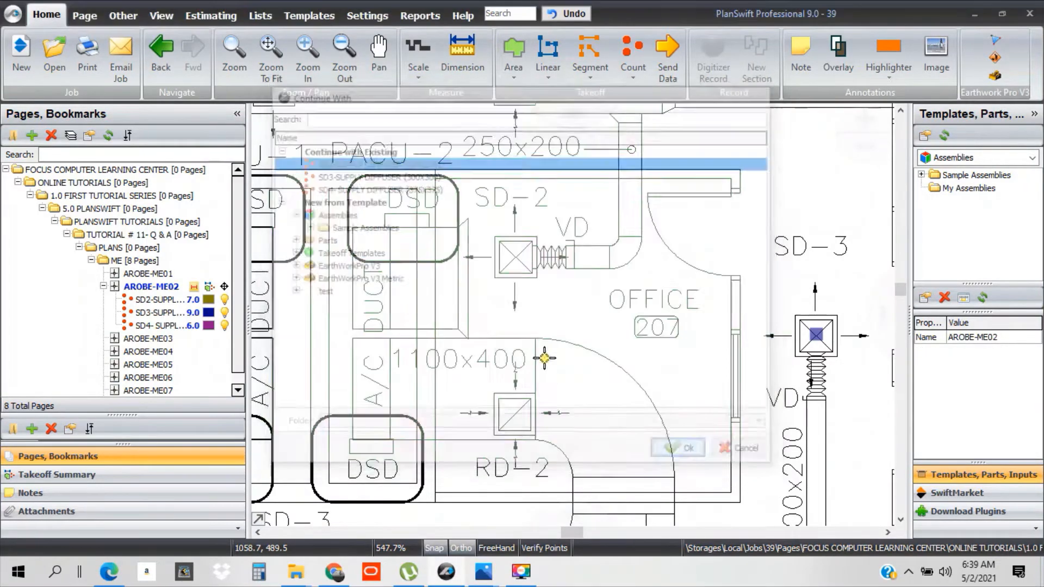
scroll(517, 278, up, 3)
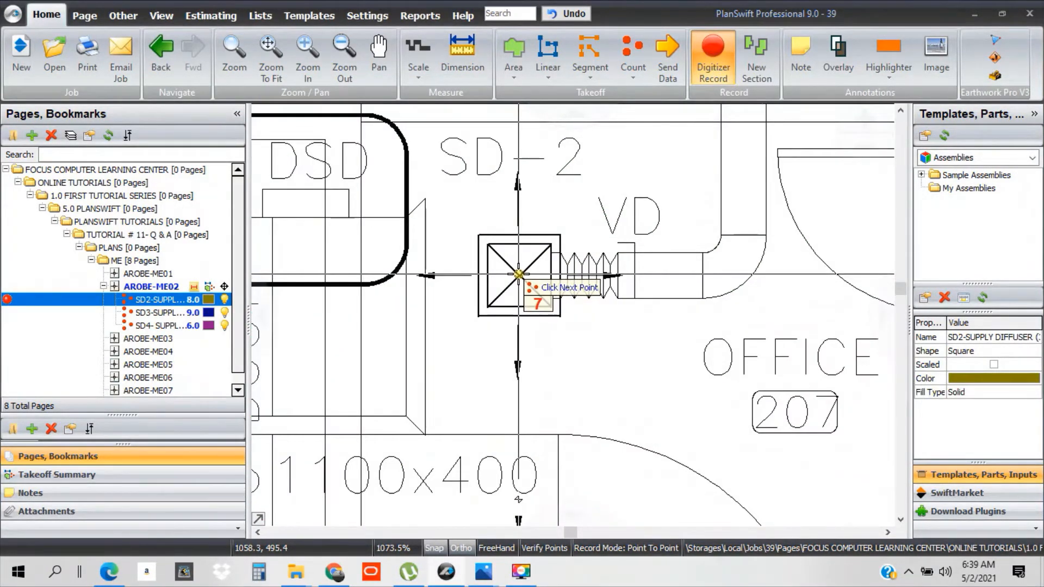
click(518, 274)
scroll(518, 274, down, 5)
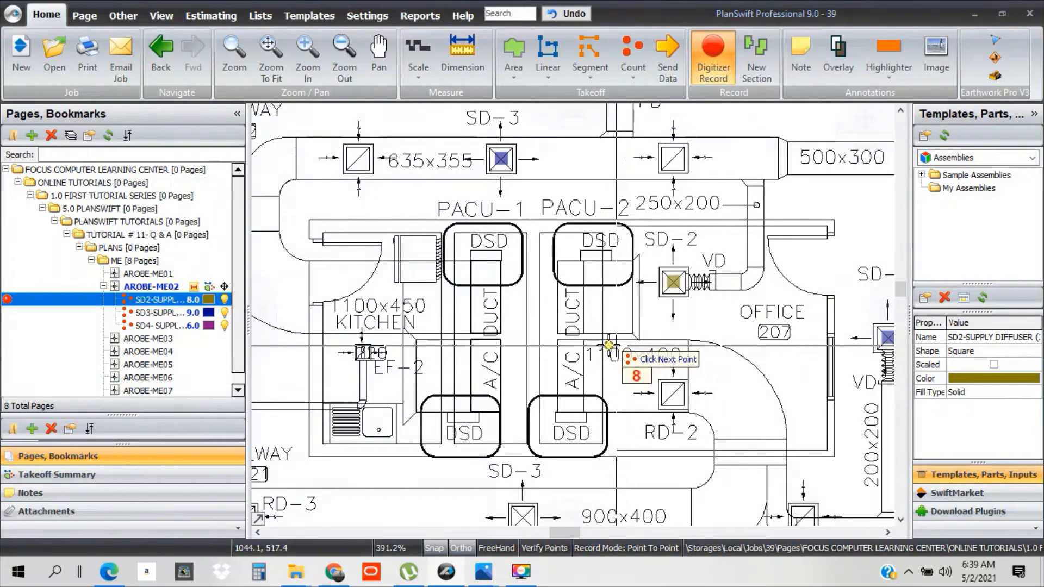
click(565, 359)
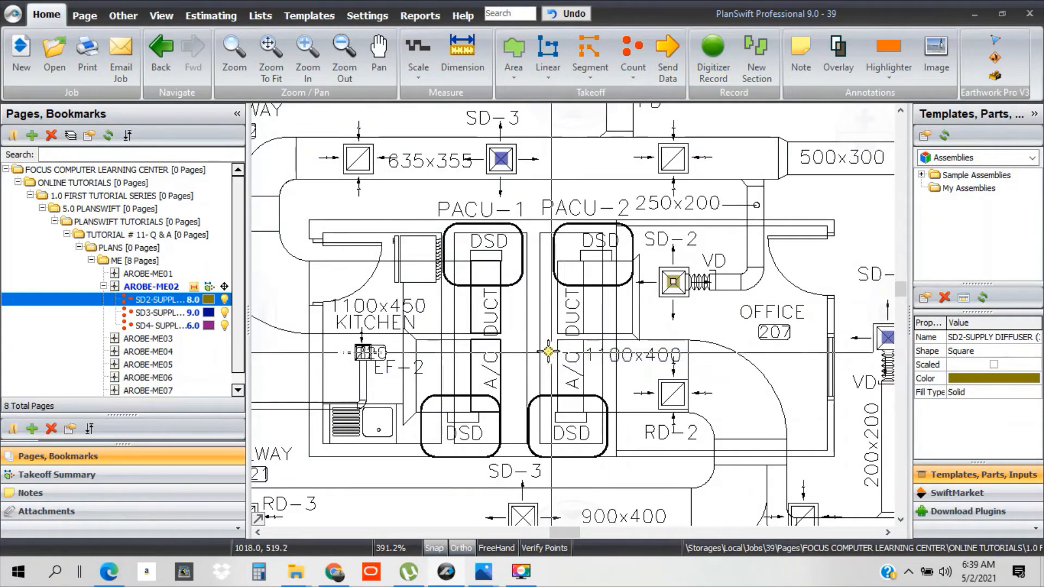
- Continue the SD3-SUPPLY DIFFUSER (300X300) count with the SD-3 diffuser between the 500x300 and 800x350 hallway ducts below men's toilet 219, and stop recording
scroll(466, 360, left, 3)
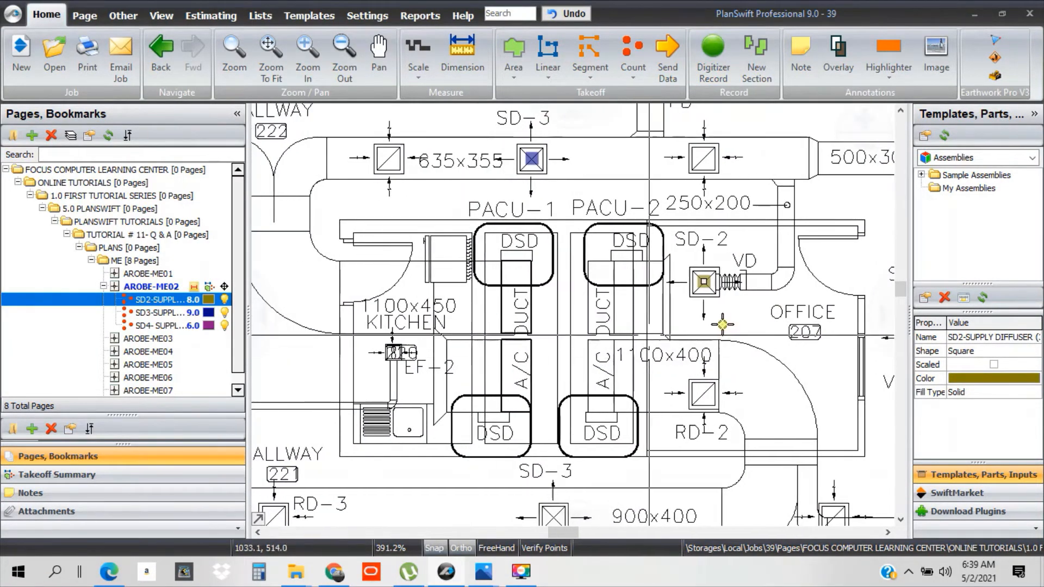
scroll(722, 324, down, 1)
scroll(653, 305, left, 2)
scroll(573, 315, left, 4)
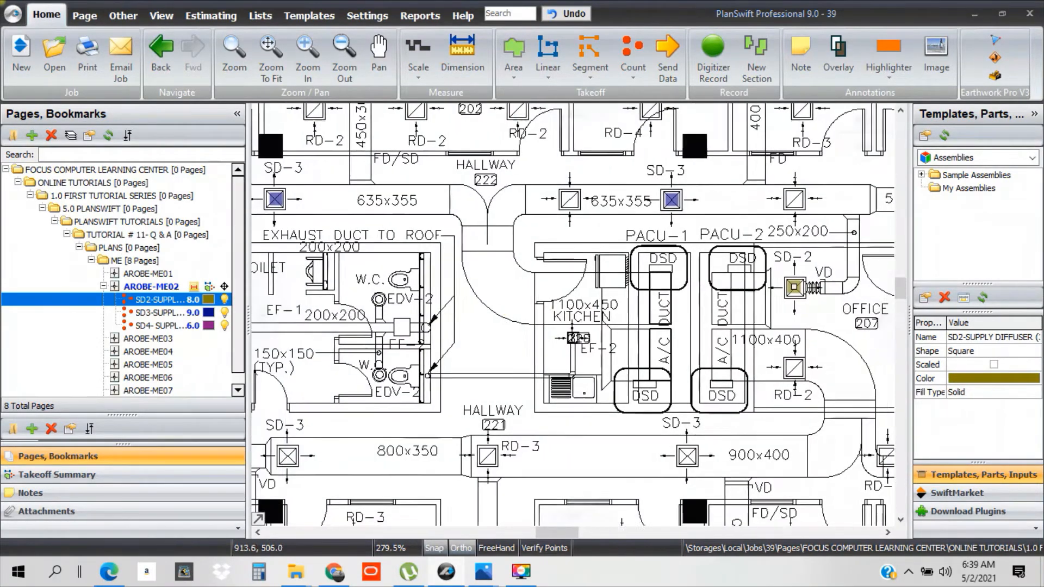
scroll(441, 322, left, 5)
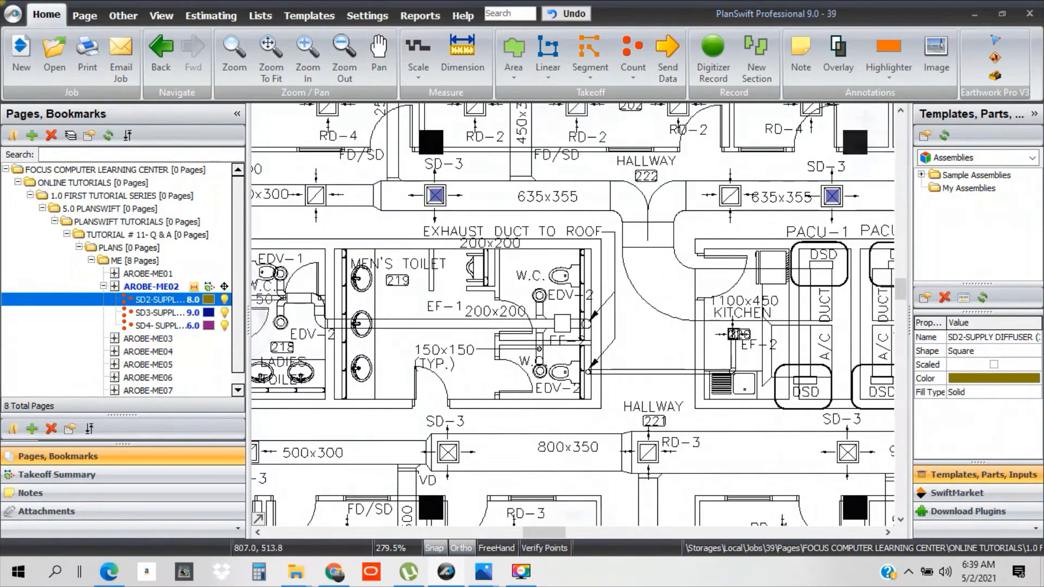
drag(425, 318, 519, 303)
drag(569, 485, 571, 377)
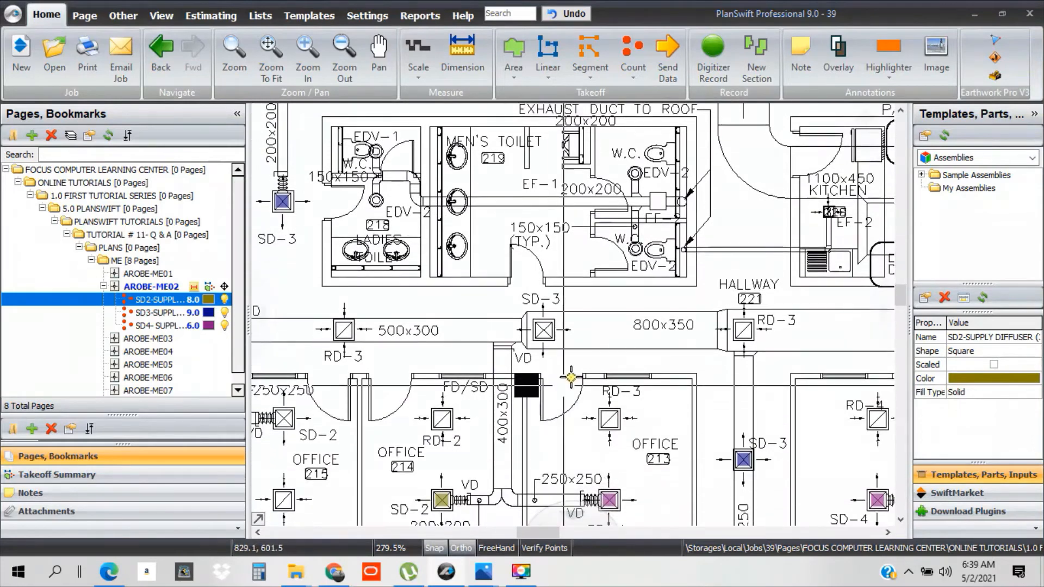
right_click(589, 344)
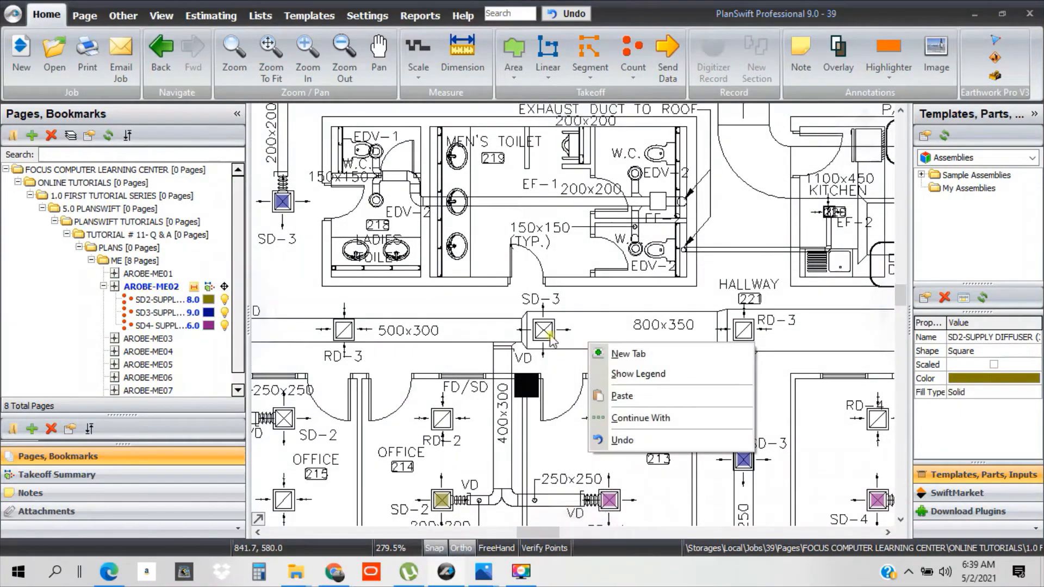
click(634, 422)
click(467, 175)
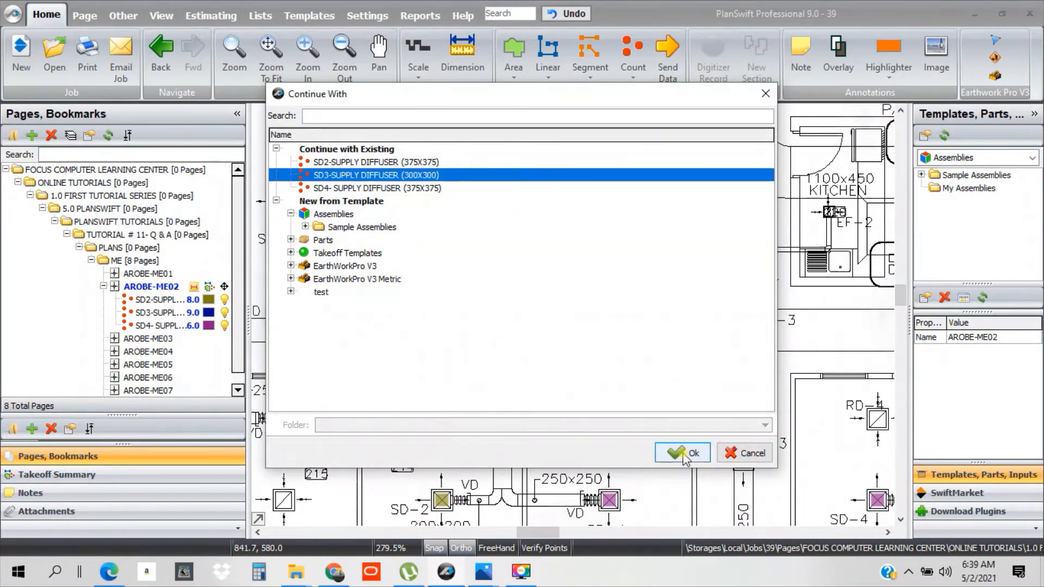
click(686, 454)
scroll(552, 332, up, 5)
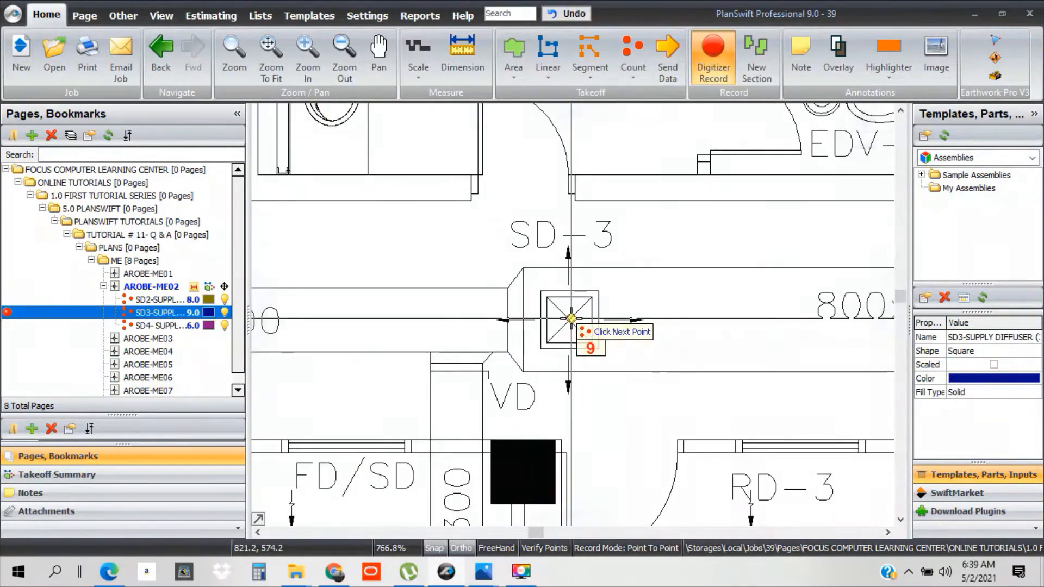
scroll(748, 343, down, 3)
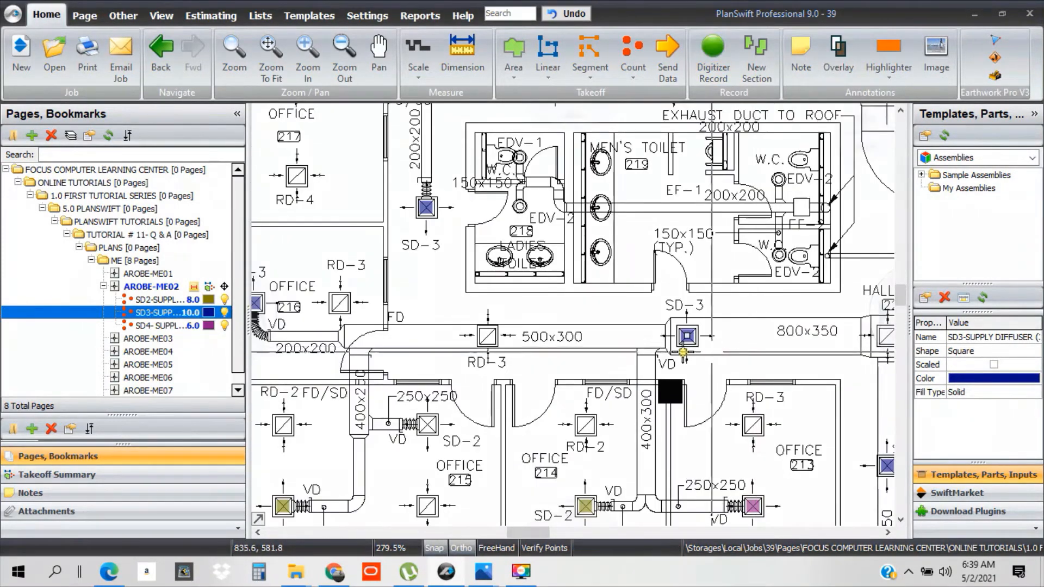
click(522, 357)
- Continue the existing SD2-SUPPLY DIFFUSER (375X375) count with the SD-2 diffuser in office 215, and stop recording
drag(470, 368, 564, 370)
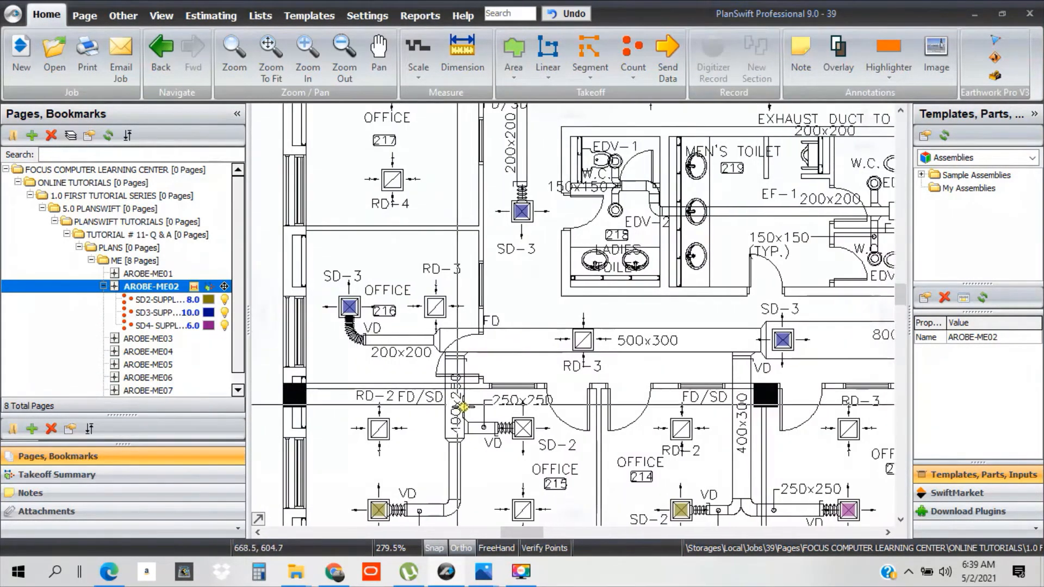
scroll(544, 433, up, 4)
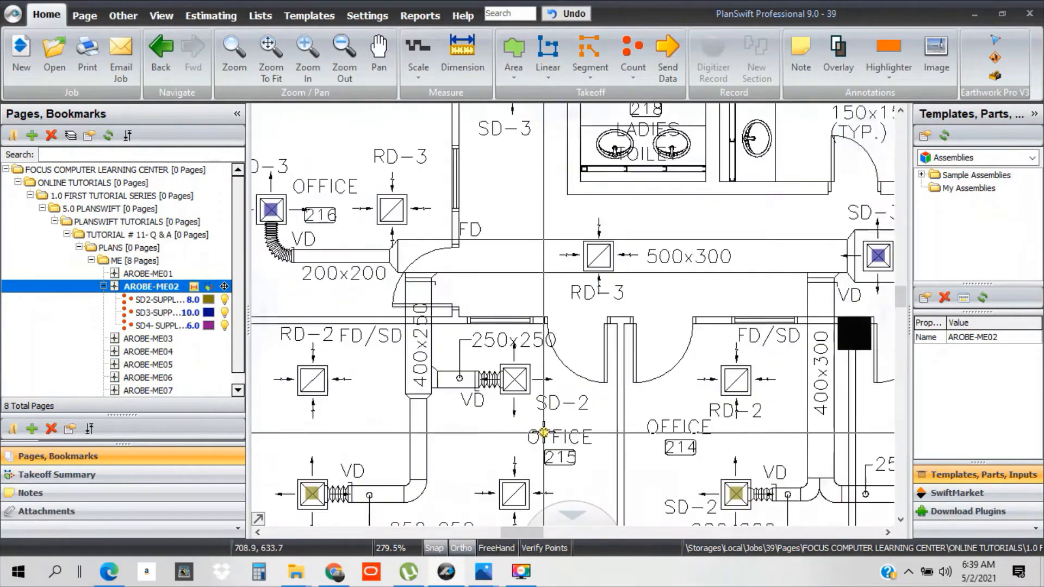
right_click(569, 359)
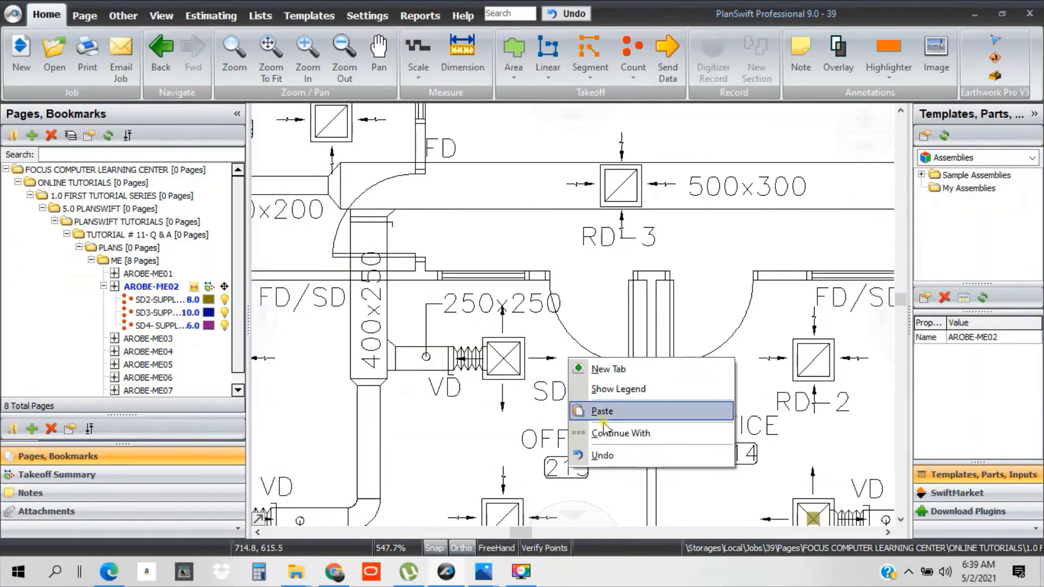
click(620, 433)
click(391, 163)
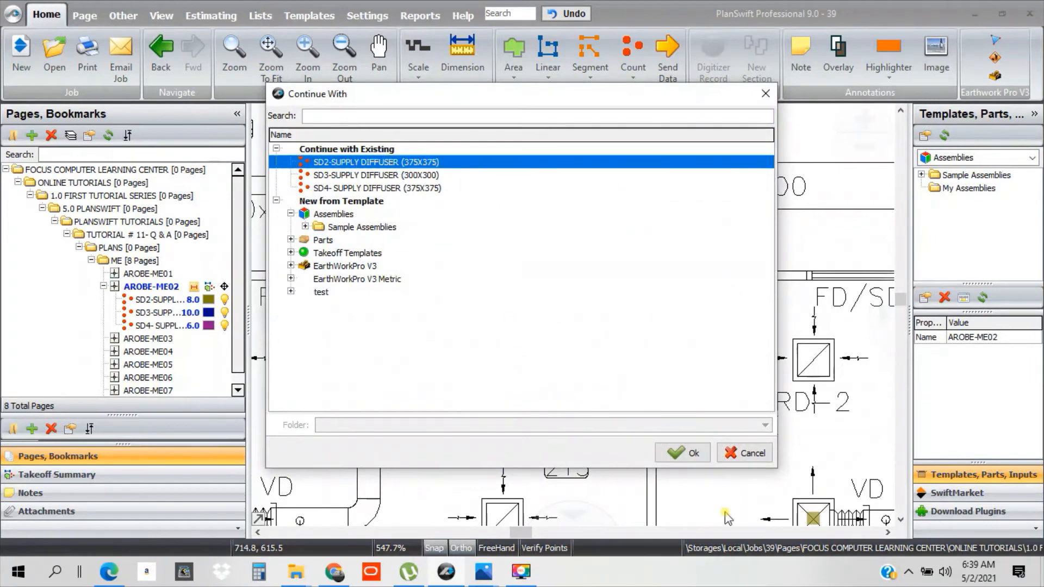
click(684, 454)
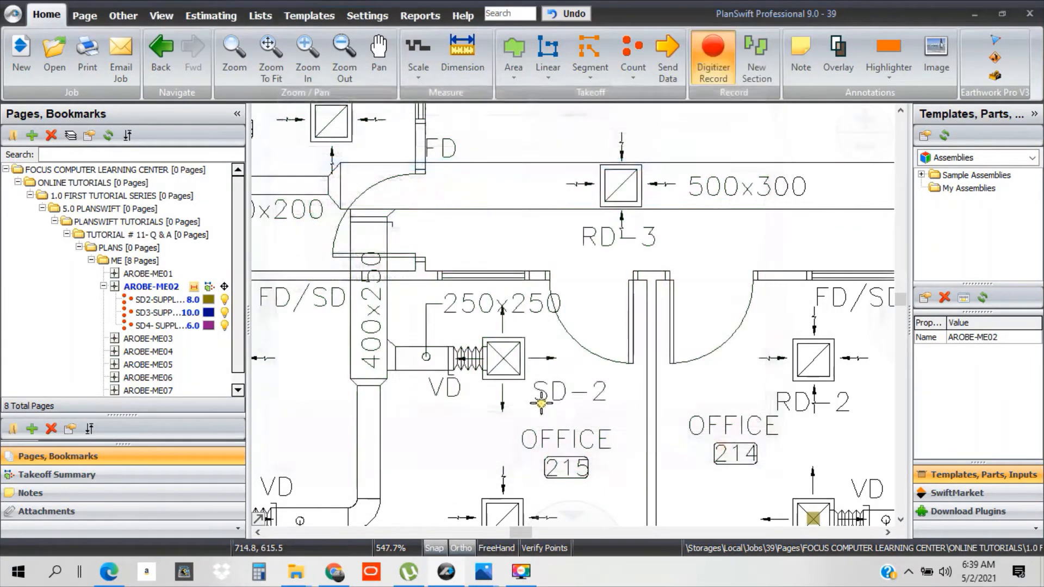
click(503, 358)
right_click(545, 384)
click(543, 410)
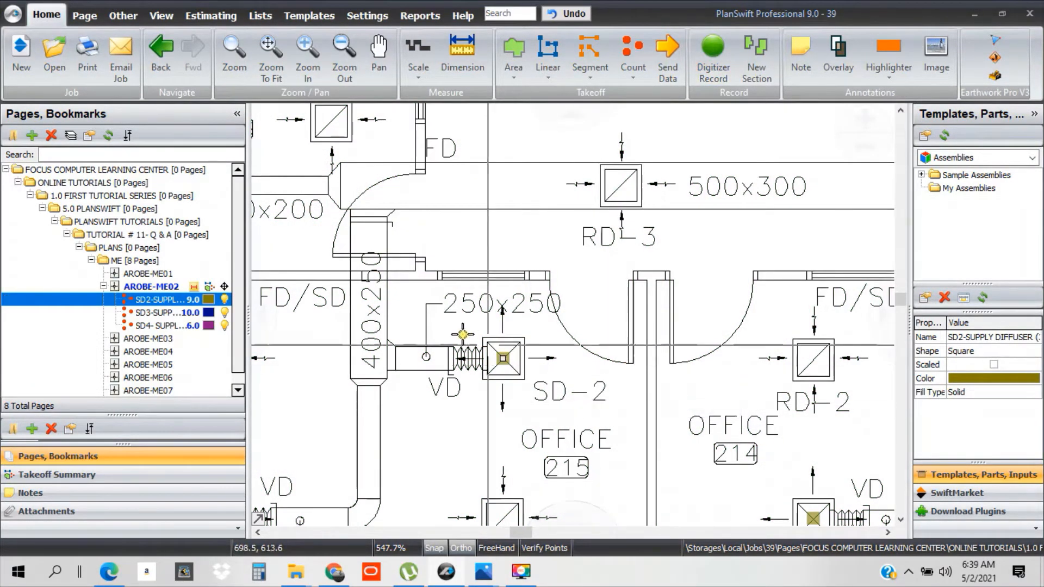
scroll(465, 266, down, 2)
key(Escape)
- Continue the existing SD4- SUPPLY DIFFUSER (375X375) count with the SD-4 diffuser in office 217, and stop recording
drag(465, 261, 503, 410)
drag(466, 350, 475, 463)
scroll(457, 266, down, 2)
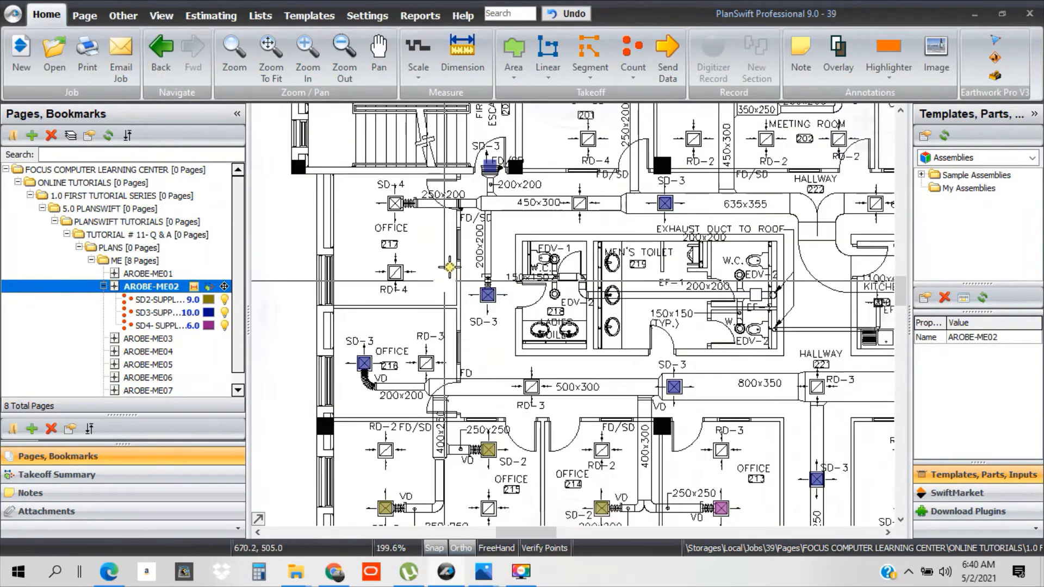
scroll(385, 203, up, 3)
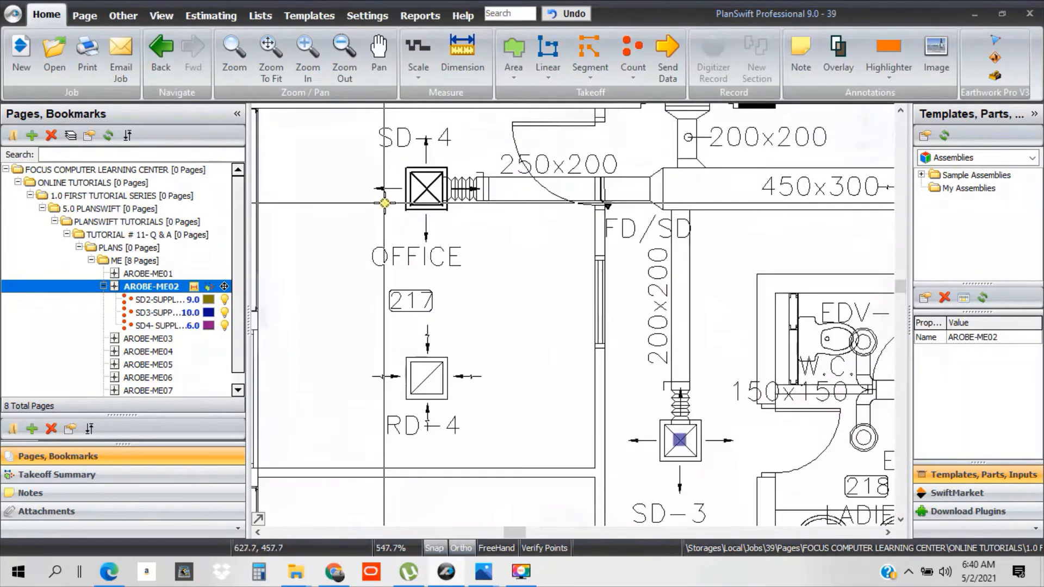
right_click(487, 246)
click(524, 327)
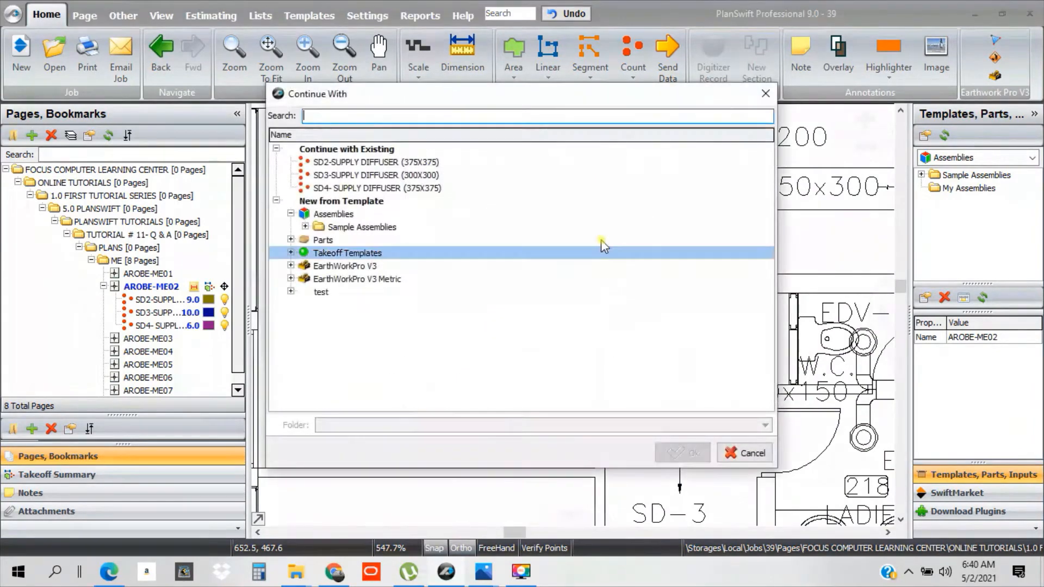
click(402, 190)
click(674, 450)
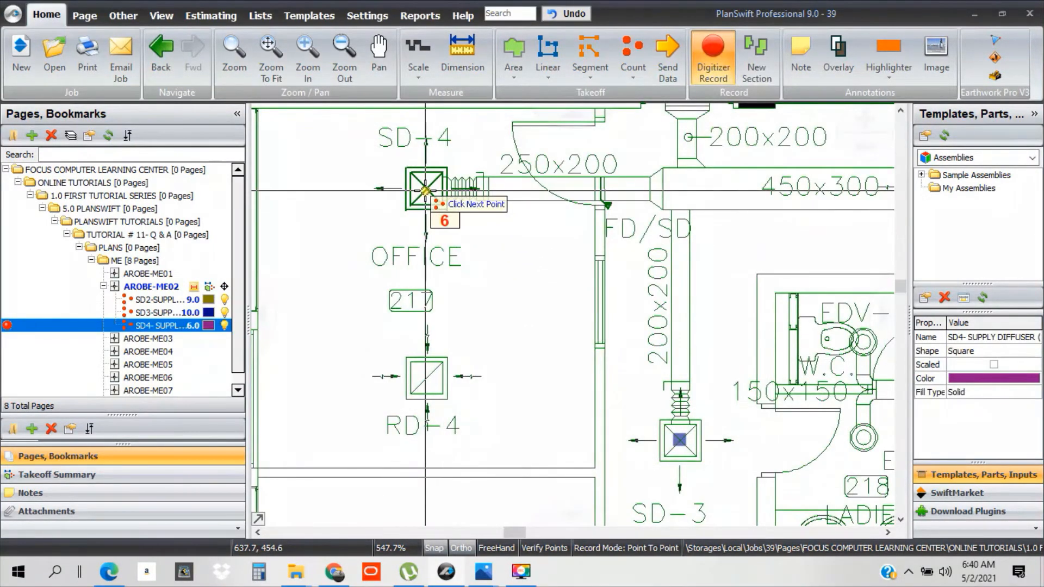
right_click(500, 286)
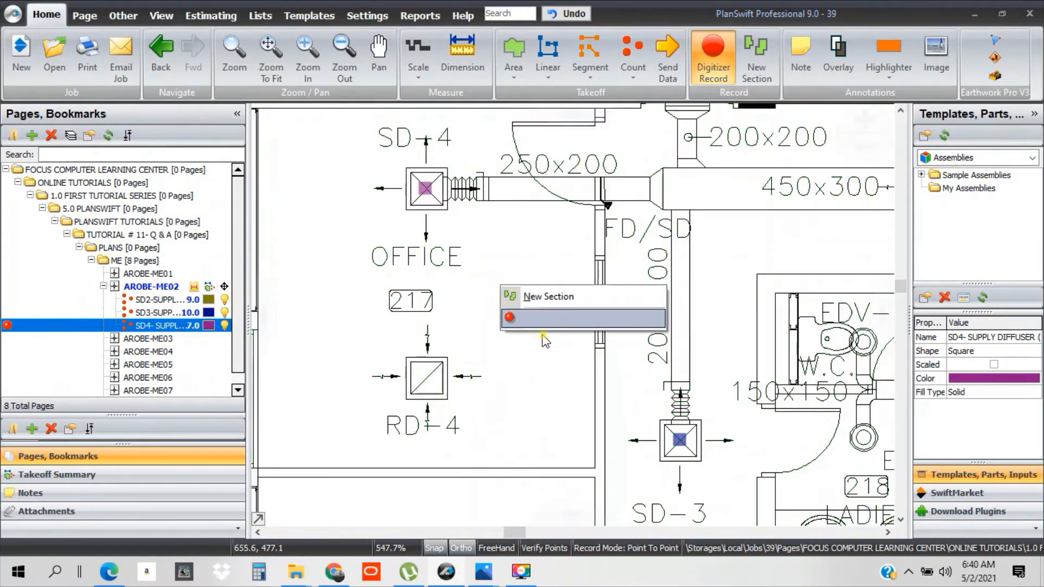
click(548, 326)
- Check the hallway and offices 201 to 206 on AROBE-ME02 for supply diffusers still missing a count marker
scroll(459, 310, down, 2)
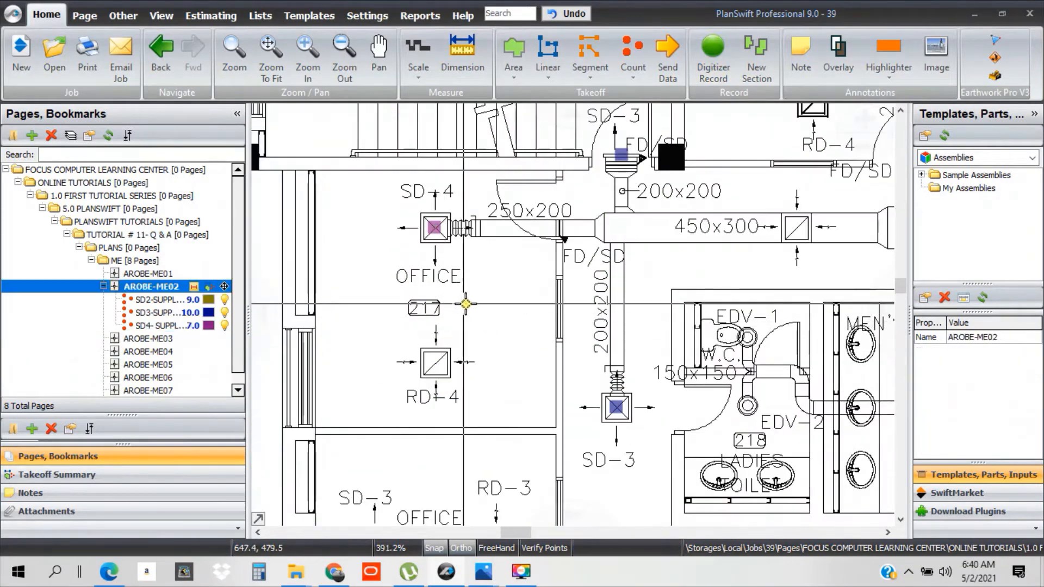
drag(460, 310, 265, 333)
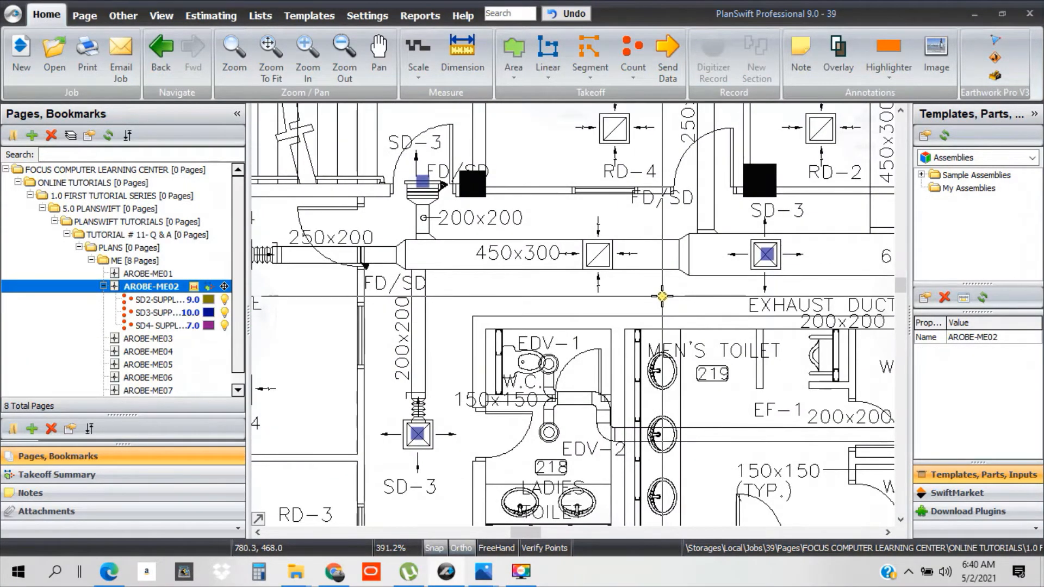
mouse_move(663, 296)
mouse_down()
mouse_move(550, 349)
mouse_move(445, 342)
mouse_up()
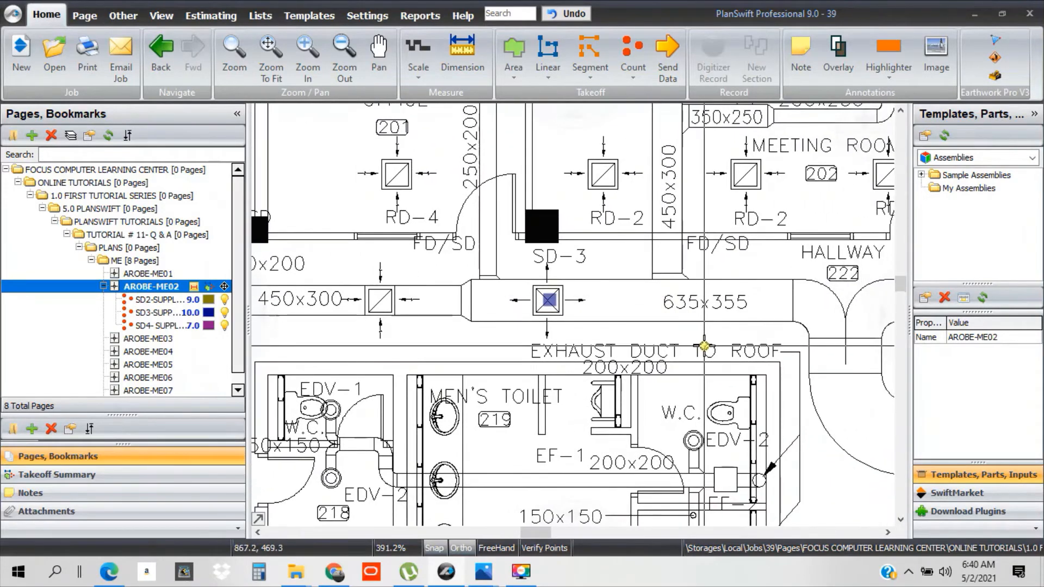
mouse_move(821, 360)
mouse_down()
mouse_move(628, 344)
mouse_move(589, 330)
mouse_up()
mouse_move(744, 320)
mouse_down()
mouse_move(669, 304)
mouse_move(461, 295)
mouse_move(357, 296)
mouse_move(271, 312)
mouse_up()
drag(663, 296, 395, 327)
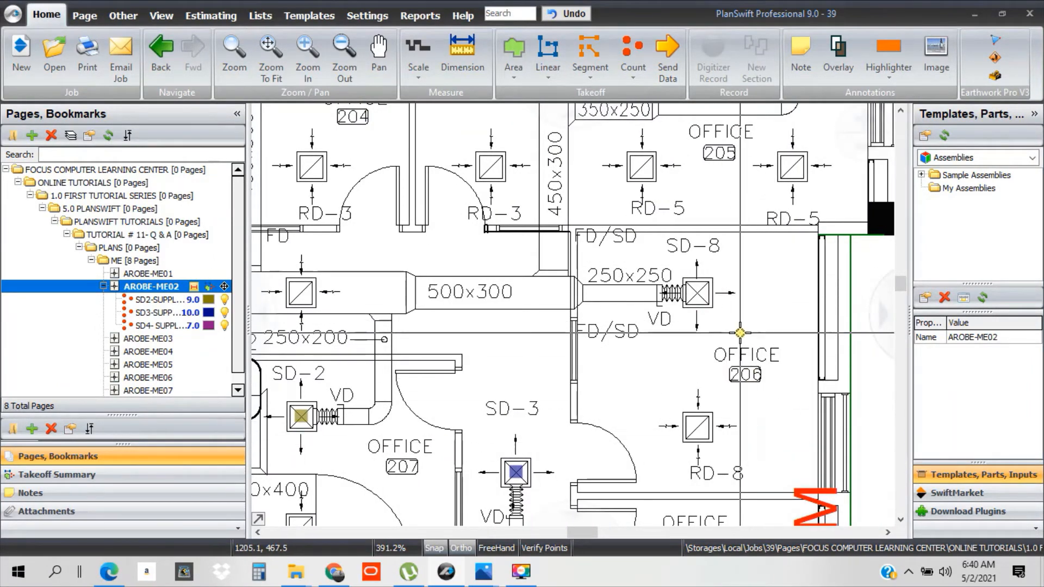
mouse_move(685, 231)
mouse_down()
mouse_move(660, 277)
mouse_move(658, 334)
mouse_move(664, 376)
mouse_move(708, 380)
mouse_up()
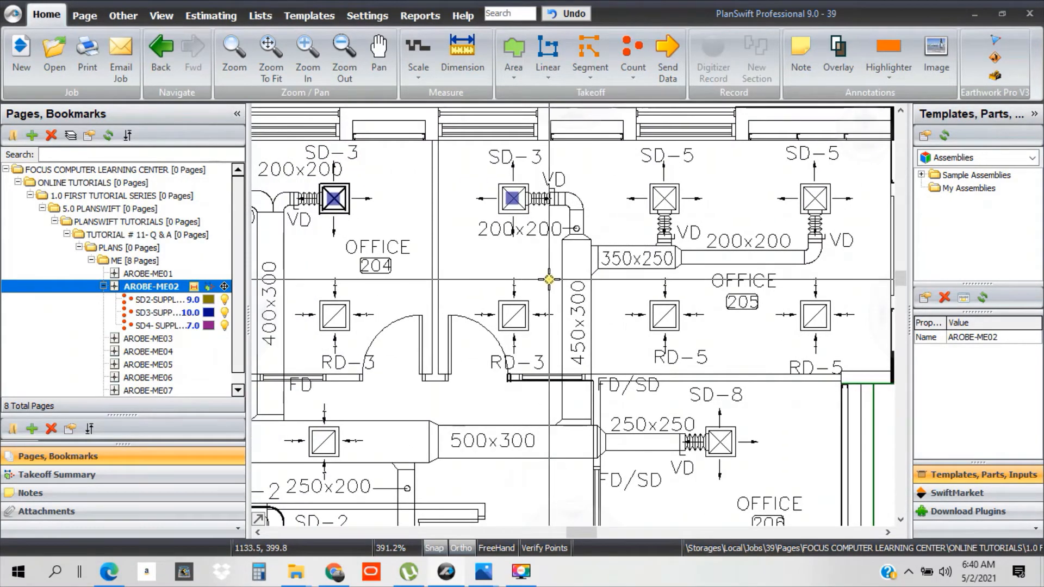
drag(550, 279, 703, 268)
drag(472, 278, 808, 282)
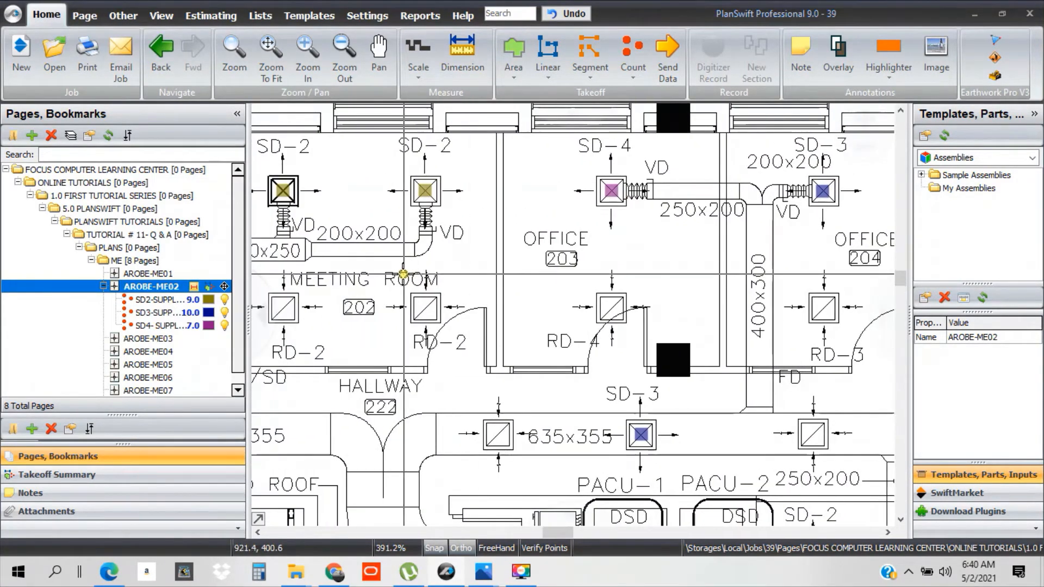
drag(403, 274, 690, 274)
drag(372, 274, 510, 270)
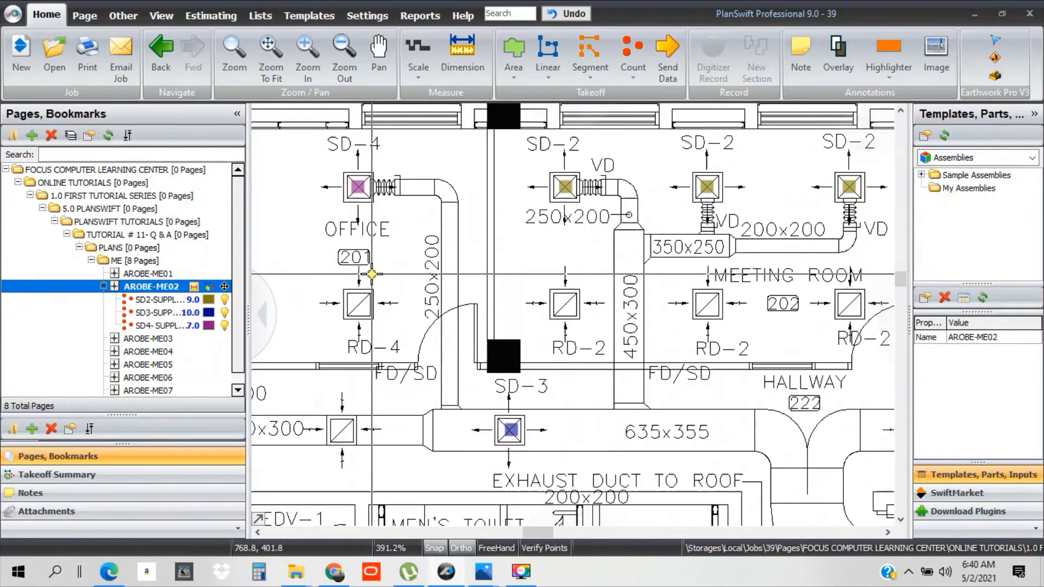
drag(376, 289, 418, 289)
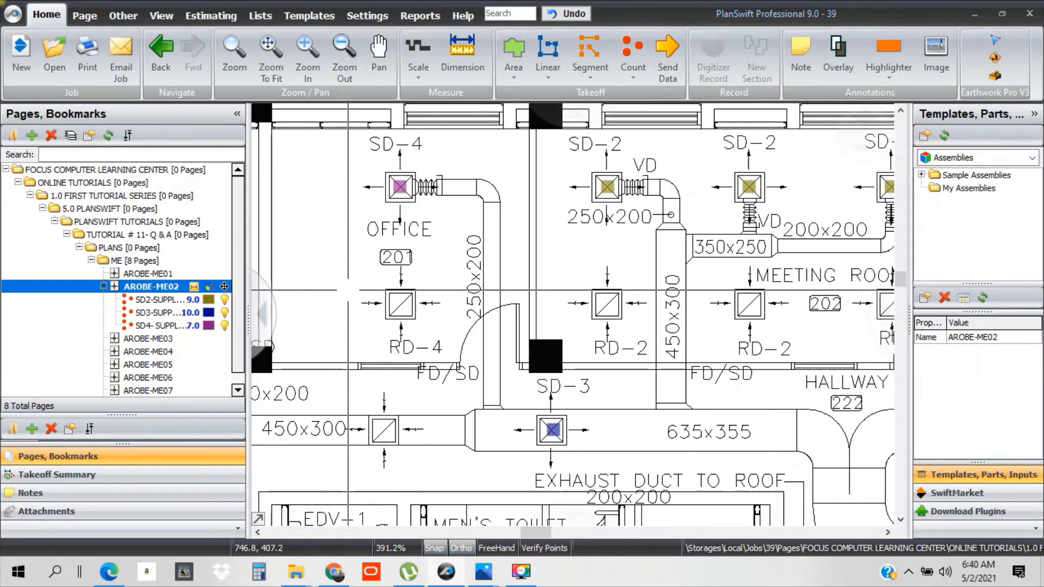
scroll(348, 290, down, 3)
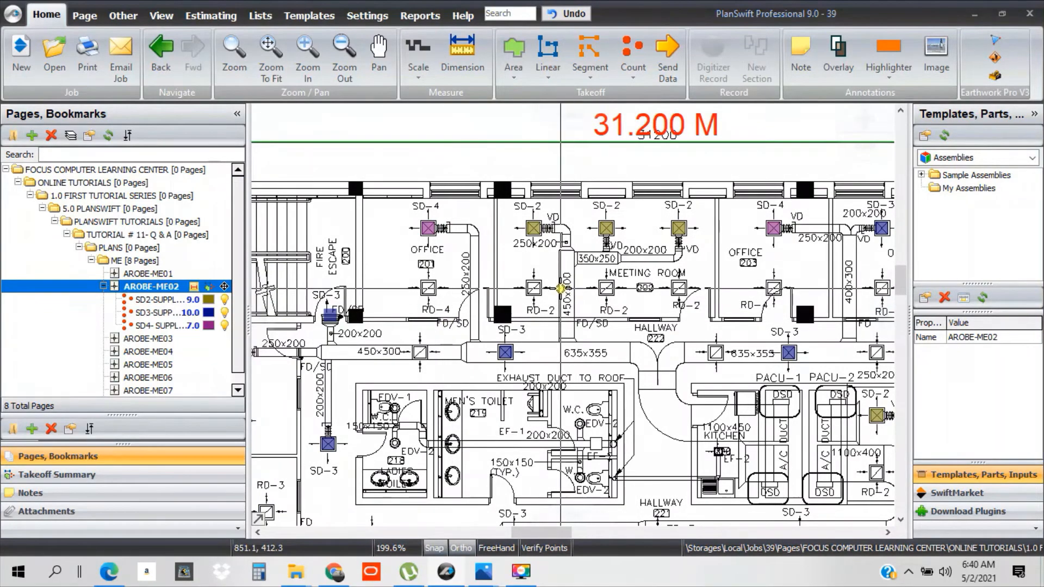
scroll(561, 290, up, 1)
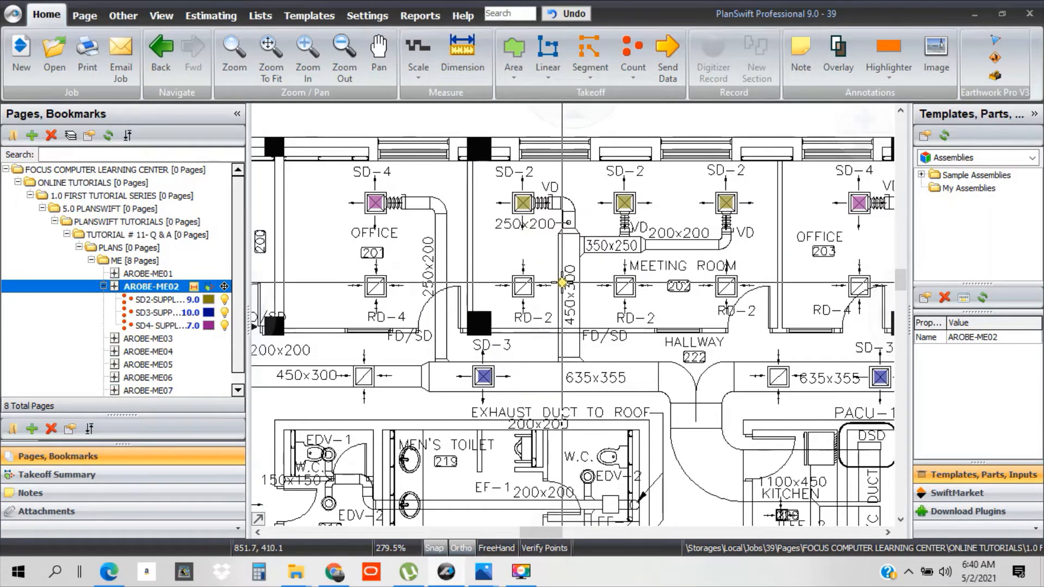
scroll(559, 282, down, 1)
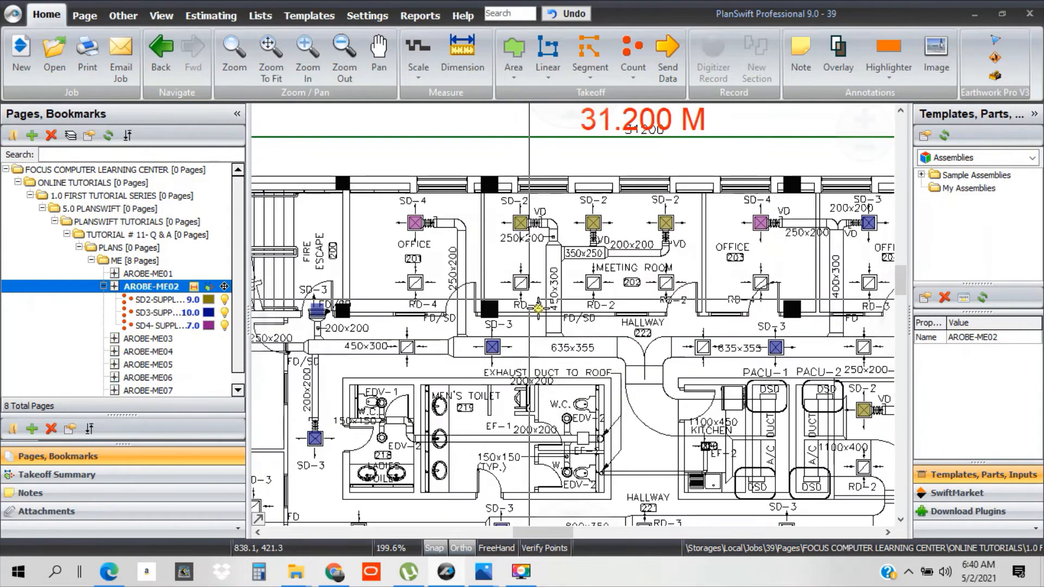
scroll(546, 283, up, 3)
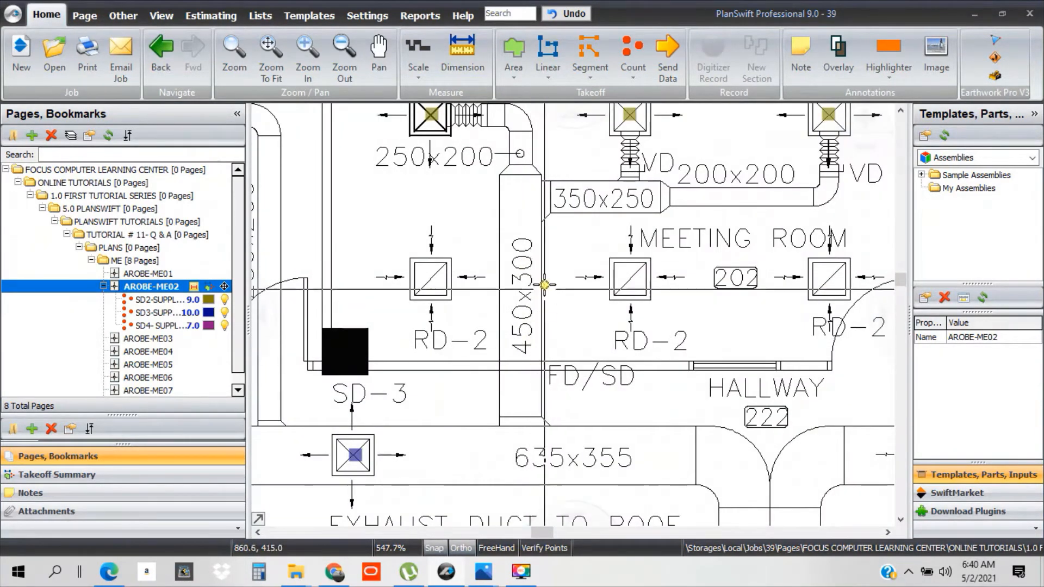
scroll(533, 281, down, 1)
- Create a segment takeoff named DUCT-SIZE:250X200 with a solid fill for the duct serving office 201
drag(537, 280, 582, 283)
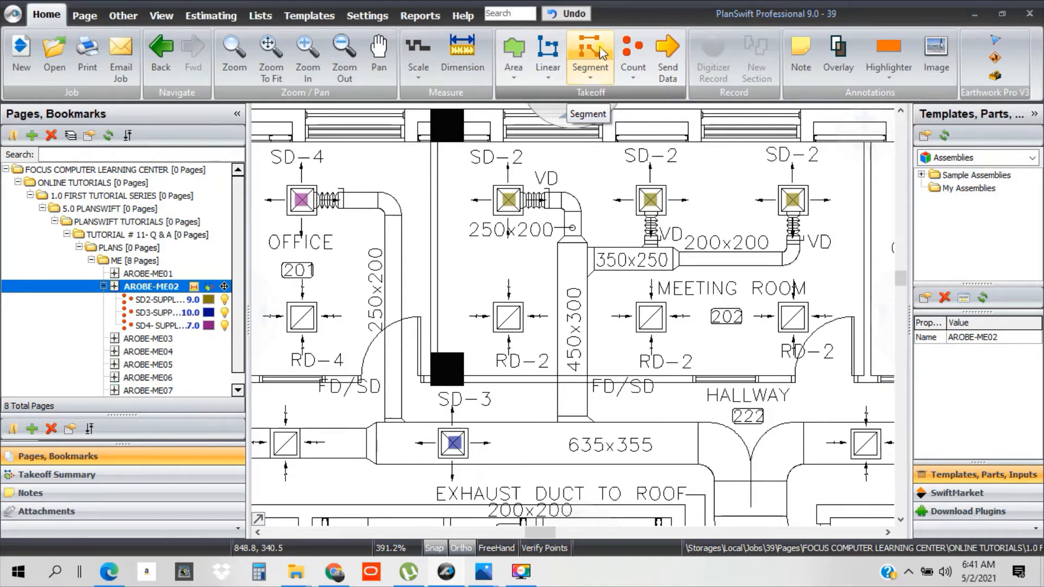
click(589, 53)
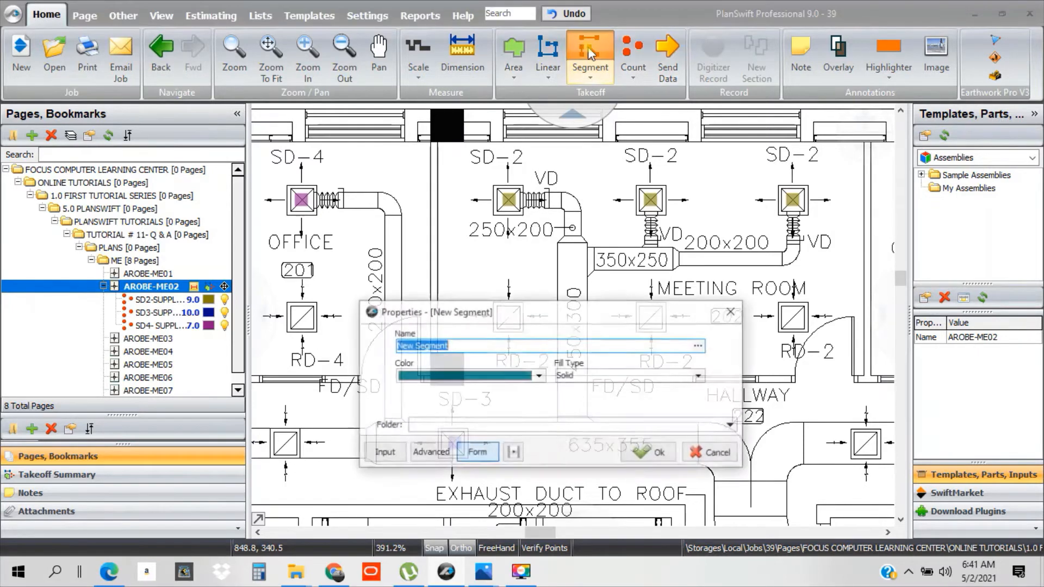
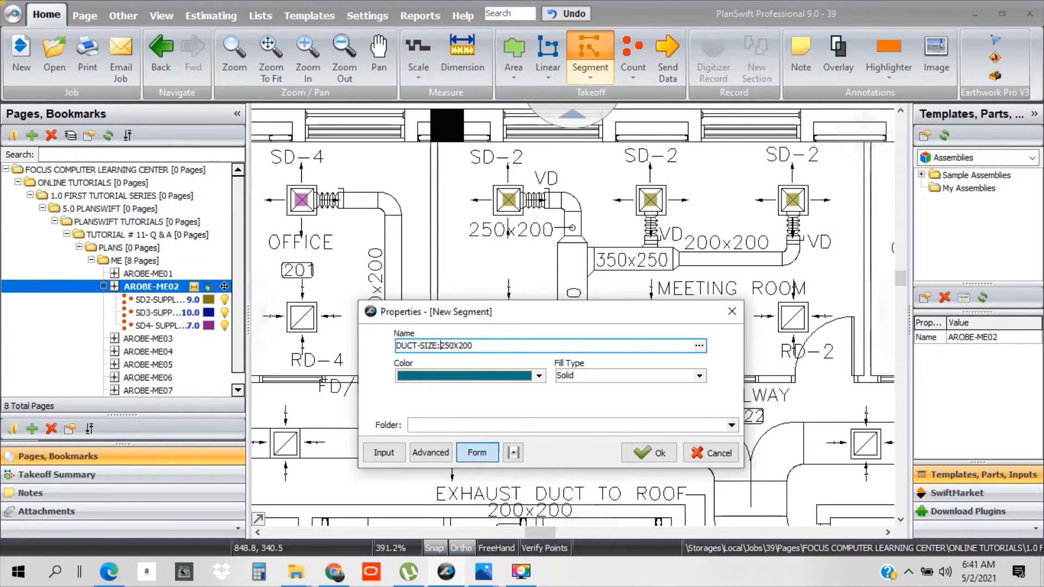
click(654, 453)
scroll(408, 373, up, 5)
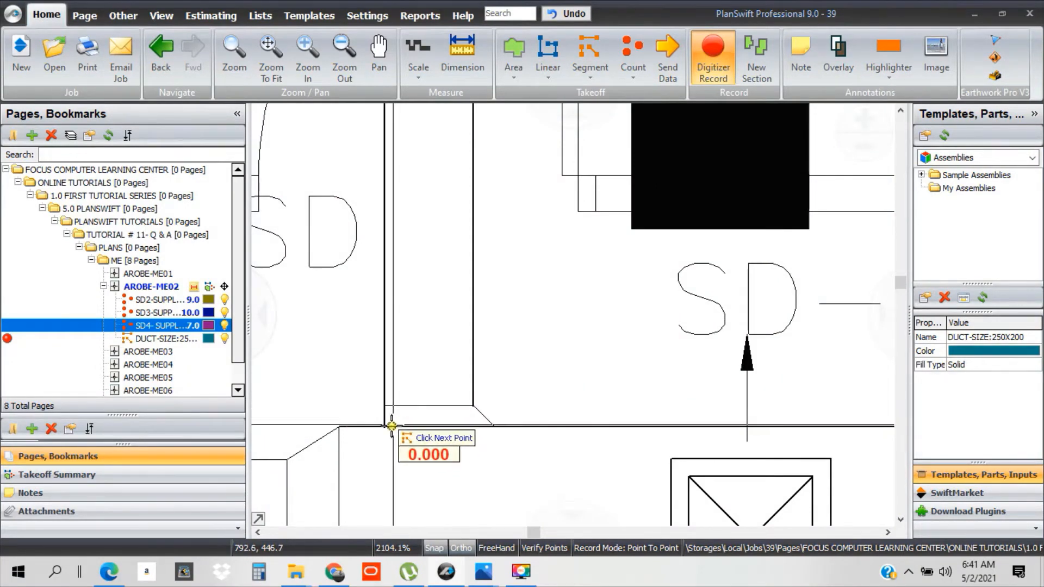
click(382, 430)
scroll(383, 429, down, 2)
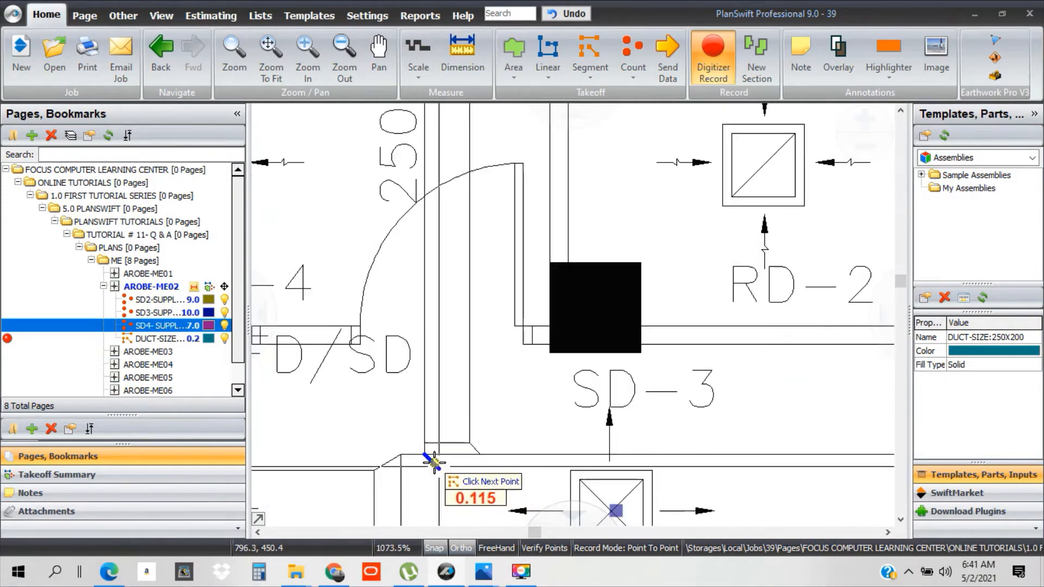
scroll(464, 380, down, 4)
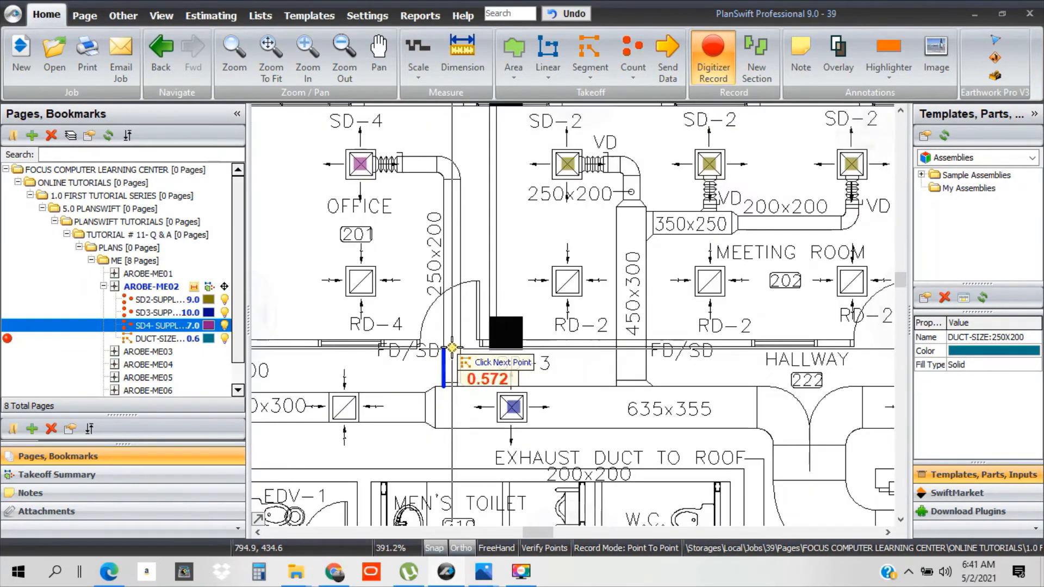
scroll(450, 180, up, 5)
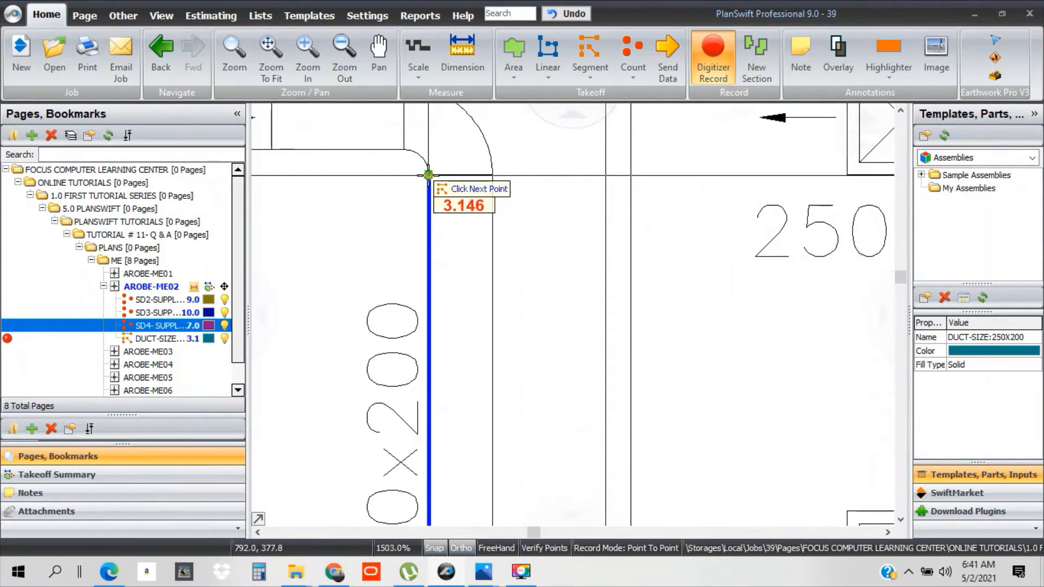
click(428, 174)
scroll(430, 175, down, 3)
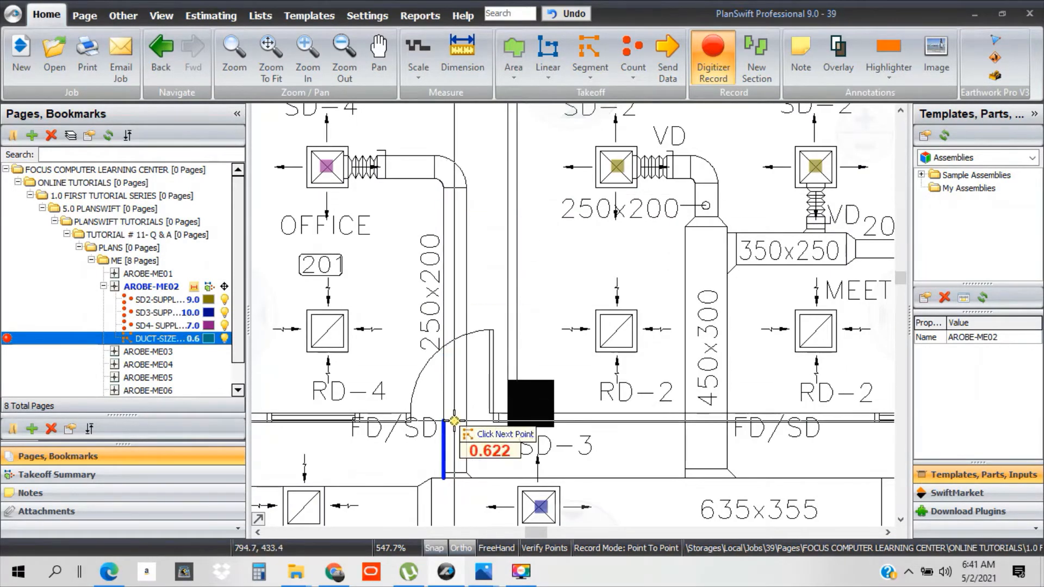
- Trace the straight 250x200 duct run beside office 201 along its outer edge, about 3.1 m from the 635x355 main duct to the elbow
scroll(468, 478, up, 4)
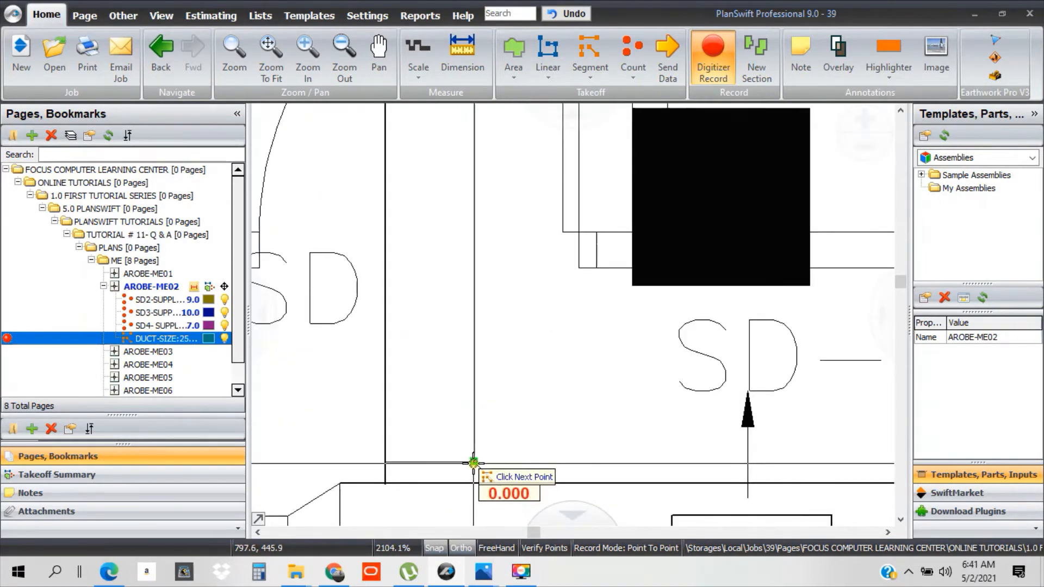
scroll(476, 307, down, 4)
scroll(476, 308, up, 3)
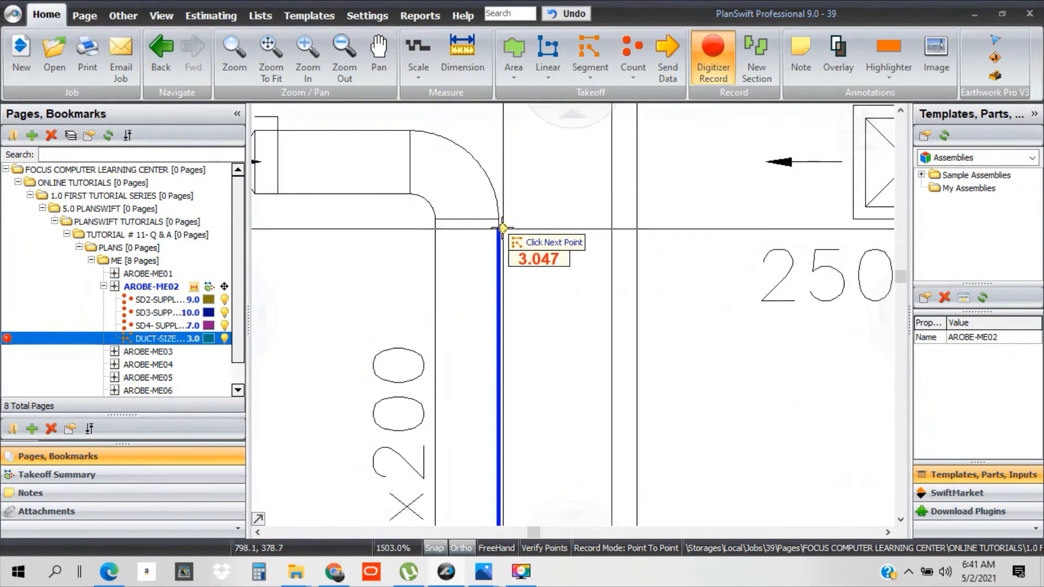
click(518, 234)
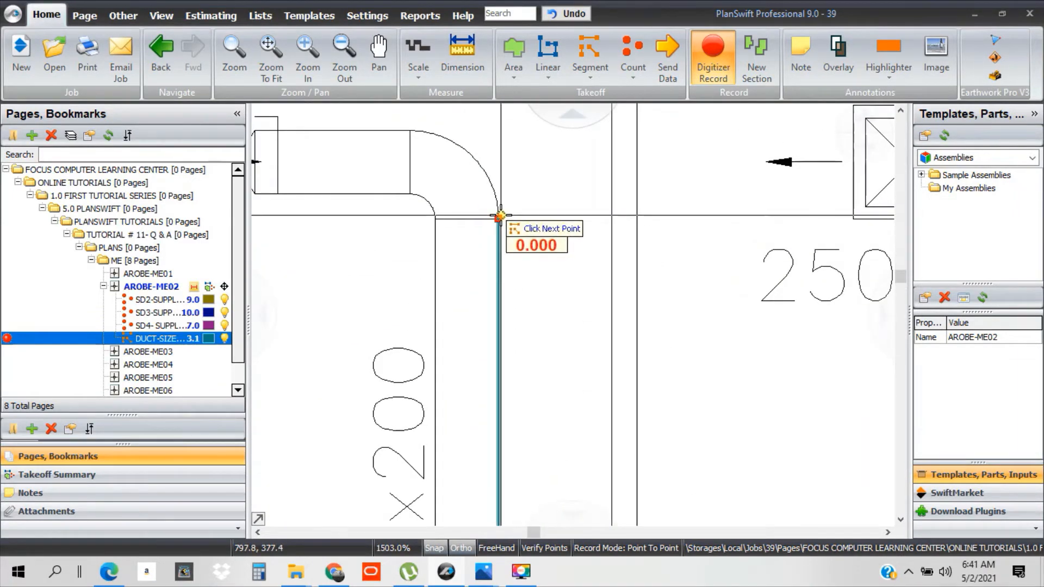
- Trace the outer curve of the 250x200 elbow near office 201 as a three-point arc ending at the horizontal duct
key(a)
scroll(472, 151, up, 4)
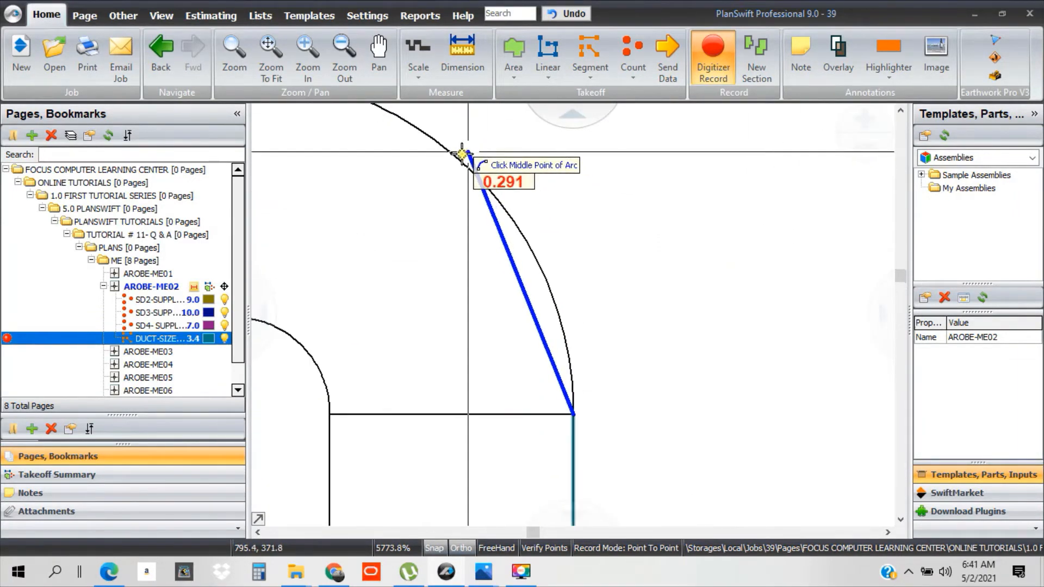
click(453, 154)
scroll(545, 302, down, 5)
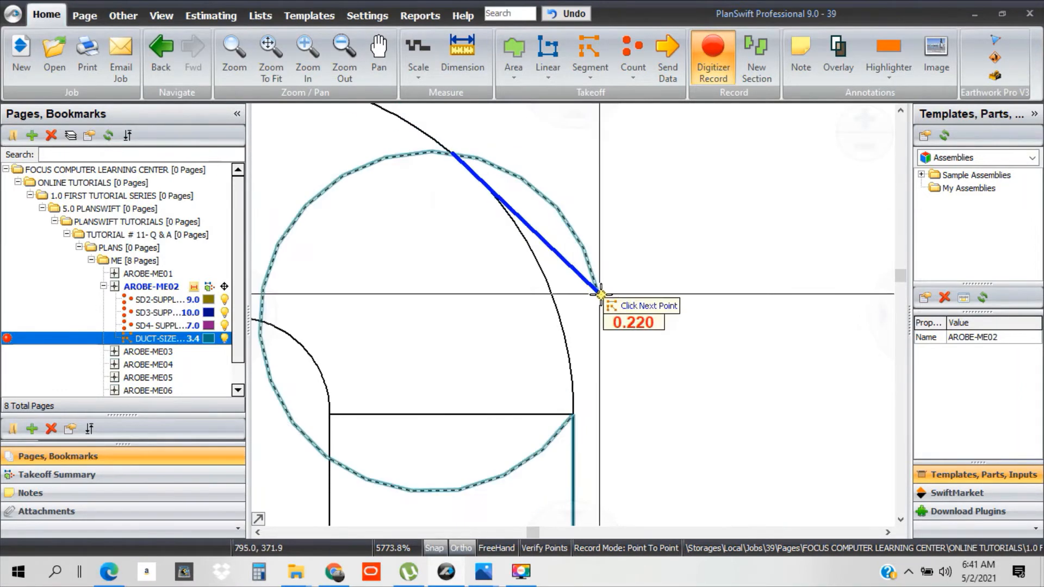
scroll(474, 229, up, 4)
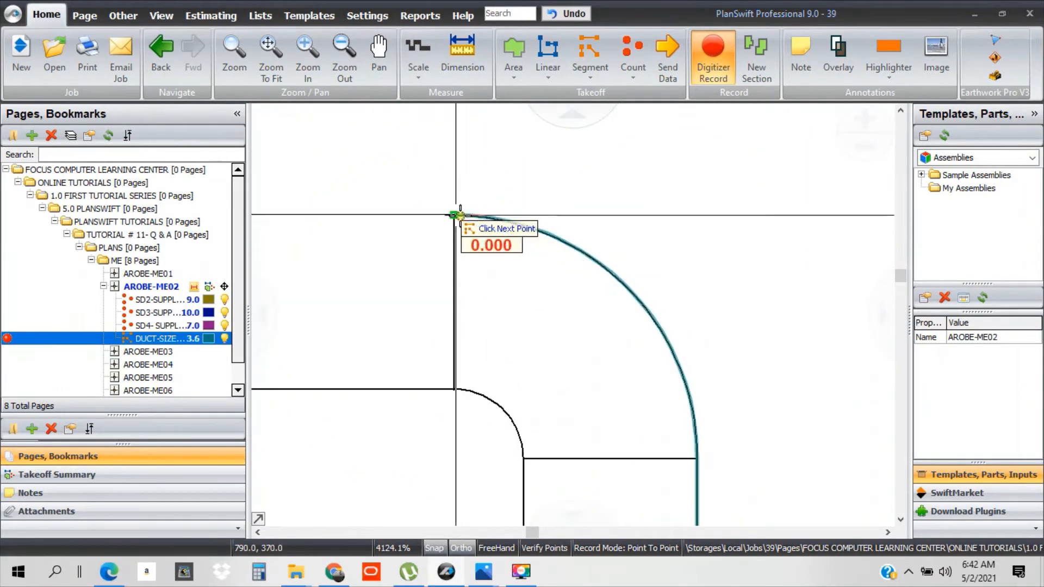
click(456, 215)
- Trace the horizontal 250x200 section about 0.6 m from the elbow to the flexible connector of office 201's diffuser, and stop recording
scroll(495, 234, down, 4)
scroll(497, 246, up, 3)
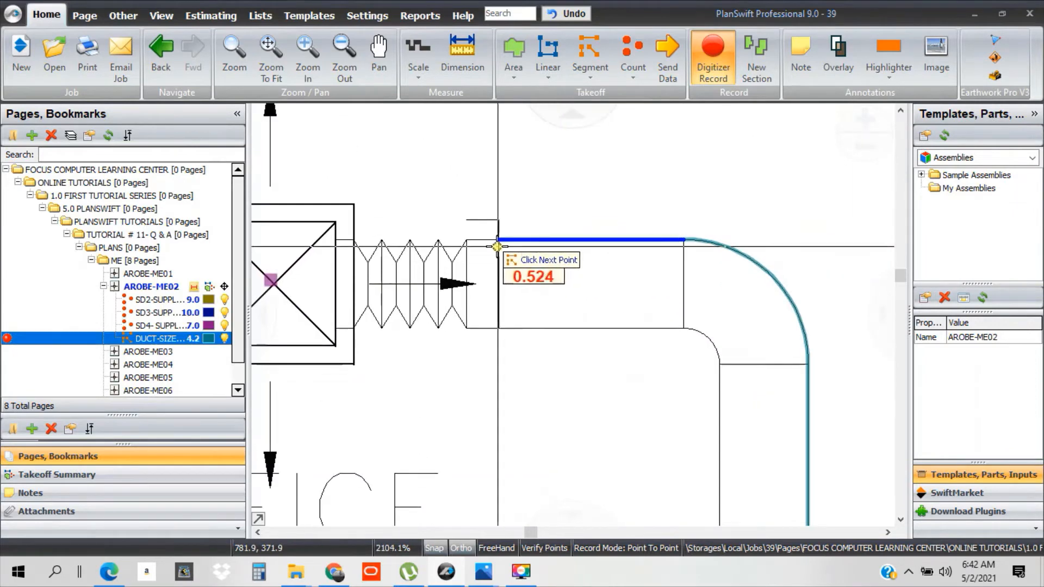
click(469, 240)
right_click(582, 235)
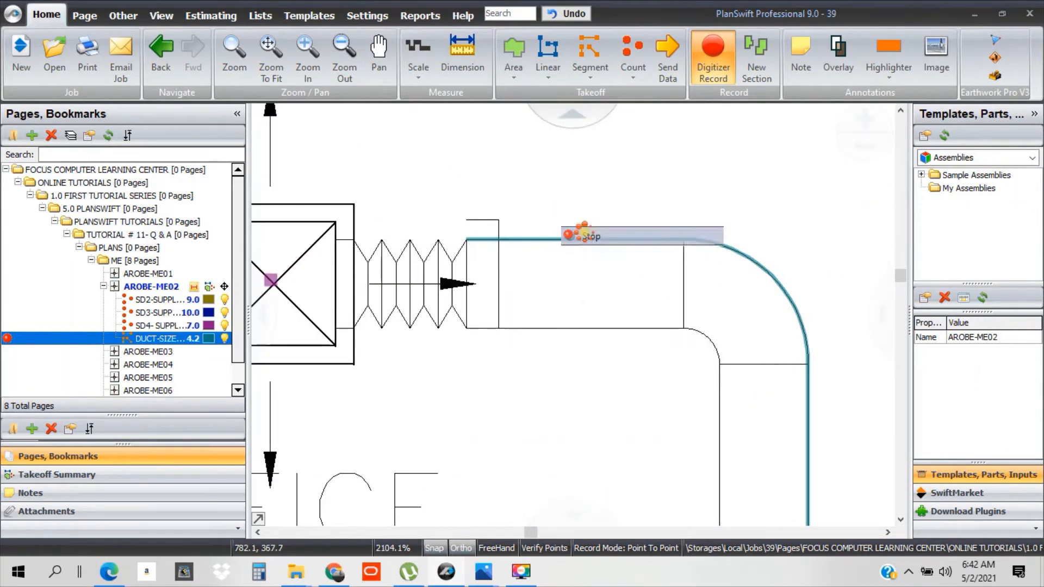
click(585, 235)
- Continue the existing DUCT-SIZE:250X200 takeoff on the short duct in meeting room 202, starting its inner edge at the 450x300 duct's reducer
scroll(560, 214, down, 4)
scroll(611, 465, up, 6)
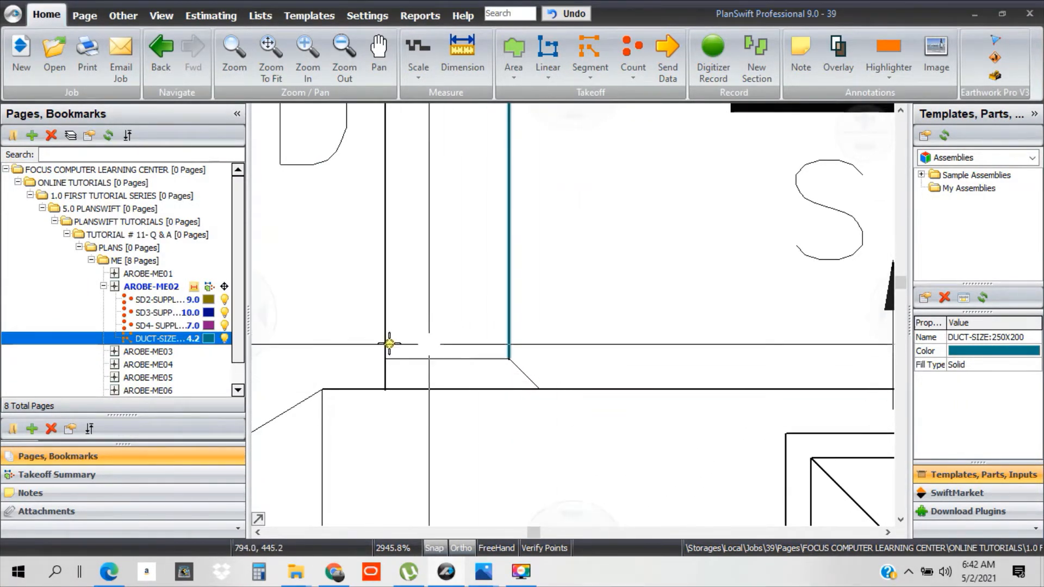
scroll(440, 330, down, 2)
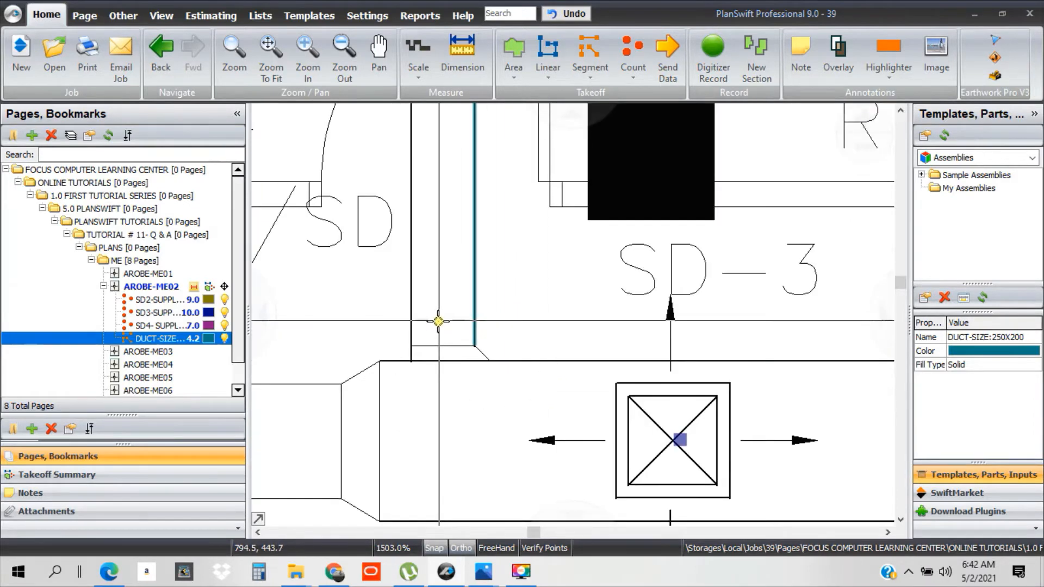
scroll(439, 322, down, 3)
scroll(438, 331, down, 1)
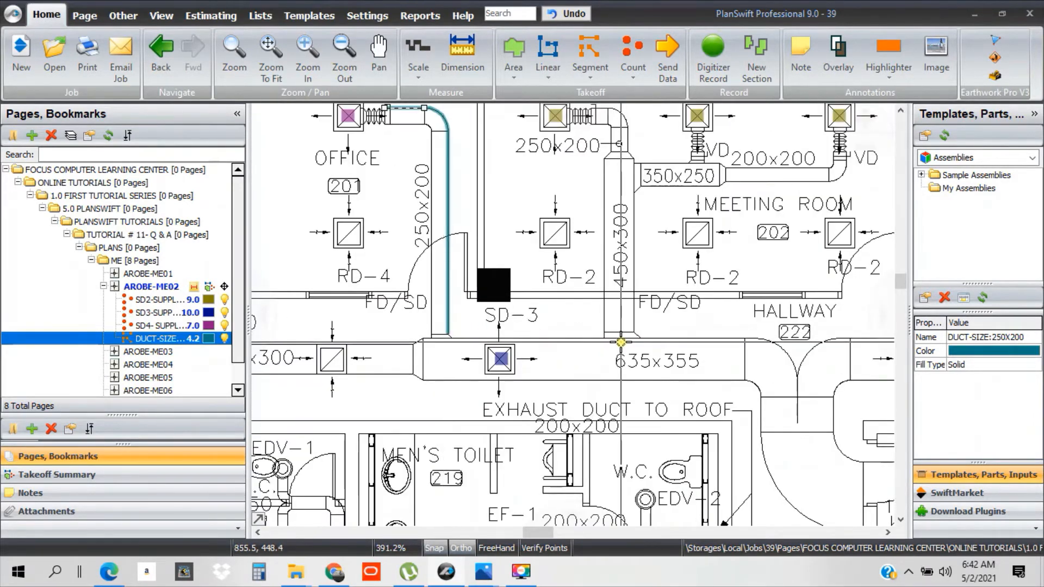
drag(622, 342, 579, 369)
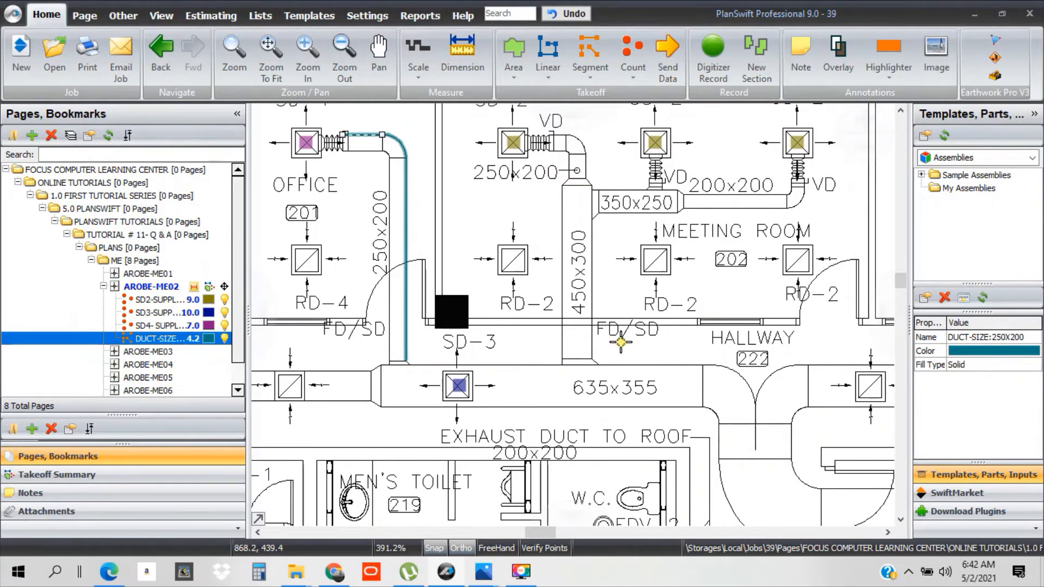
scroll(563, 174, up, 2)
drag(562, 175, 537, 274)
right_click(580, 244)
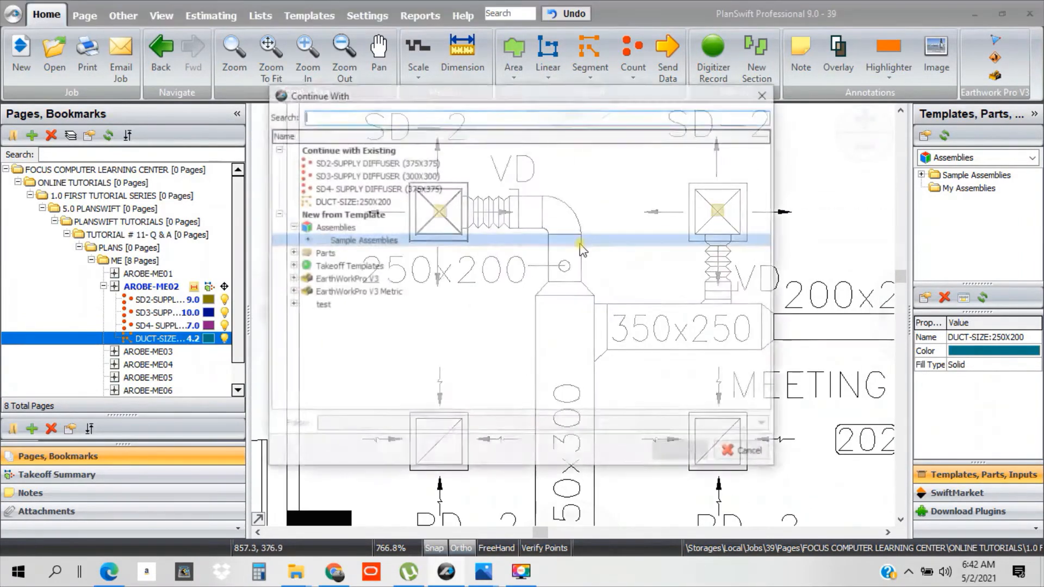
click(367, 201)
click(681, 454)
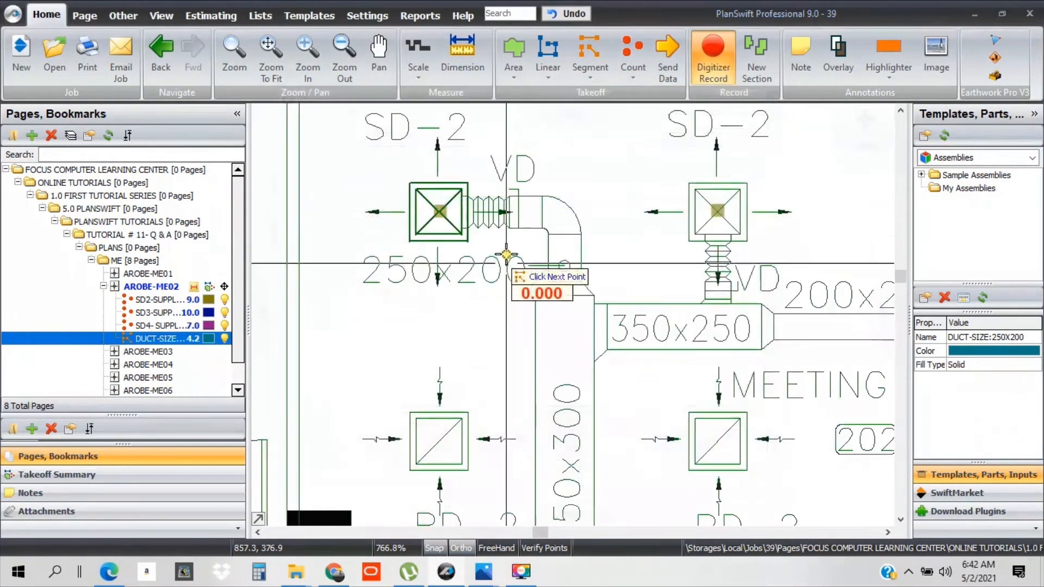
scroll(683, 348, up, 3)
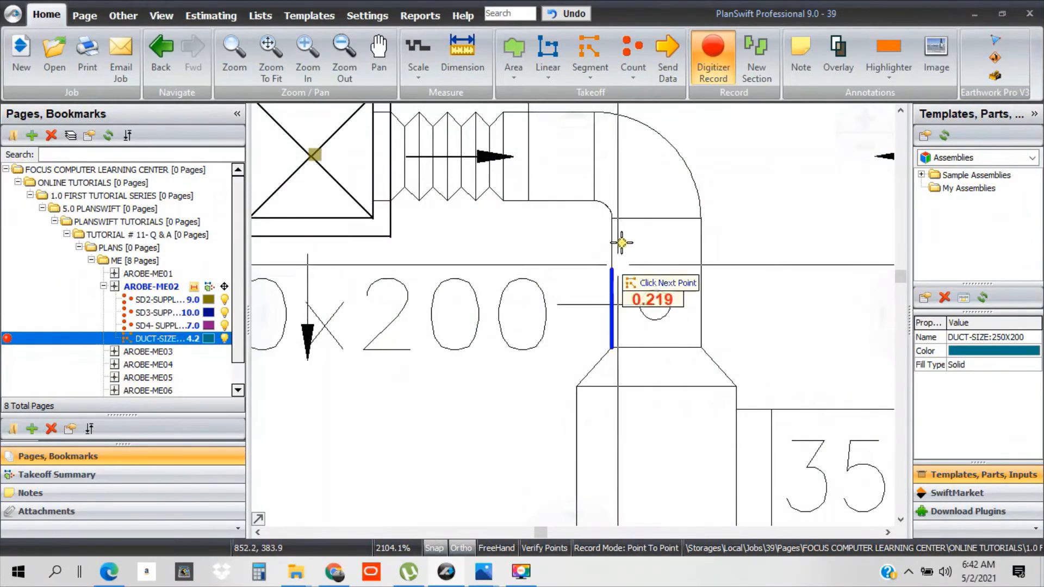
click(613, 219)
scroll(639, 269, down, 3)
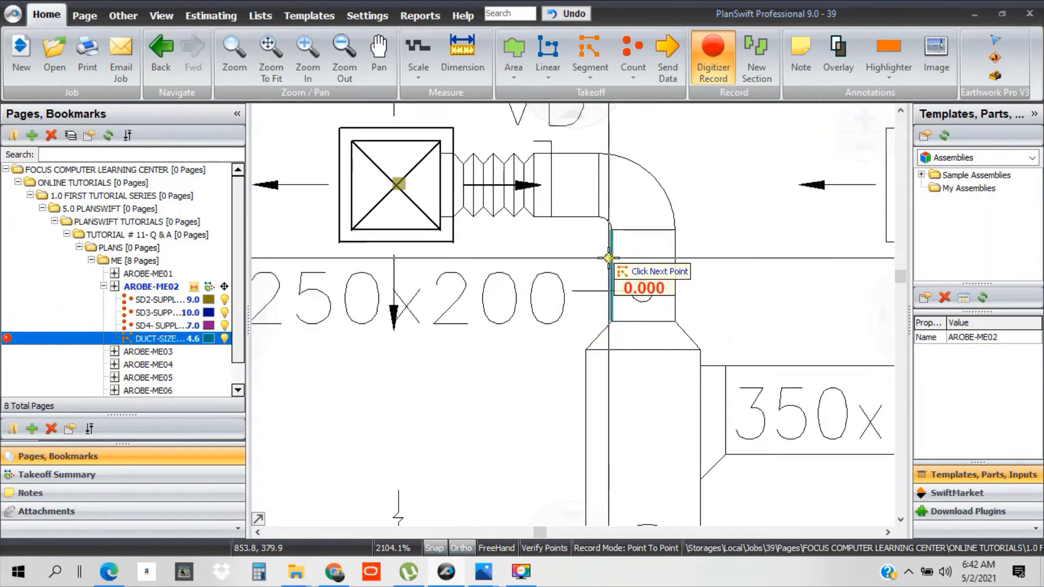
click(635, 295)
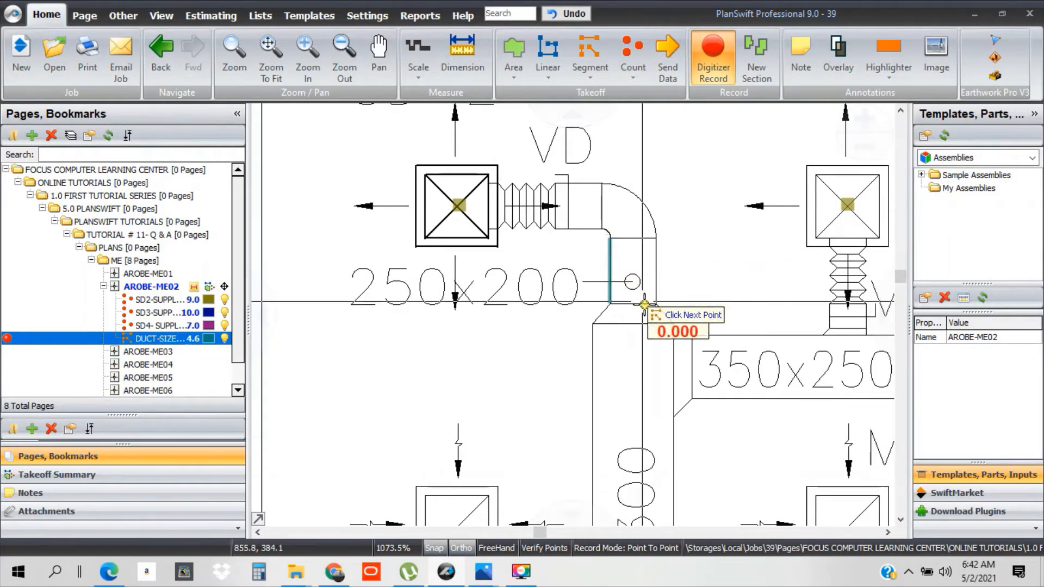
- Trace the outer straight edge of the 250x200 duct above the 450x300 duct, continuing with an arc around its elbow
scroll(651, 311, up, 2)
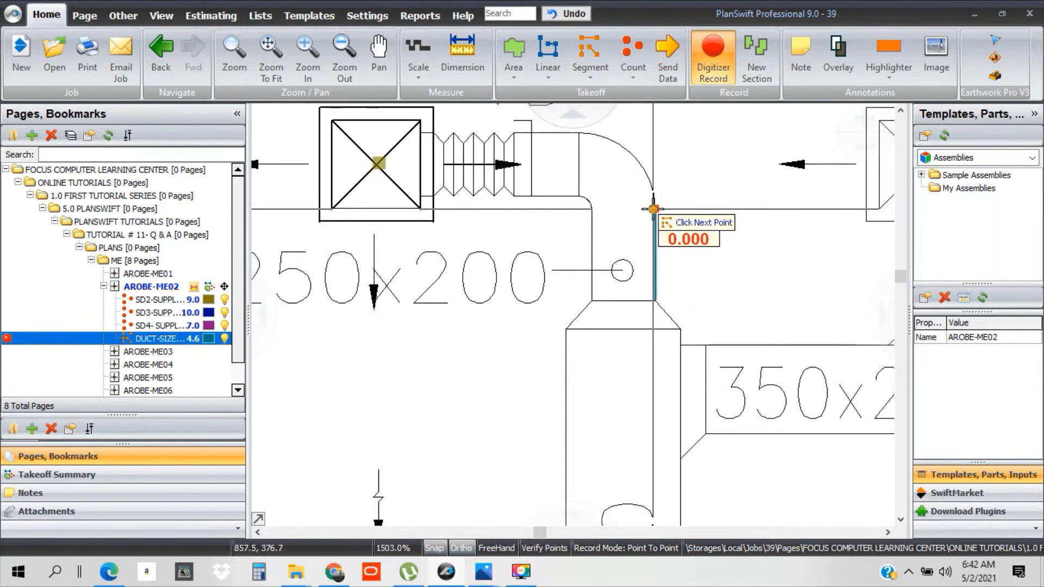
key(a)
scroll(644, 170, up, 6)
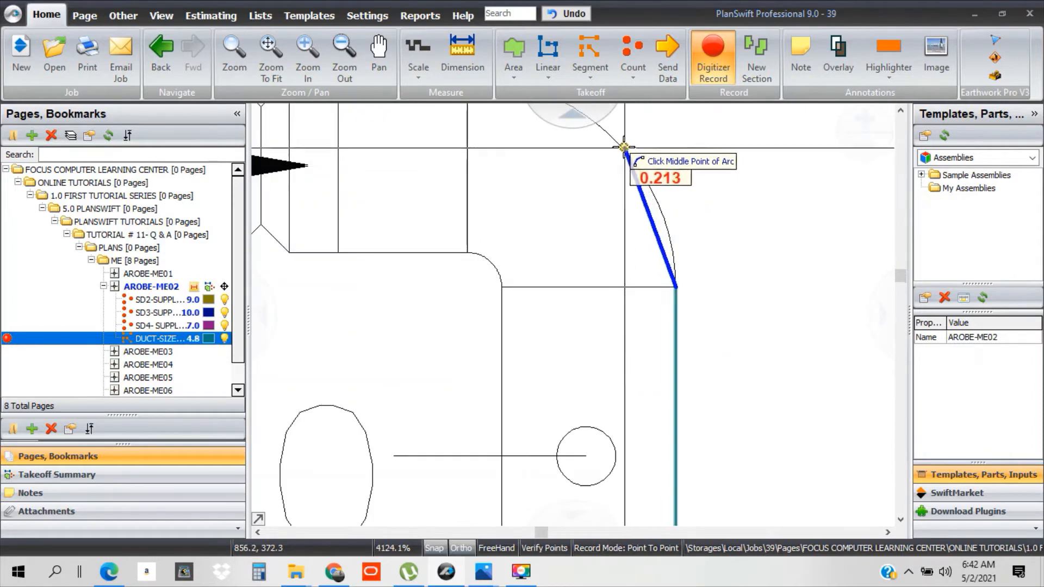
scroll(604, 133, up, 2)
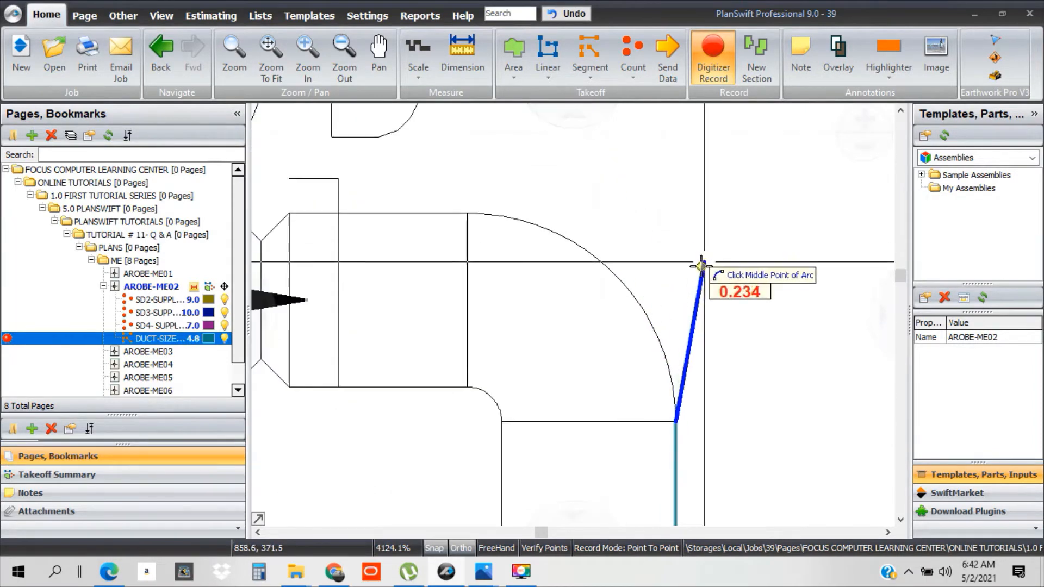
click(604, 256)
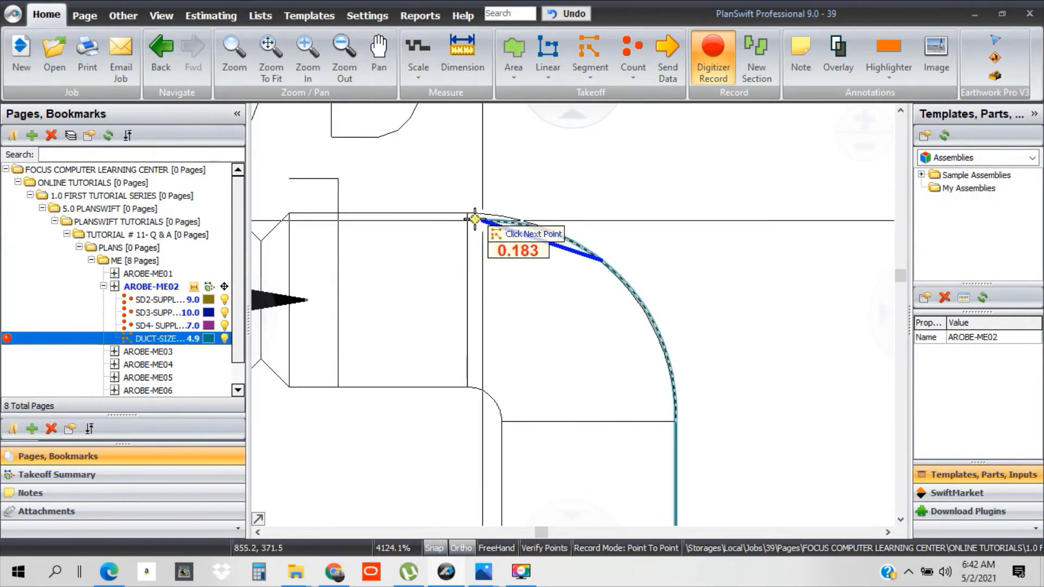
click(475, 219)
scroll(475, 219, down, 2)
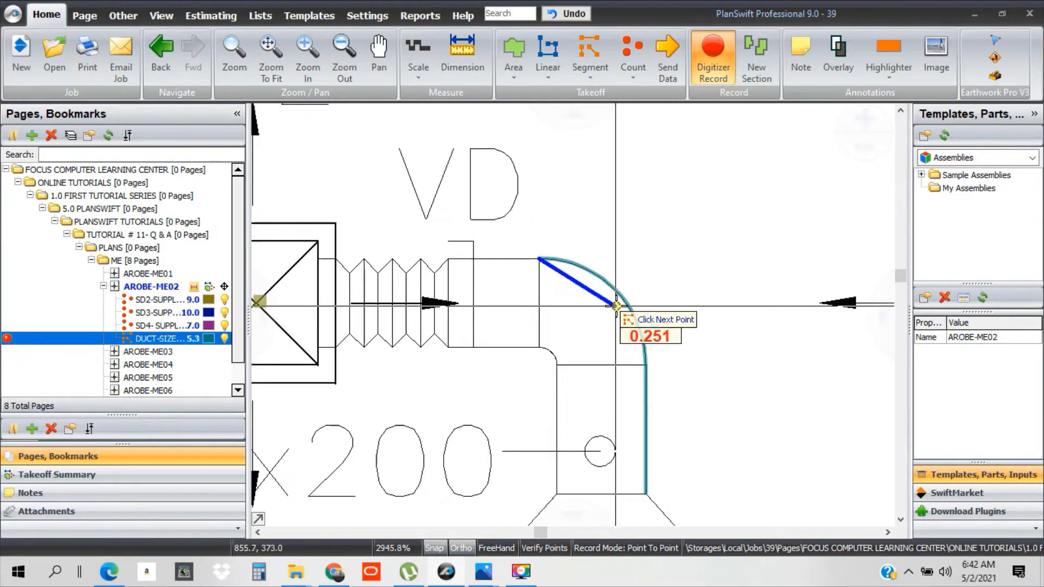
- Extend the duct trace from the elbow to SD-2's flexible connector and stop recording
scroll(462, 278, up, 3)
click(423, 225)
scroll(542, 277, down, 3)
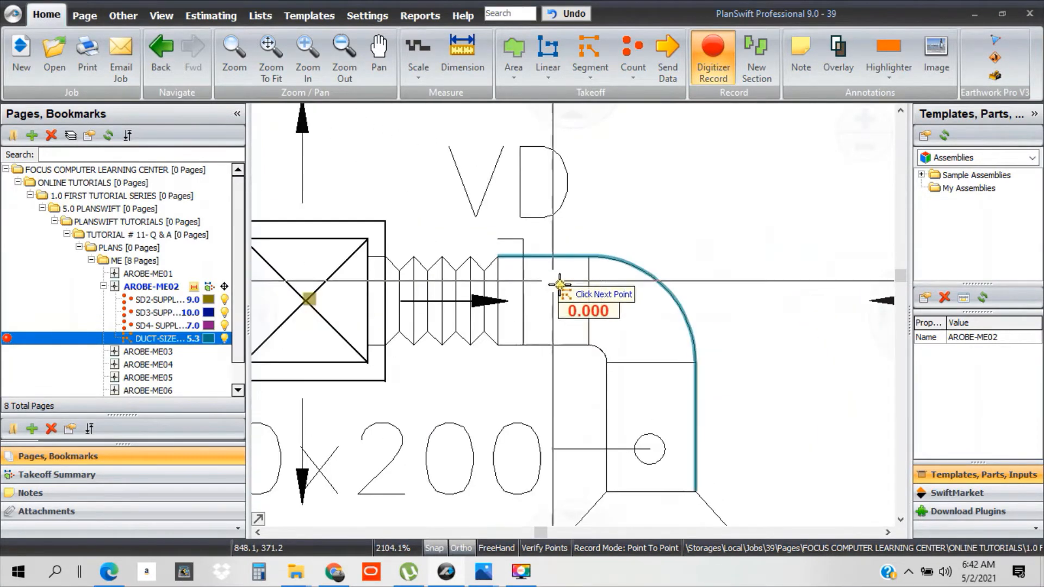
right_click(575, 298)
click(609, 331)
scroll(611, 331, down, 4)
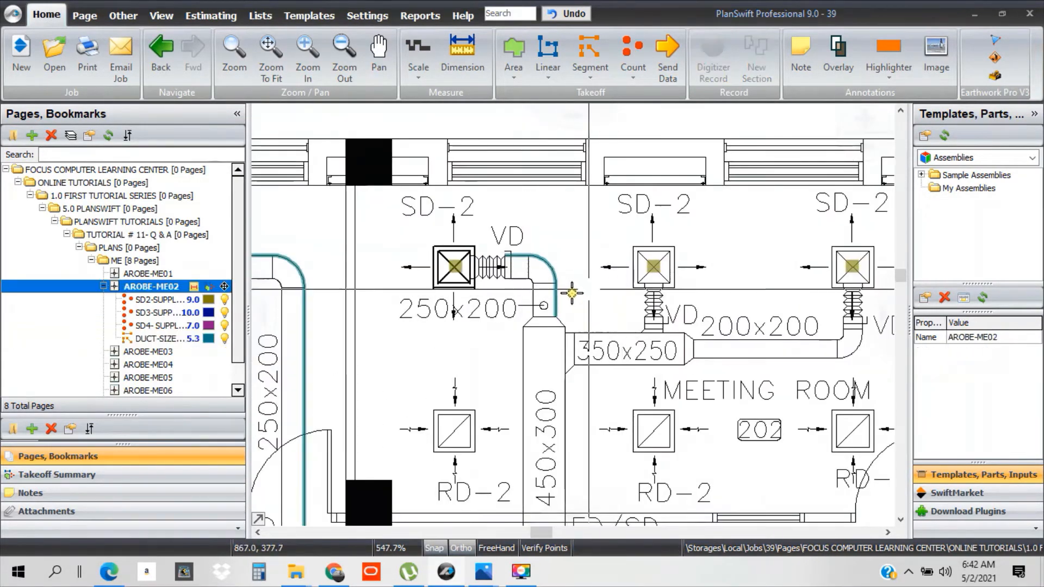
- Resume the DUCT-SIZE:250X200 takeoff at the branch between offices 203 and 204, tracing its short vertical edge and outer elbow arc
scroll(566, 292, down, 1)
scroll(729, 341, up, 1)
key(Right)
key(Down)
key(Right)
key(Down)
key(Right)
key(Down)
key(Right)
key(Down)
key(Right)
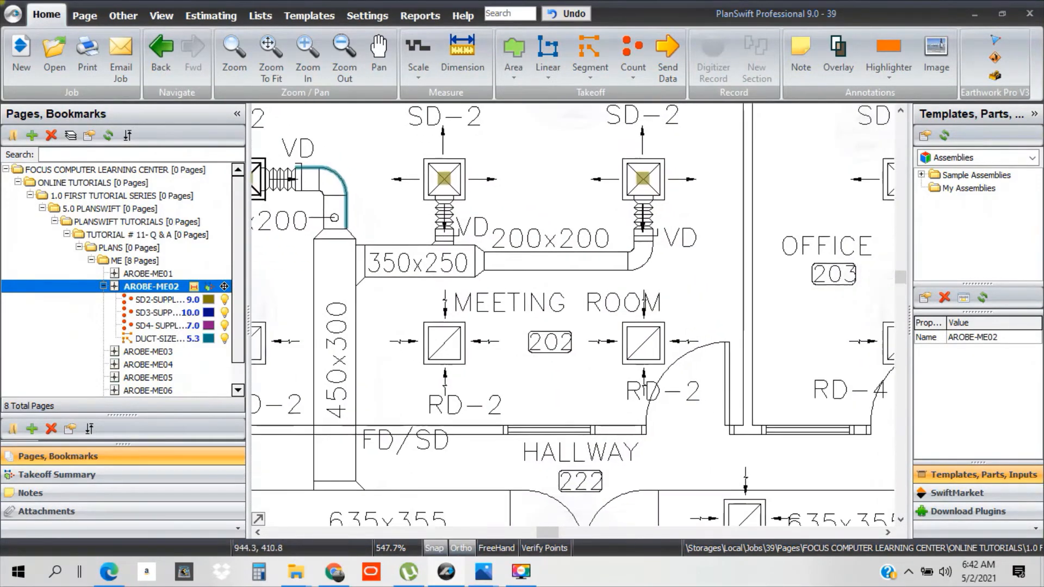
key(Right)
drag(693, 326, 391, 321)
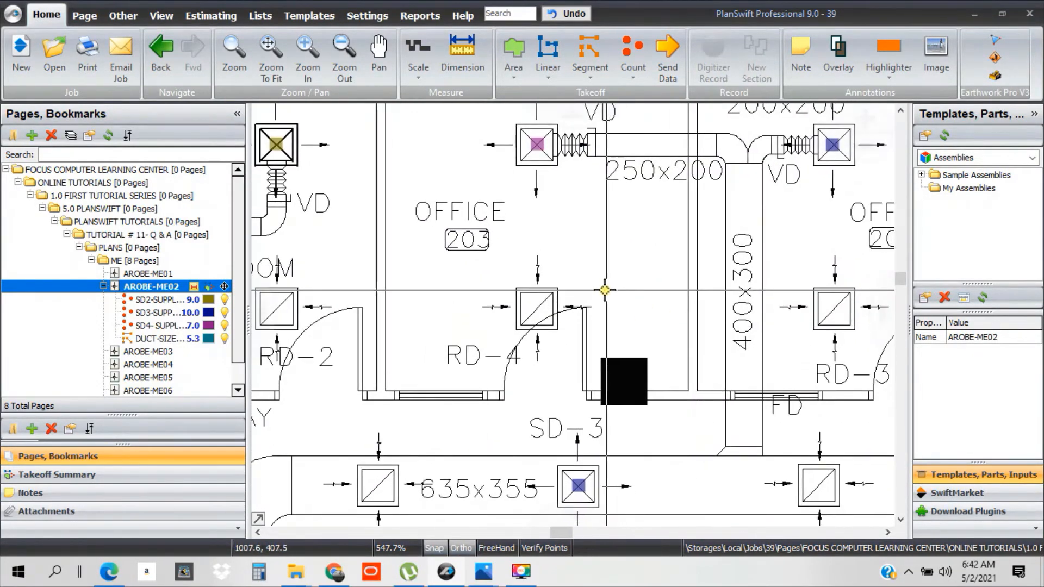
scroll(605, 292, down, 1)
scroll(703, 193, up, 2)
click(680, 236)
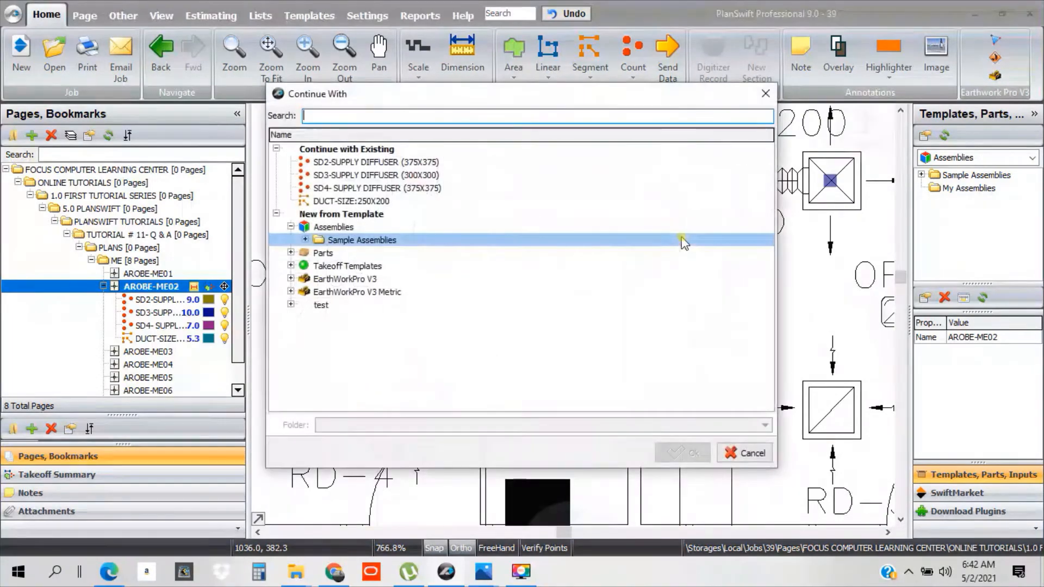
click(383, 201)
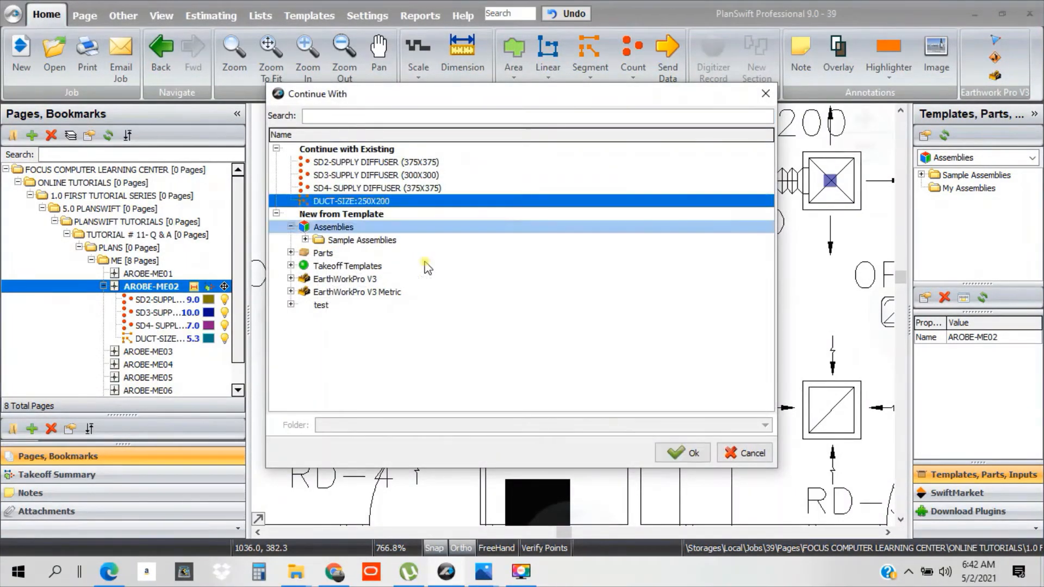
click(681, 452)
scroll(680, 207, up, 2)
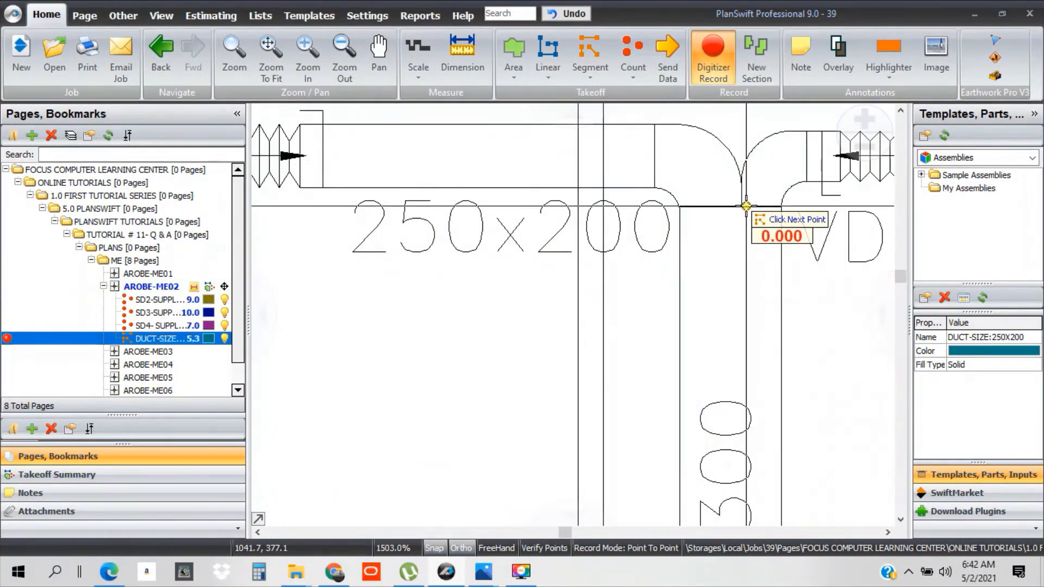
click(742, 207)
click(742, 176)
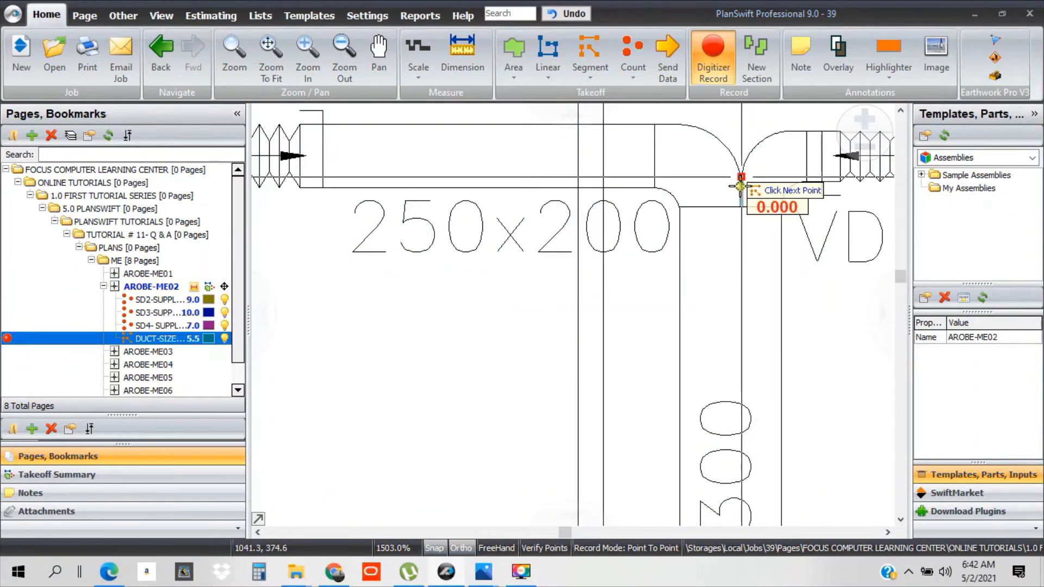
scroll(744, 179, down, 2)
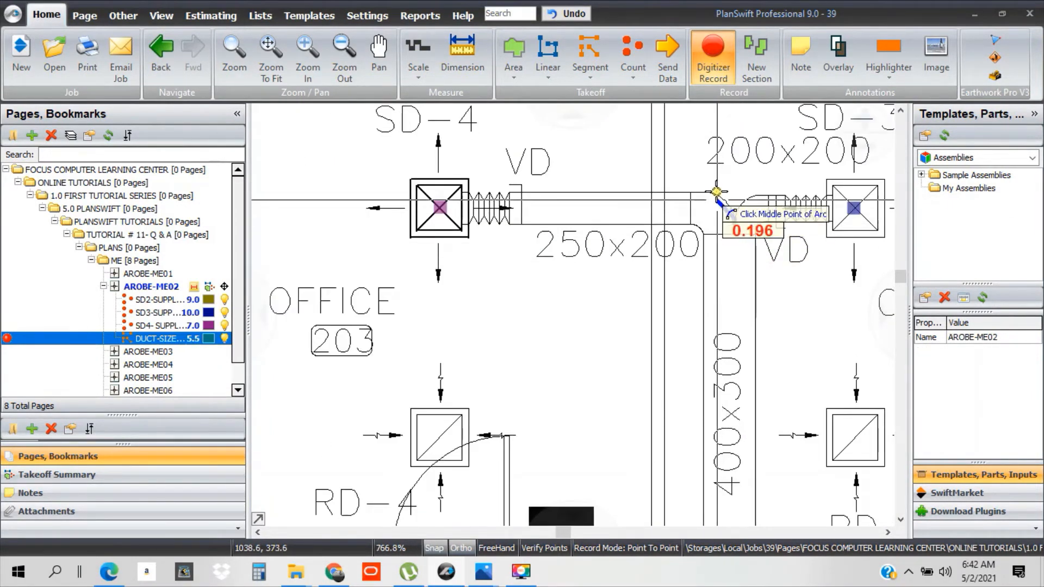
scroll(717, 191, up, 5)
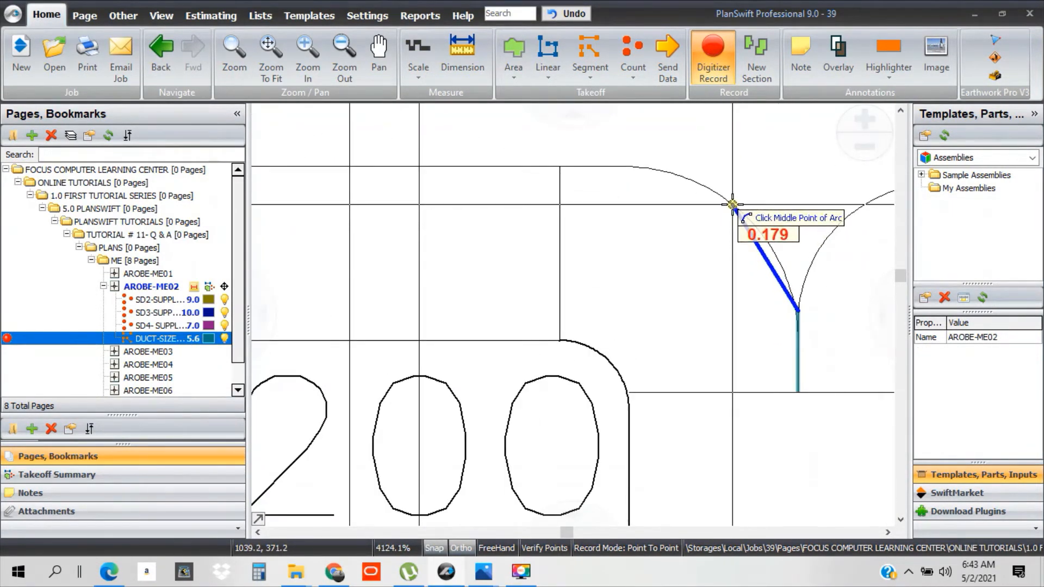
click(624, 167)
scroll(710, 245, down, 2)
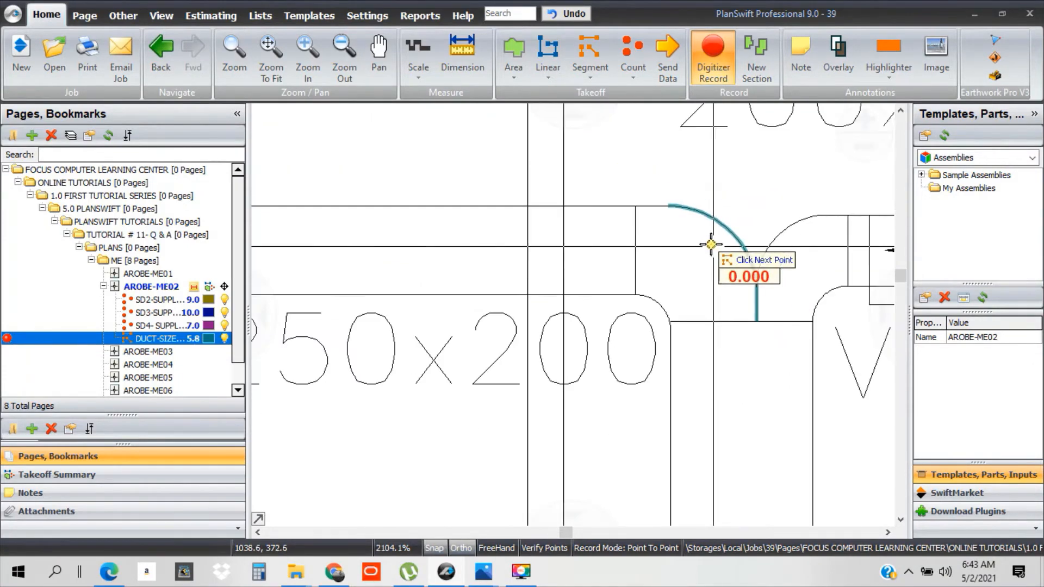
- Extend the trace along the 250x200 duct's upper edge to SD-4's flexible connector in office 203 and stop recording
scroll(679, 209, down, 2)
scroll(483, 249, up, 2)
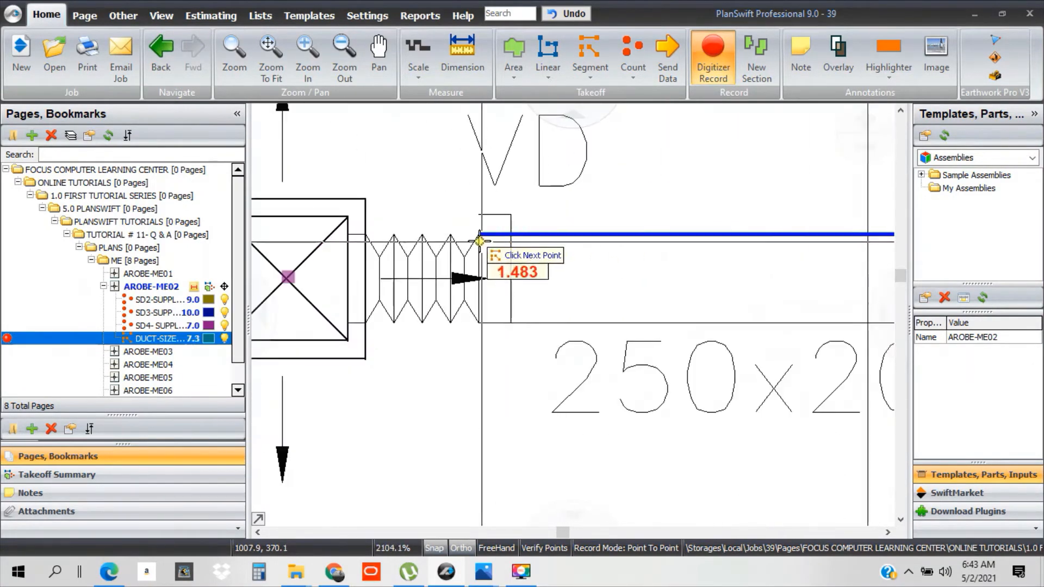
double_click(480, 233)
scroll(492, 286, down, 4)
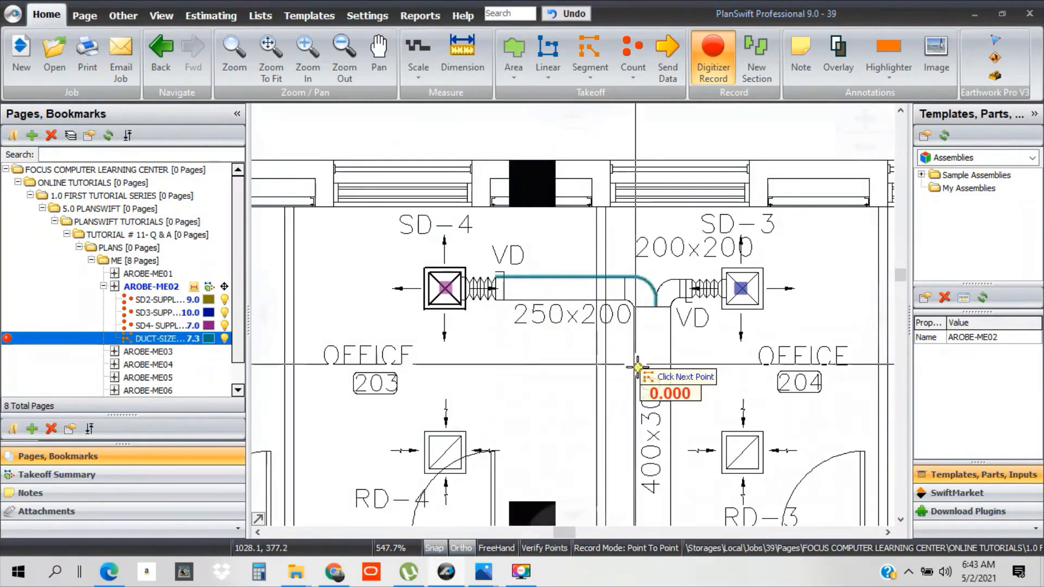
right_click(641, 345)
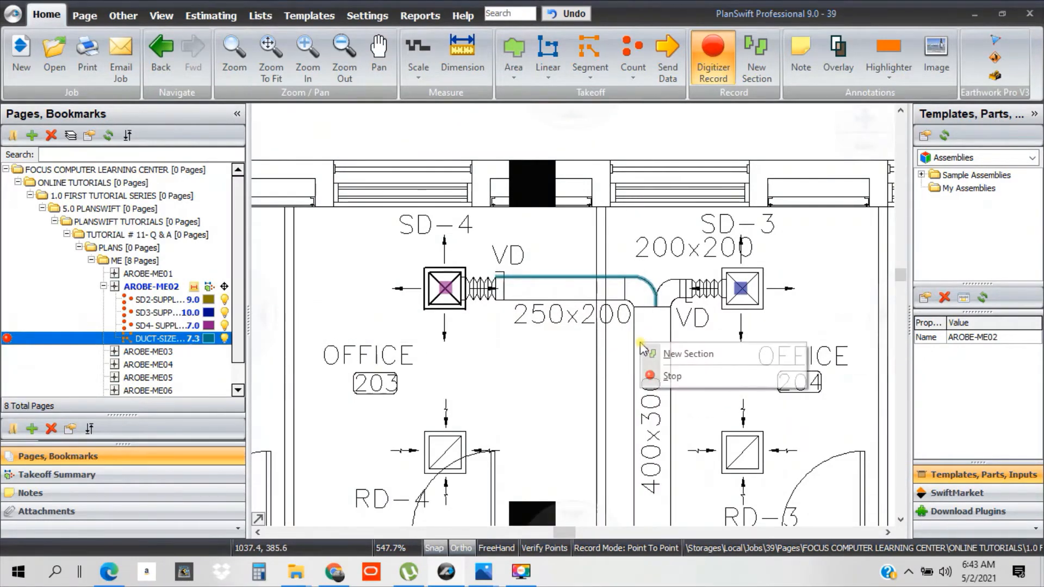
click(672, 376)
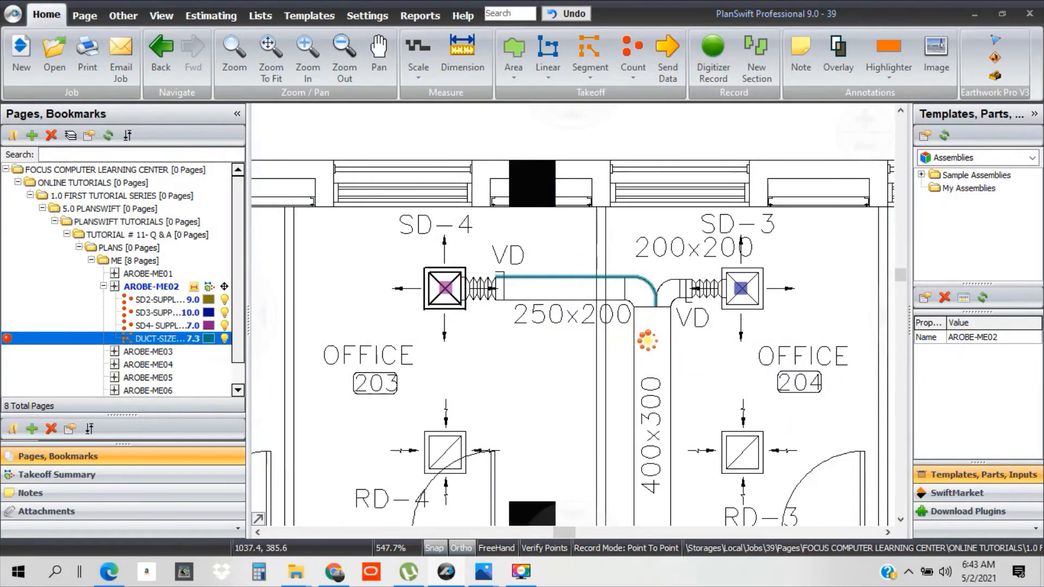
- Examine the rest of the floor plan, from offices 204 to 206 and back along the hallway, for untraced 250x200 ducts
scroll(648, 341, down, 1)
drag(792, 404, 670, 354)
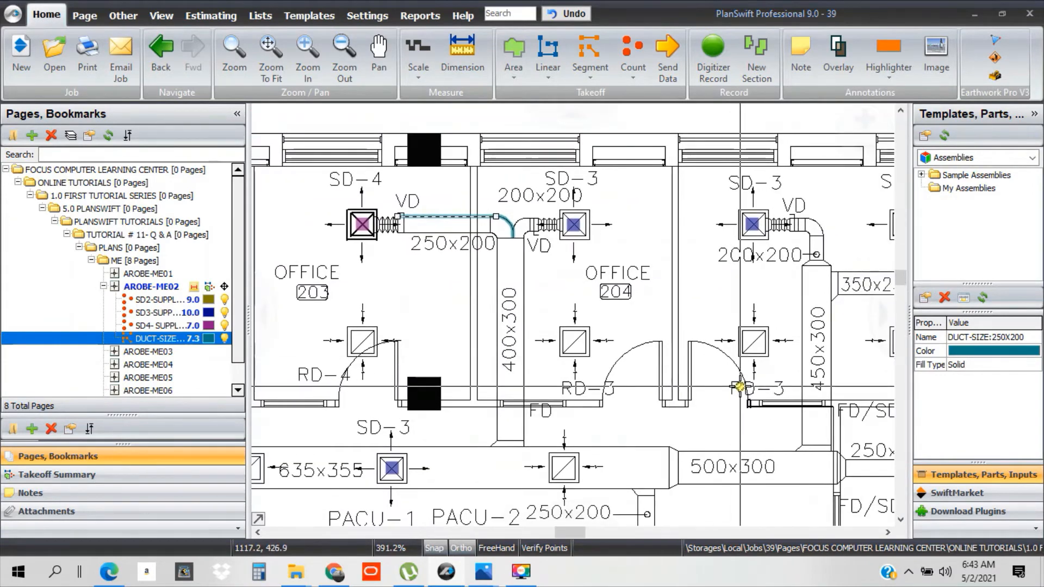
drag(740, 388, 643, 364)
drag(599, 326, 499, 318)
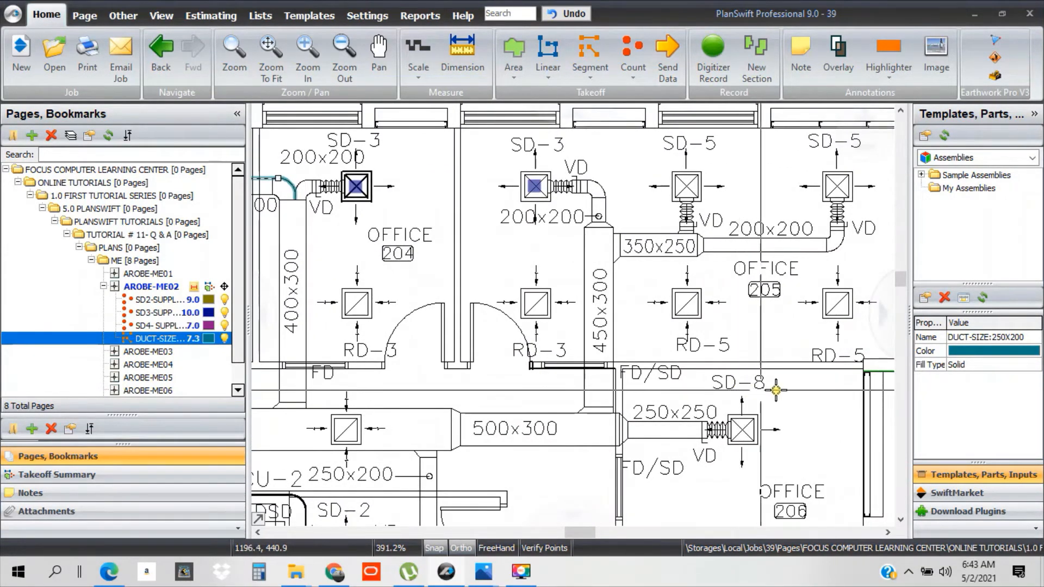
mouse_move(804, 393)
mouse_down()
mouse_move(765, 360)
mouse_move(766, 328)
mouse_up()
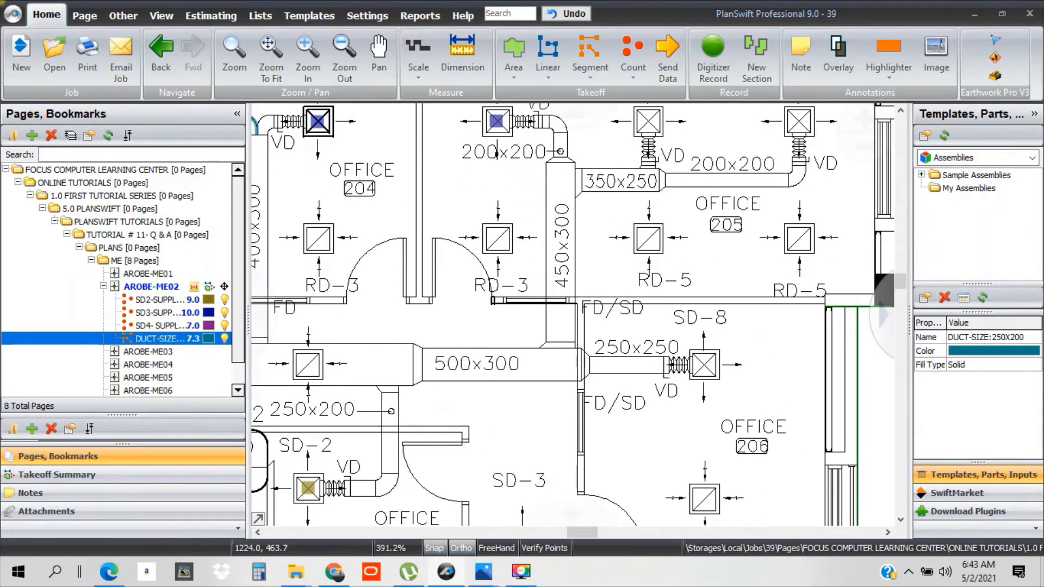
drag(631, 397, 650, 389)
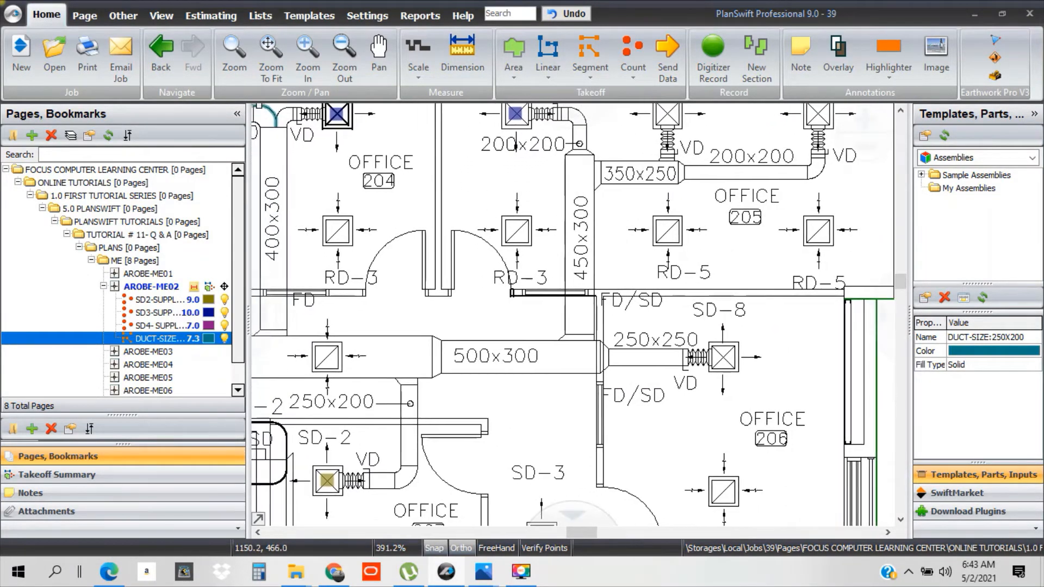
mouse_move(453, 404)
mouse_down()
mouse_move(586, 365)
mouse_move(725, 365)
mouse_move(477, 393)
mouse_move(579, 393)
mouse_up()
drag(372, 382, 623, 375)
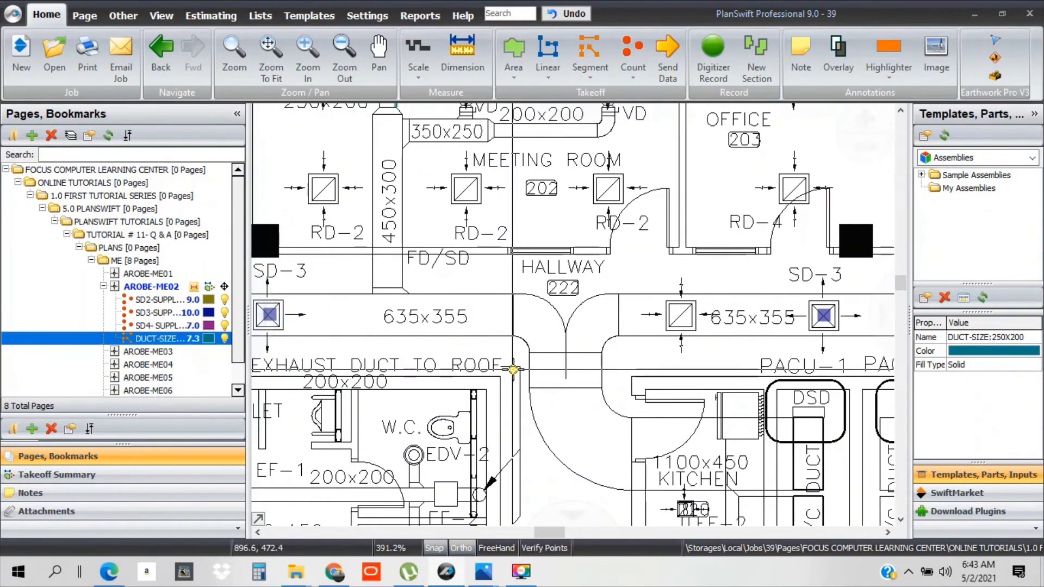
mouse_move(525, 371)
mouse_down()
mouse_move(615, 371)
mouse_move(555, 355)
mouse_up()
mouse_move(459, 396)
mouse_down()
mouse_move(572, 324)
mouse_move(499, 400)
mouse_move(552, 443)
mouse_up()
drag(479, 394, 559, 428)
drag(426, 357, 541, 368)
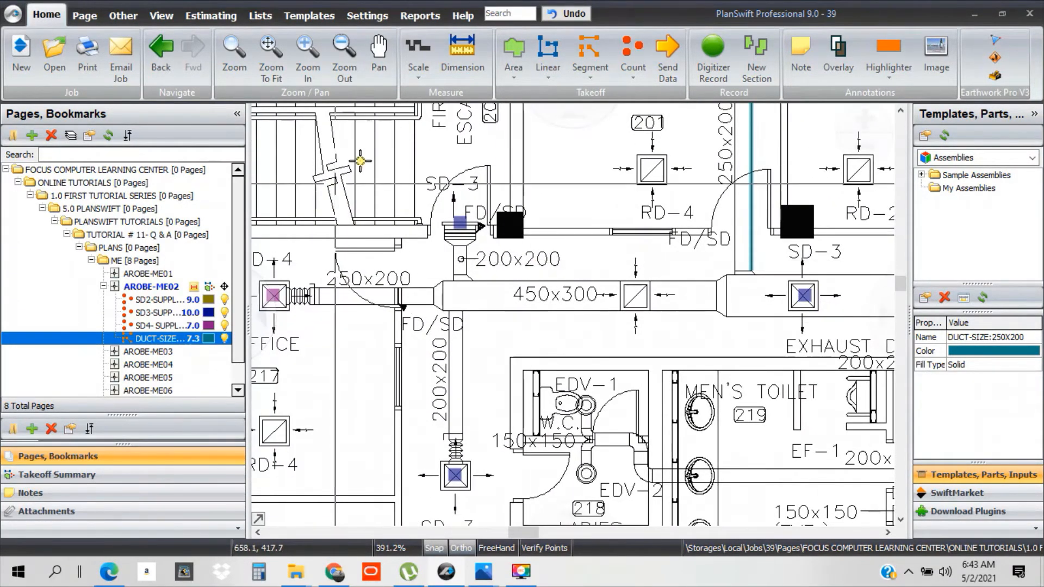
- Resume the DUCT-SIZE:250X200 takeoff and trace the duct's upper edge from the 450x300 duct's reducer to SD-4's flexible connector in office 217
double_click(531, 188)
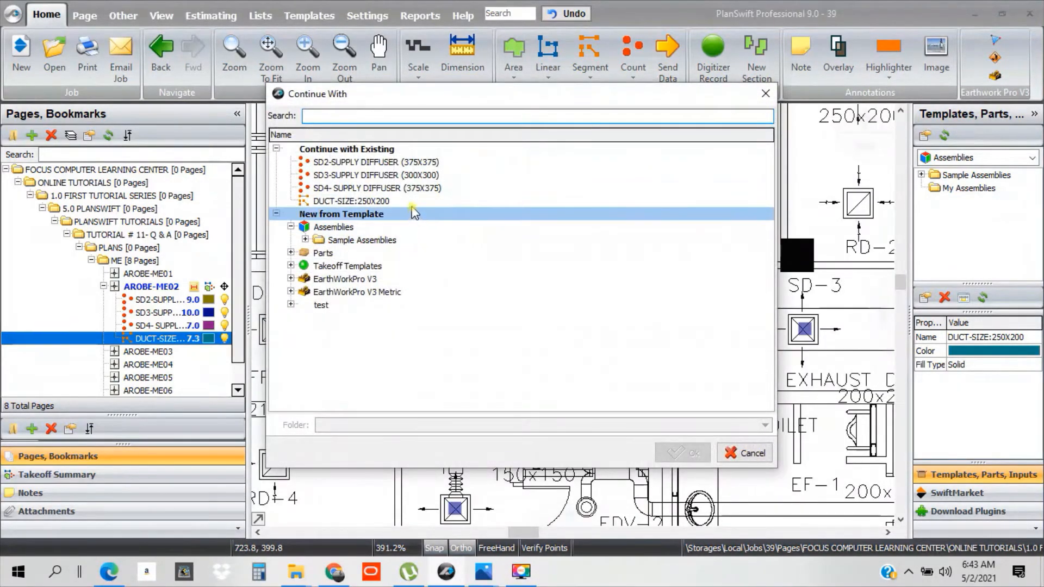
click(411, 204)
click(653, 452)
scroll(460, 326, up, 6)
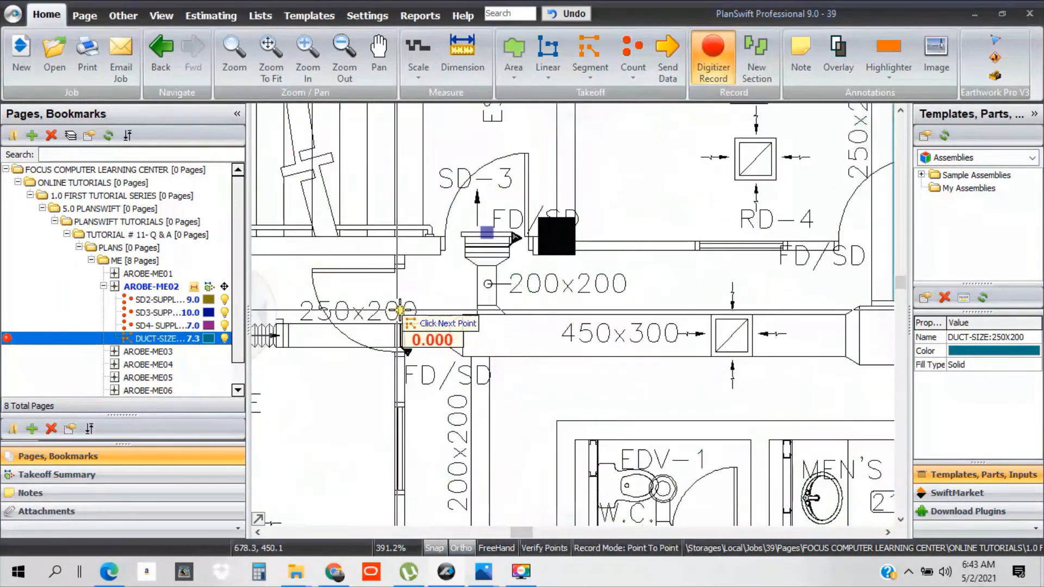
scroll(458, 344, down, 6)
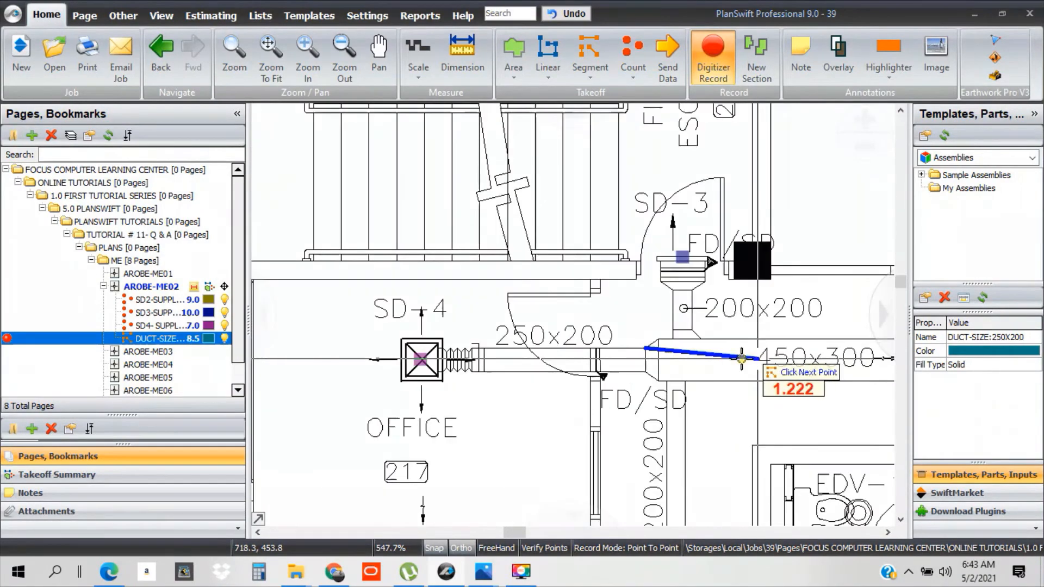
scroll(461, 350, up, 9)
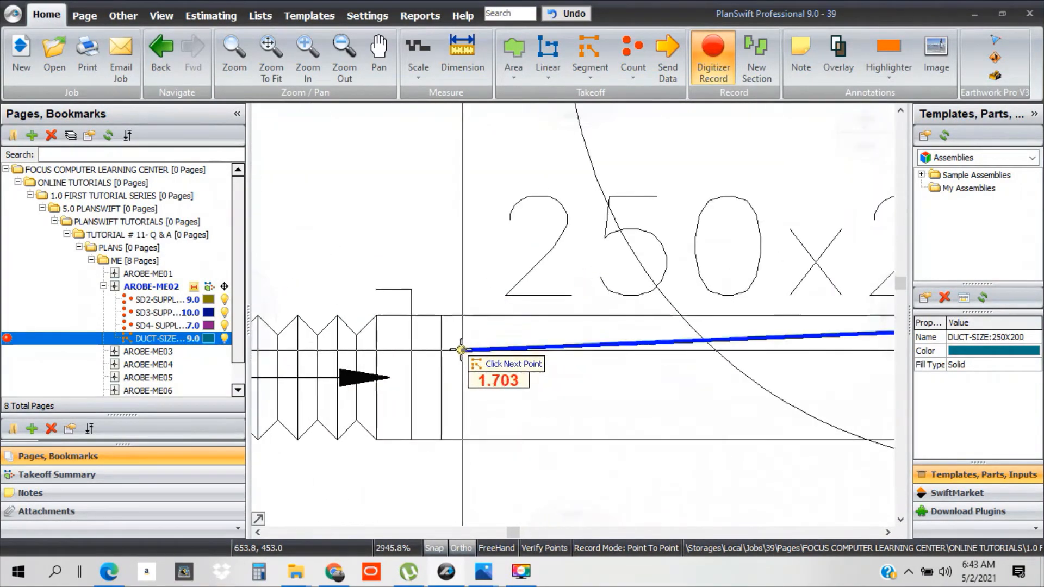
click(385, 320)
scroll(550, 310, down, 4)
right_click(549, 274)
click(560, 300)
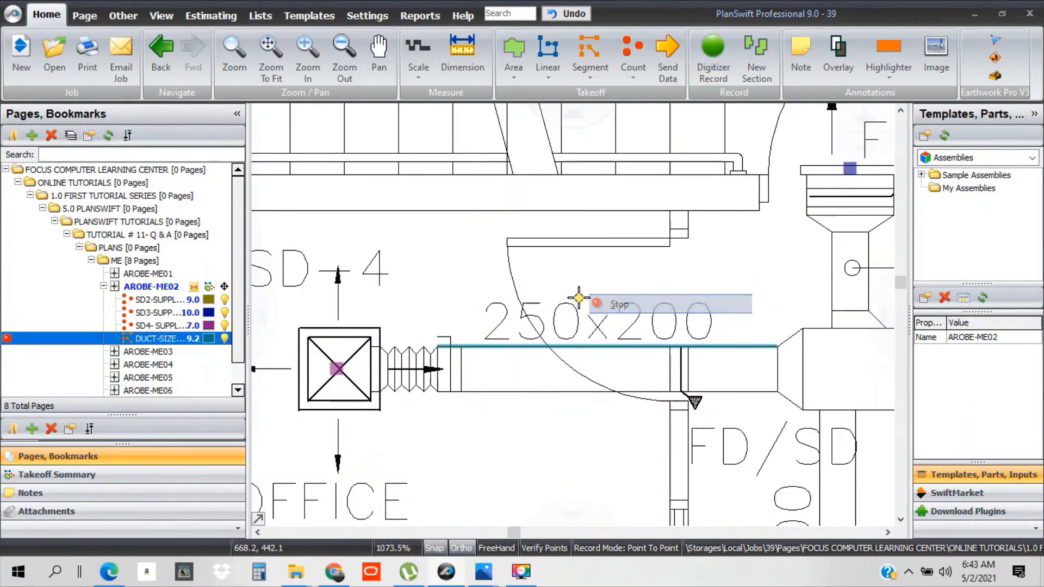
scroll(582, 302, down, 4)
scroll(585, 299, up, 2)
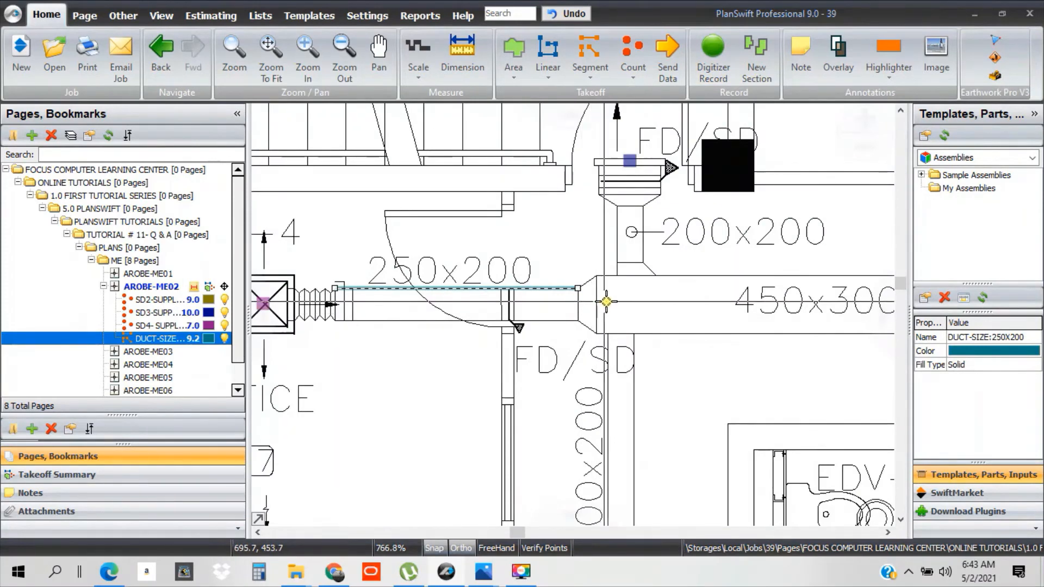
key(Escape)
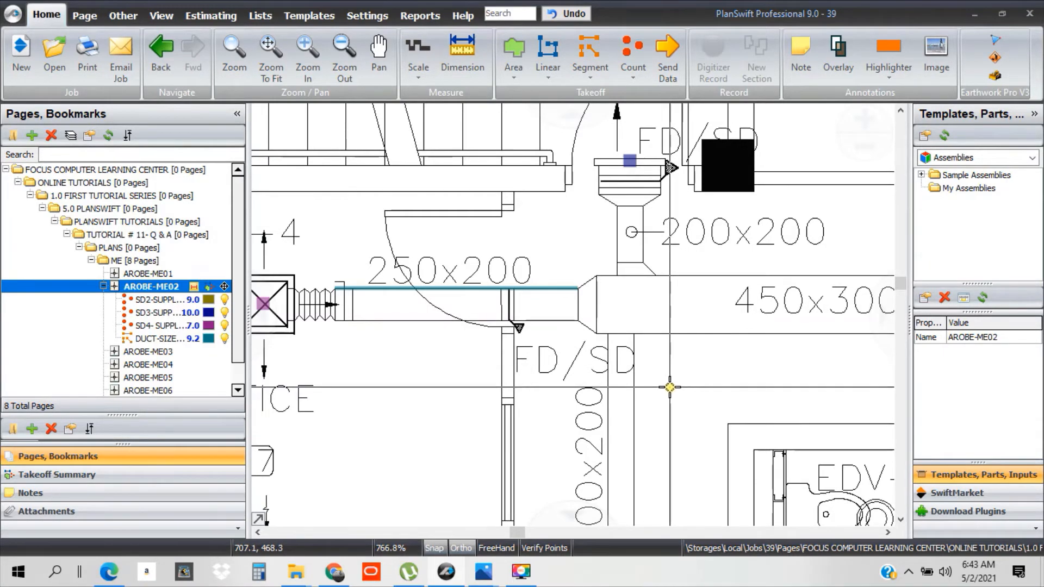
- Examine the floor plan from office 217 along the hallway to offices 203 and 204, checking which 250x200 duct runs are traced
scroll(670, 387, down, 3)
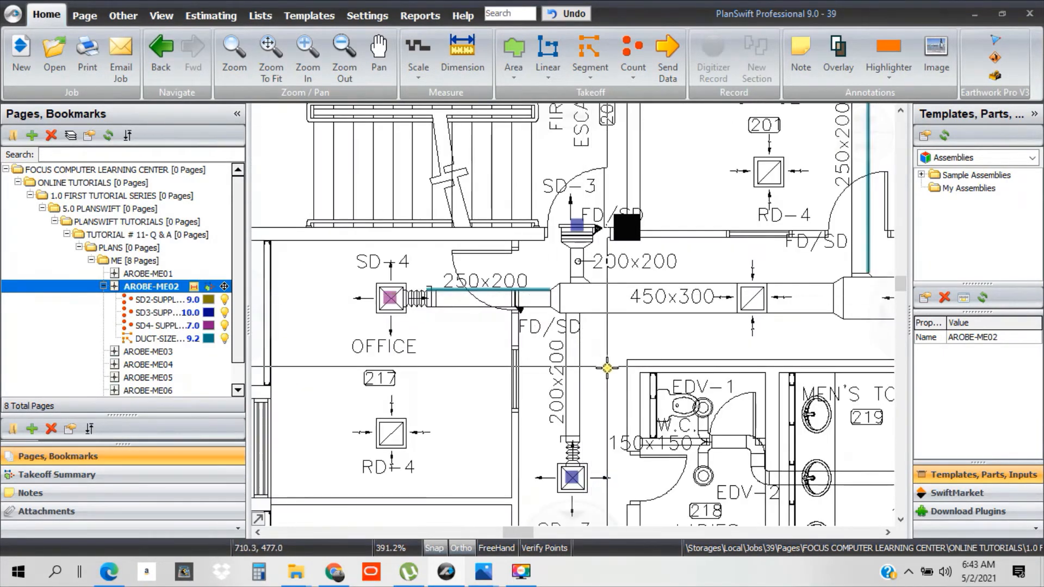
drag(670, 387, 581, 298)
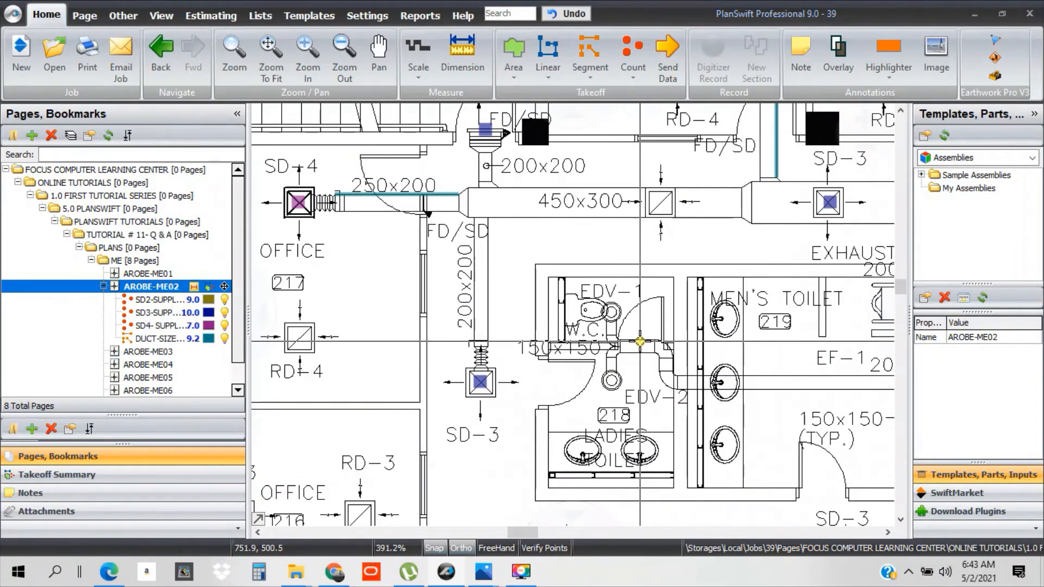
mouse_move(677, 320)
mouse_down()
mouse_move(539, 376)
mouse_move(684, 312)
mouse_move(590, 327)
mouse_move(544, 361)
mouse_up()
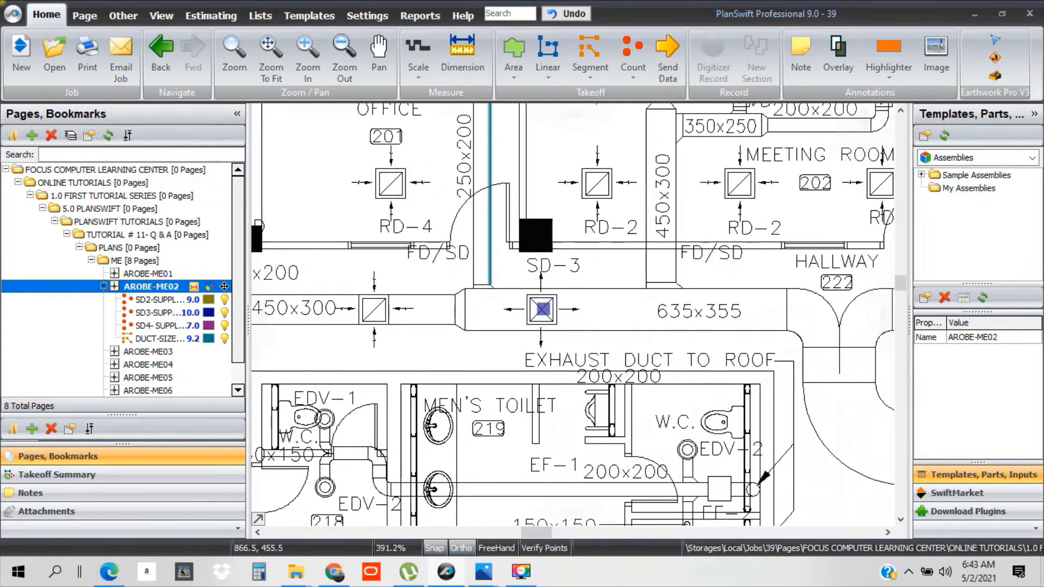
drag(729, 308, 720, 327)
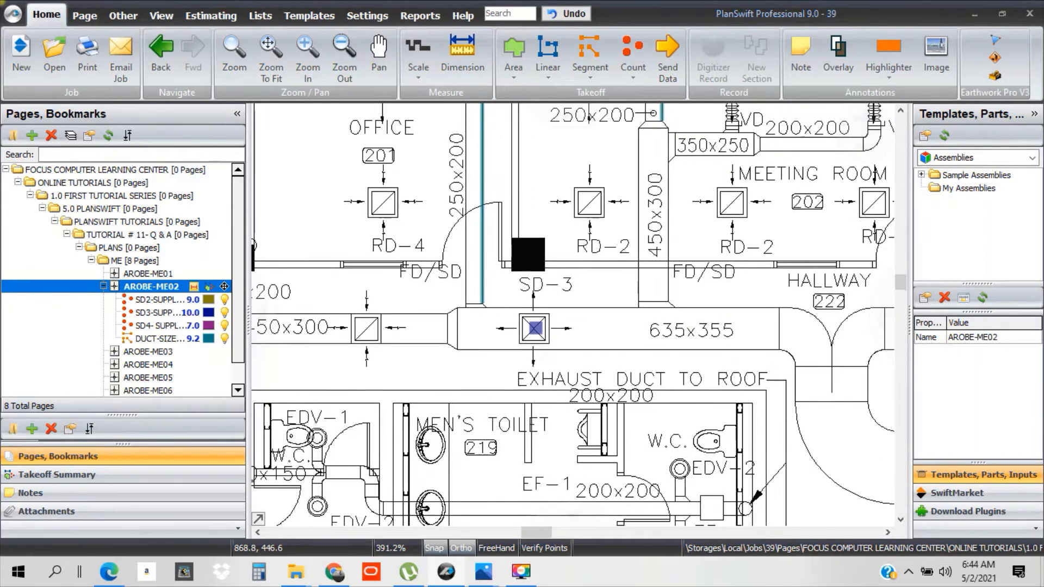
mouse_move(823, 436)
mouse_down()
mouse_move(666, 298)
mouse_move(445, 428)
mouse_up()
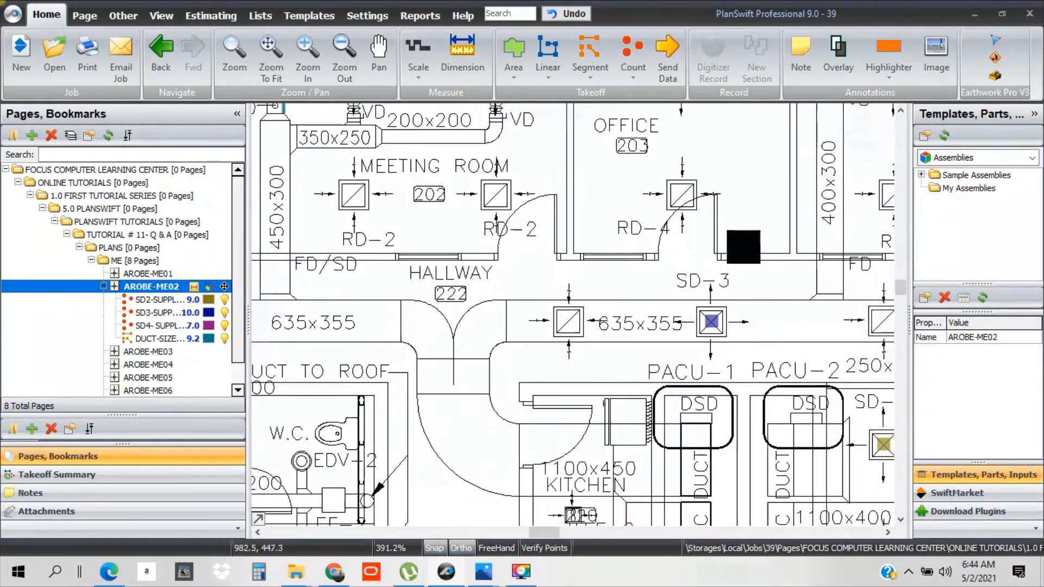
drag(665, 348, 661, 410)
drag(266, 362, 839, 372)
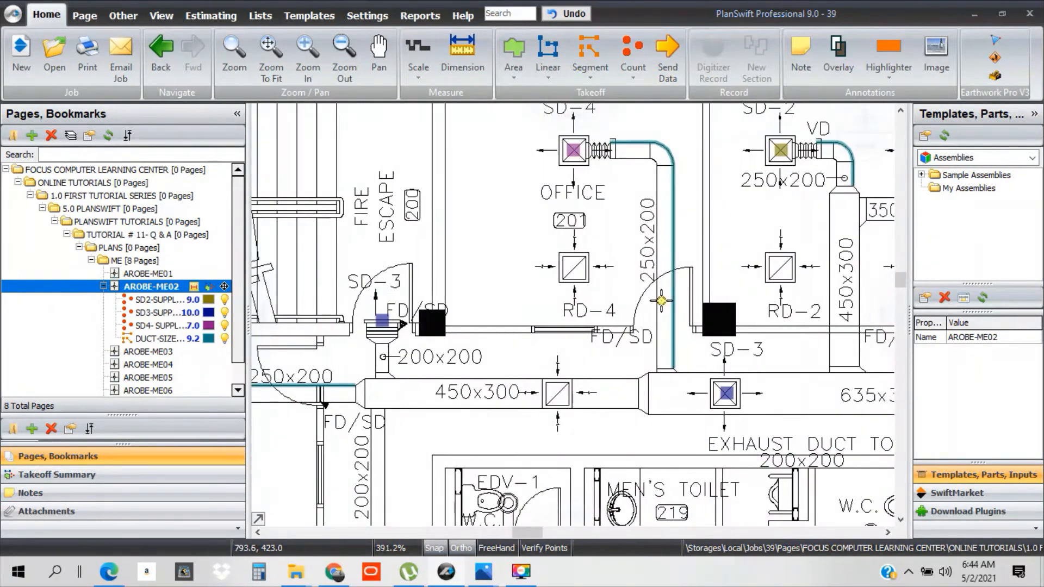
drag(661, 301, 585, 347)
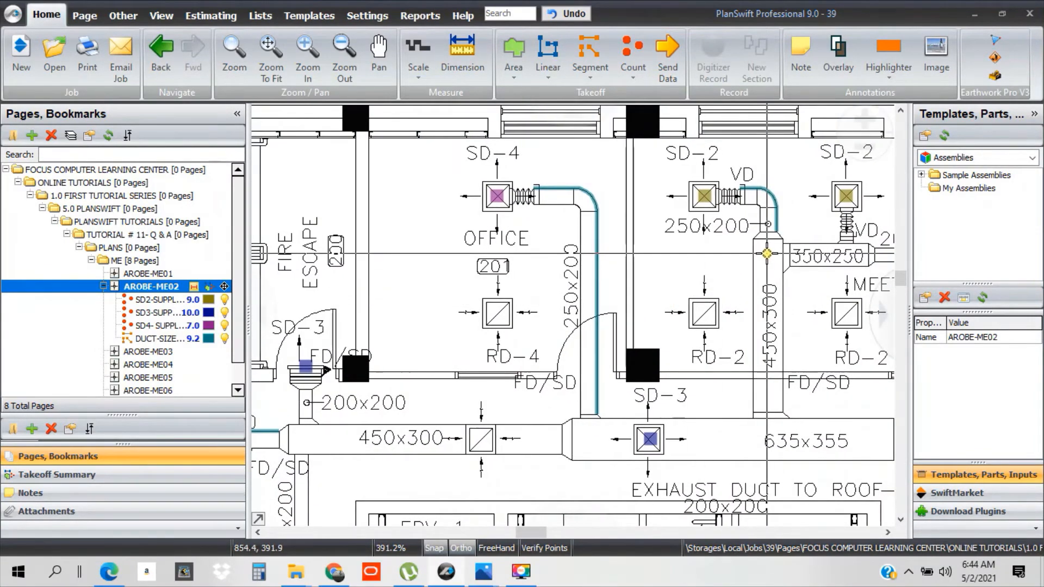
mouse_move(745, 274)
mouse_down()
mouse_move(688, 274)
mouse_move(638, 237)
mouse_up()
scroll(704, 306, down, 1)
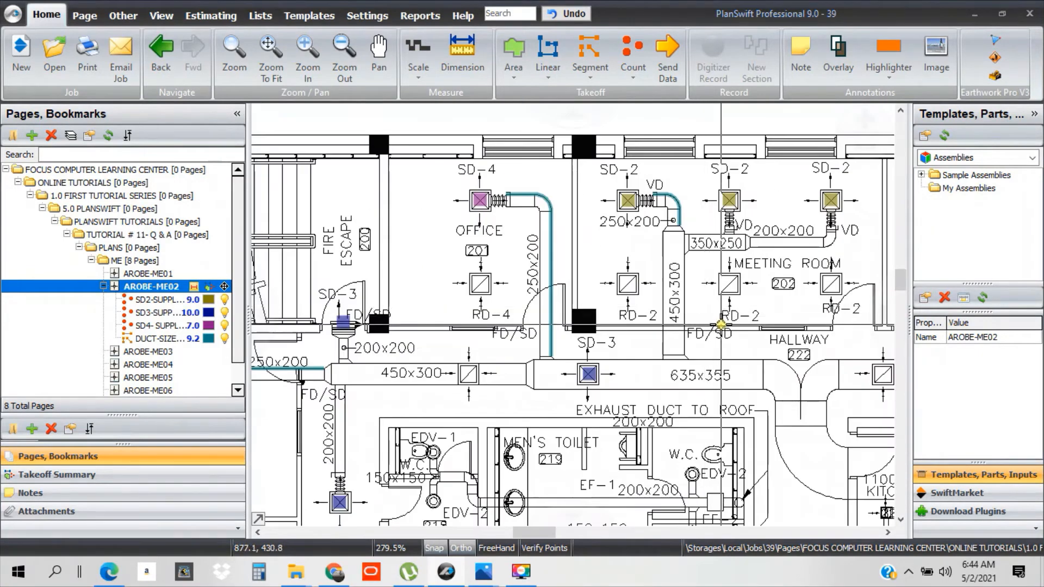
drag(854, 322, 645, 325)
mouse_move(734, 338)
mouse_down()
mouse_move(626, 320)
mouse_move(660, 316)
mouse_move(634, 309)
mouse_up()
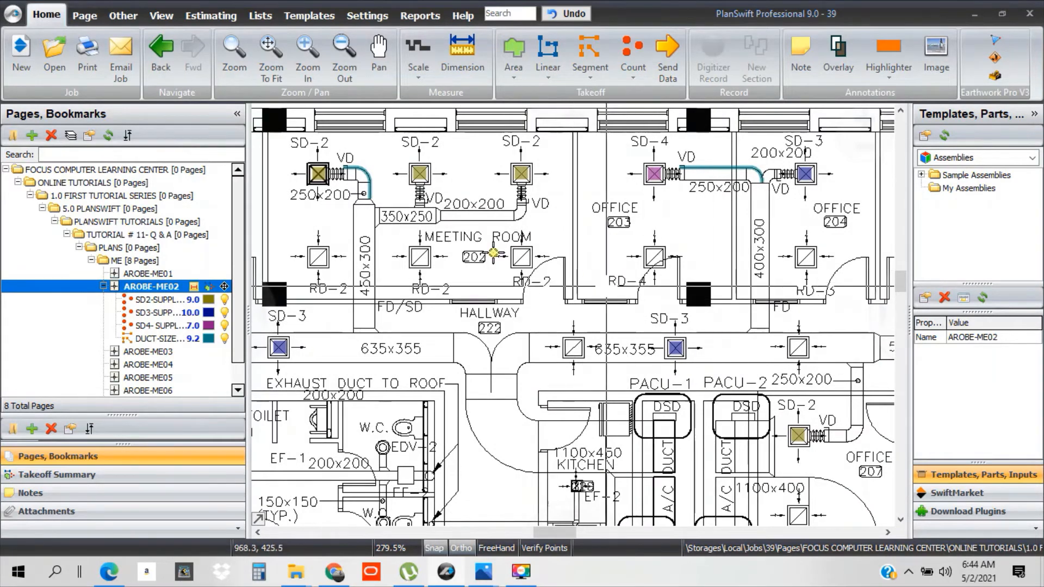
drag(396, 229, 893, 218)
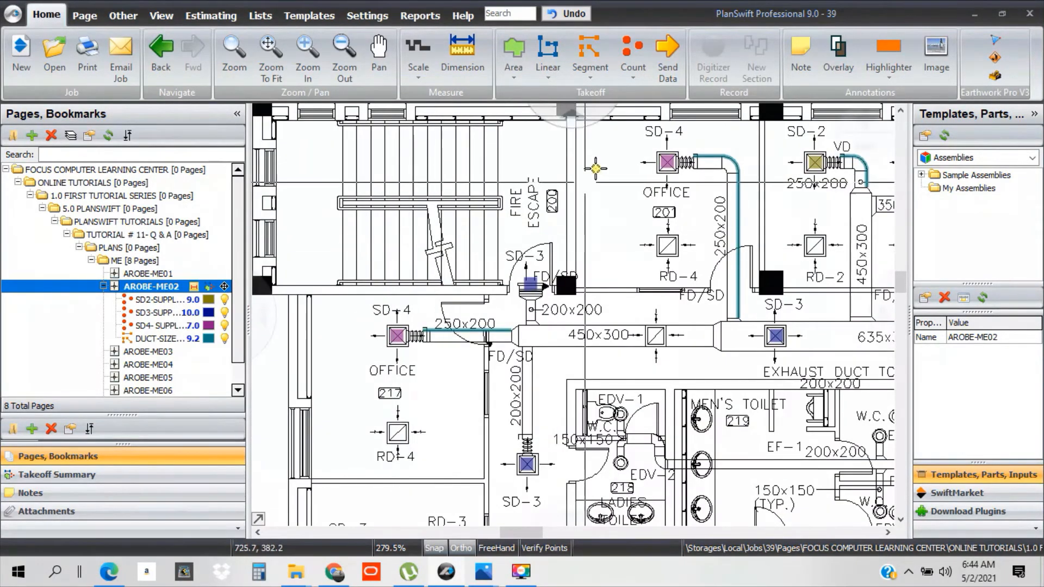
drag(838, 294, 445, 286)
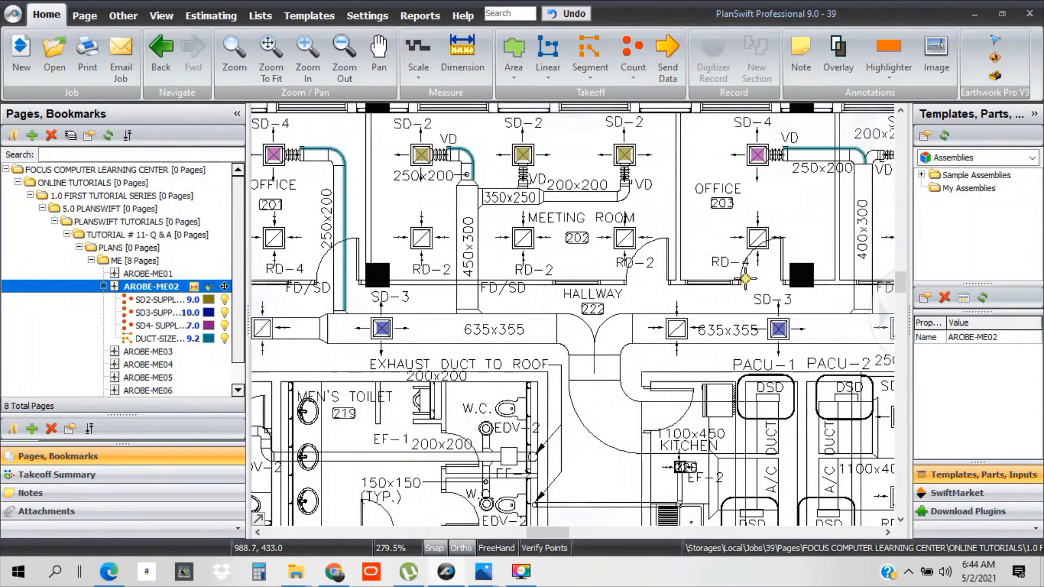
- Create a new segment takeoff item named DUCT-SIZE 350X250 for the duct in meeting room 202
scroll(617, 218, up, 1)
scroll(489, 283, up, 1)
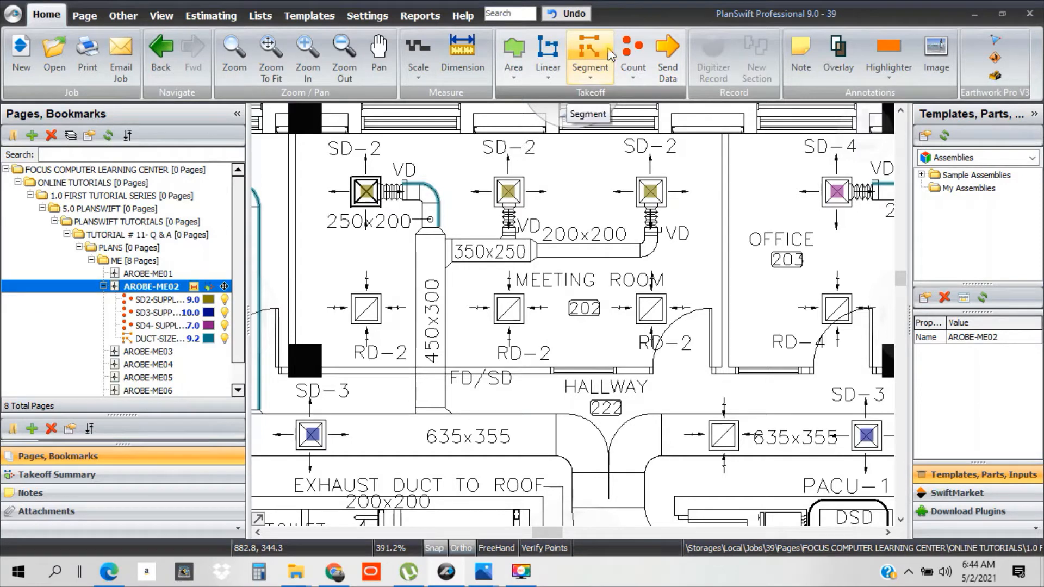
click(577, 55)
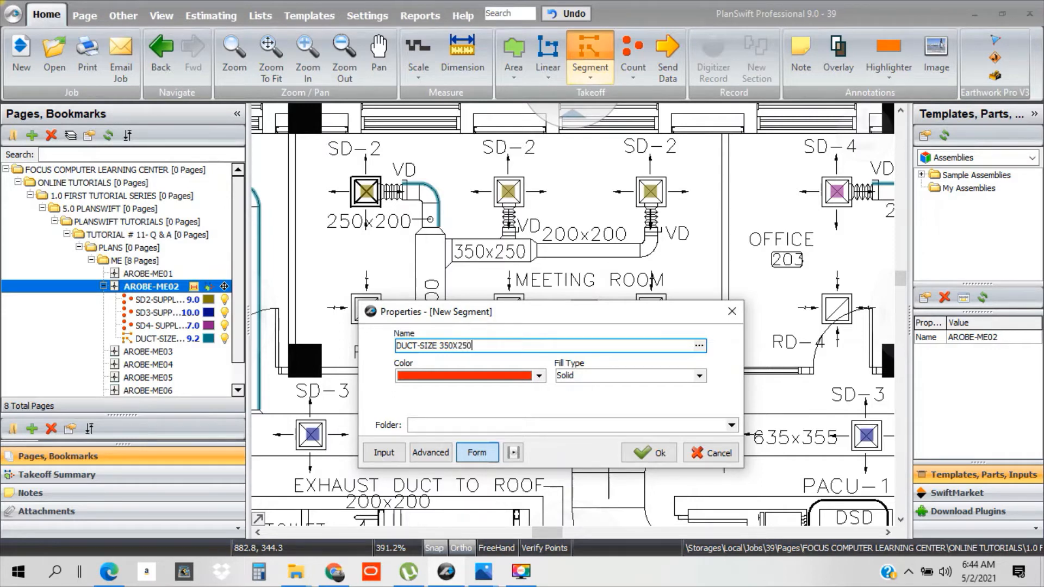
click(661, 455)
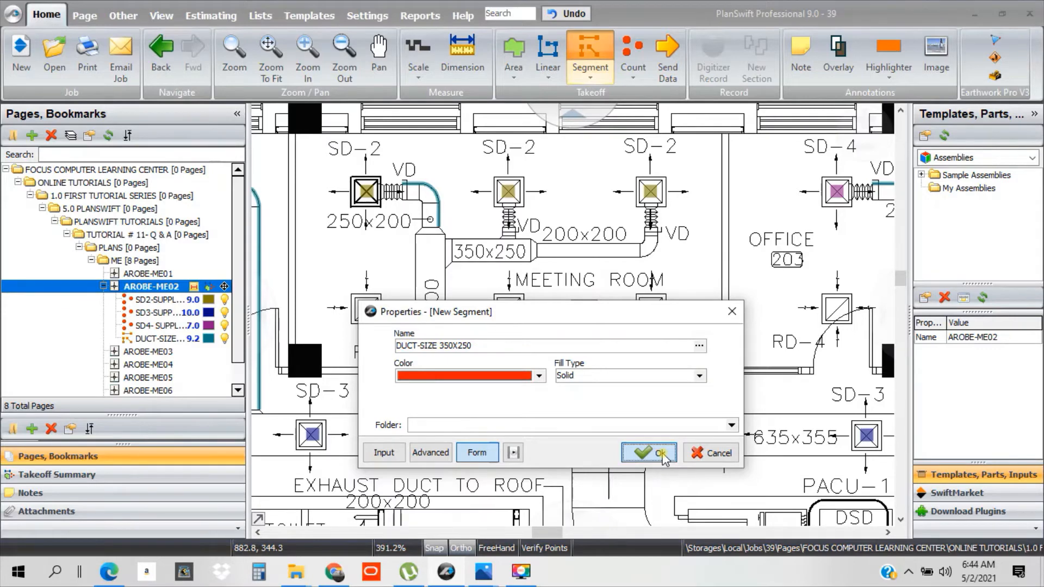
- Trace the upper edge of the 350x250 duct in meeting room 202 up to the 200x200 duct's reducer and stop recording
scroll(455, 207, up, 3)
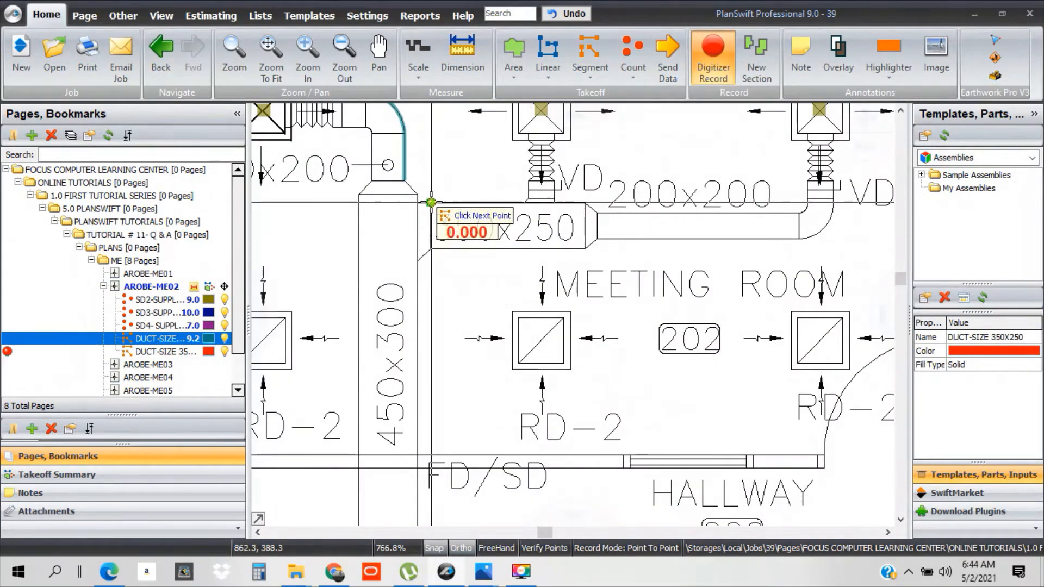
scroll(560, 210, up, 3)
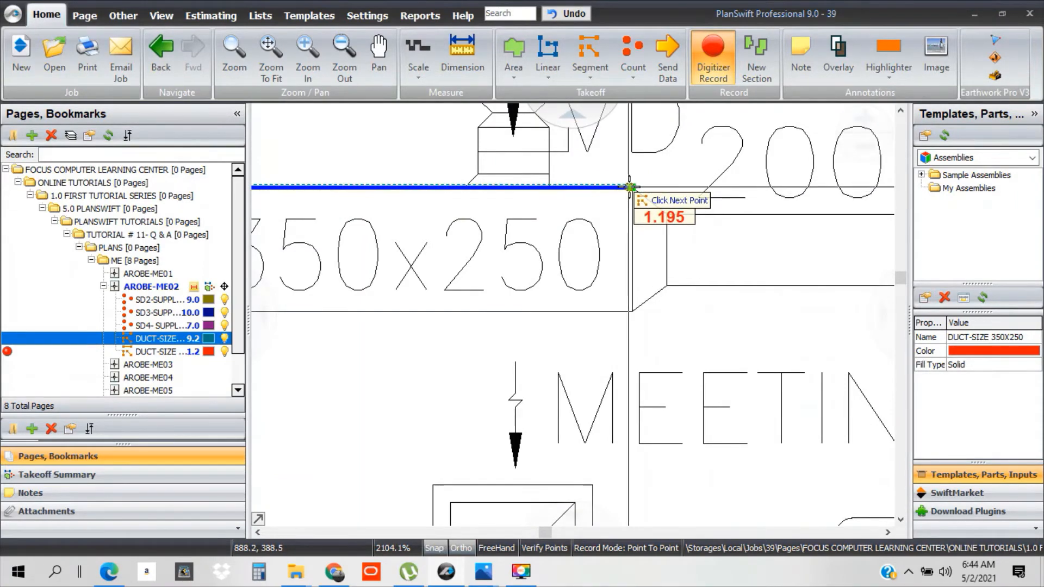
click(631, 188)
scroll(633, 190, down, 4)
right_click(626, 257)
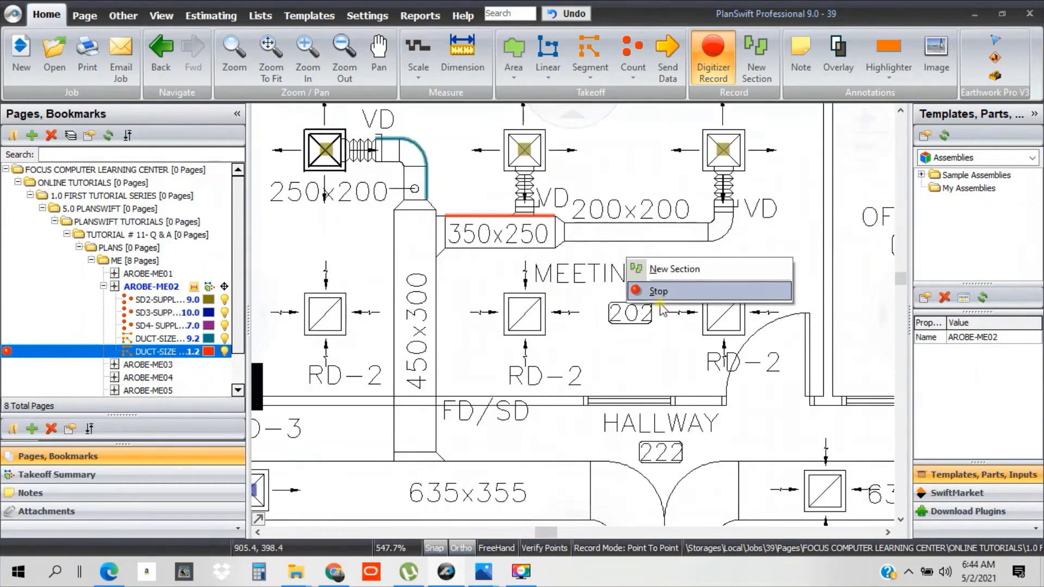
click(659, 292)
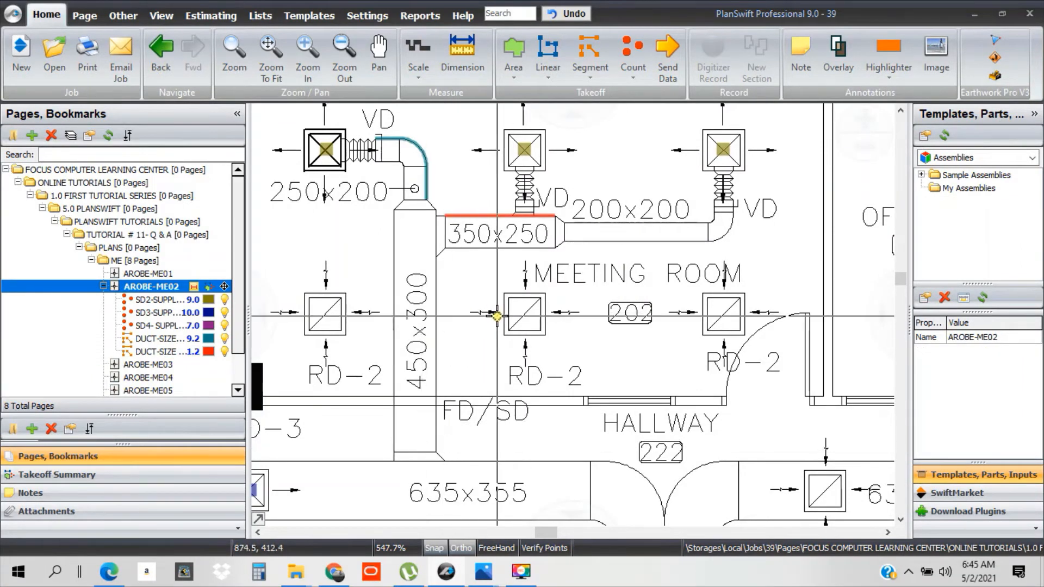
- Create a new segment takeoff item named DUCT-SIZE 450X300
click(596, 51)
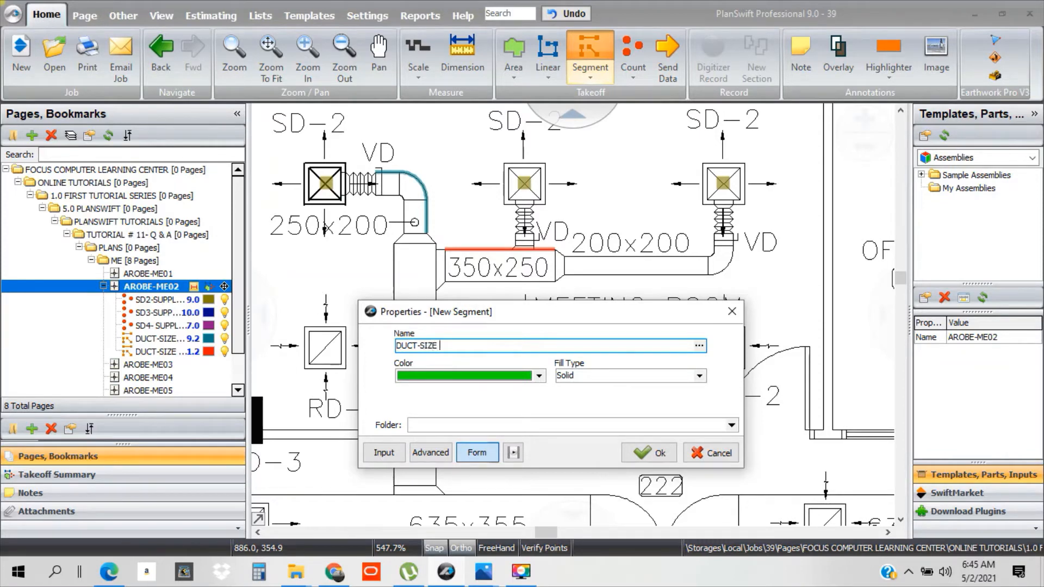
drag(554, 321, 756, 293)
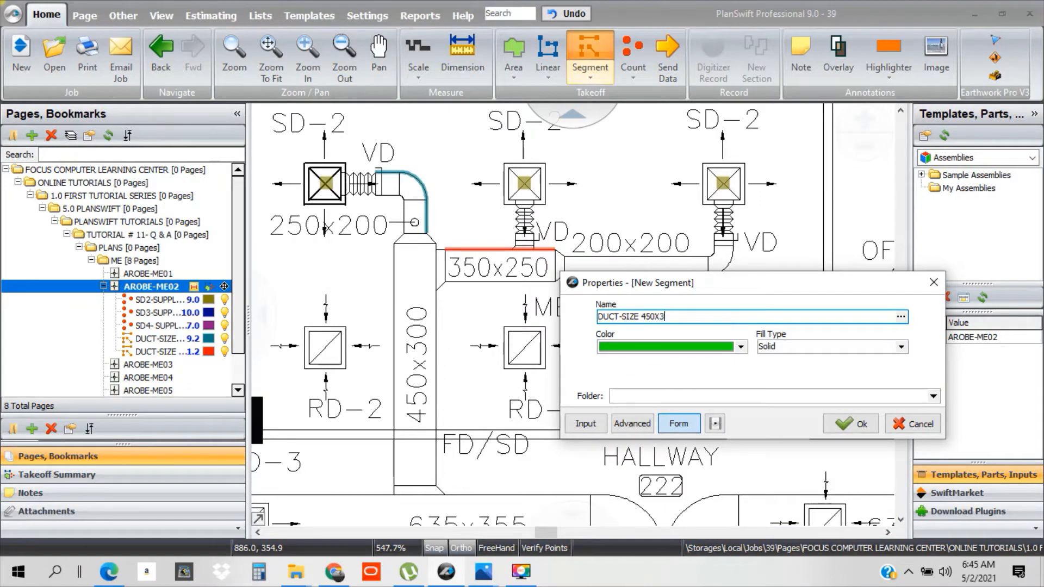
click(844, 427)
- Trace the 450x300 duct's left edge from the 635x355 hallway duct's takeoff up to the 250x200 branch's reducer and stop recording
scroll(435, 467, down, 5)
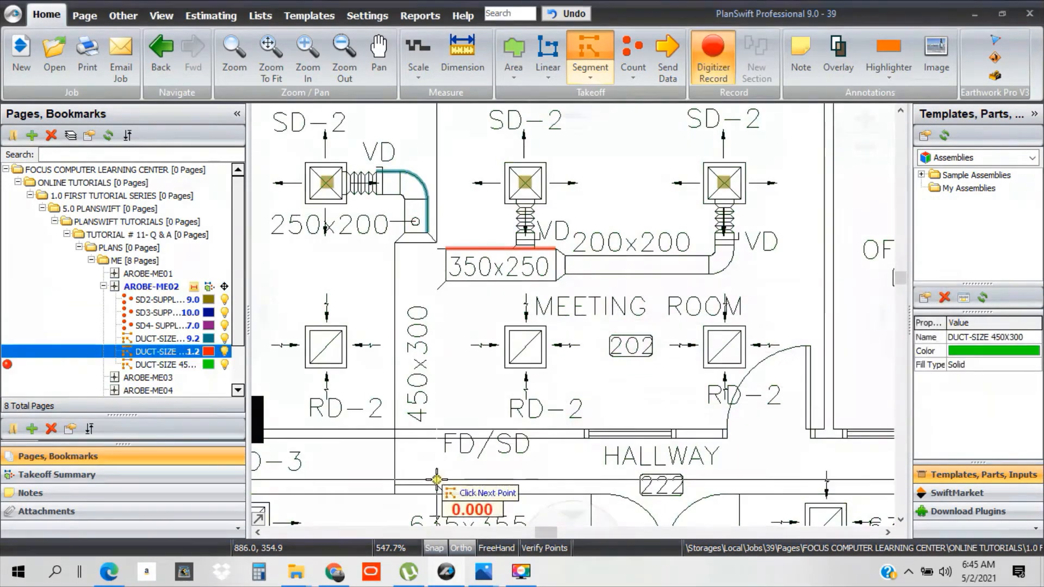
scroll(429, 413, up, 7)
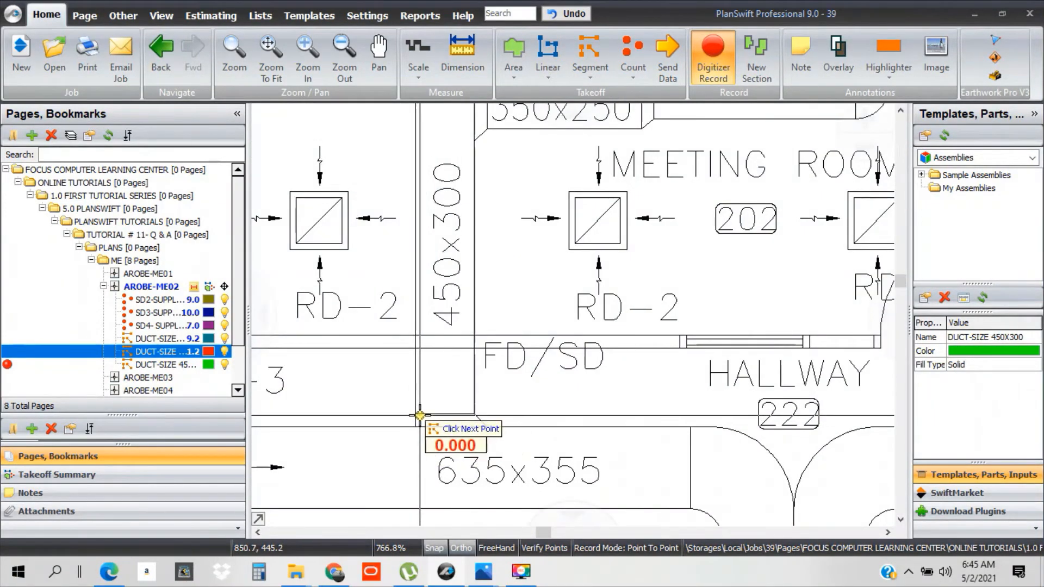
scroll(422, 422, down, 5)
scroll(424, 275, up, 3)
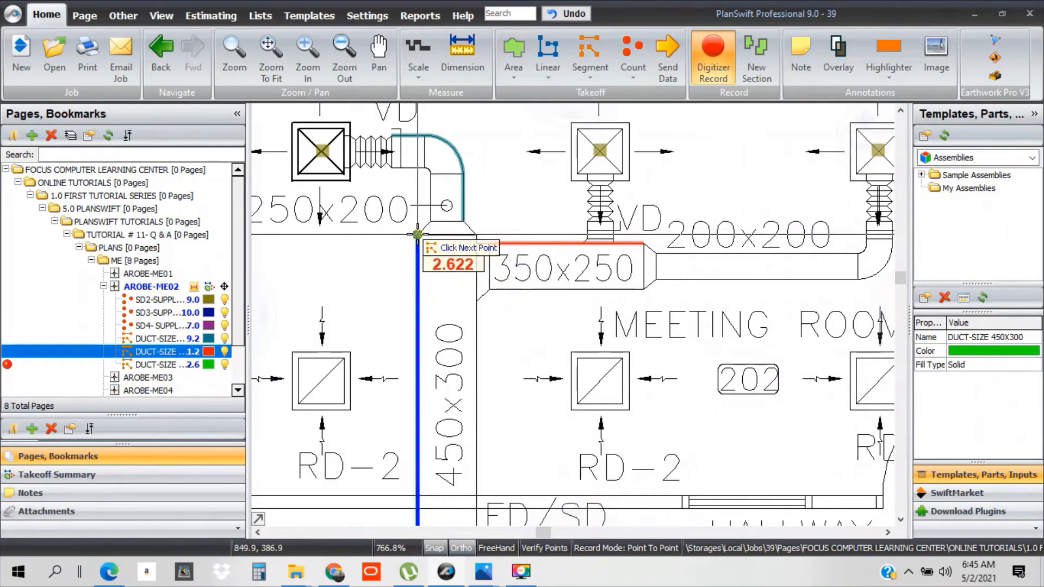
double_click(418, 235)
scroll(549, 212, down, 3)
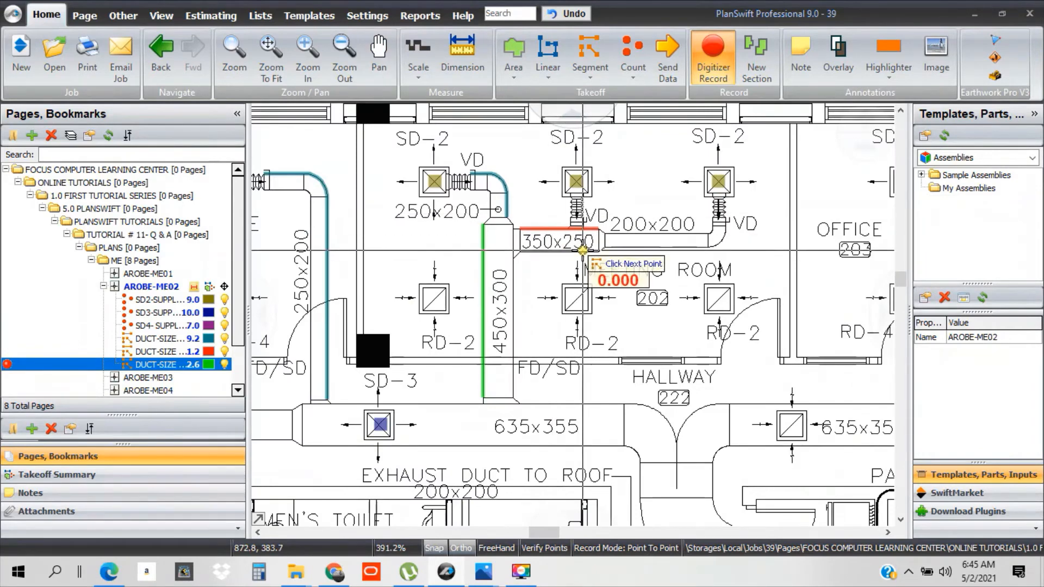
right_click(532, 220)
click(555, 246)
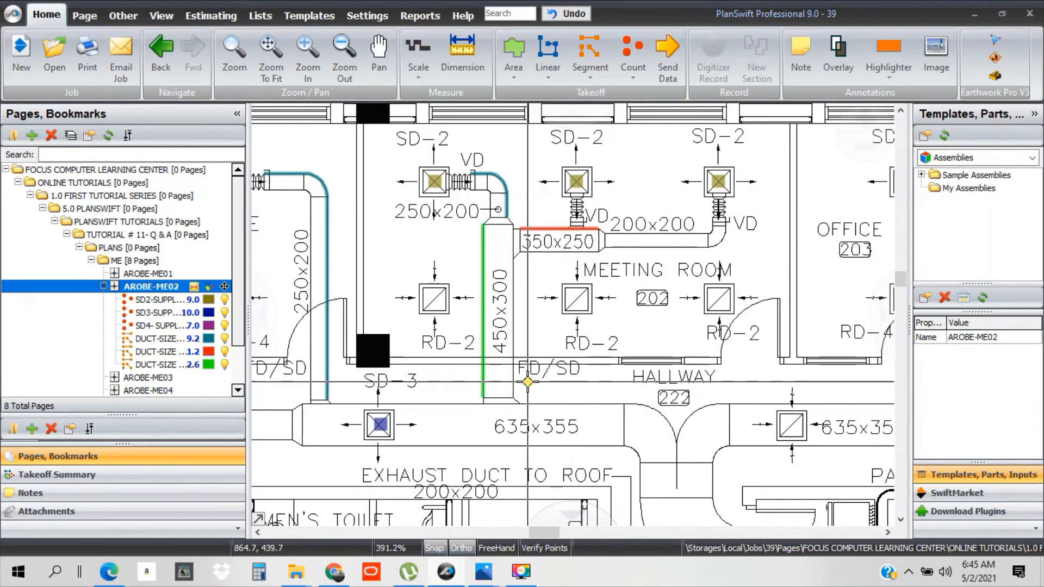
- Create a new segment takeoff item named DUCT-SIZE 200X200 for the straight branch in meeting room 202
scroll(534, 381, up, 2)
drag(641, 265, 588, 276)
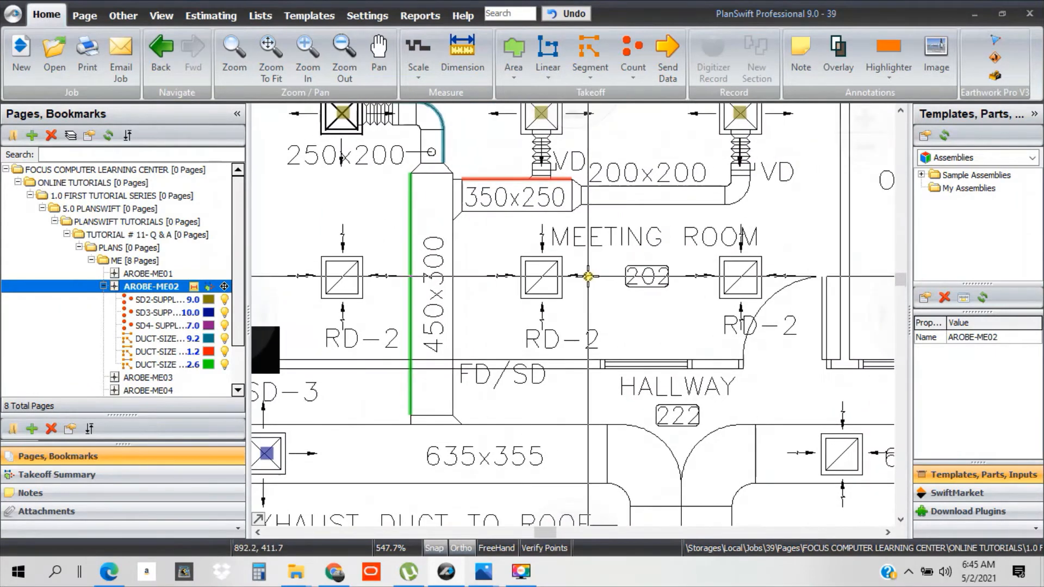
drag(740, 284, 679, 281)
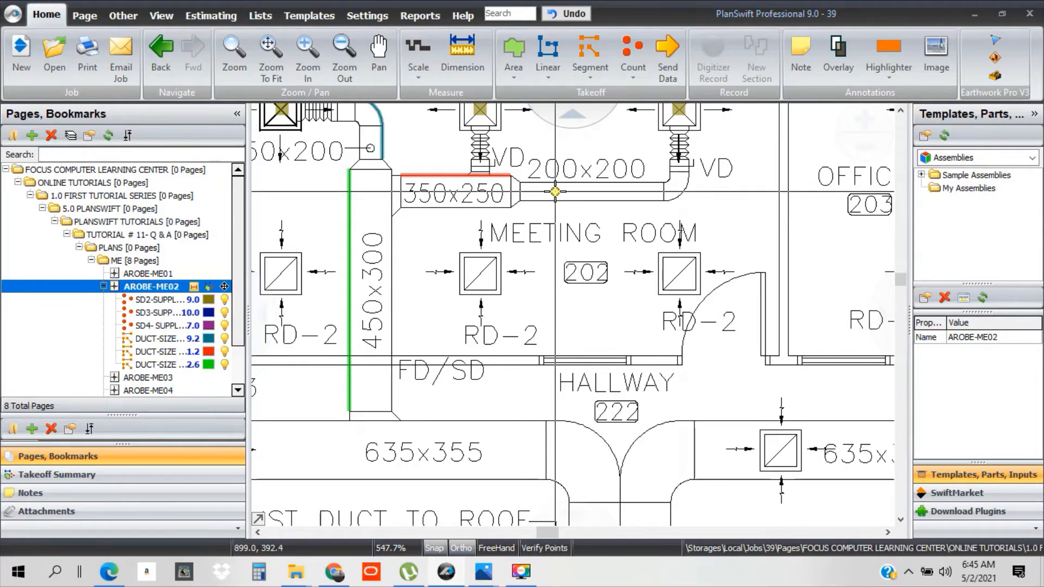
click(588, 52)
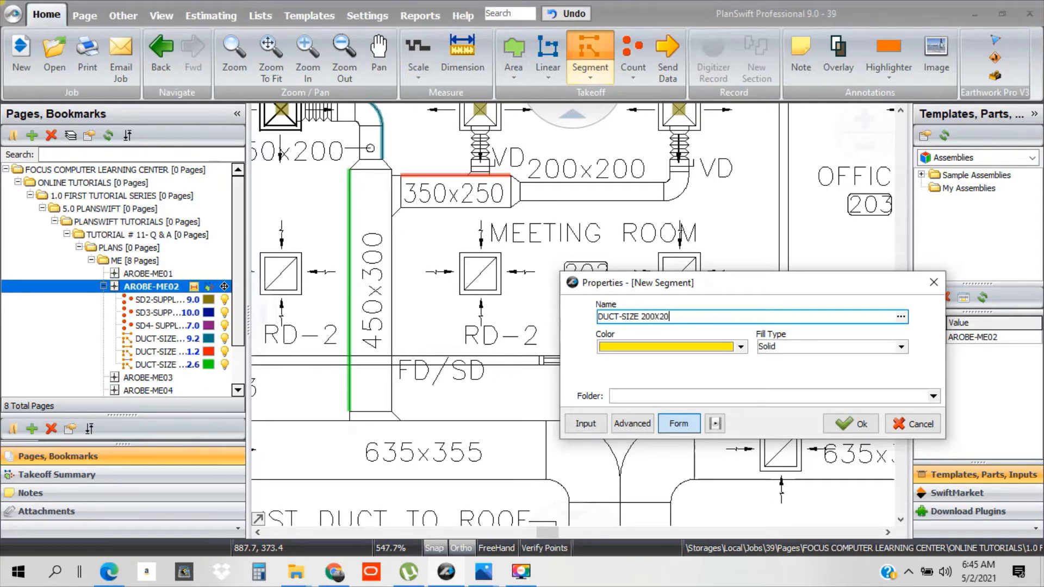
click(860, 434)
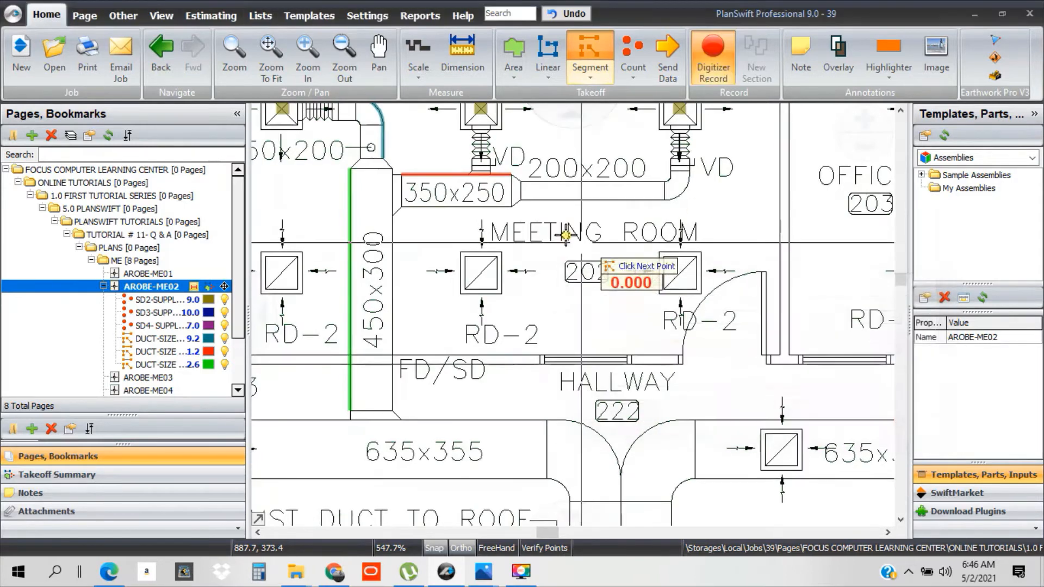
- Trace the 200x200 duct's upper edge from the 350x250 duct's reducer to the start of the elbow and stop recording
scroll(518, 201, up, 10)
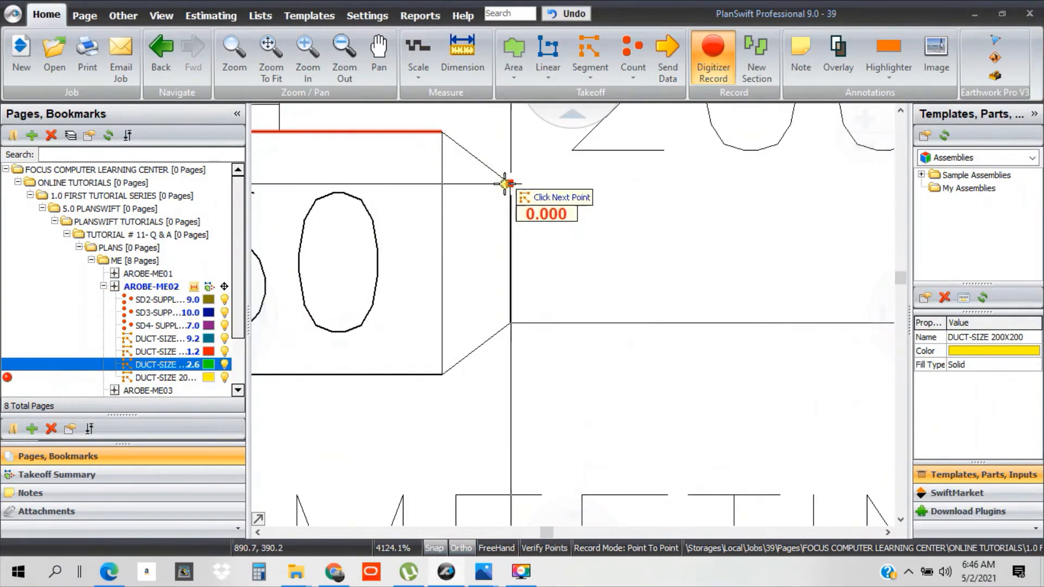
scroll(514, 186, down, 7)
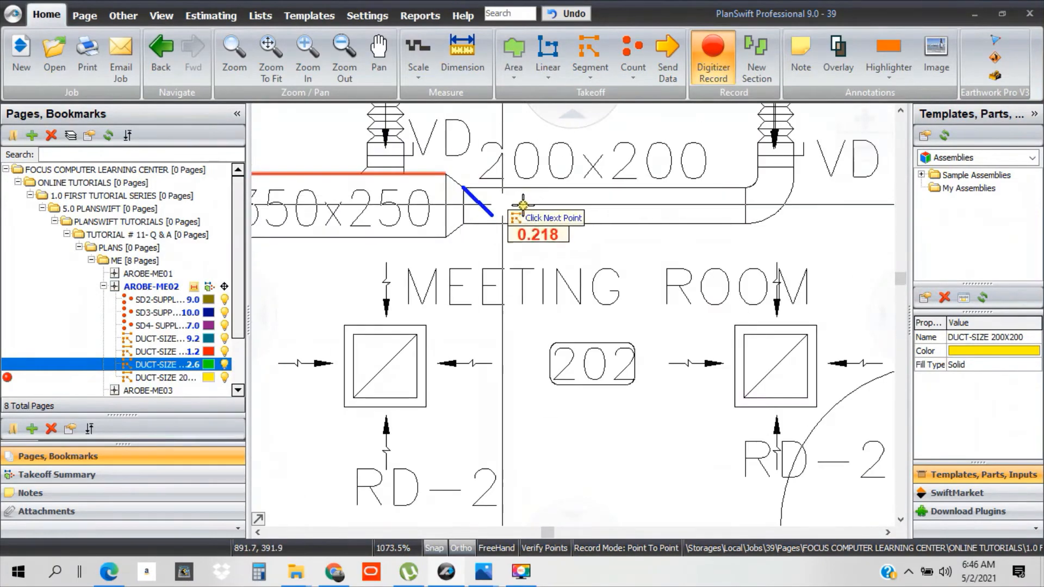
click(746, 188)
scroll(560, 232, down, 7)
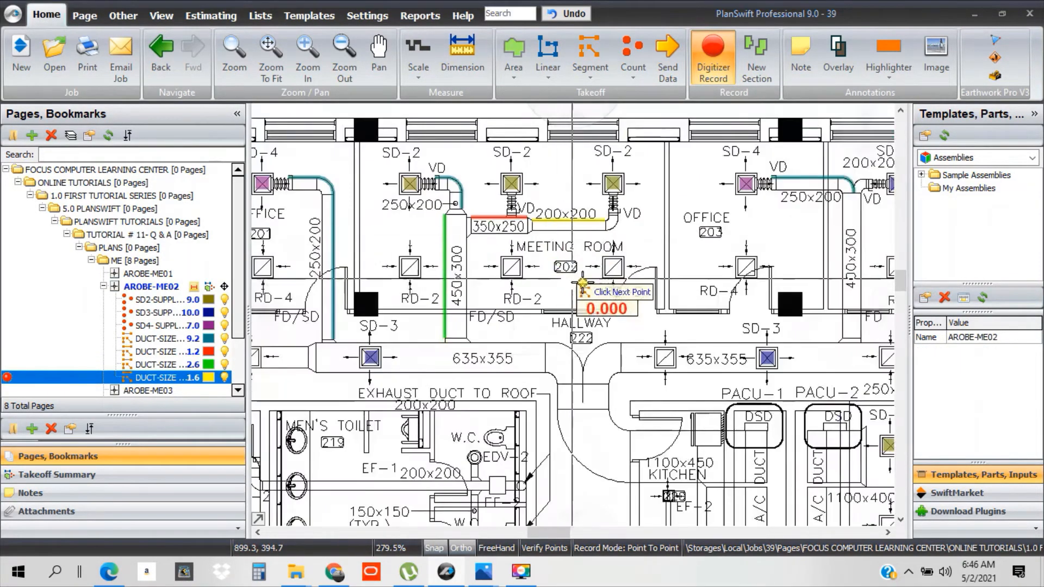
right_click(685, 231)
click(729, 266)
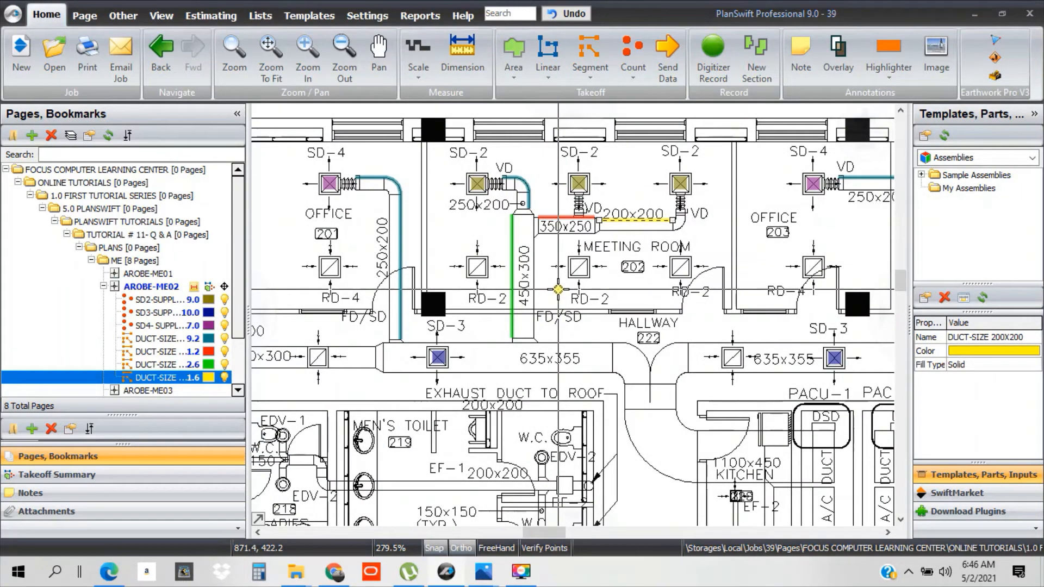
- Examine the flexible duct, vaned elbow, duct passing thru wall and duct hanger details on page AROBE-ME07
scroll(558, 290, up, 4)
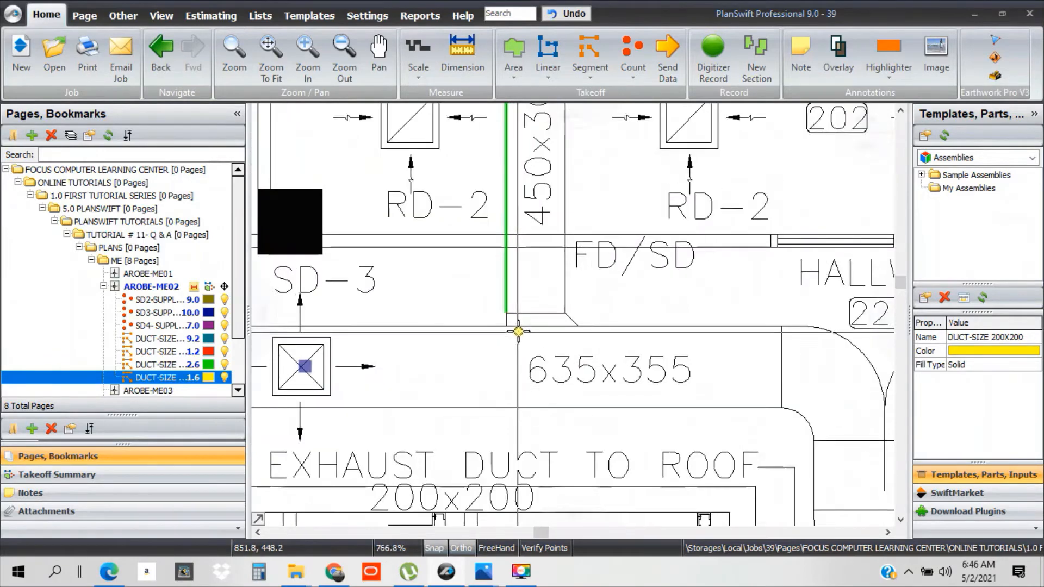
scroll(573, 330, down, 3)
scroll(571, 181, up, 3)
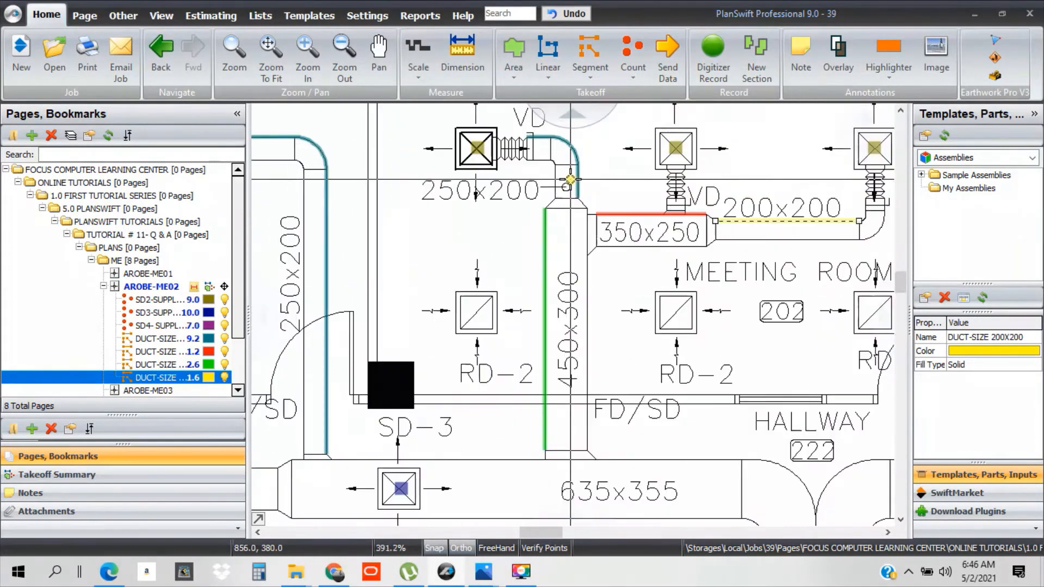
scroll(173, 331, down, 2)
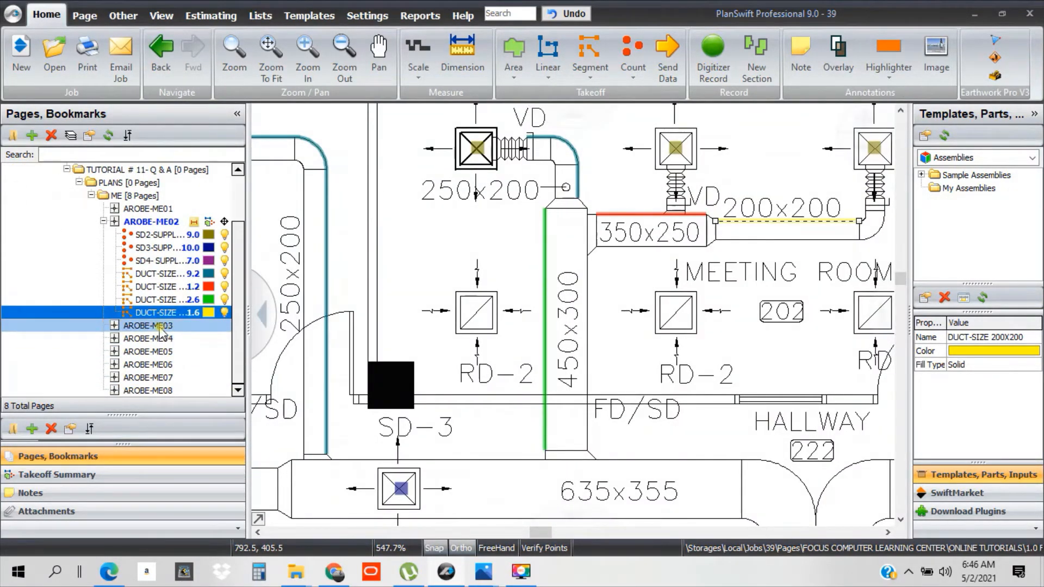
click(159, 328)
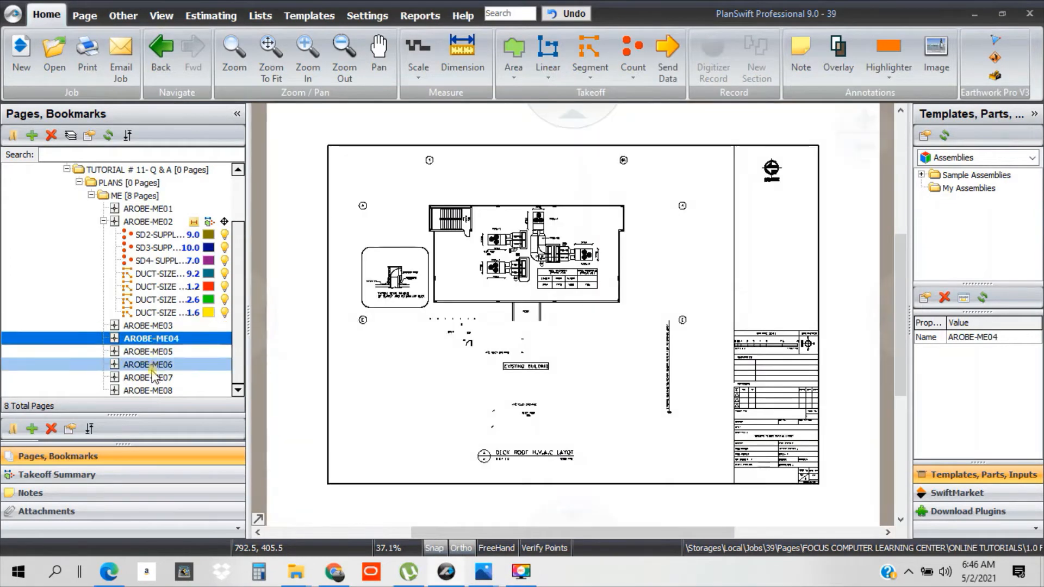
click(153, 379)
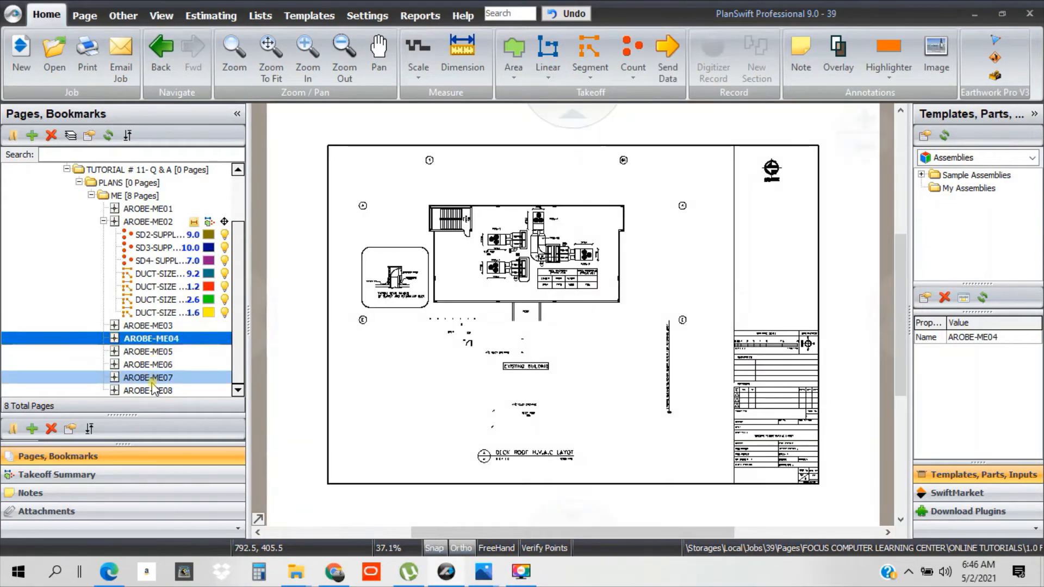
scroll(373, 432, up, 3)
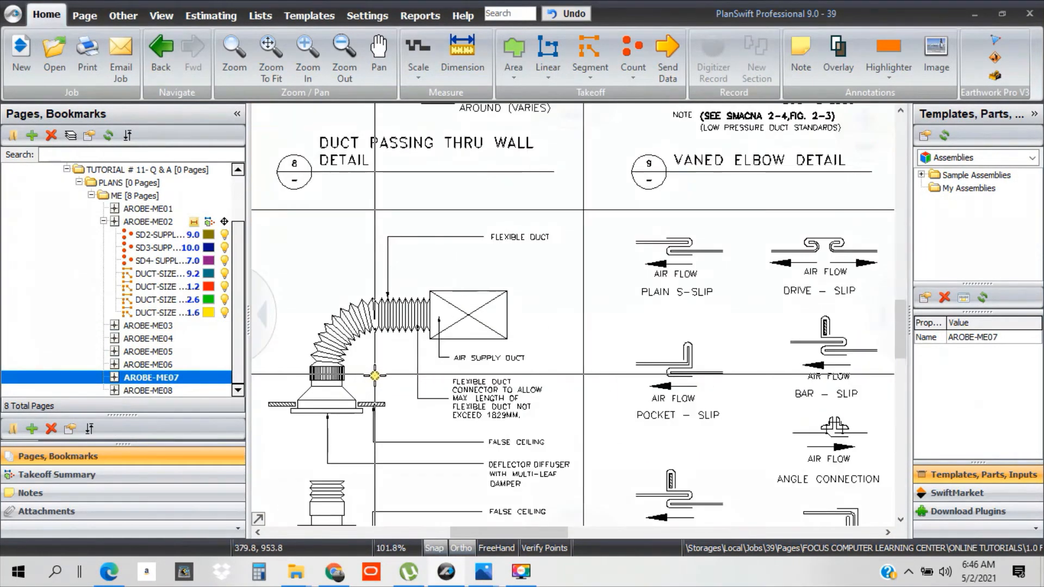
scroll(373, 435, down, 2)
scroll(369, 283, up, 3)
scroll(369, 283, down, 3)
scroll(563, 238, up, 3)
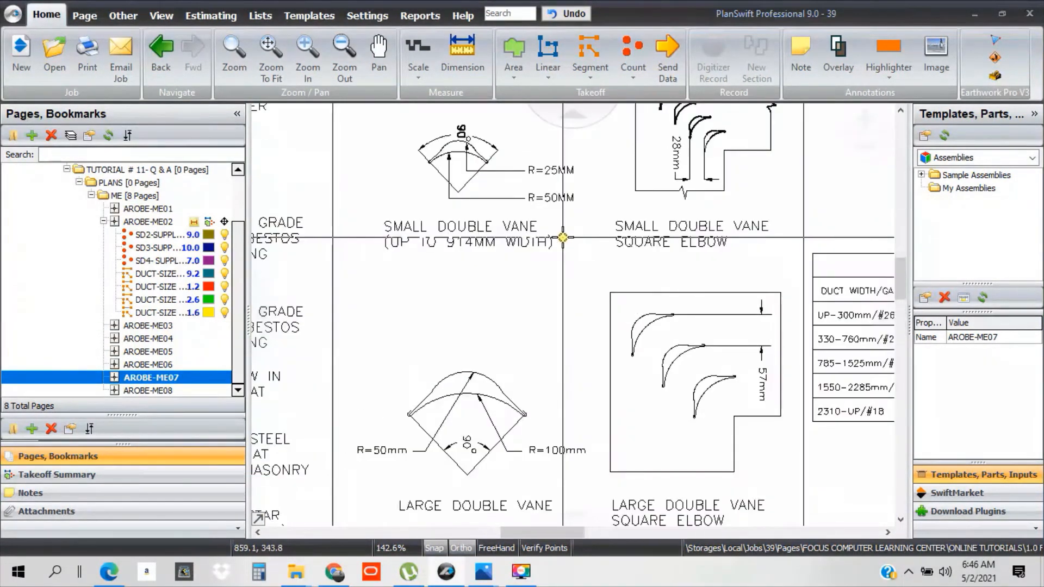
scroll(563, 238, down, 3)
scroll(563, 163, up, 1)
scroll(563, 152, down, 2)
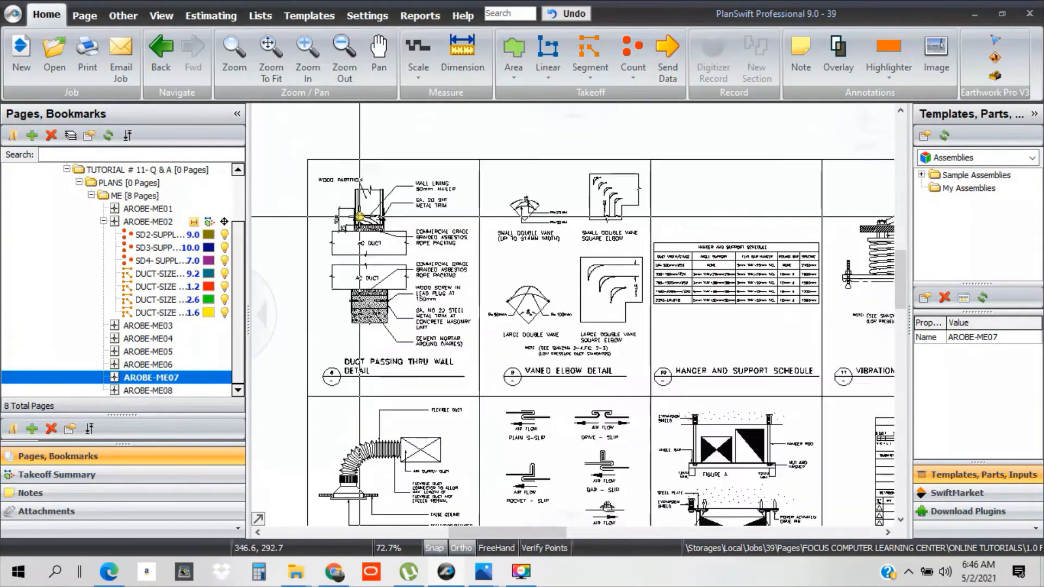
scroll(598, 426, up, 3)
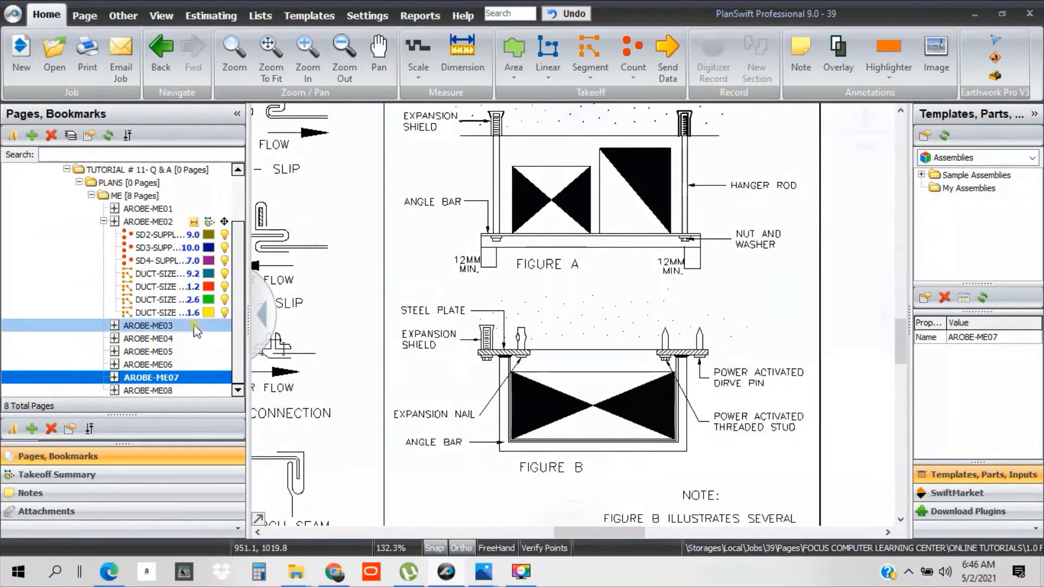
- Examine the return register and register connection details on page AROBE-ME08, including the air extractor and its note
click(151, 391)
scroll(528, 239, up, 2)
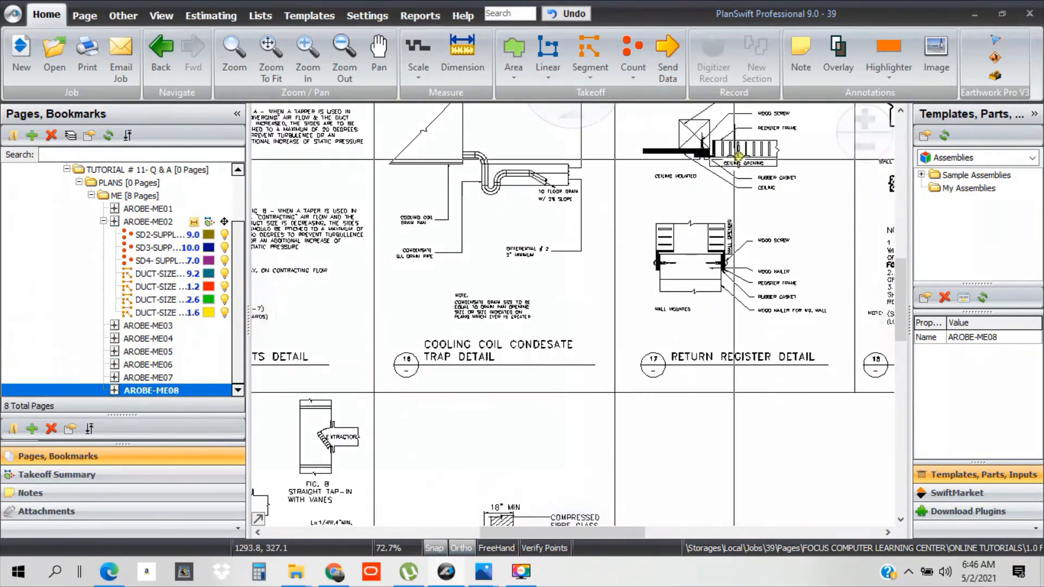
scroll(731, 157, up, 2)
scroll(411, 258, down, 4)
scroll(647, 233, up, 3)
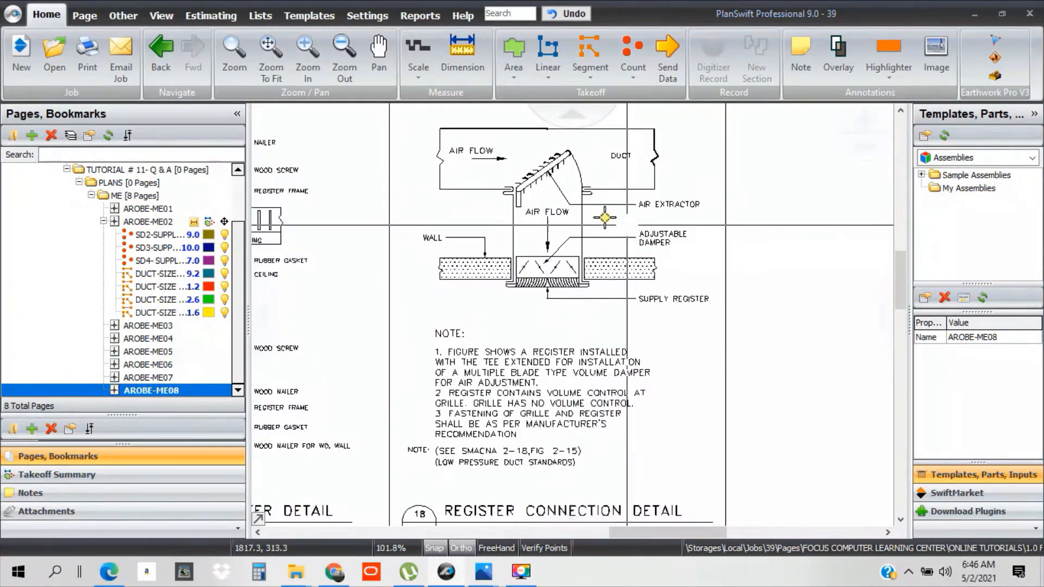
scroll(636, 229, up, 2)
scroll(599, 305, down, 2)
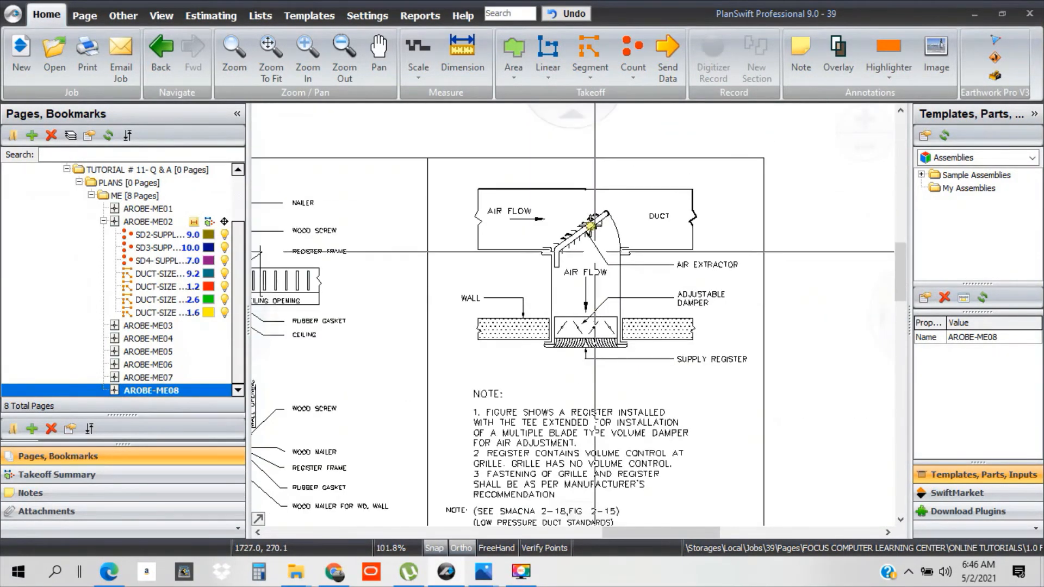
scroll(571, 256, up, 3)
scroll(565, 248, down, 2)
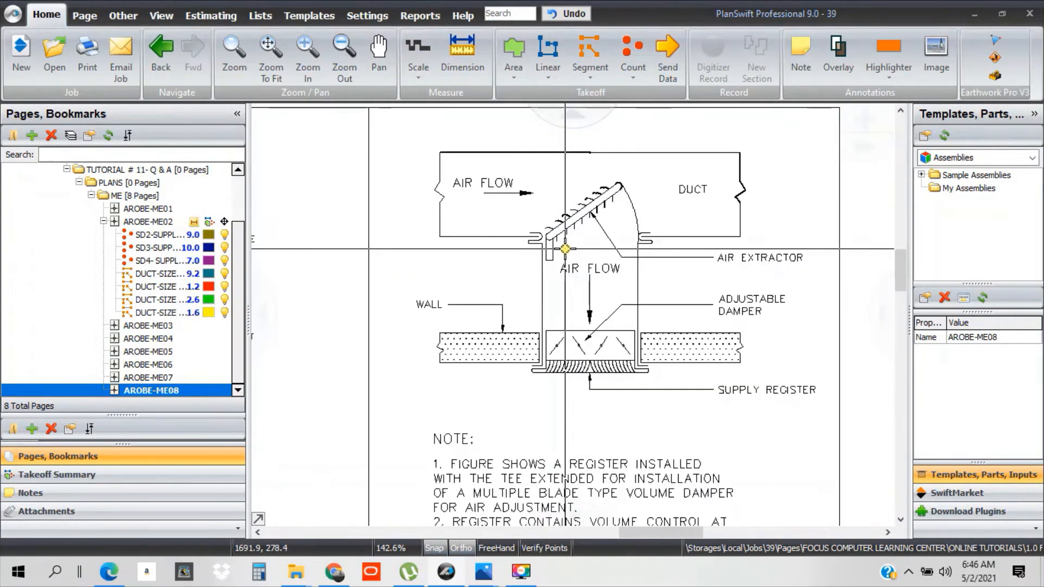
scroll(670, 242, down, 2)
- Examine the tee connection figures with the clinch lock detail and the off sets detail on page AROBE-ME08
drag(550, 389, 809, 144)
drag(484, 332, 657, 252)
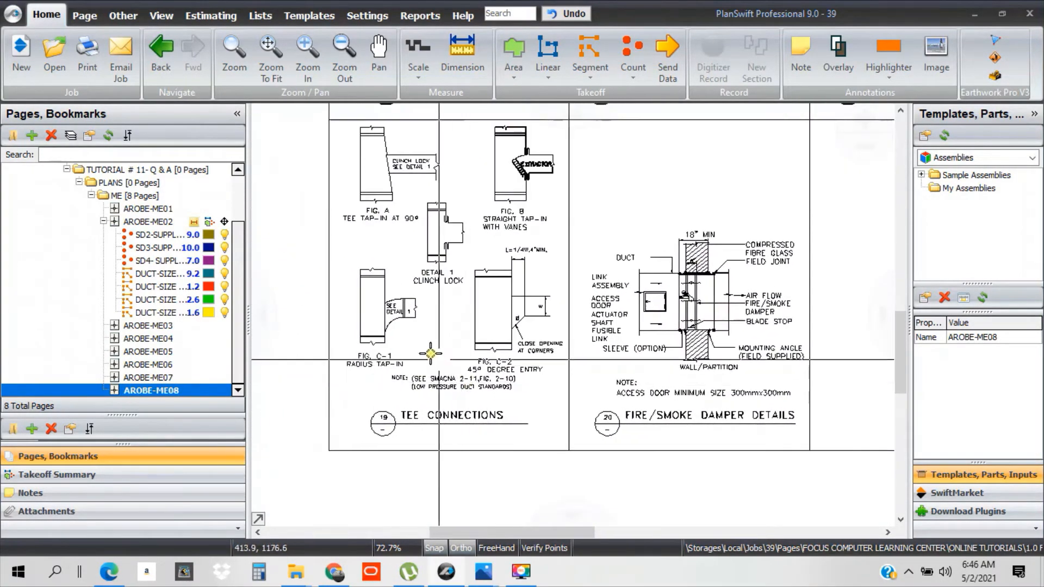
scroll(413, 337, up, 4)
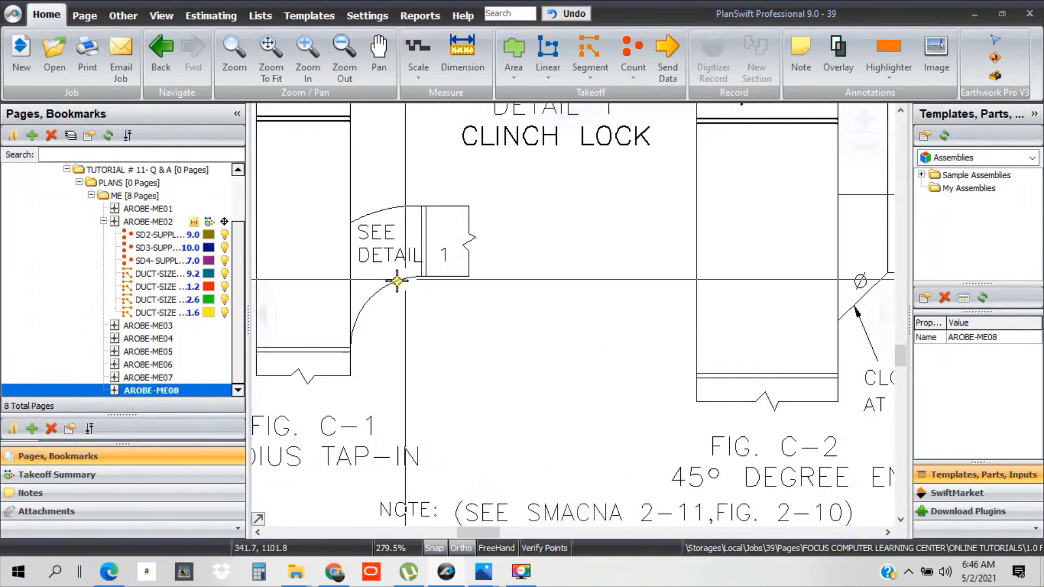
scroll(476, 339, down, 3)
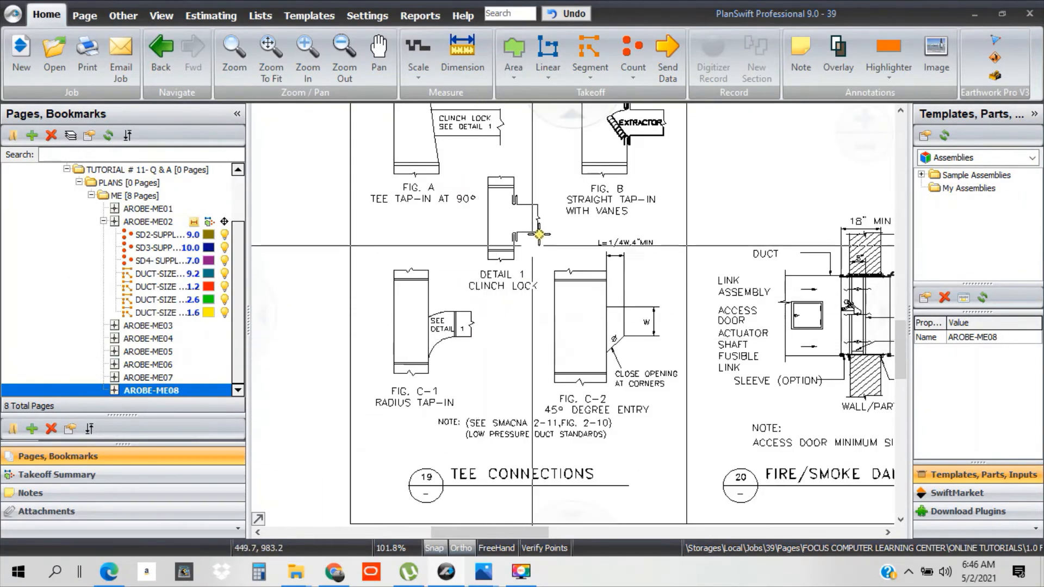
scroll(514, 238, up, 3)
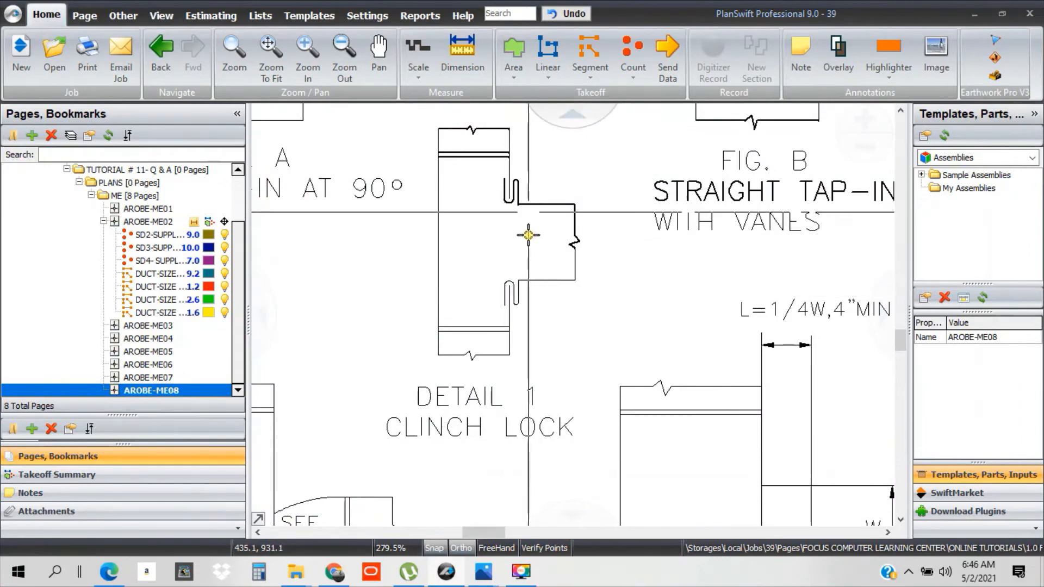
scroll(504, 283, down, 2)
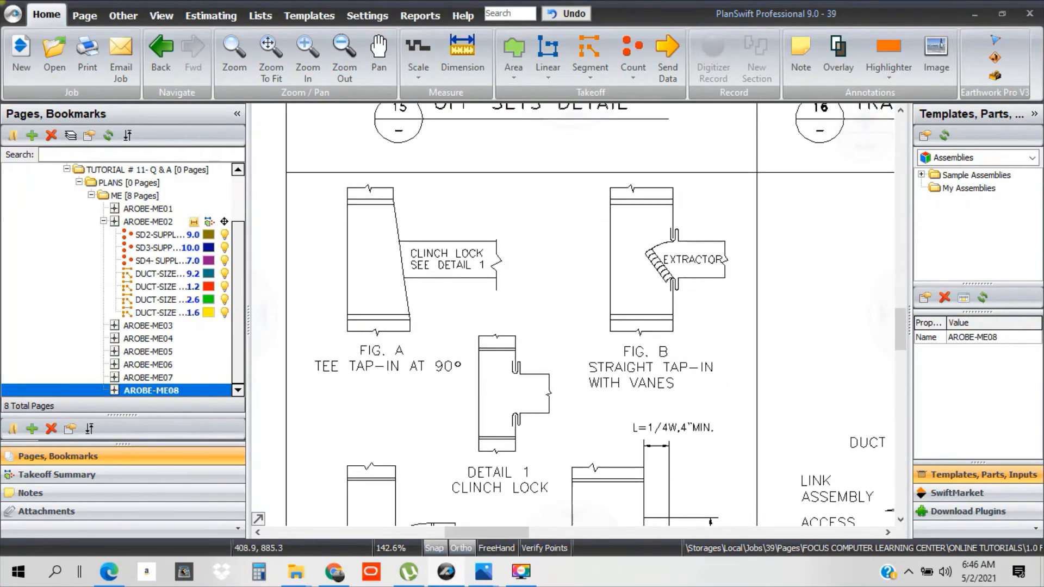
scroll(373, 229, up, 2)
scroll(438, 345, down, 3)
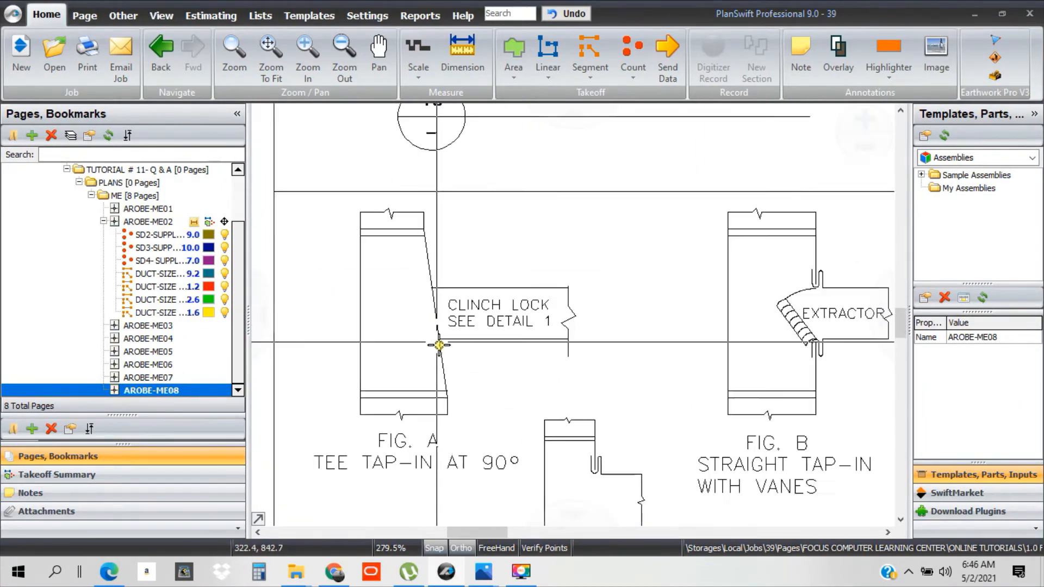
click(584, 515)
drag(530, 109, 539, 582)
drag(720, 166, 651, 390)
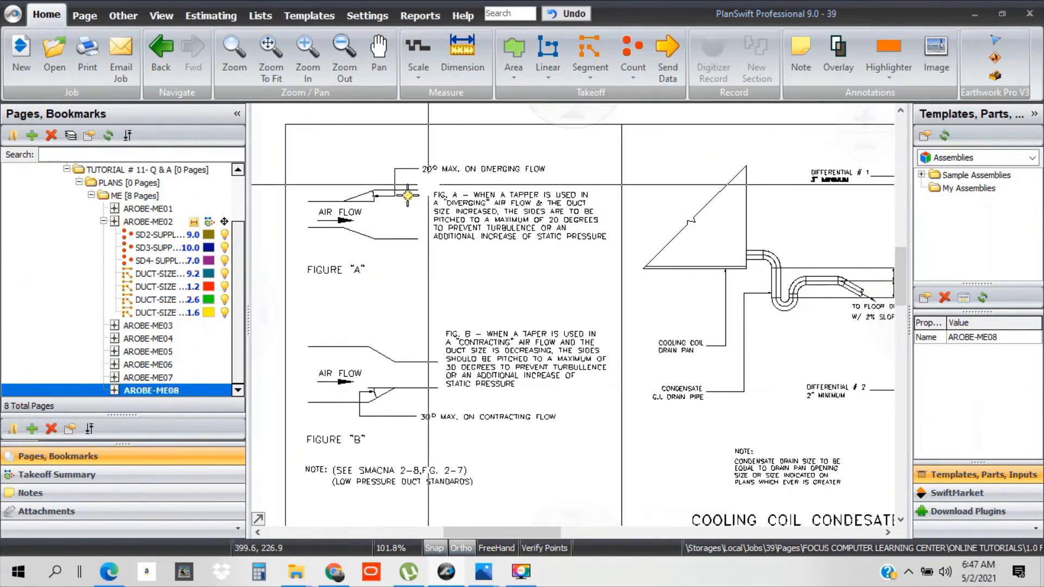
- Return to page AROBE-ME02, clear the takeoff selection and view the first-floor duct layout
double_click(197, 300)
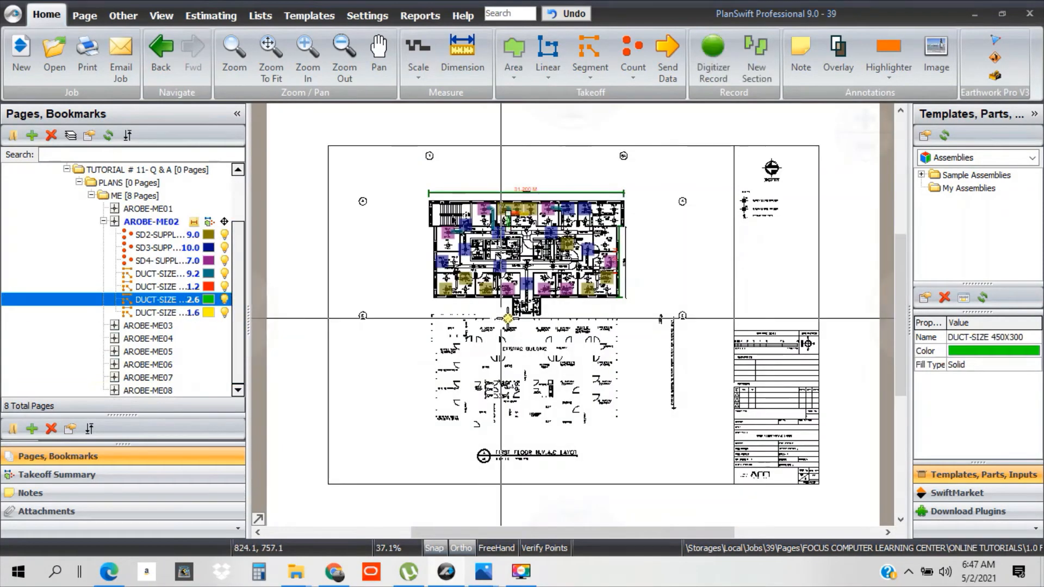
click(664, 282)
scroll(495, 243, up, 3)
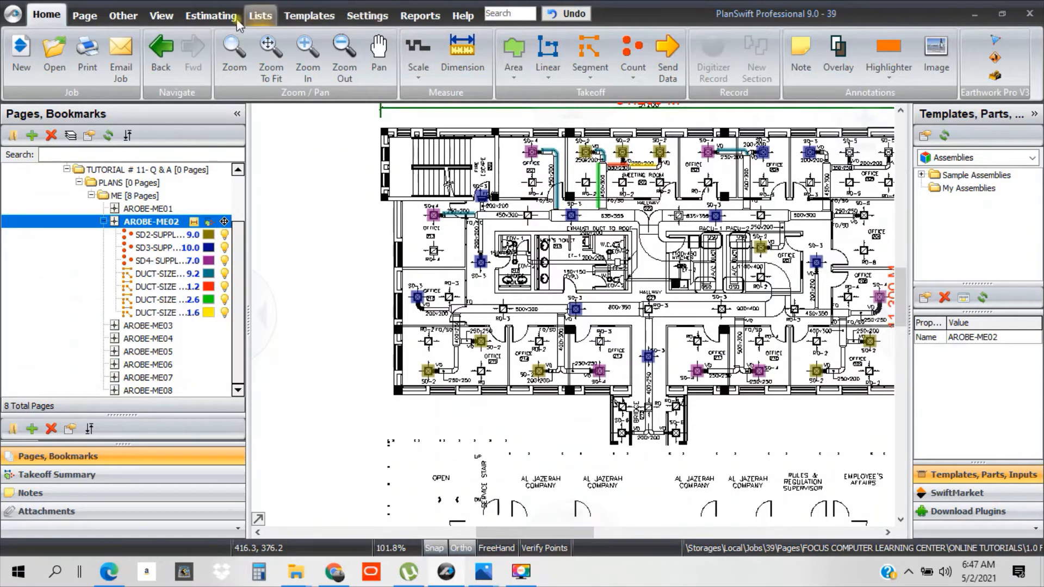
- Open the takeoff report in Report View and review its column settings without changing them
click(420, 15)
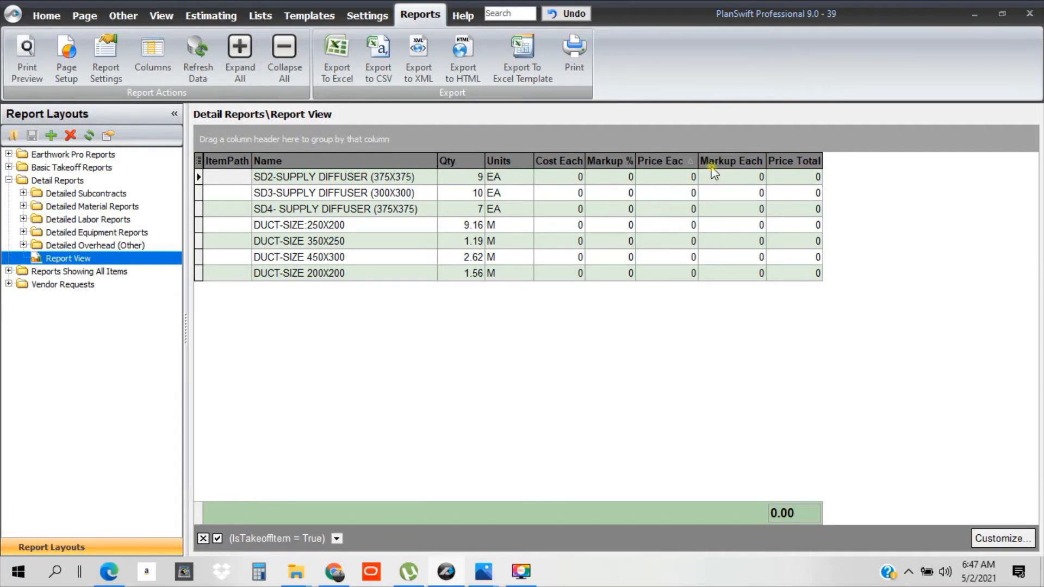
click(153, 58)
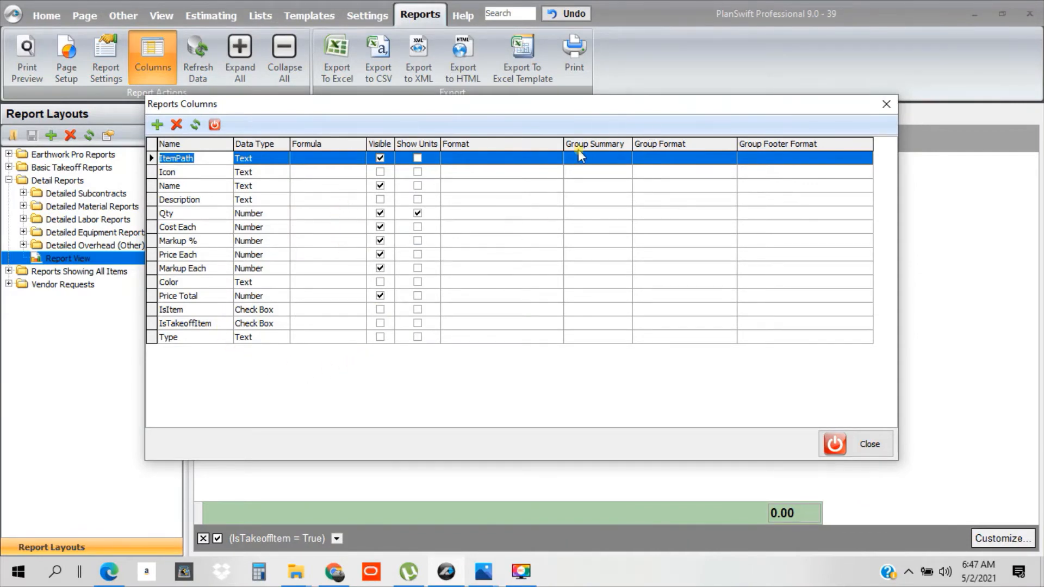
click(885, 104)
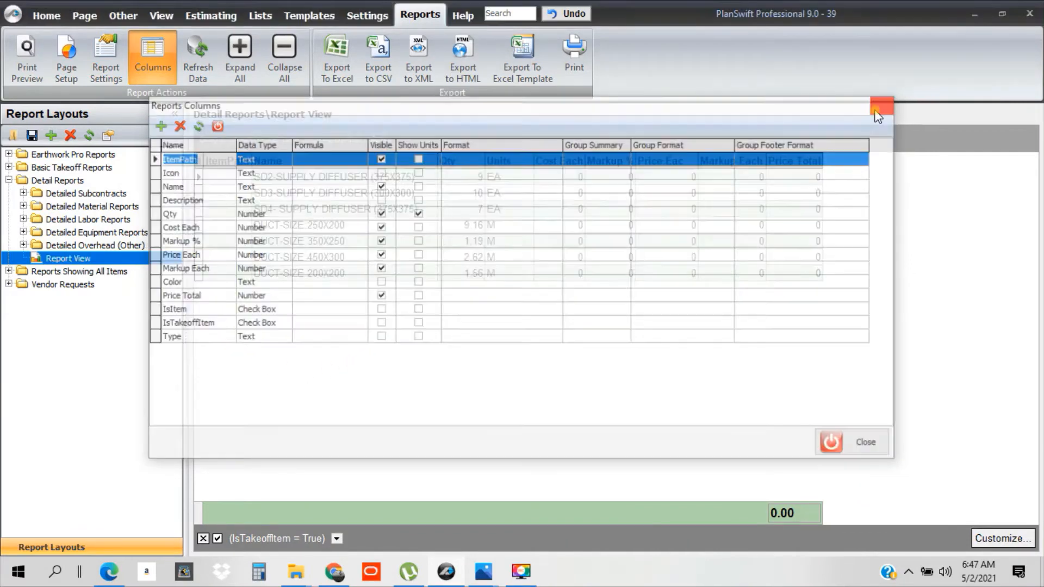
- Set the SD2-SUPPLY DIFFUSER (375X375) item's cost each to 100 and its markup to 10%
click(555, 179)
text(100)
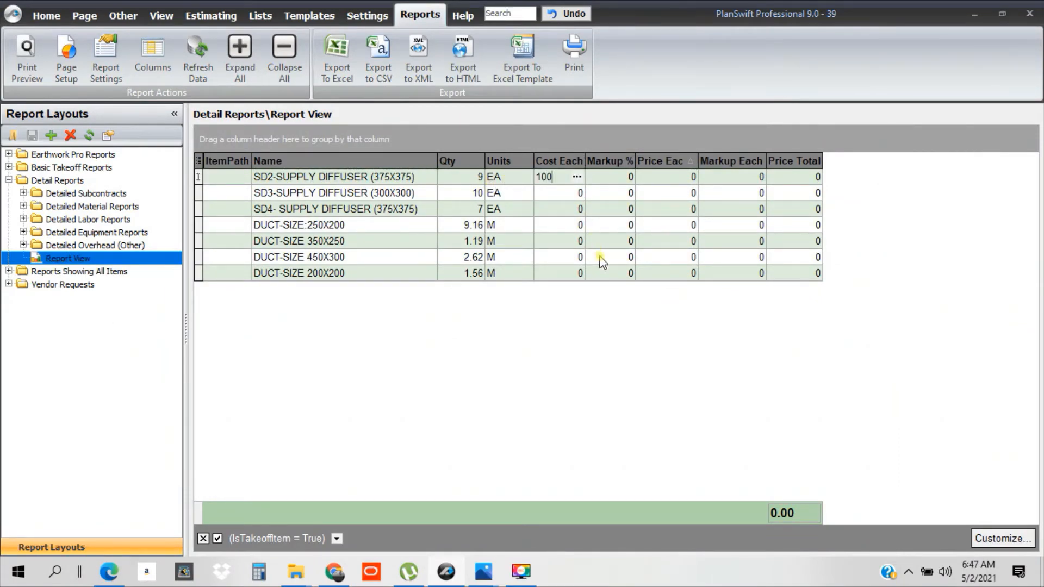
key(Return)
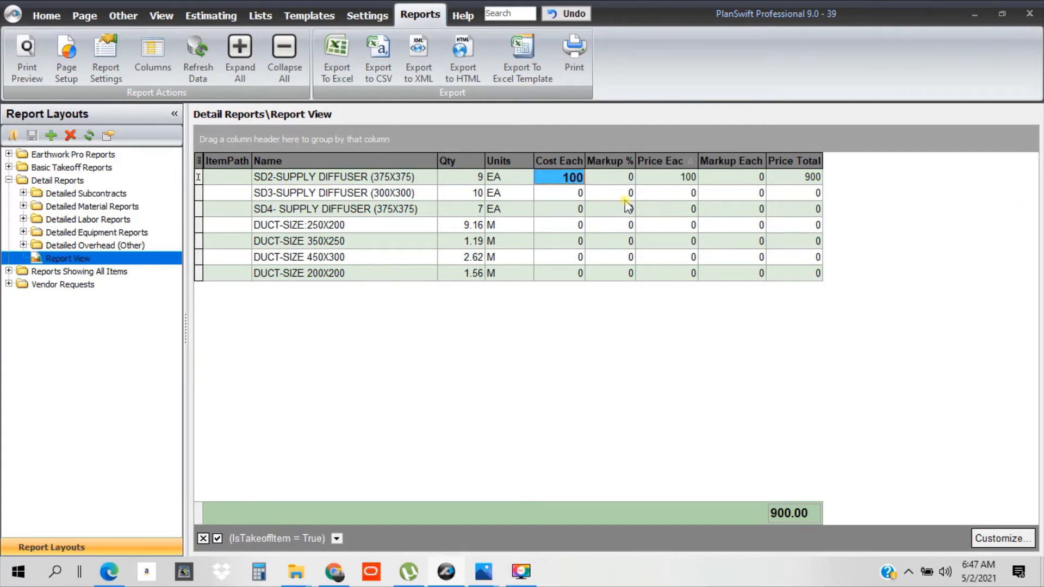
click(622, 180)
text(10)
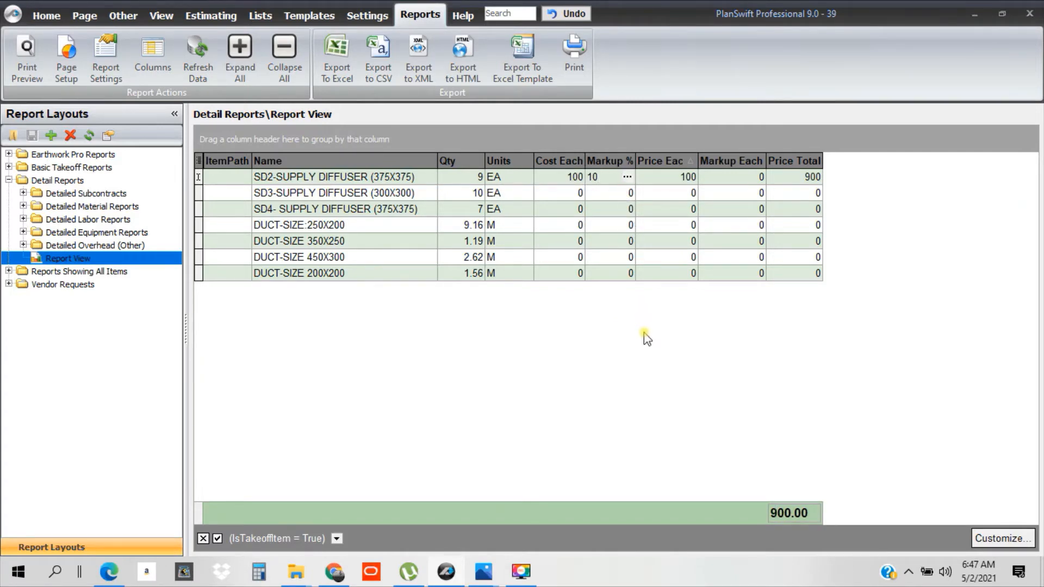
key(Return)
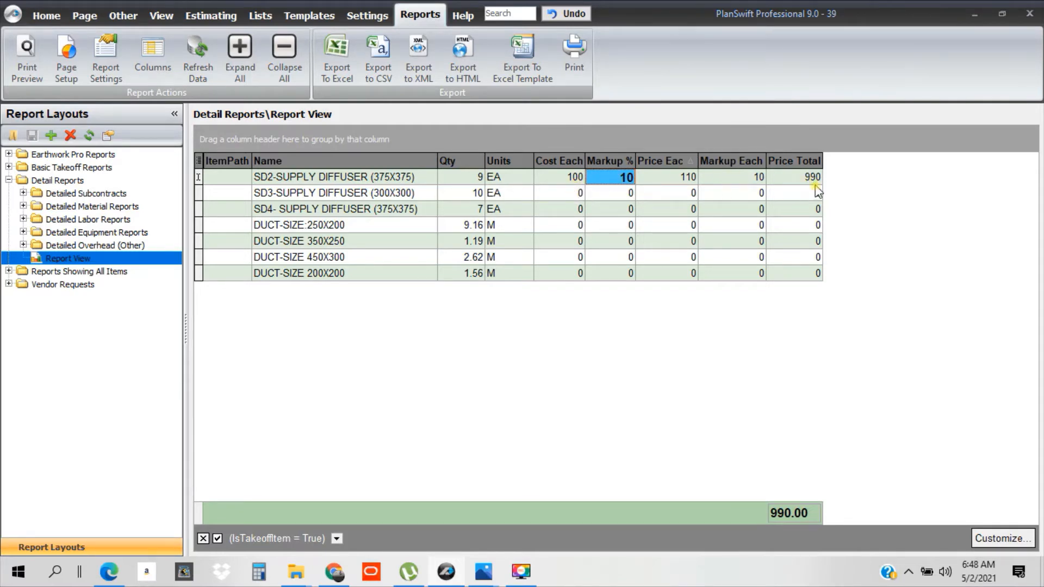
- Set the SD3-SUPPLY DIFFUSER (300X300) item's cost each to 100 and its markup to 10%
click(566, 194)
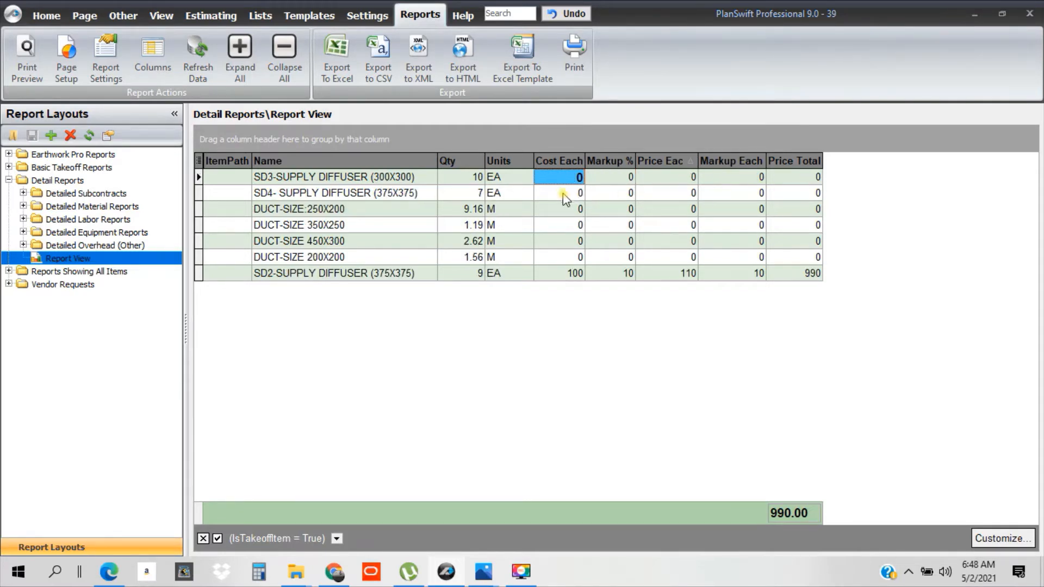
text(100)
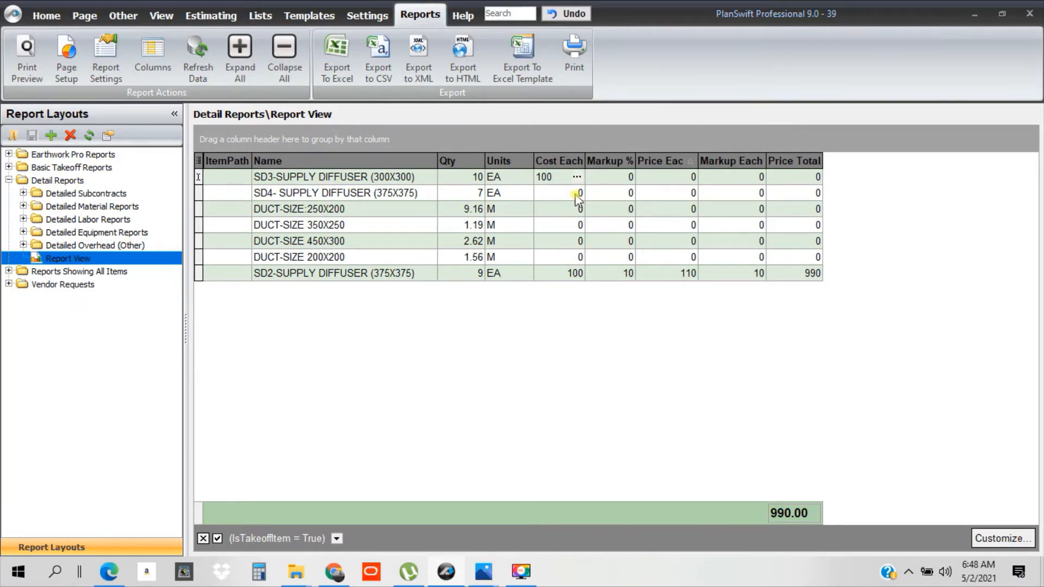
click(603, 175)
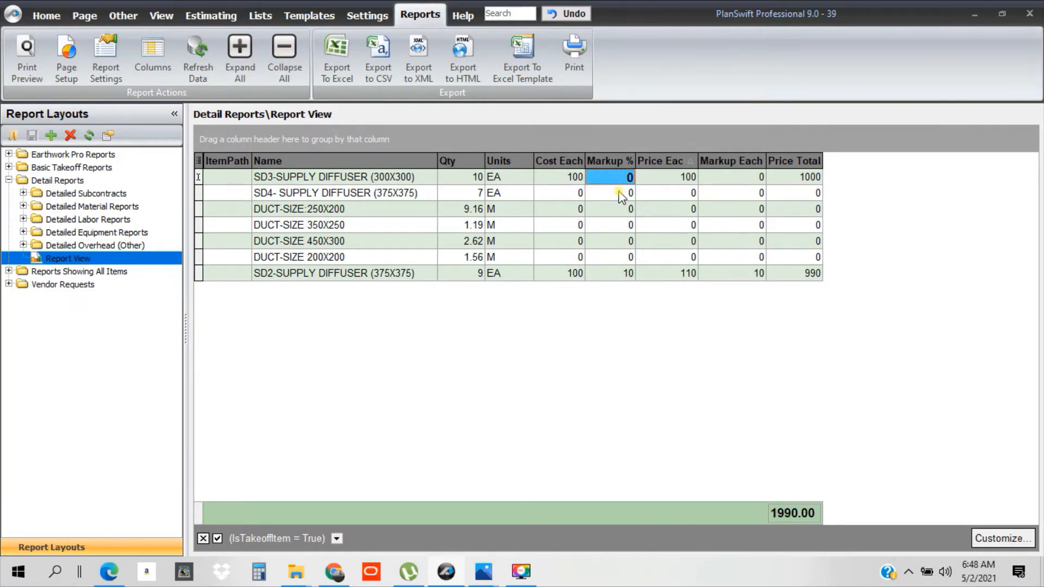
text(1)
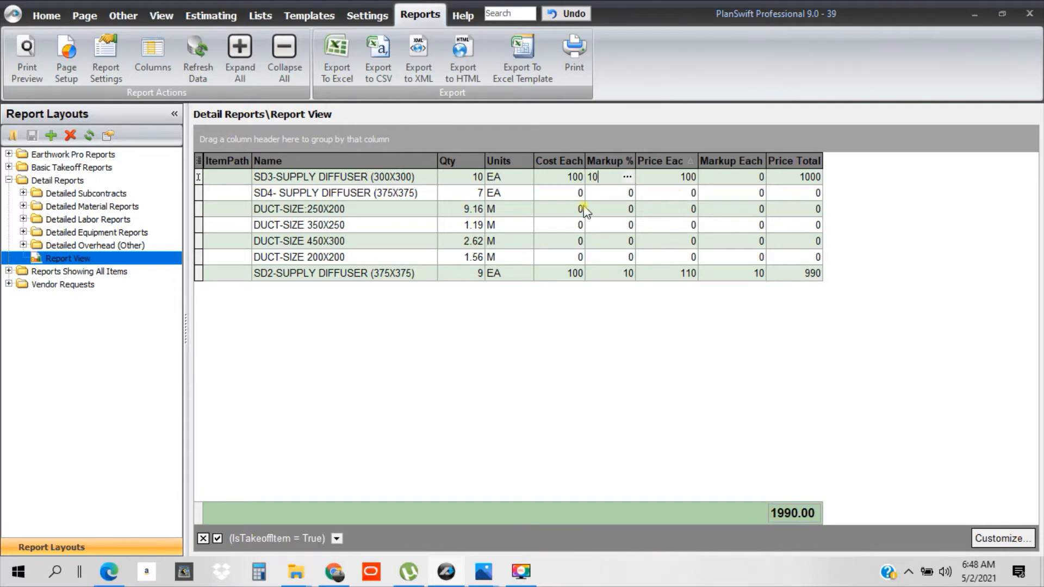
- Set the SD4- SUPPLY DIFFUSER (375X375) item's cost each to 100 and its markup to 10%
click(557, 192)
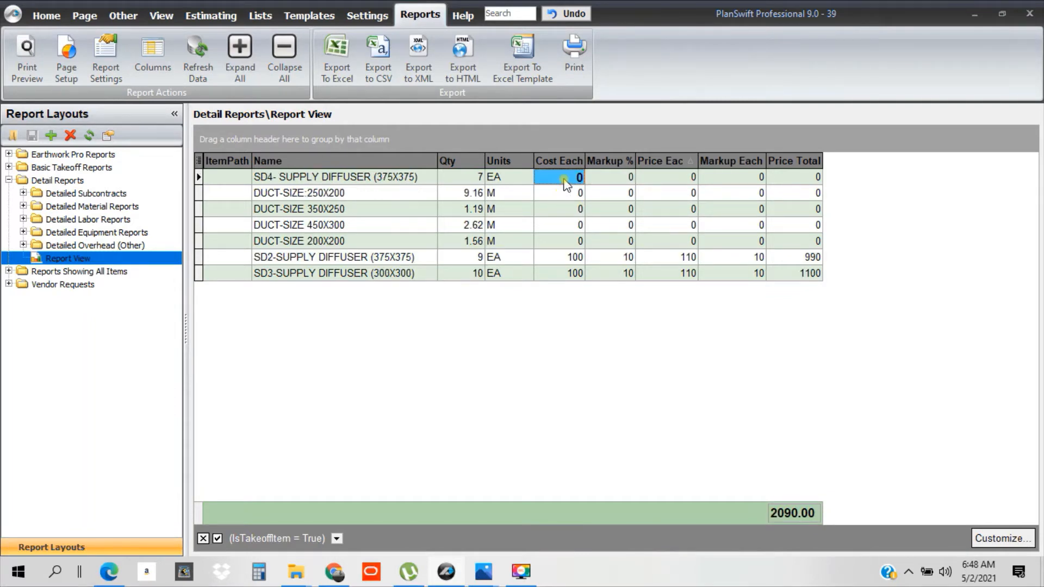
click(564, 178)
text(100)
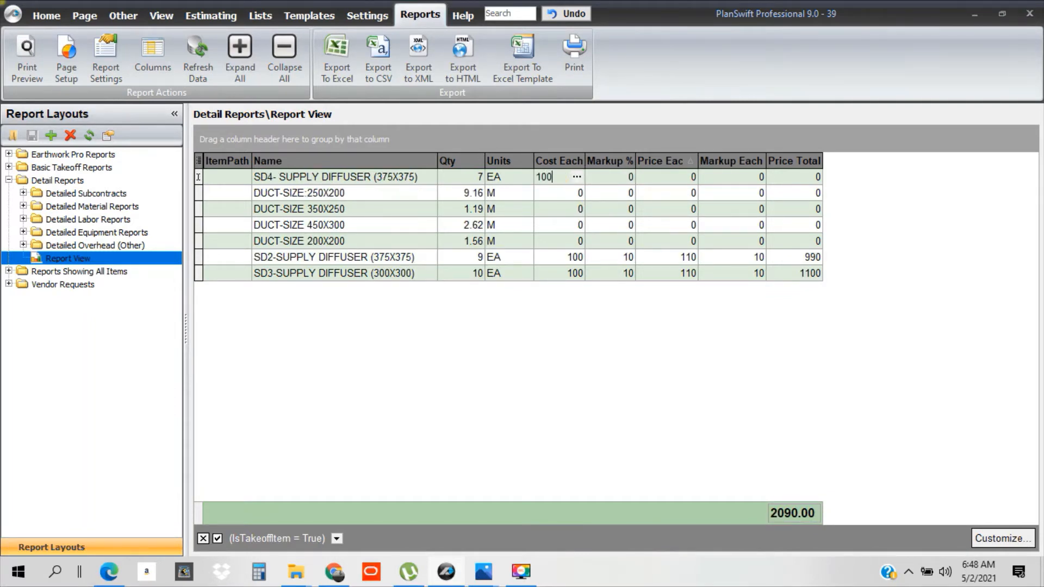
click(609, 182)
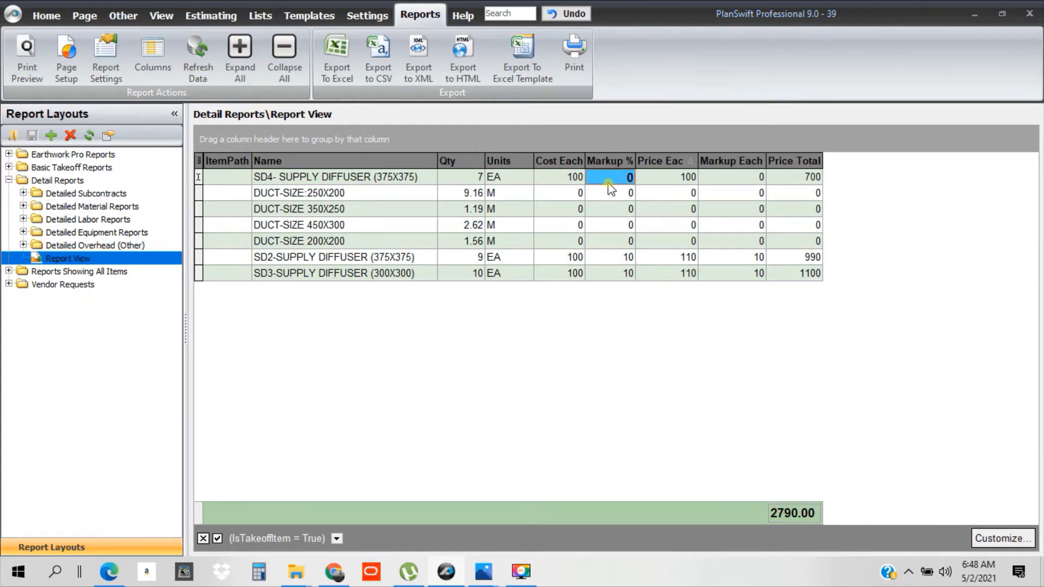
text(10)
- Set the DUCT-SIZE:250X200 item's cost each to 100 and its markup to 10%
click(555, 194)
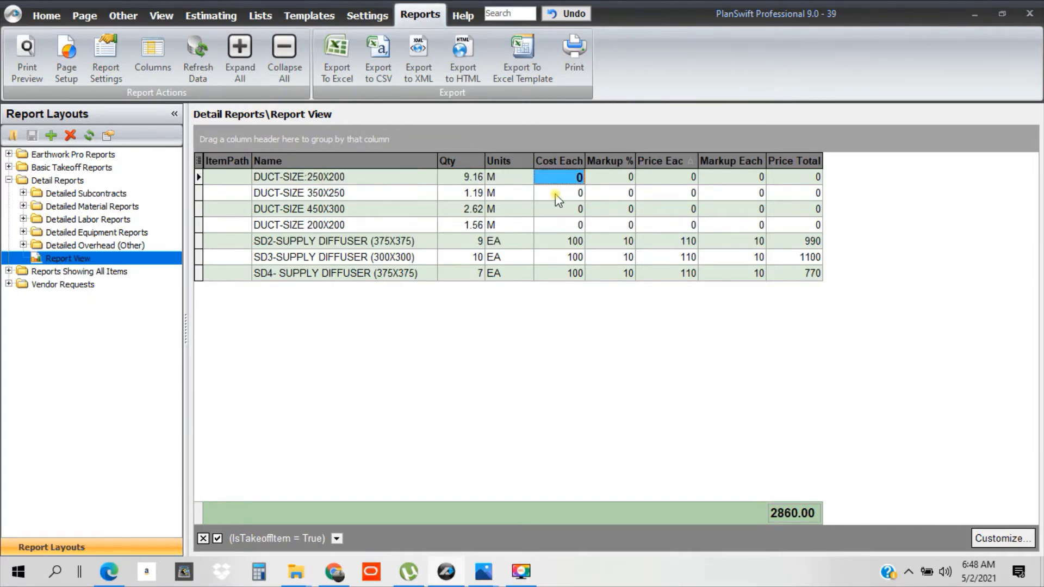
text(100)
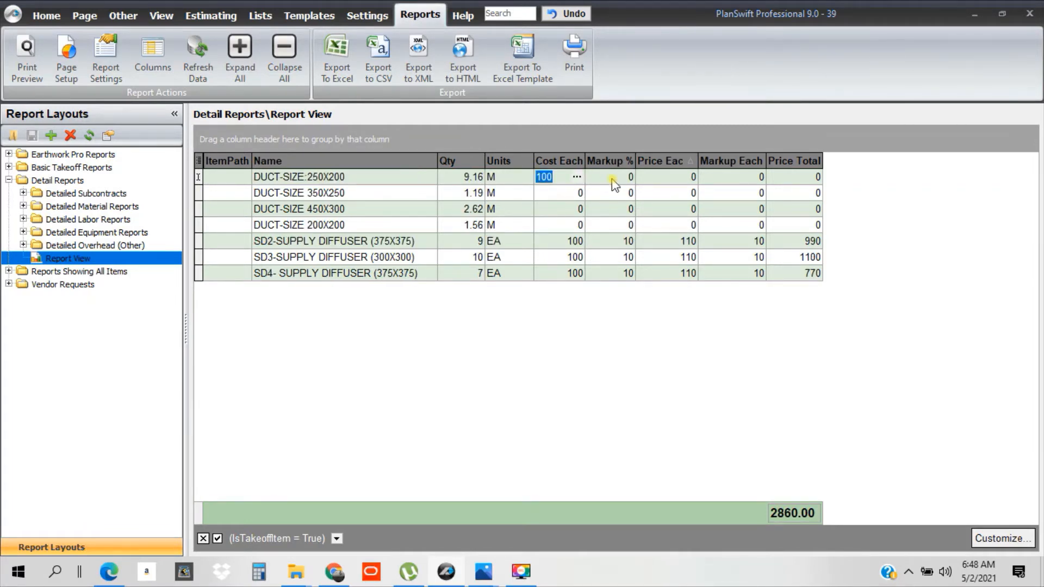
click(613, 182)
text(10)
- Set the DUCT-SIZE 350X250 item's cost each to 100 and its markup to 10%
click(574, 194)
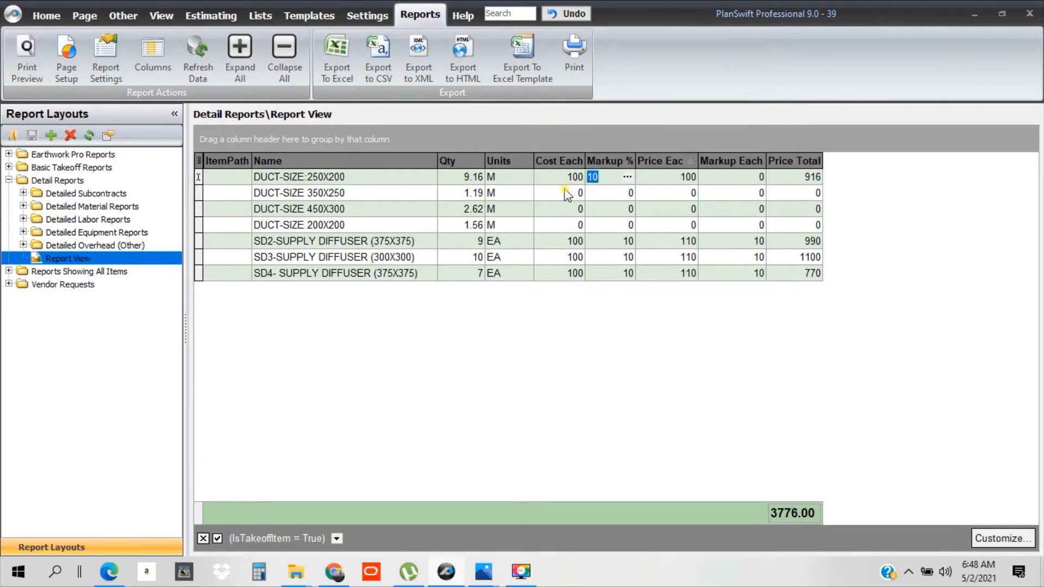
text(100)
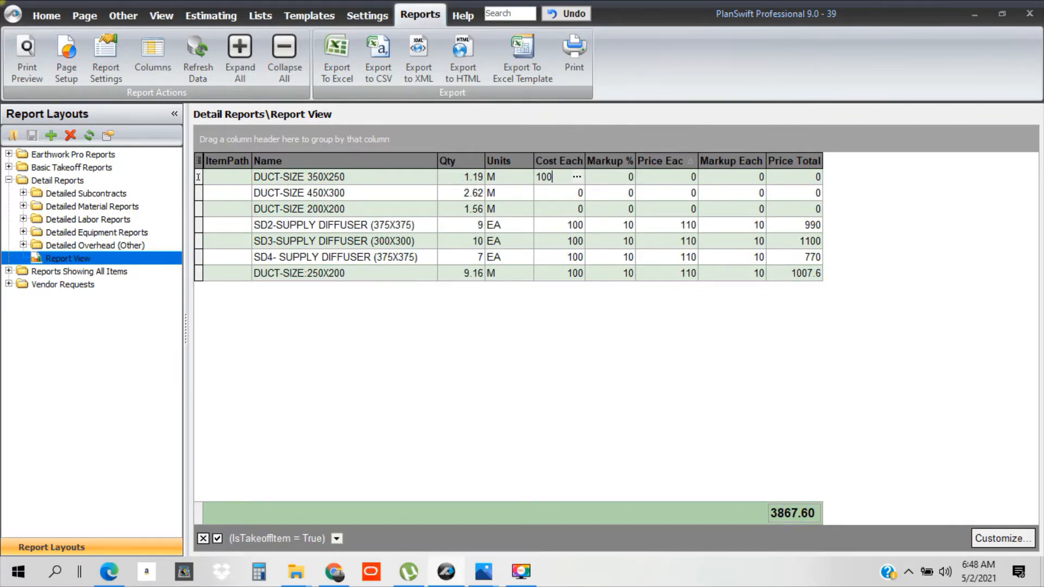
click(601, 181)
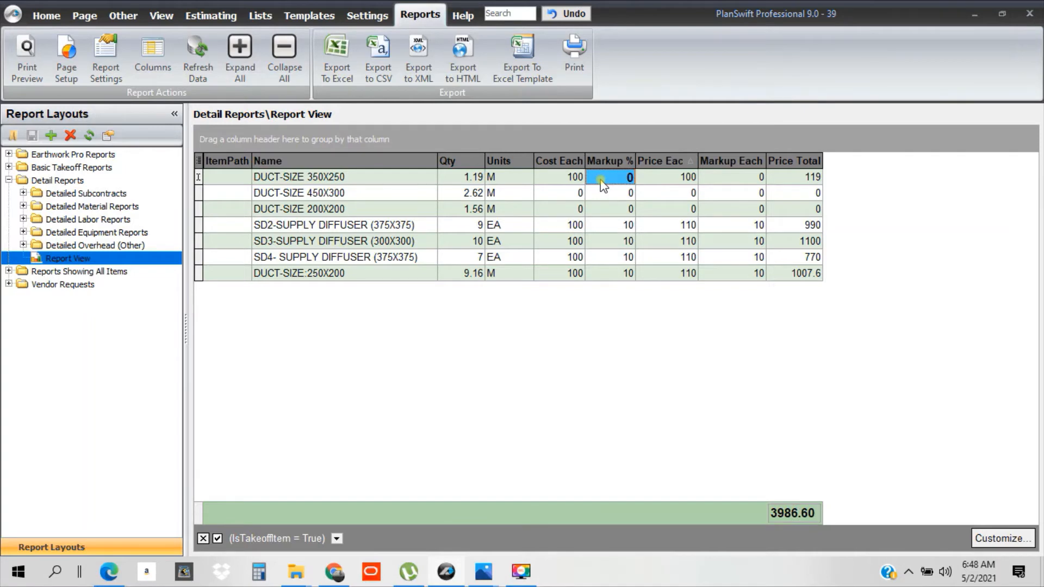
text(10)
- Set the DUCT-SIZE 450X300 item's cost each to 100 and its markup to 10%
click(564, 193)
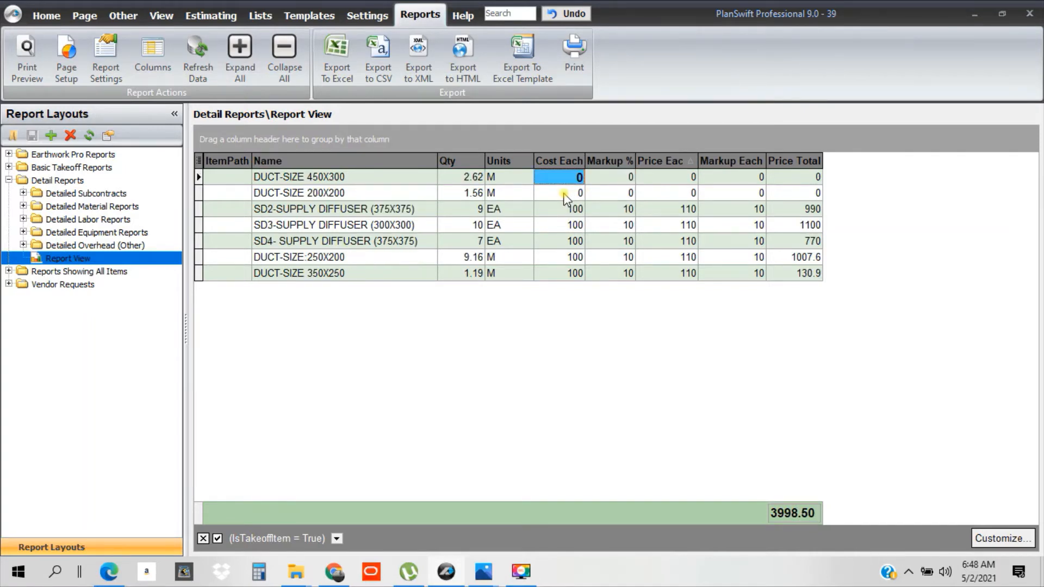
text(100)
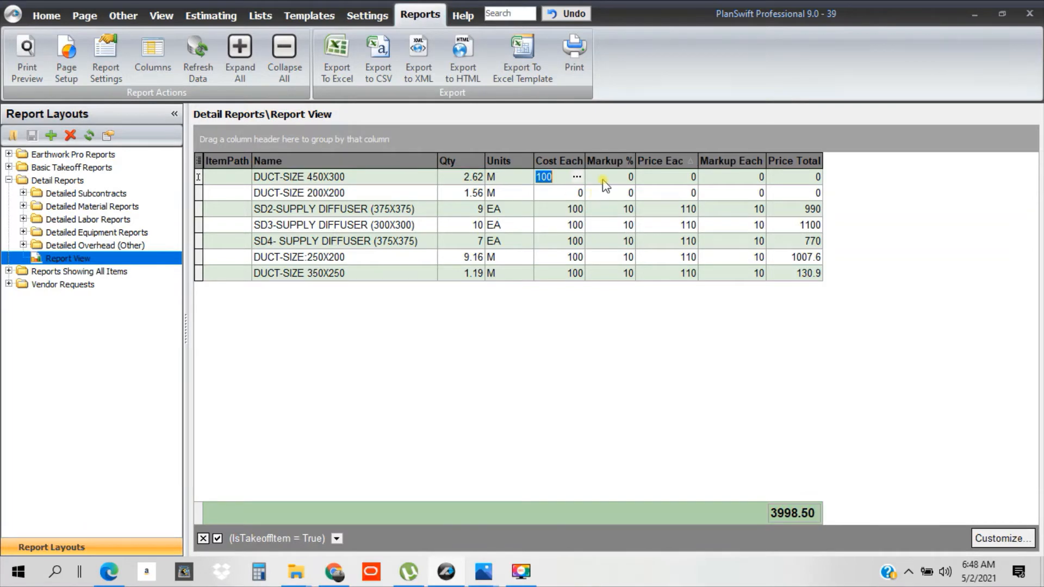
click(603, 181)
text(100)
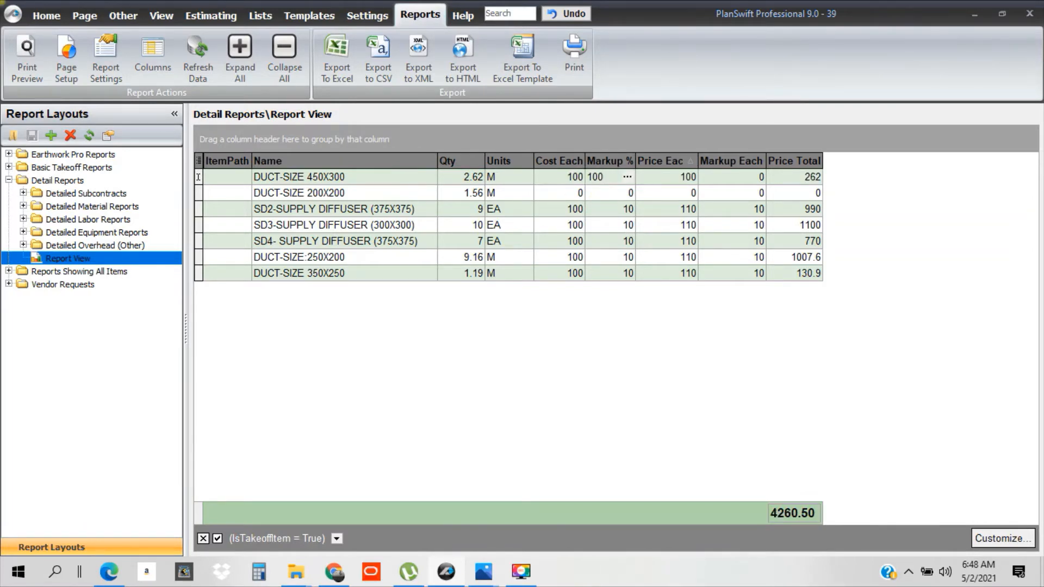
- Set the DUCT-SIZE 200X200 item's cost each to 100 and its markup to 10%
click(565, 194)
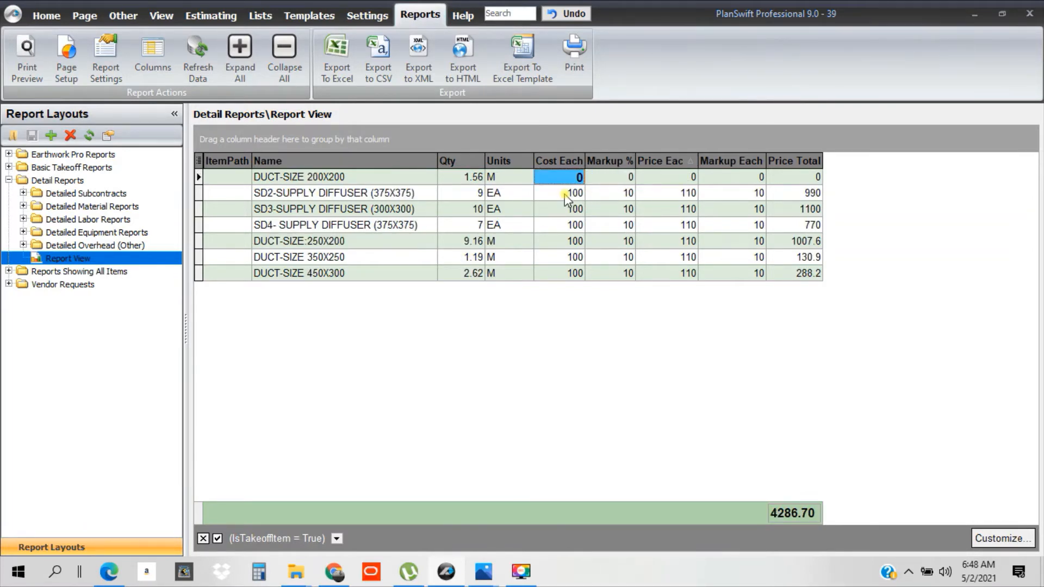
text(100)
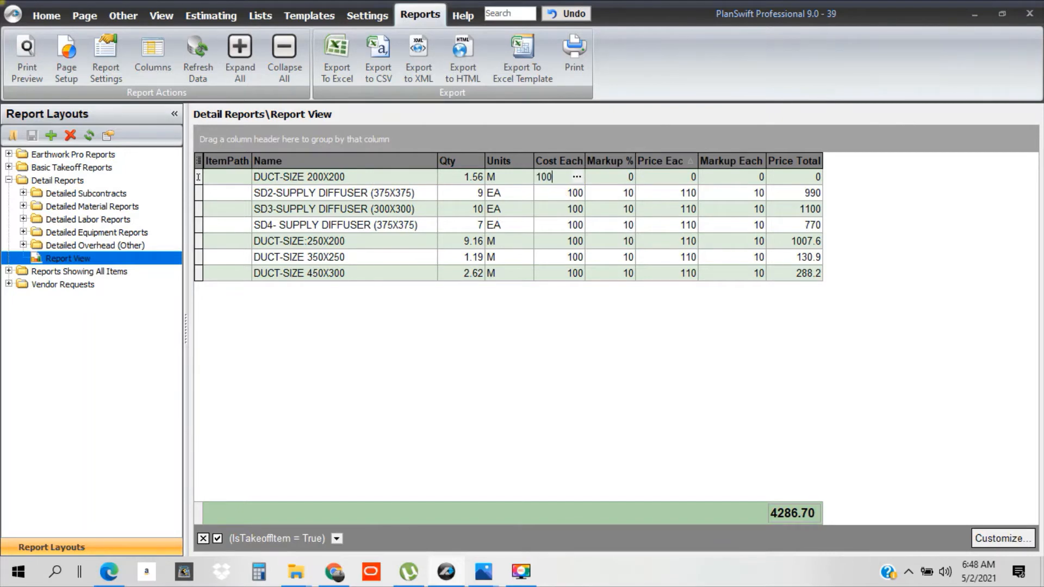
click(608, 180)
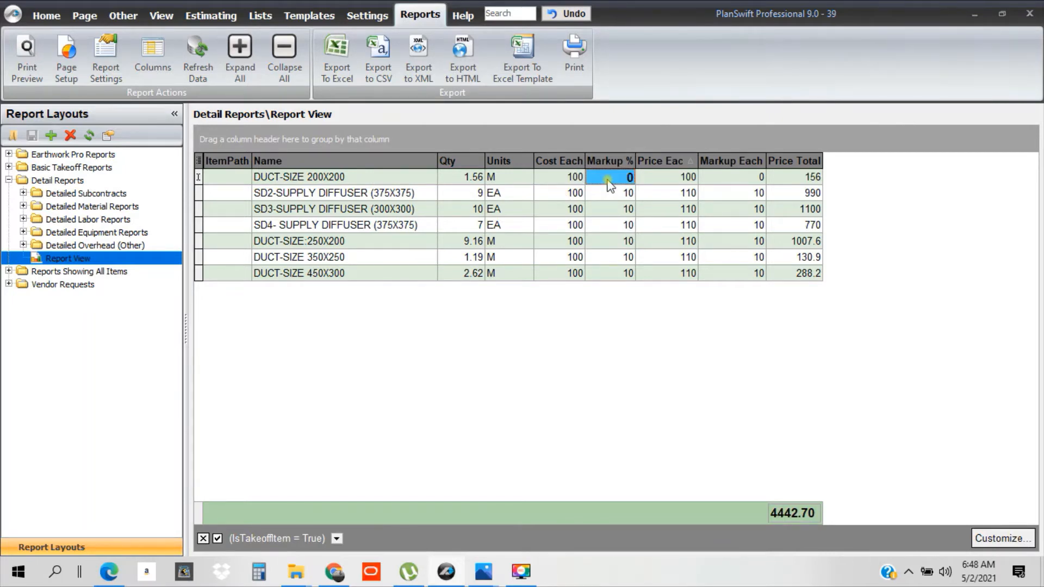
text(10)
key(Return)
click(575, 242)
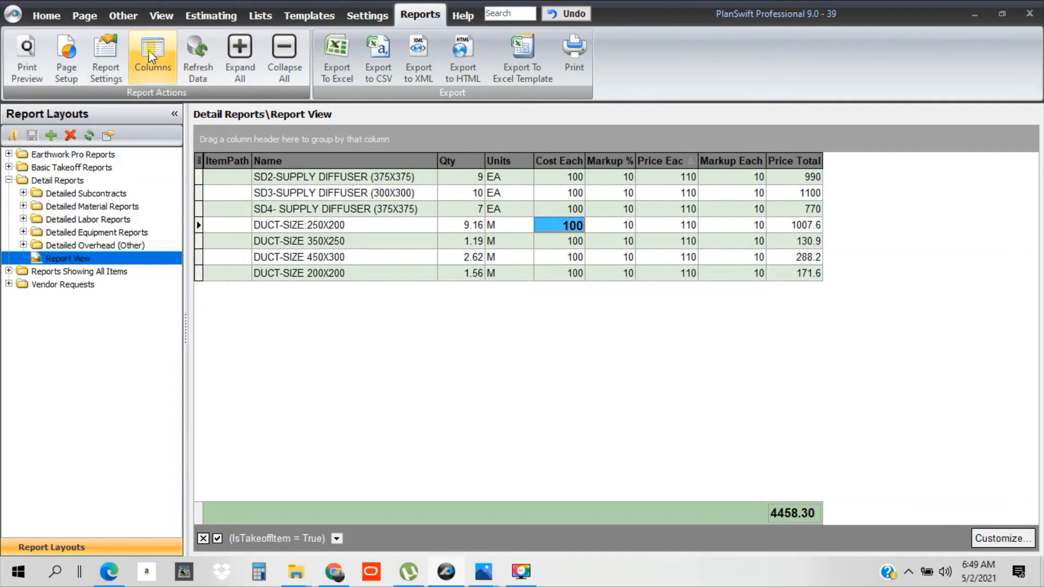
- Check the report's column settings without changing them, and select the SD2 supply diffuser row
click(153, 73)
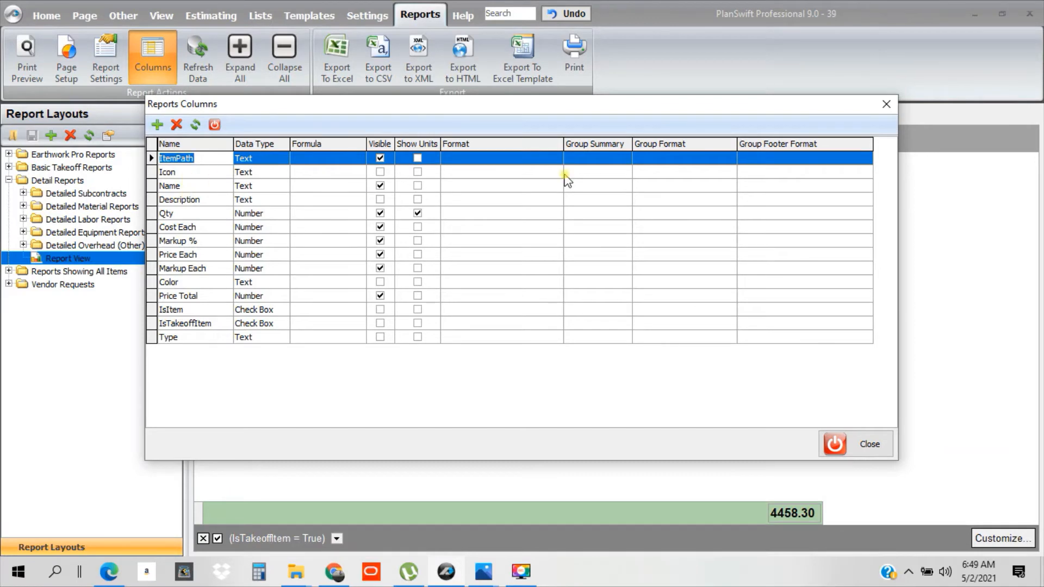
click(887, 105)
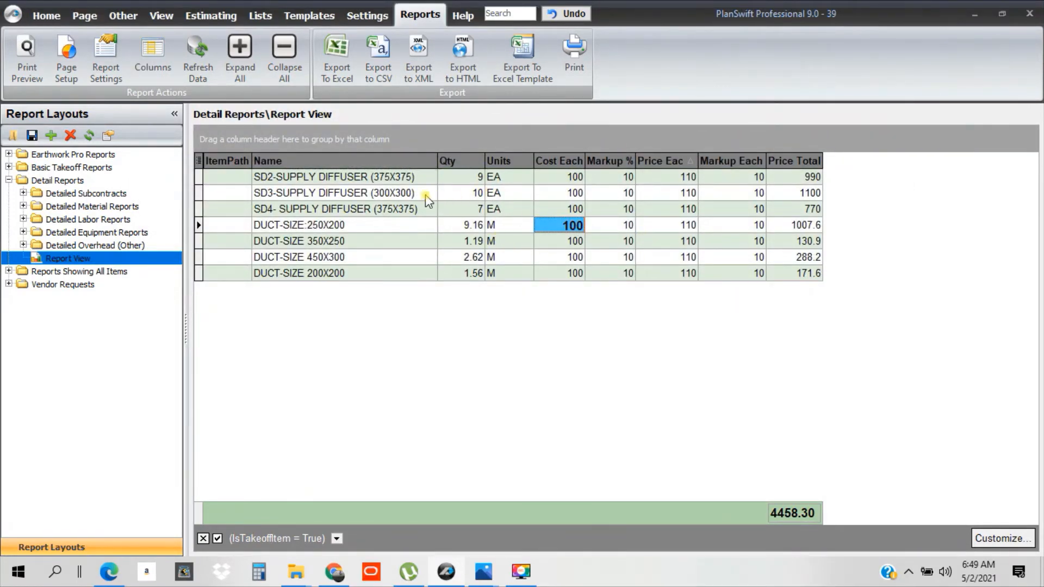
click(320, 178)
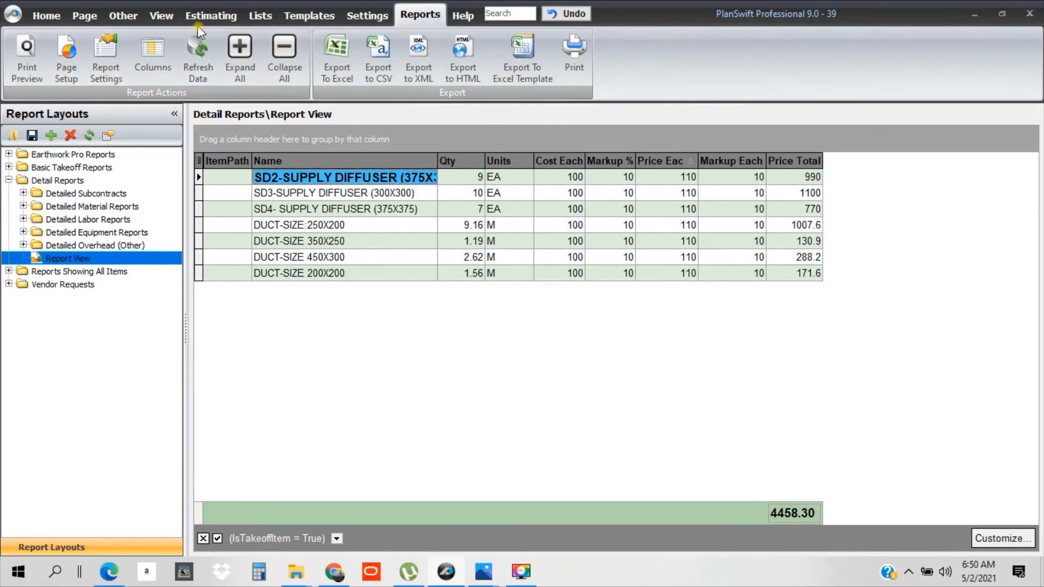
- View the priced items in the Default estimating layout and expand the Sample Assemblies templates
click(211, 16)
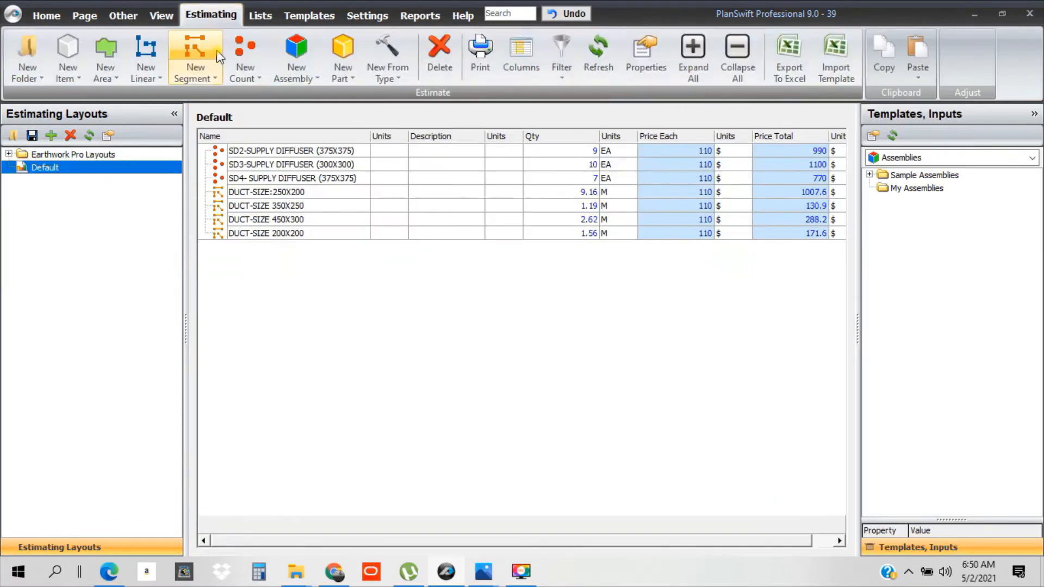
click(273, 155)
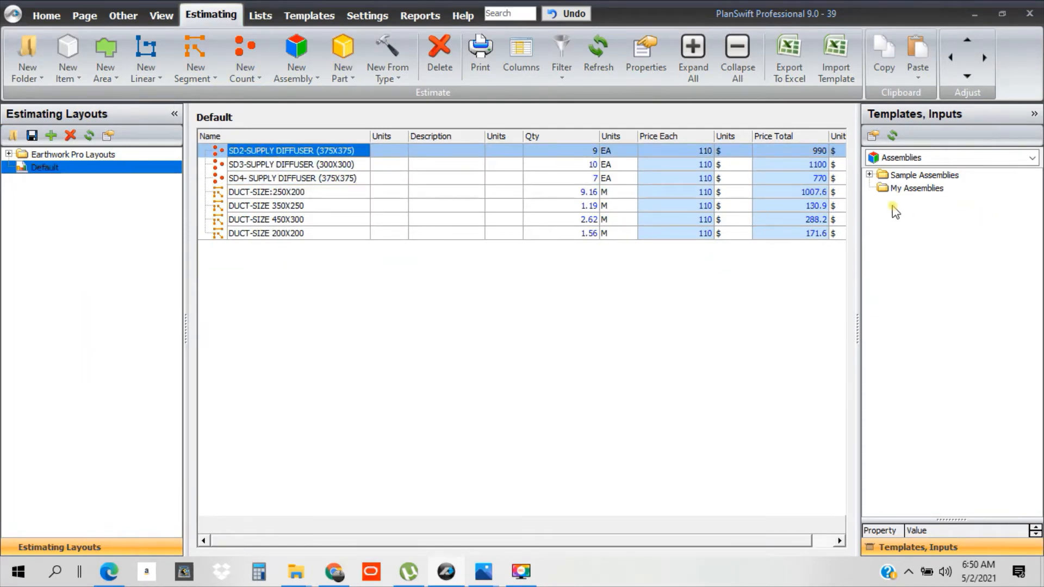
click(869, 176)
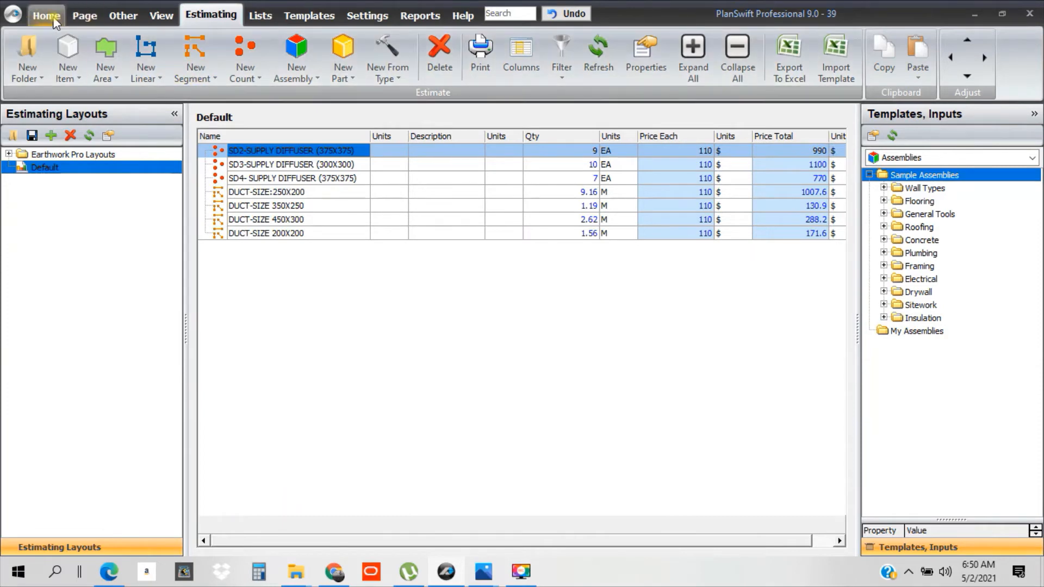
- Return to the Report View and go through the priced diffuser and duct rows one by one
click(409, 16)
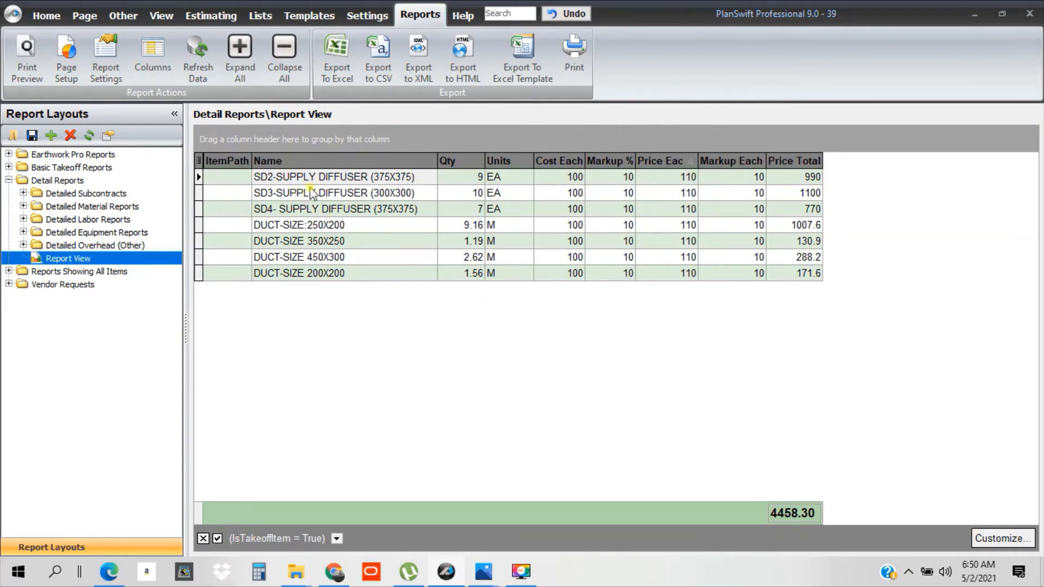
click(399, 182)
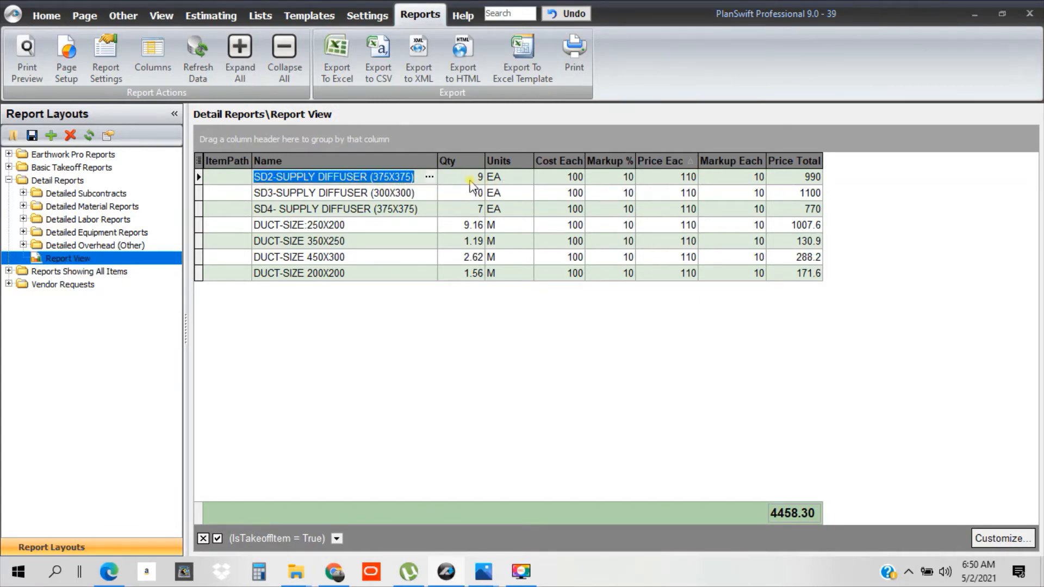
click(334, 358)
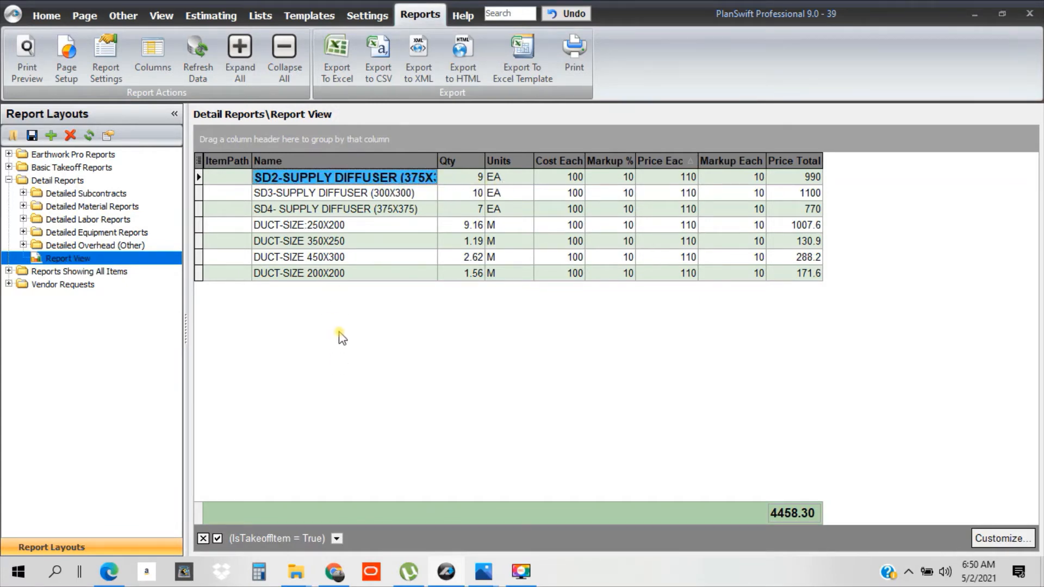
click(348, 195)
click(352, 177)
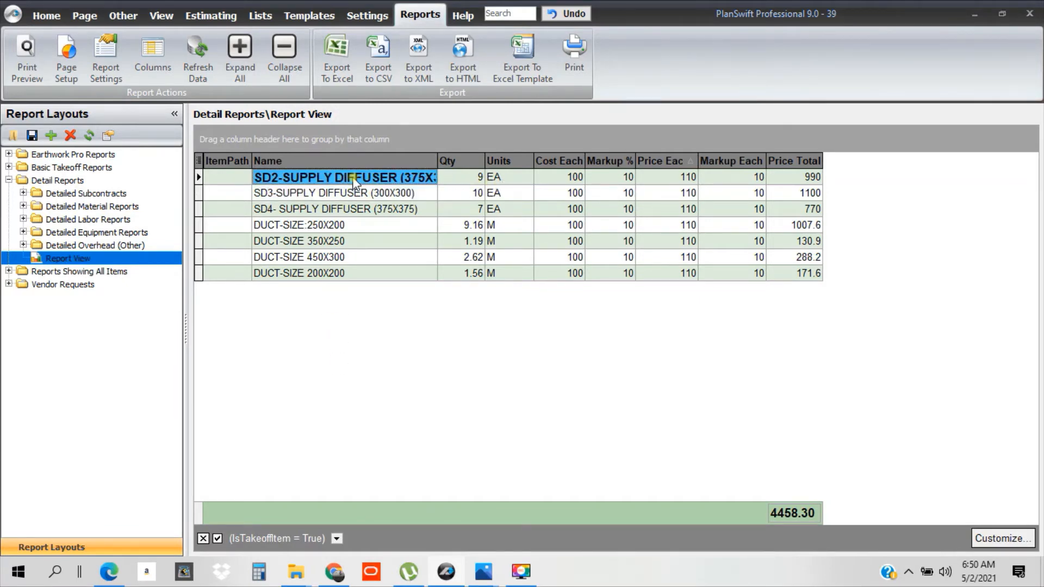
click(382, 192)
click(376, 211)
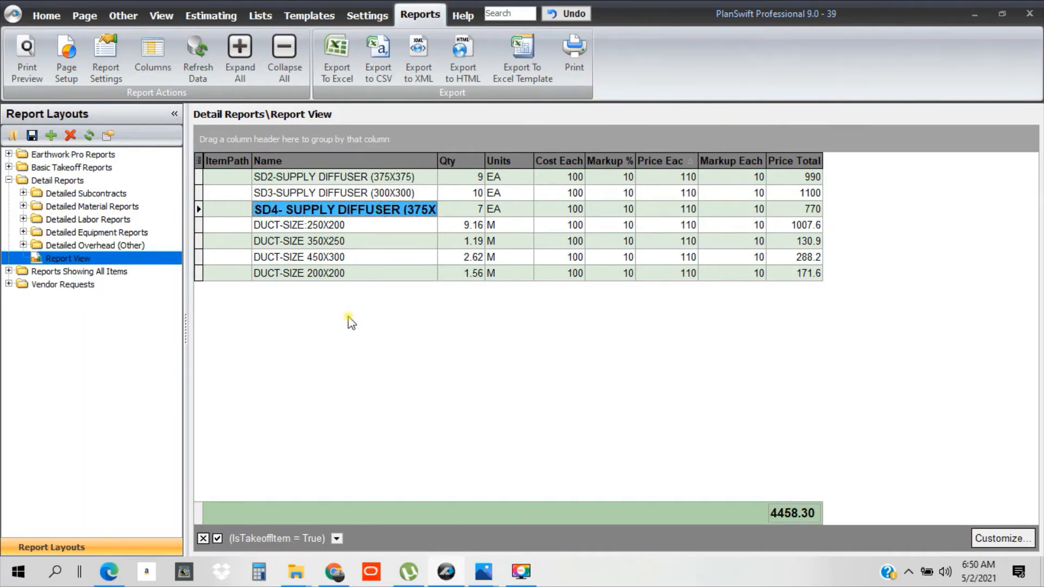
click(351, 226)
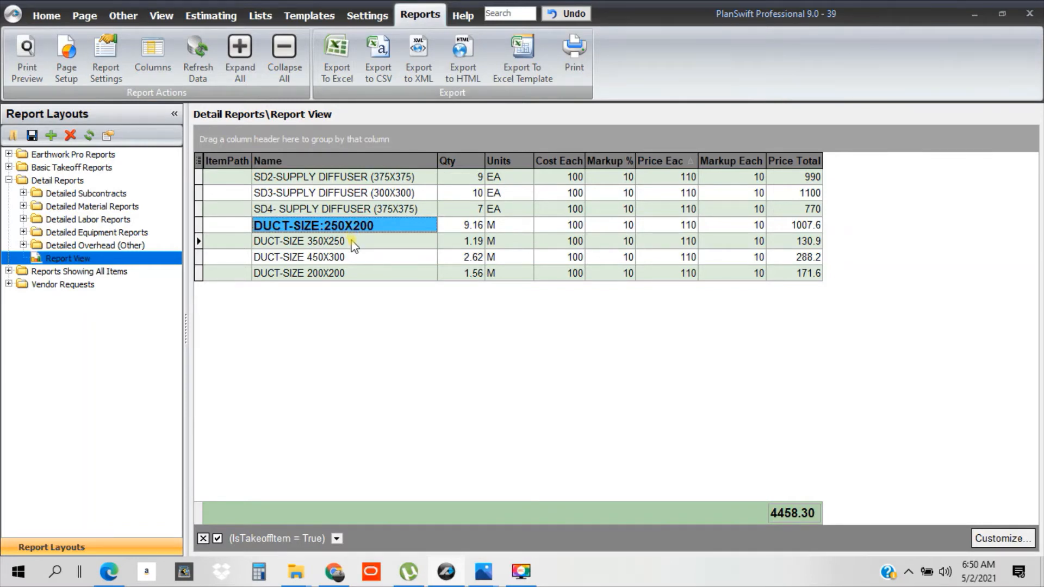
click(353, 242)
click(352, 259)
click(352, 274)
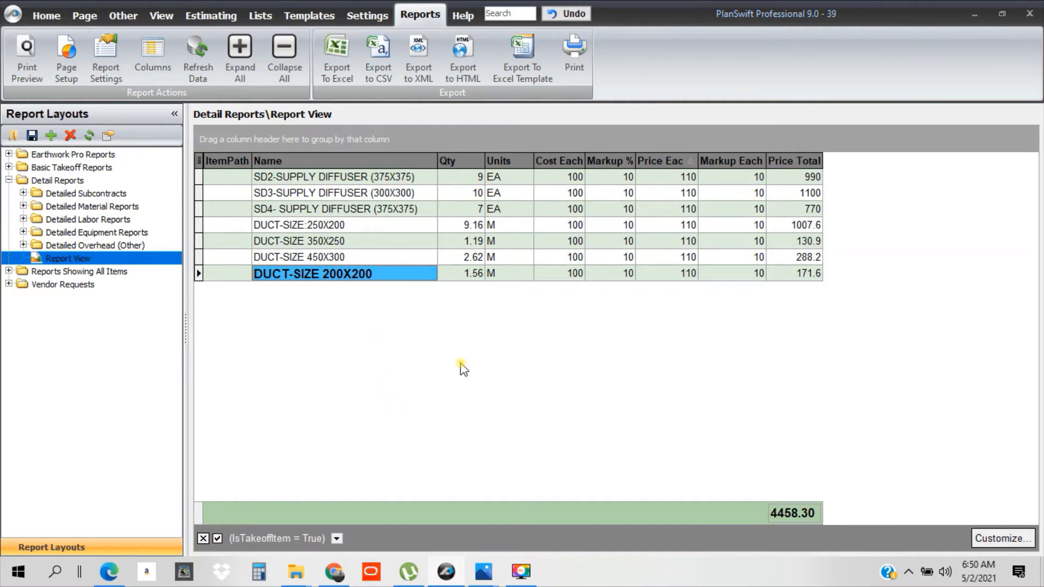
click(350, 256)
click(356, 226)
click(355, 242)
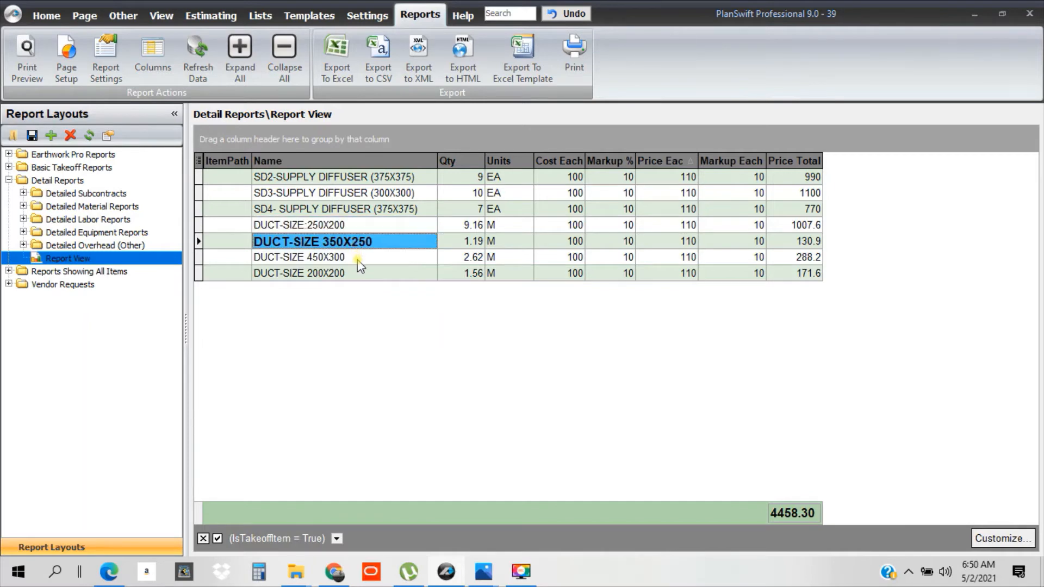
click(358, 257)
click(360, 273)
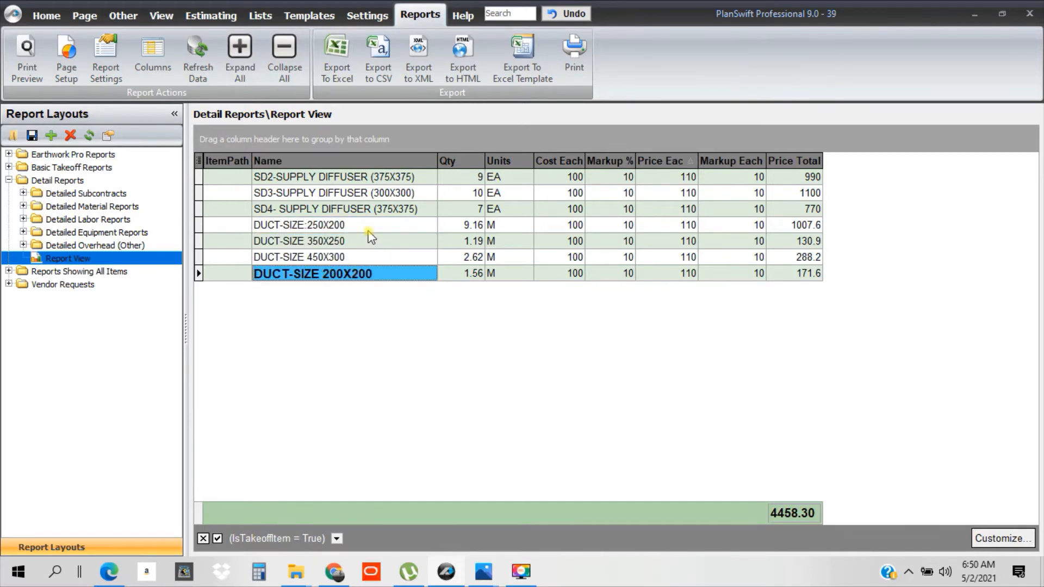
click(368, 227)
click(365, 242)
click(366, 260)
click(364, 274)
- Start exporting the report to Excel and browse from the Desktop to the Q & A COMMENTS folder inside TUTORIAL # 11- Q & A
click(337, 53)
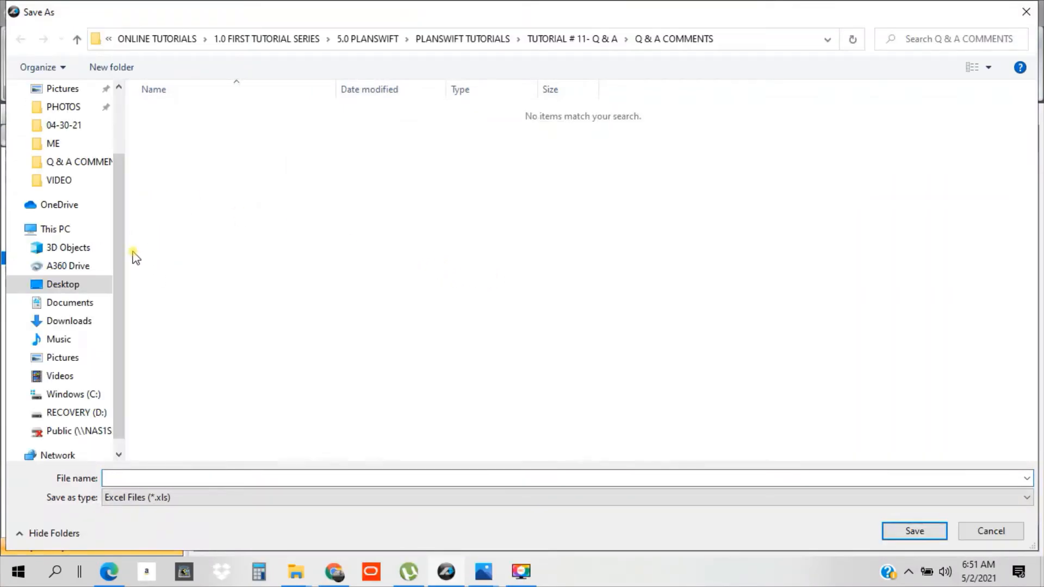
scroll(117, 241, up, 4)
click(62, 121)
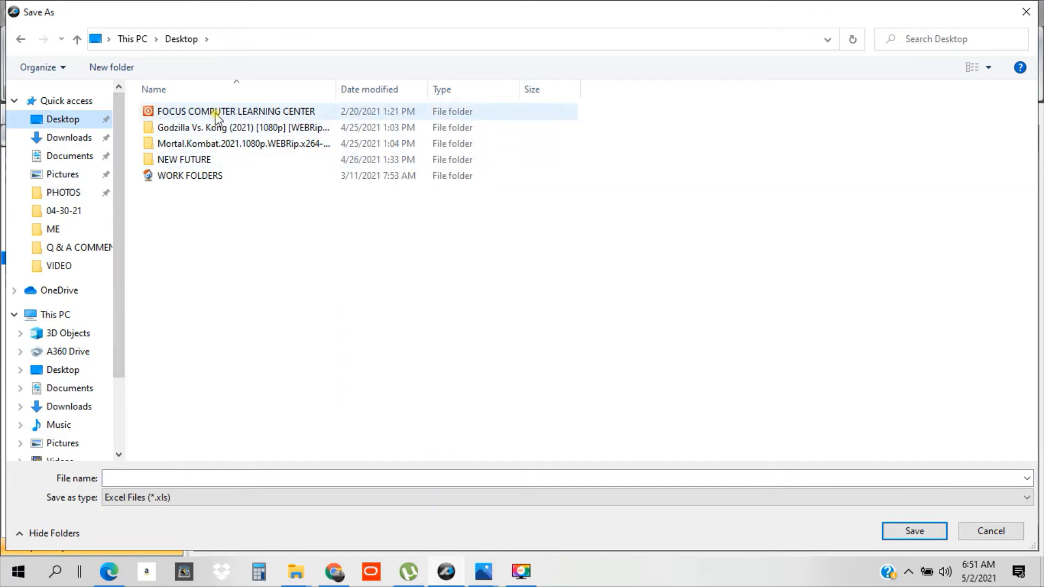
double_click(216, 112)
double_click(217, 112)
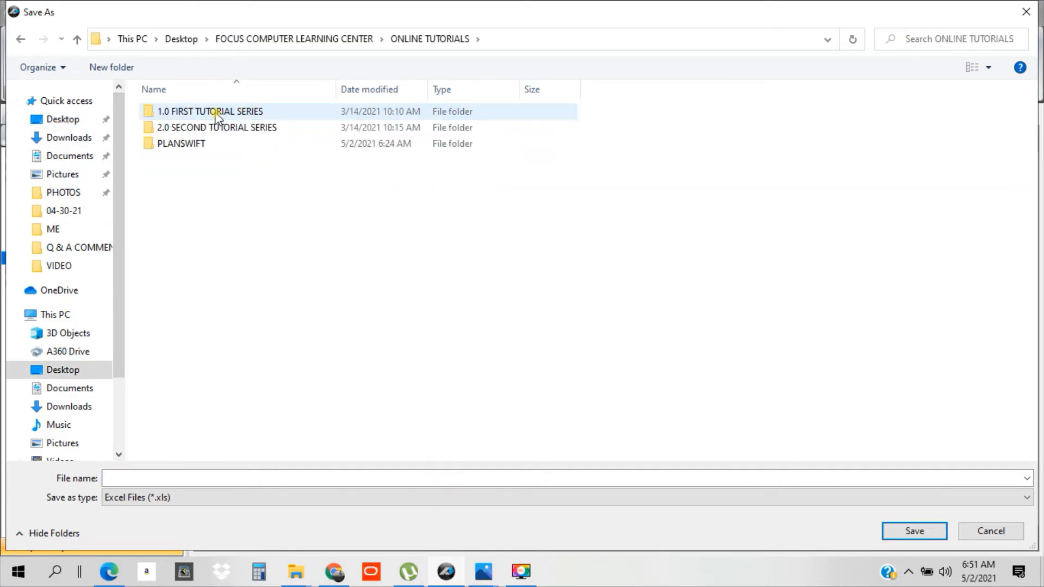
click(217, 112)
double_click(217, 112)
double_click(213, 195)
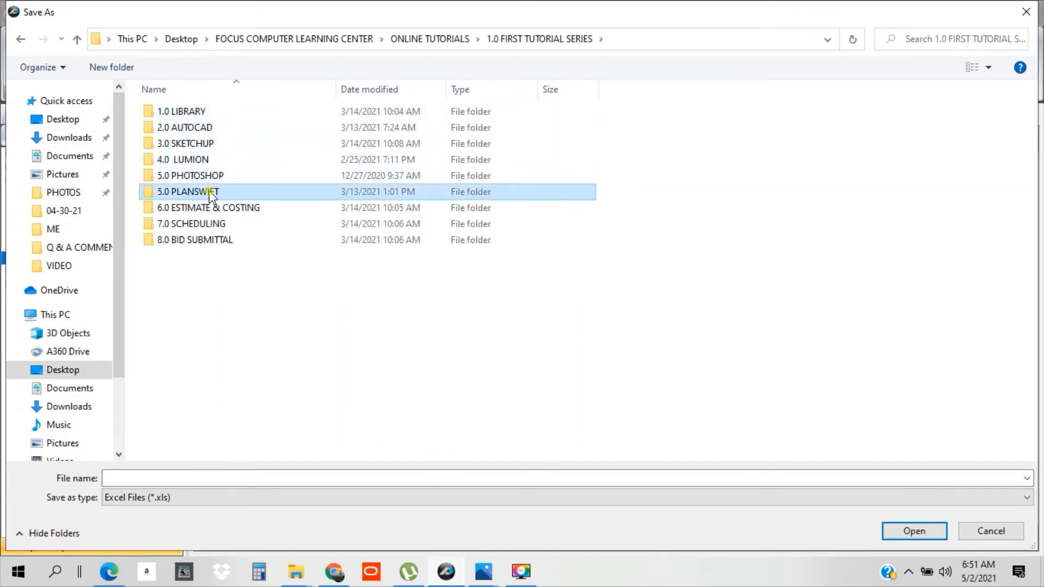
double_click(181, 144)
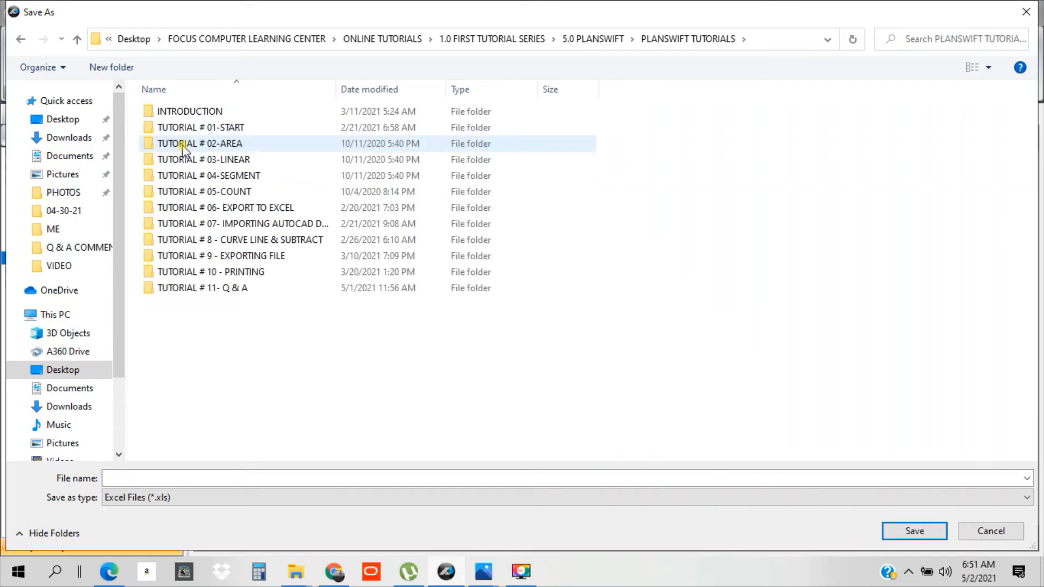
double_click(247, 290)
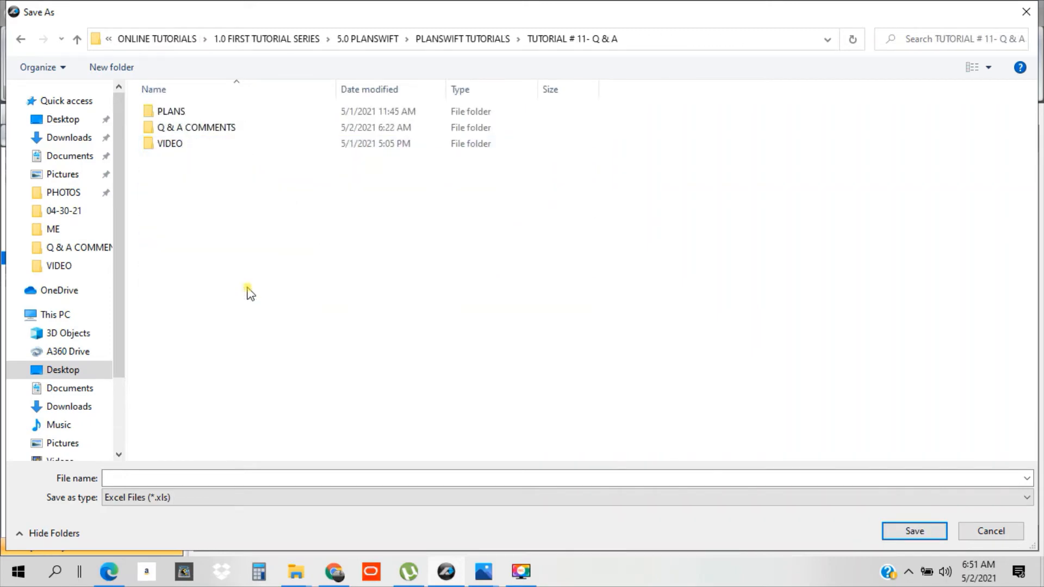
click(191, 137)
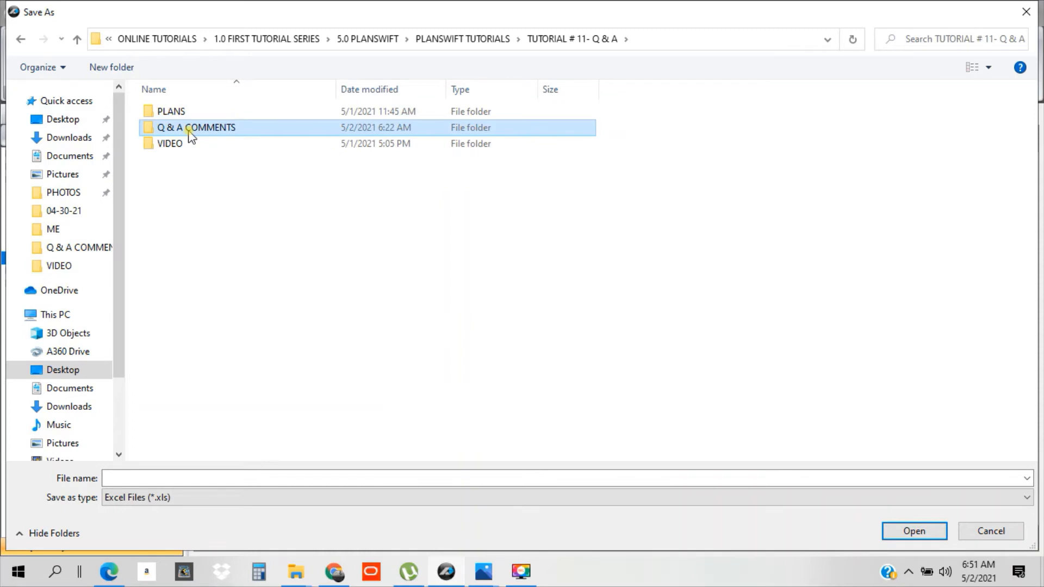
double_click(191, 137)
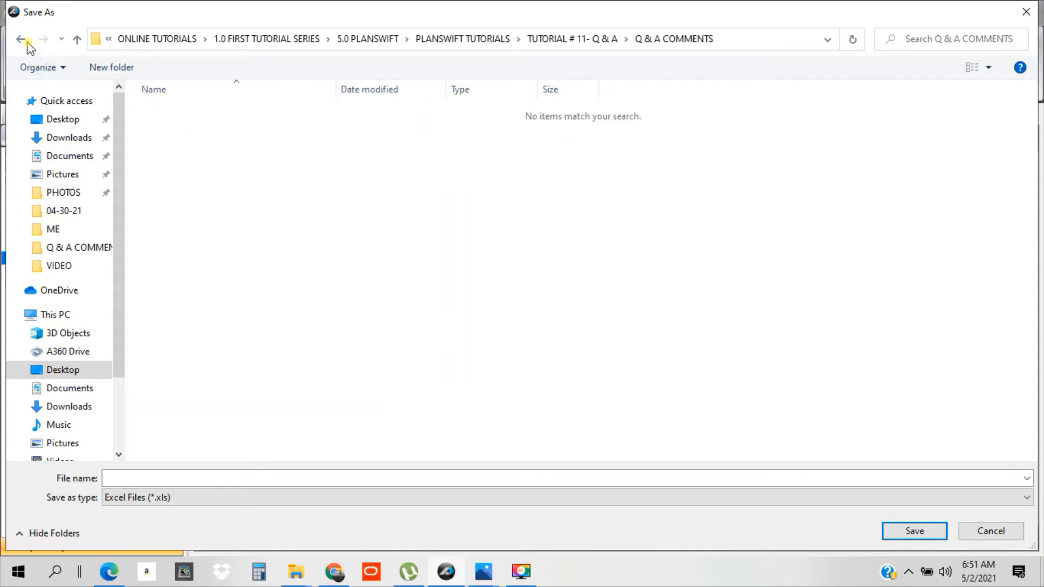
- Name the export file HVAC-DUCT and save it as an Excel .xls file
click(194, 478)
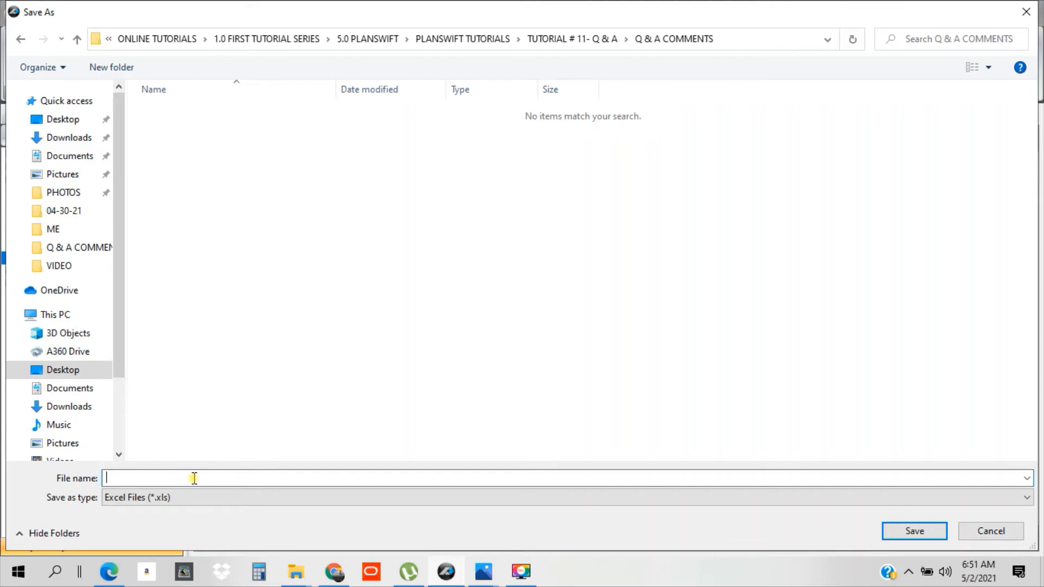
text(VAC-DUCT)
click(898, 535)
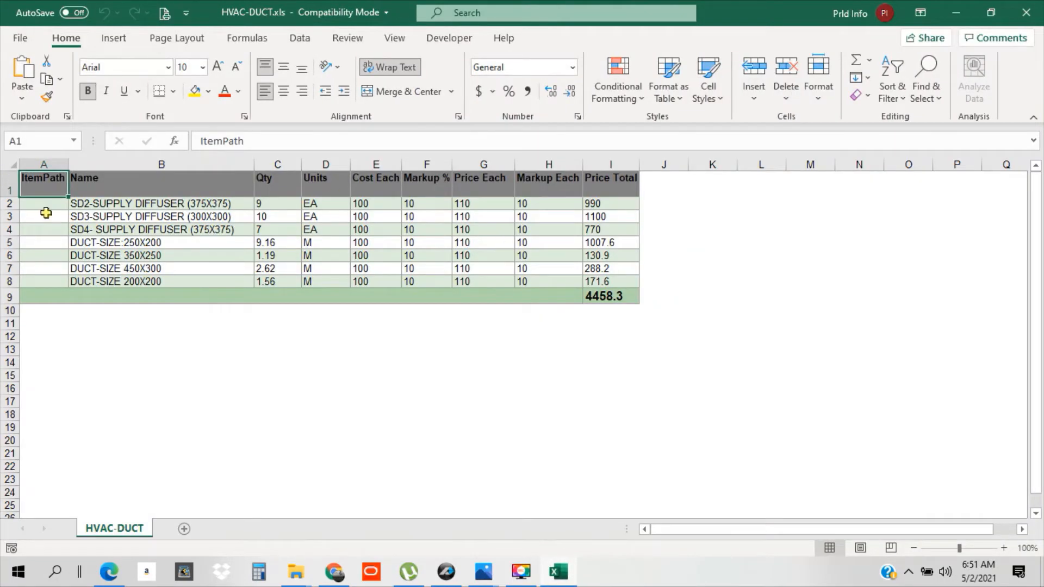
- Delete the three supply diffuser rows, SD2, SD3 and SD4, from the exported sheet
click(147, 244)
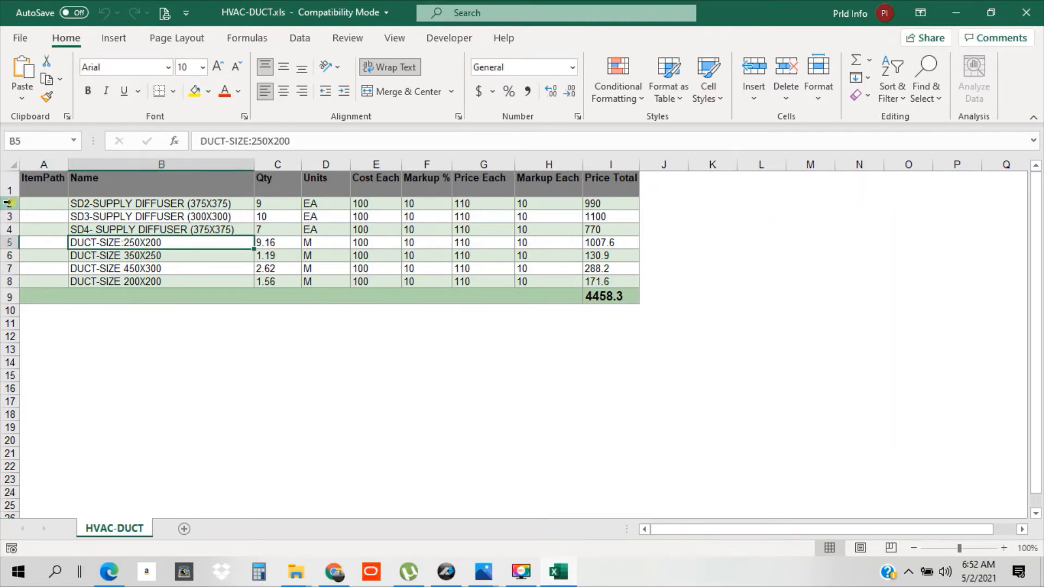
drag(7, 203, 8, 229)
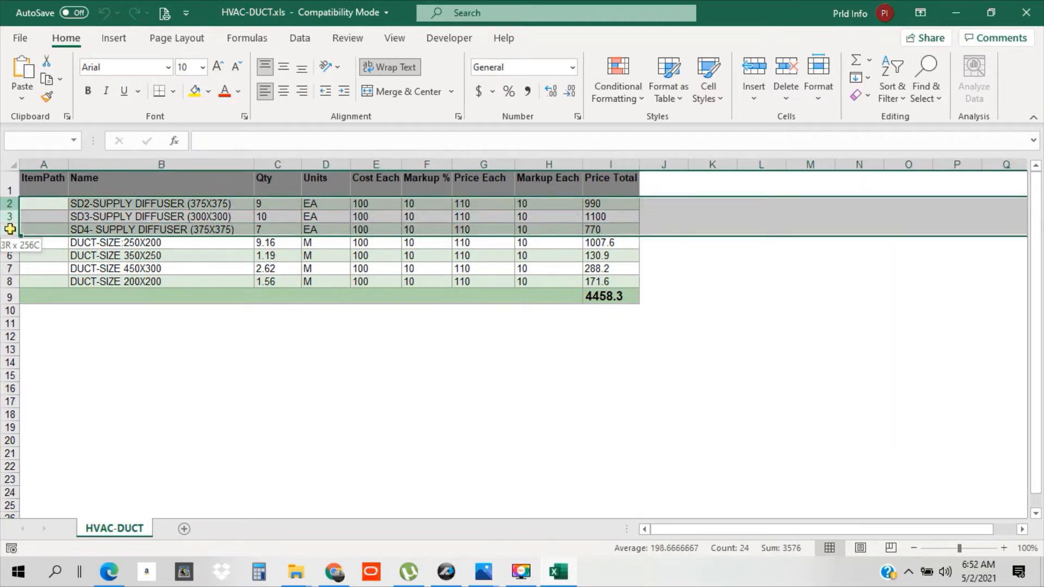
right_click(89, 218)
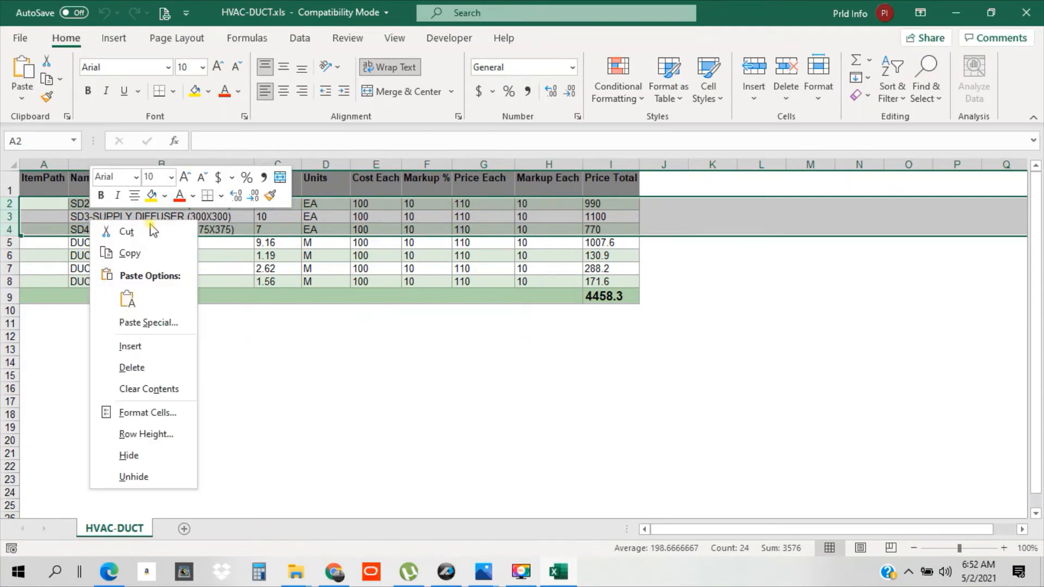
key(Escape)
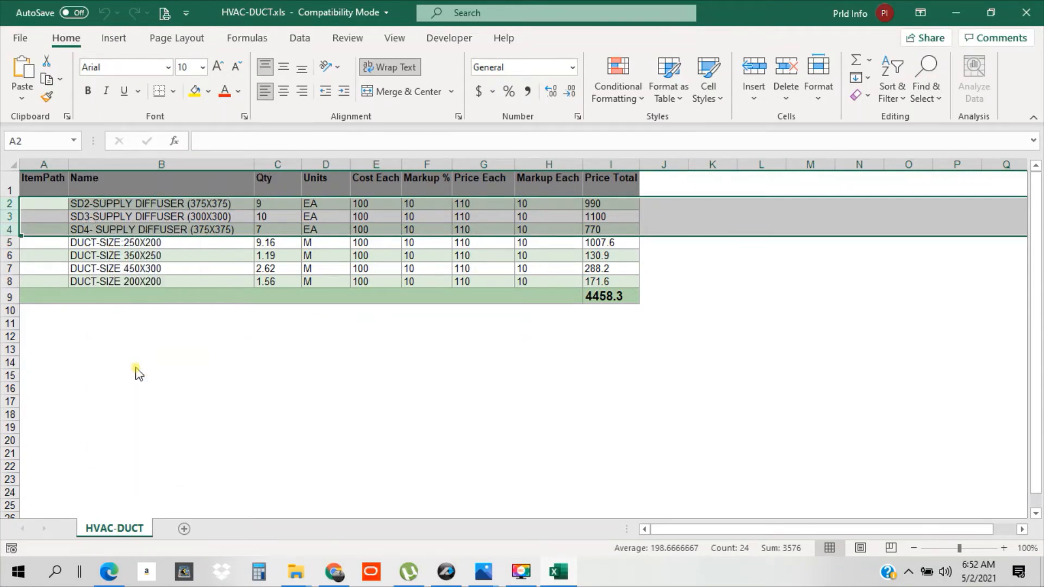
key(ctrl+minus)
click(349, 298)
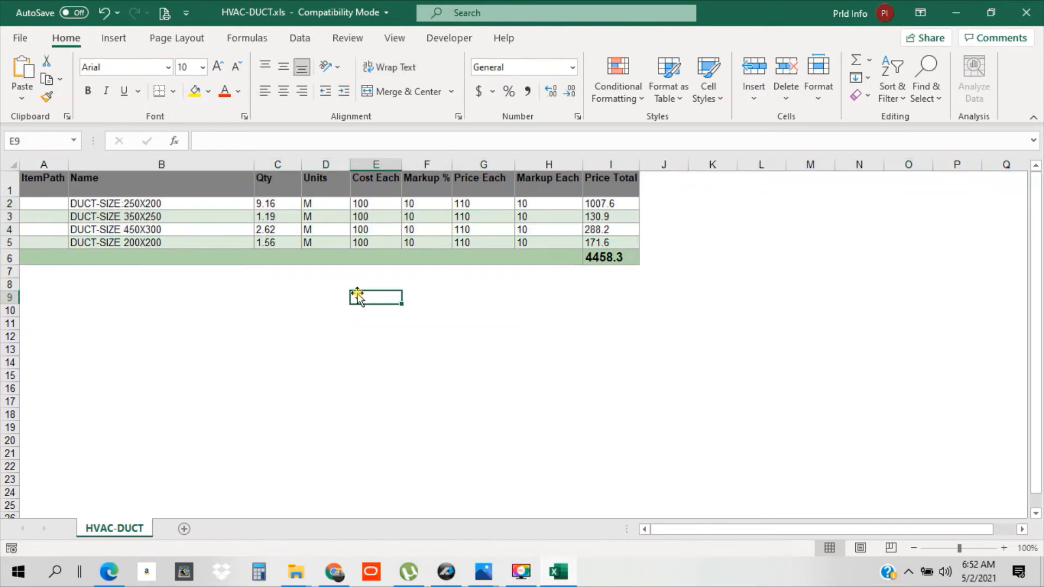
- Delete columns D to I, from Units through Price Total
click(333, 218)
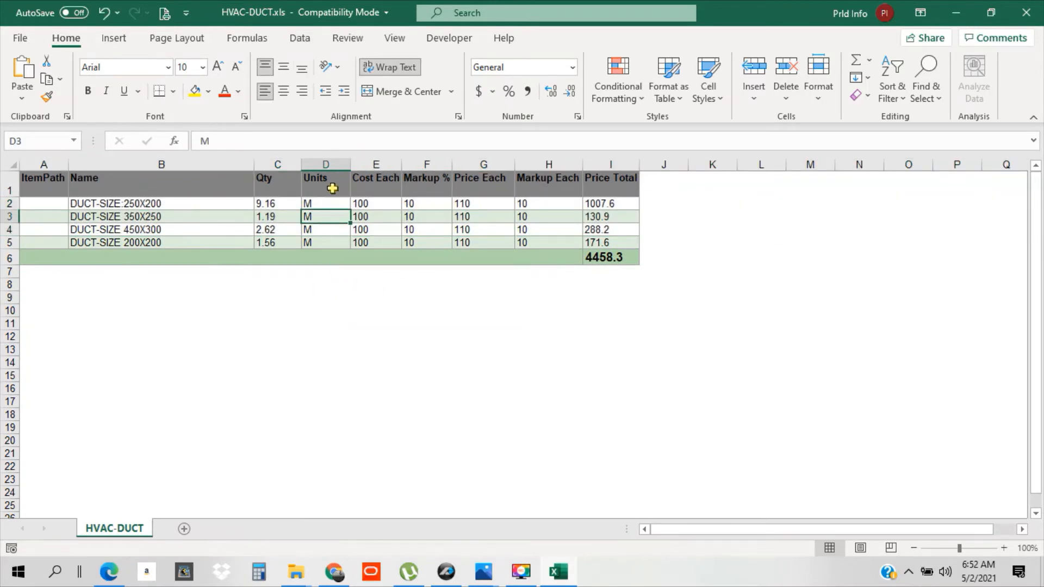
drag(333, 188, 639, 174)
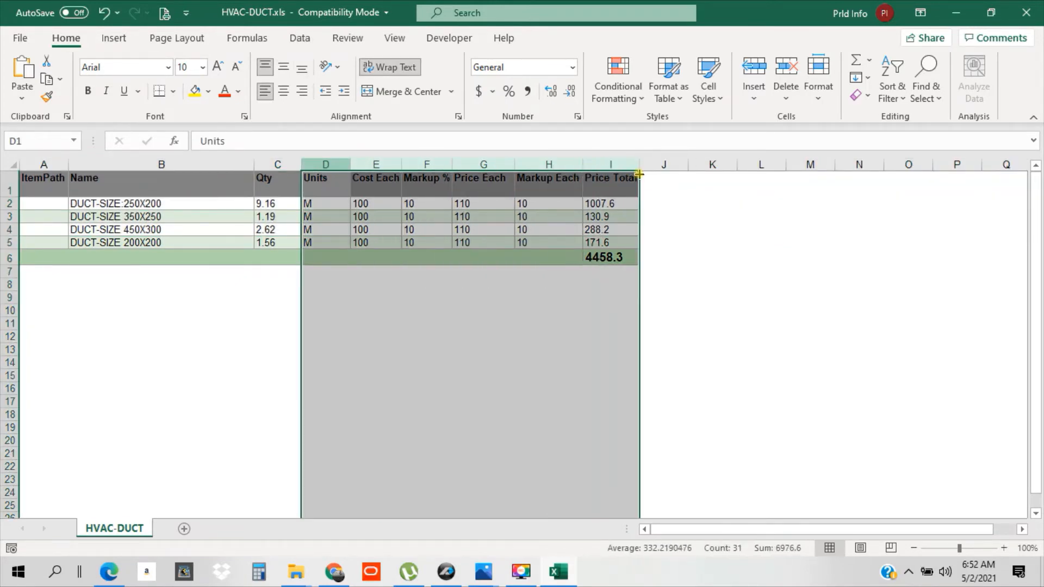
right_click(629, 166)
click(664, 314)
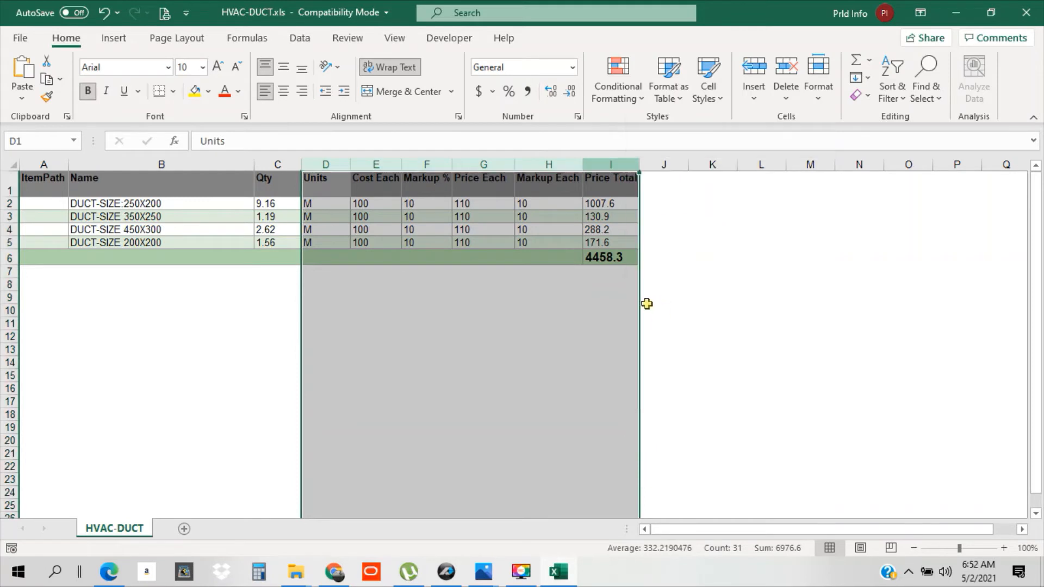
click(319, 181)
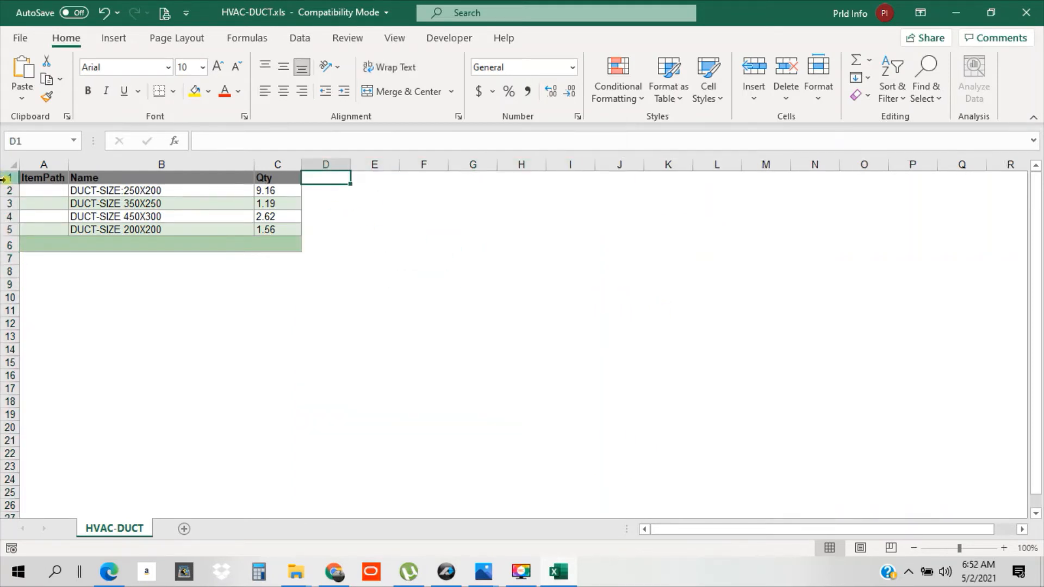
drag(4, 178, 42, 239)
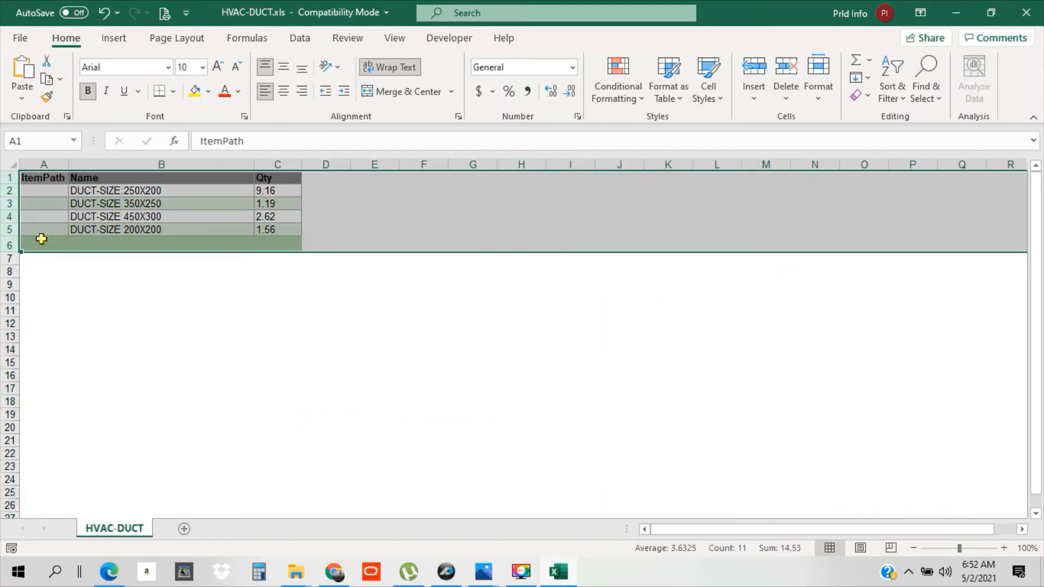
click(130, 266)
click(326, 178)
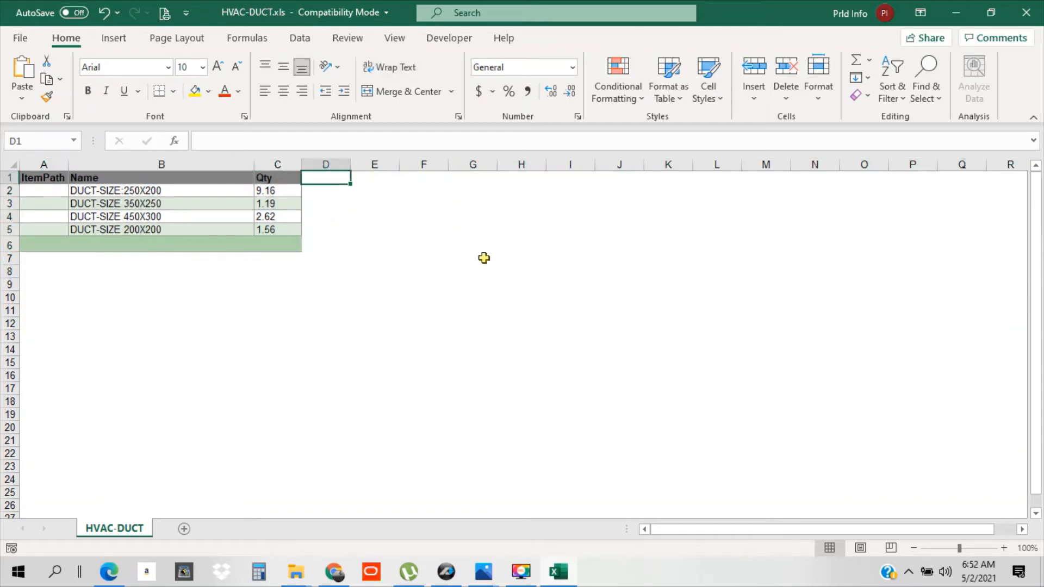
- Rename the Qty header in cell C1 to Length
click(273, 179)
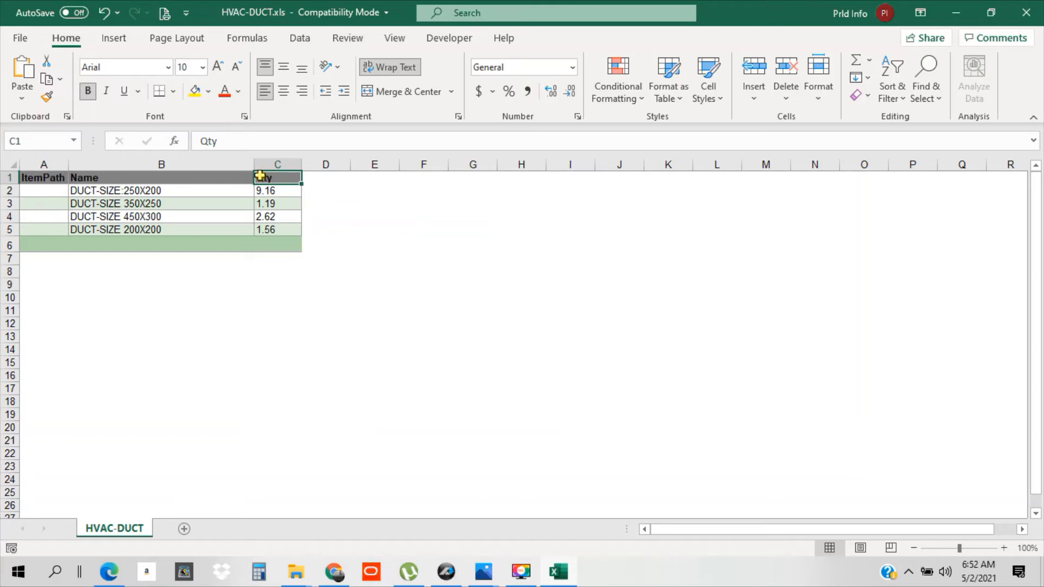
text(Length)
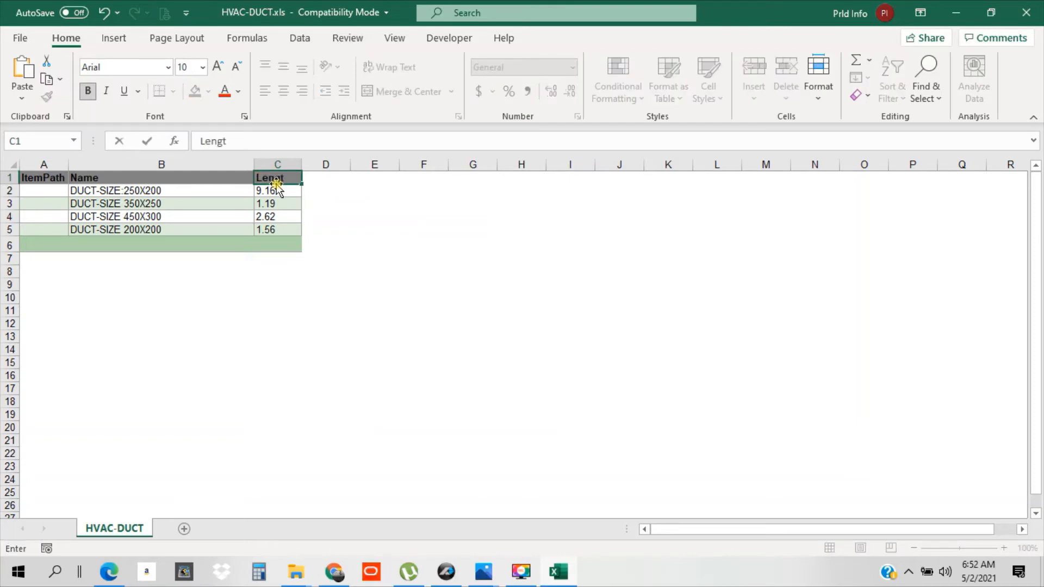
click(327, 181)
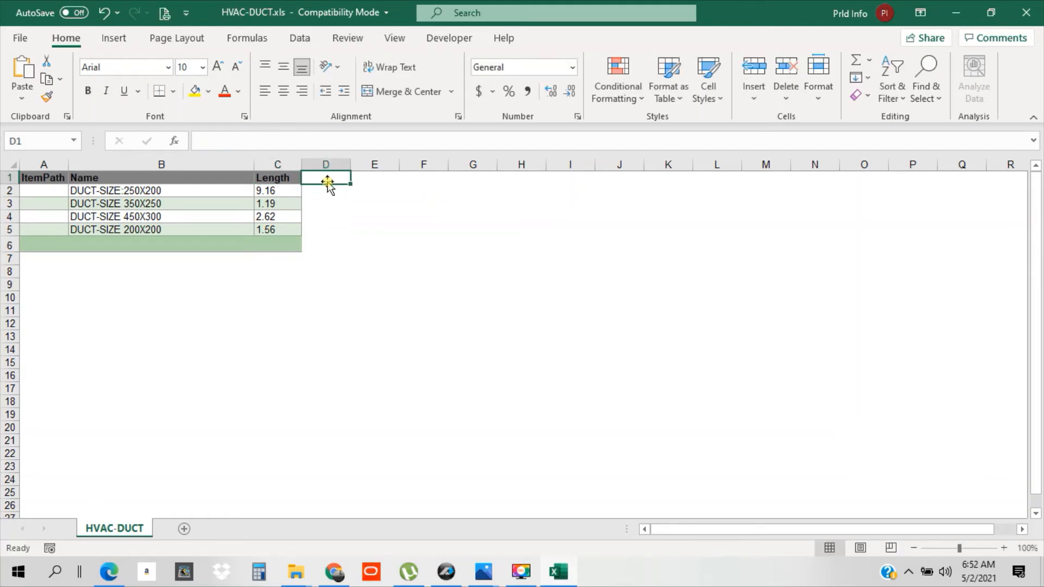
- Set the header in C1 to L and add the headers W, H and AREA in cells D1 to F1
click(281, 173)
text(l)
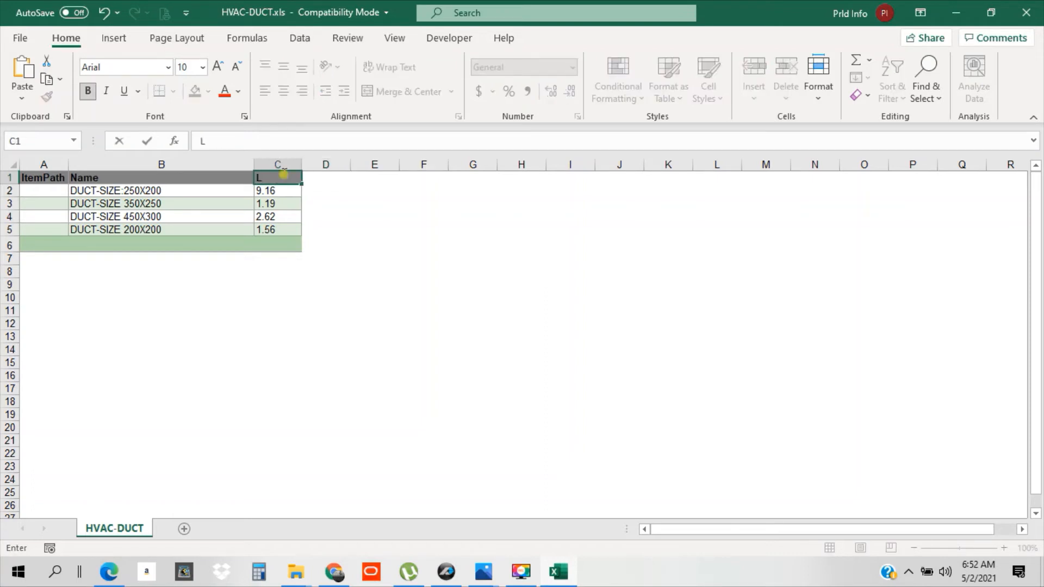
click(326, 180)
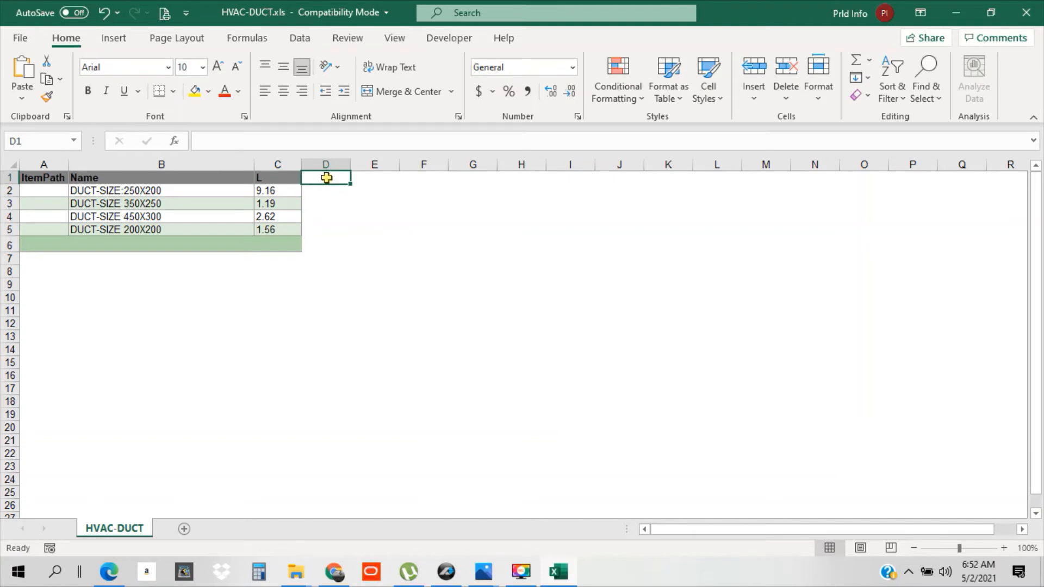
text(W)
click(379, 181)
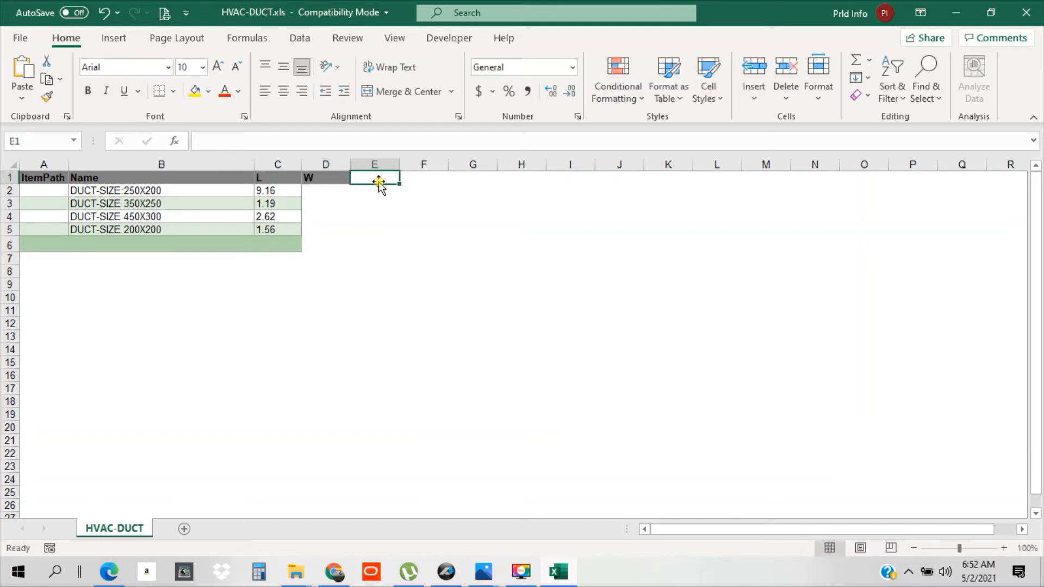
text(H)
click(408, 220)
click(427, 175)
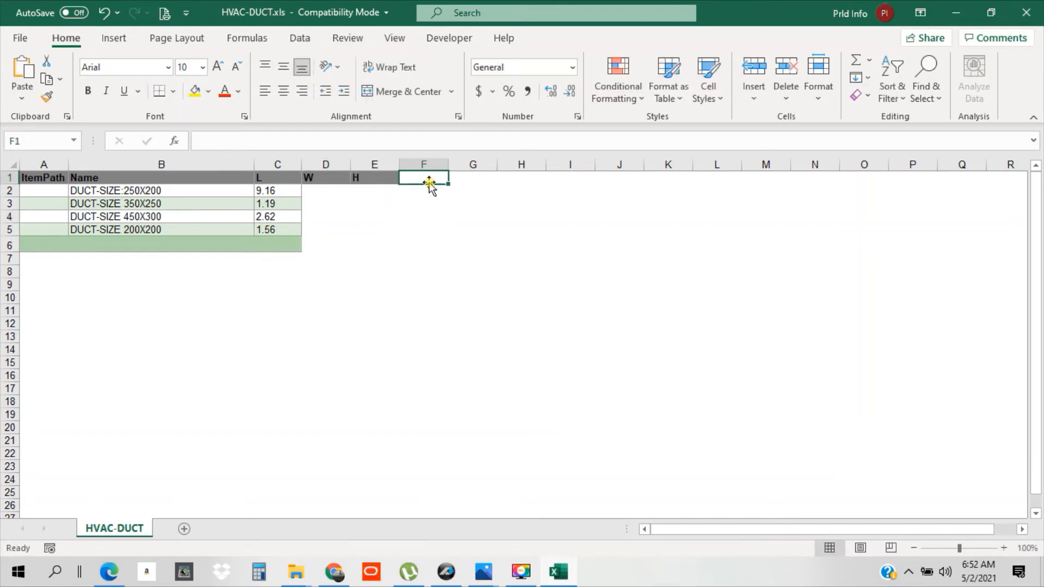
text(A)
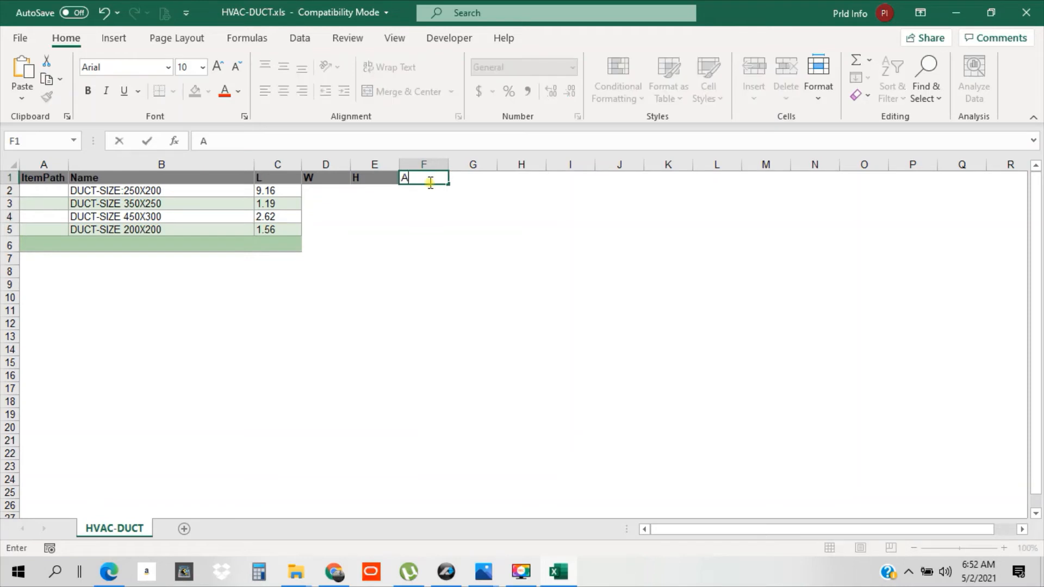
text(REA)
click(433, 216)
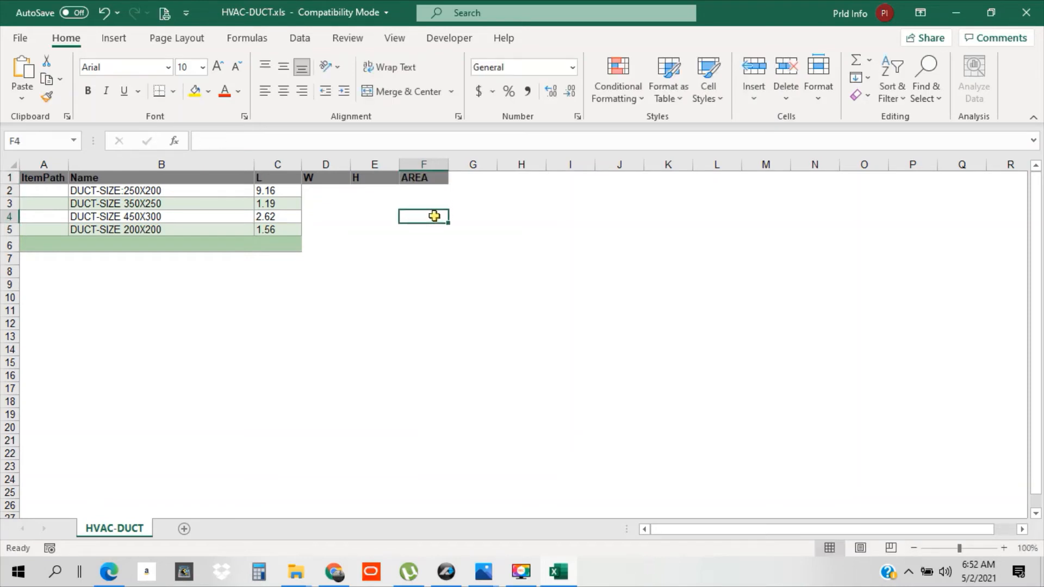
- Centre the header row's text both vertically and horizontally
click(9, 177)
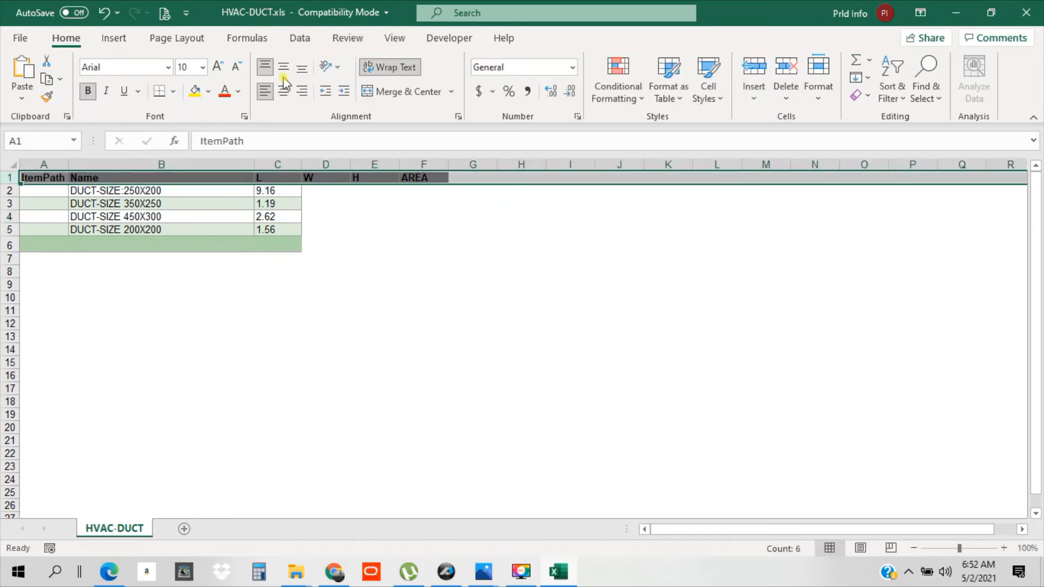
click(280, 68)
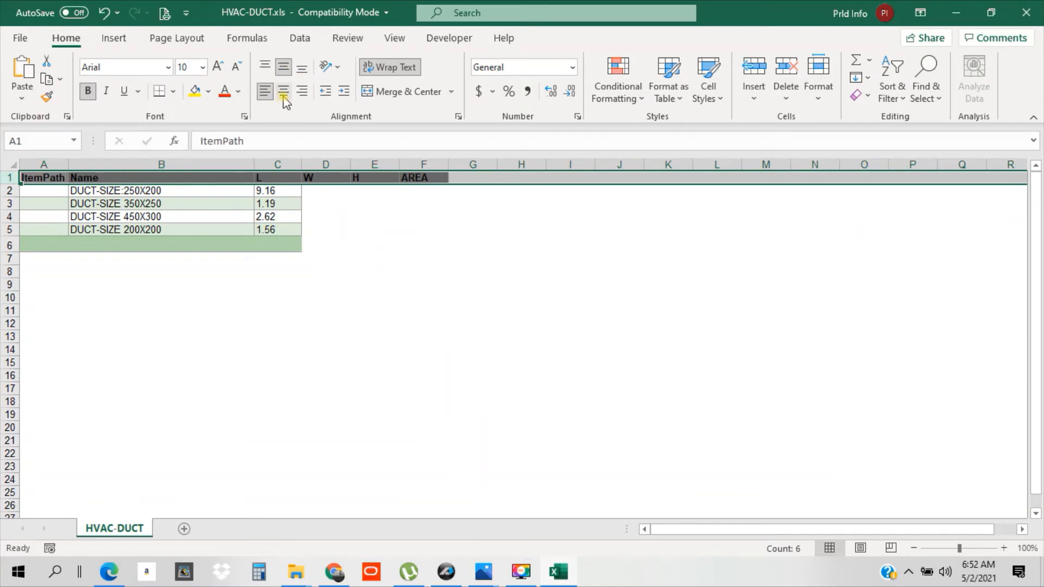
click(284, 91)
- Rename the ItemPath header to ITEM and the Name header to DESCRIPTION
click(46, 179)
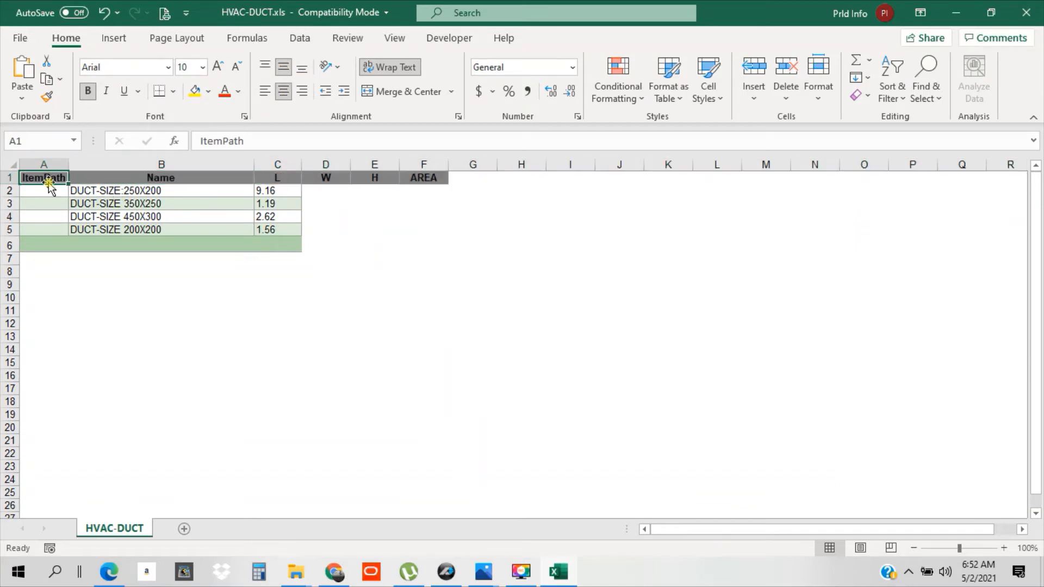
text(ITEM)
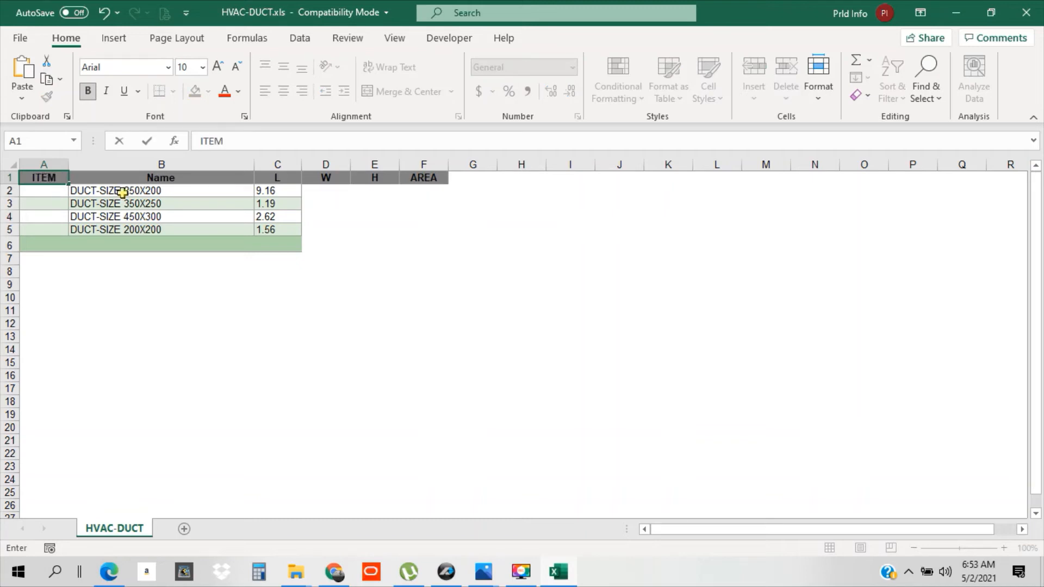
click(140, 182)
text(DESCRIPTION)
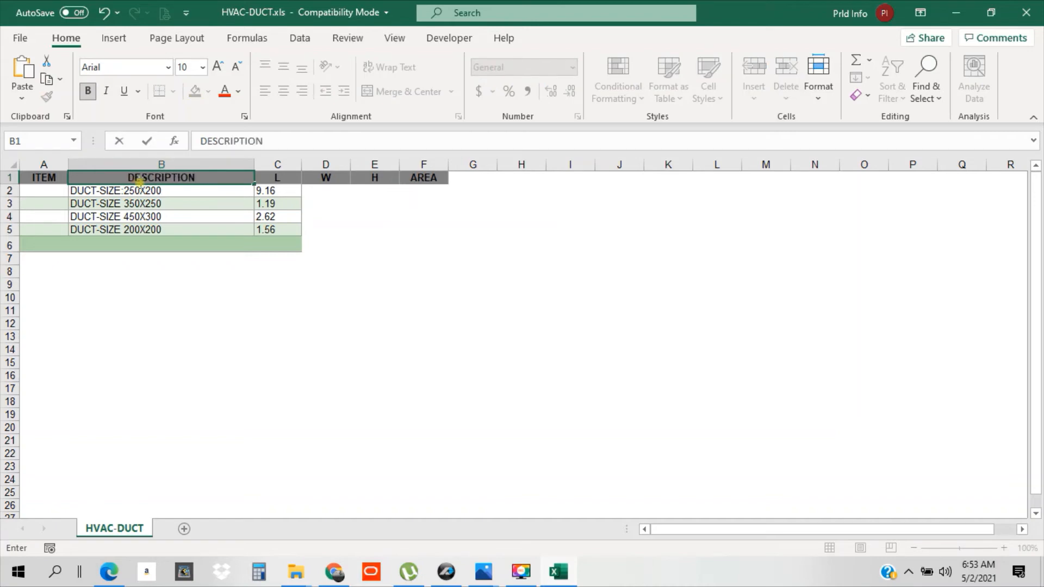
- Apply all borders and a white fill to the table range A1:F6
click(343, 205)
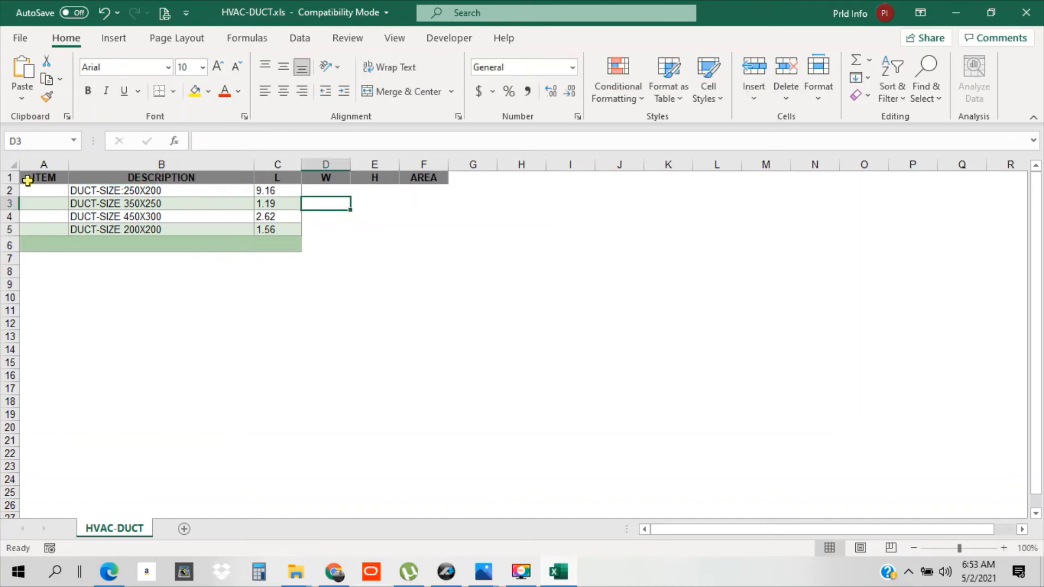
drag(27, 181, 424, 245)
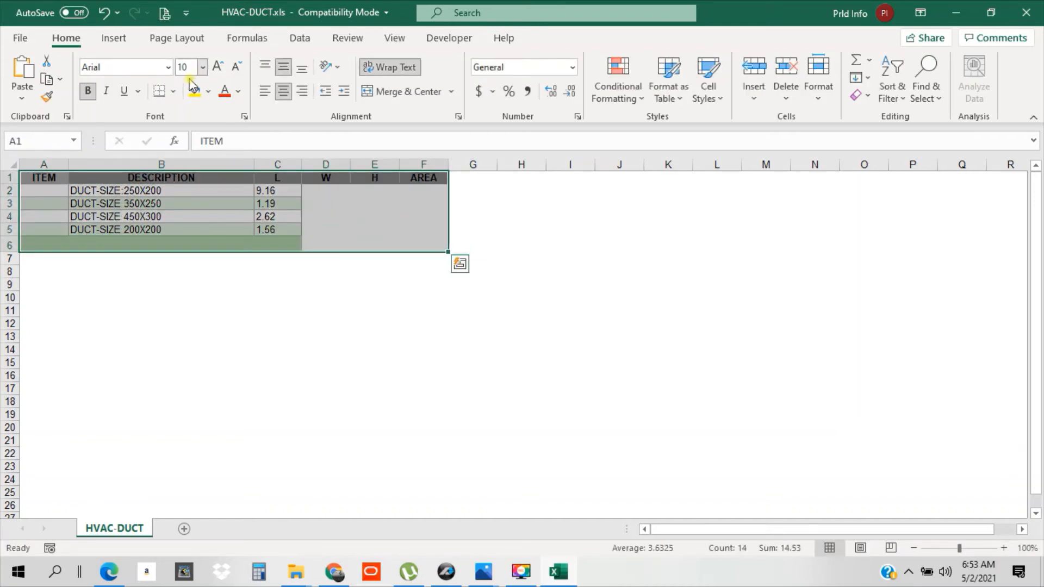
click(173, 90)
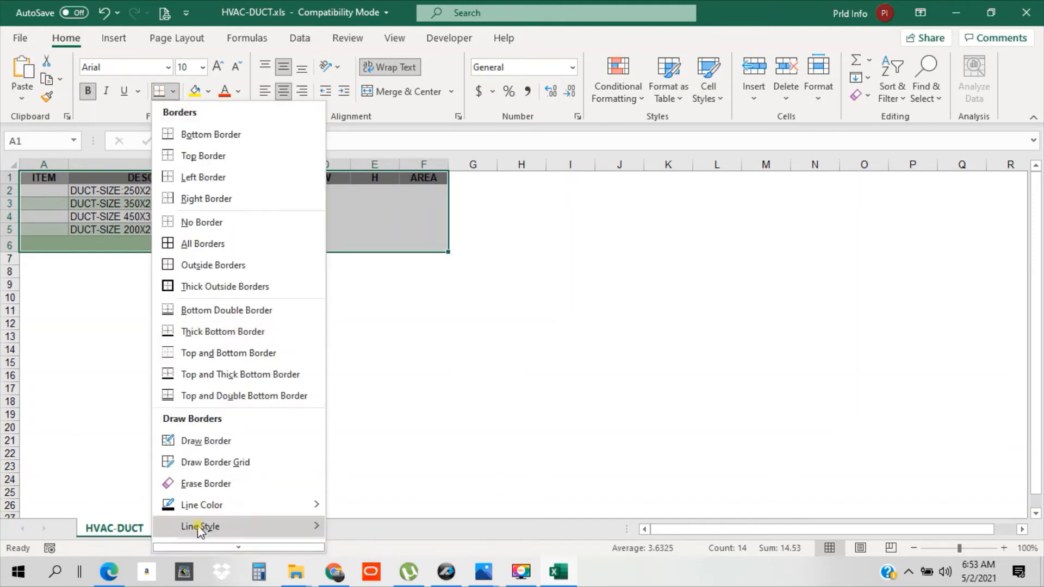
click(180, 243)
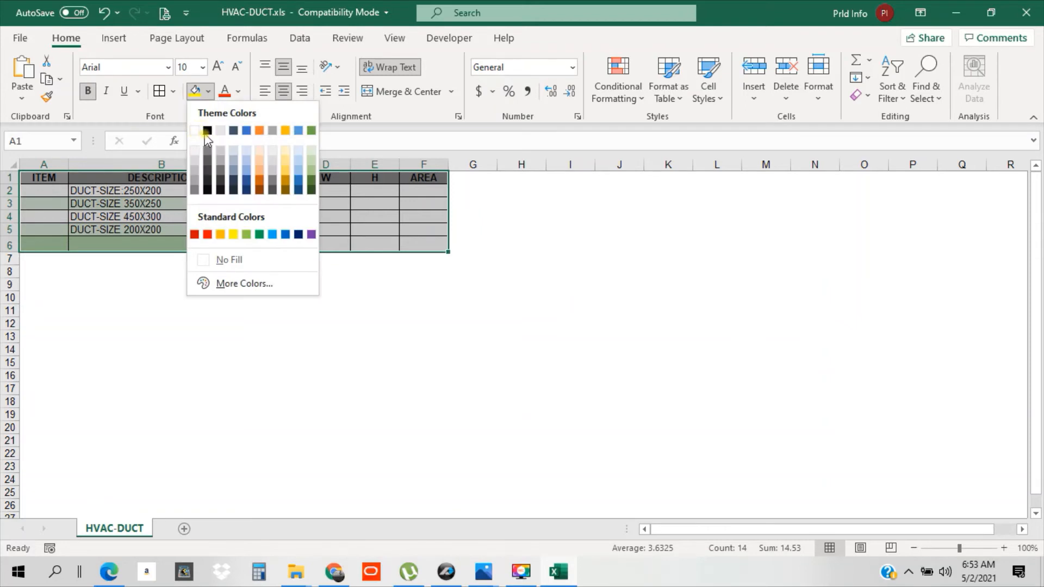
click(197, 132)
click(260, 312)
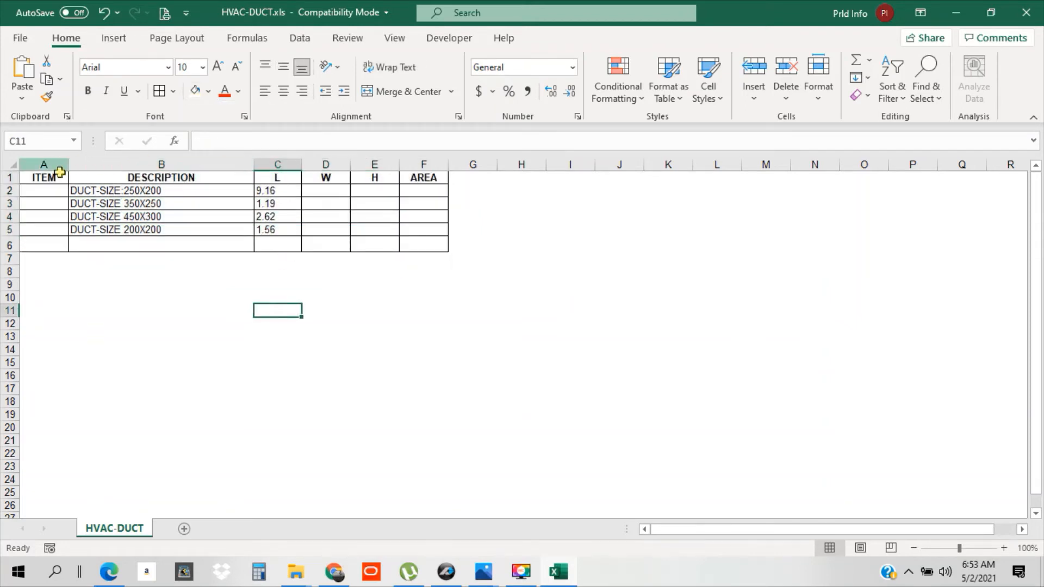
- Centre the contents of columns A to F horizontally
drag(43, 165, 416, 205)
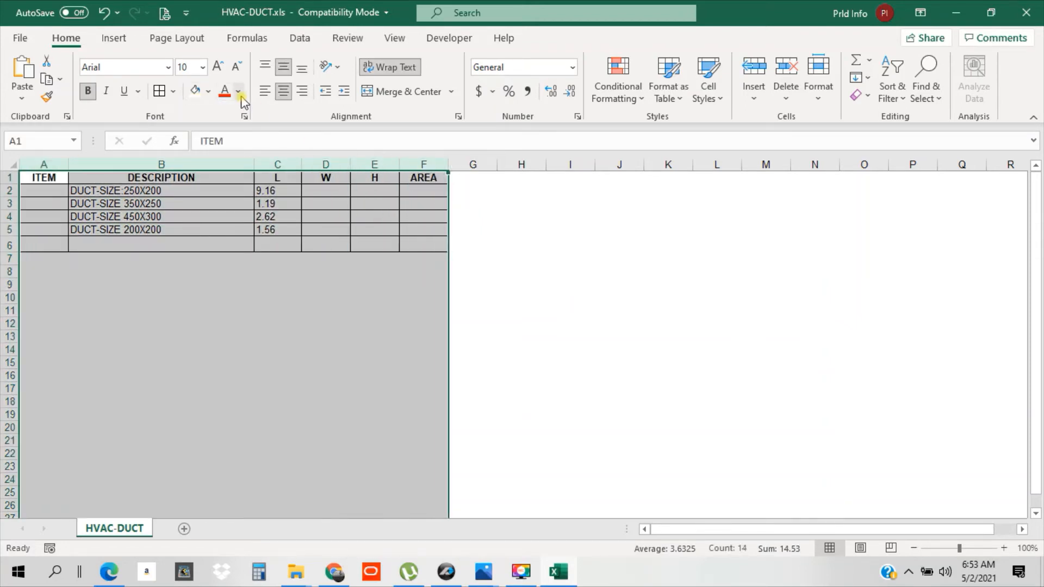
click(283, 92)
click(284, 93)
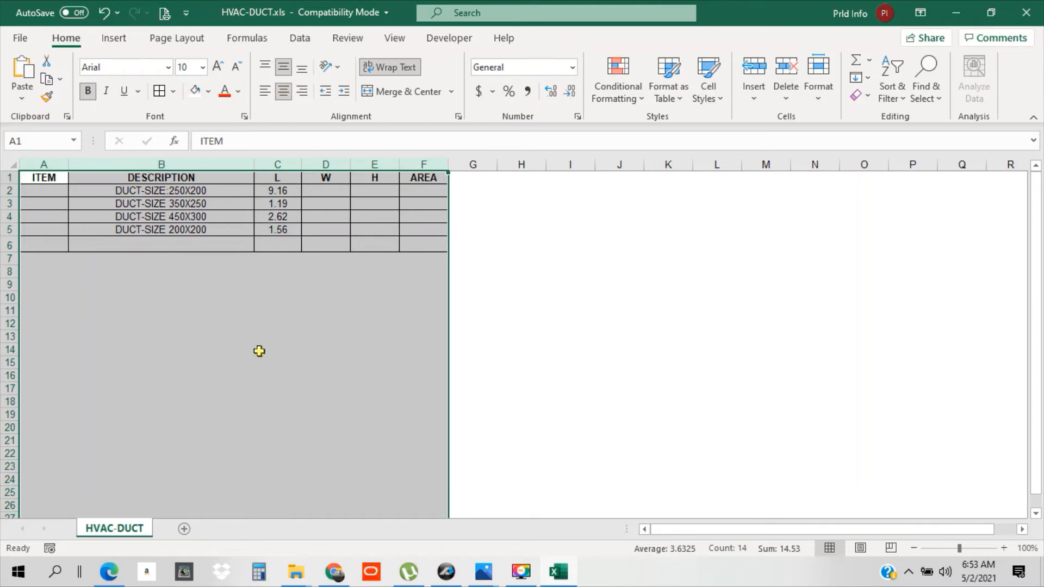
click(259, 350)
- Enter a width of 0.25 and a height of 0.2 for the 250X200 duct in row 2
click(328, 191)
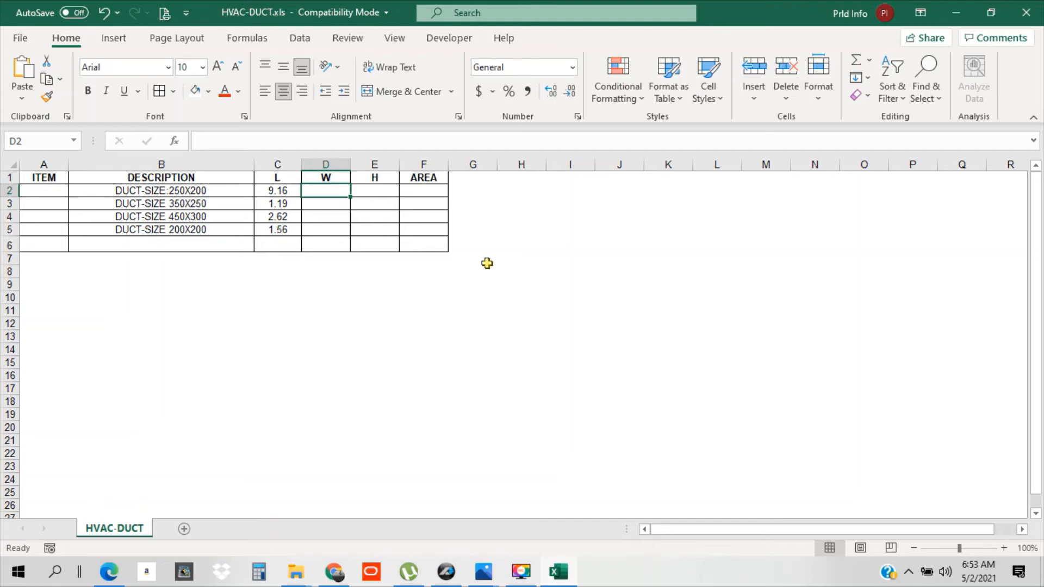
text(.235)
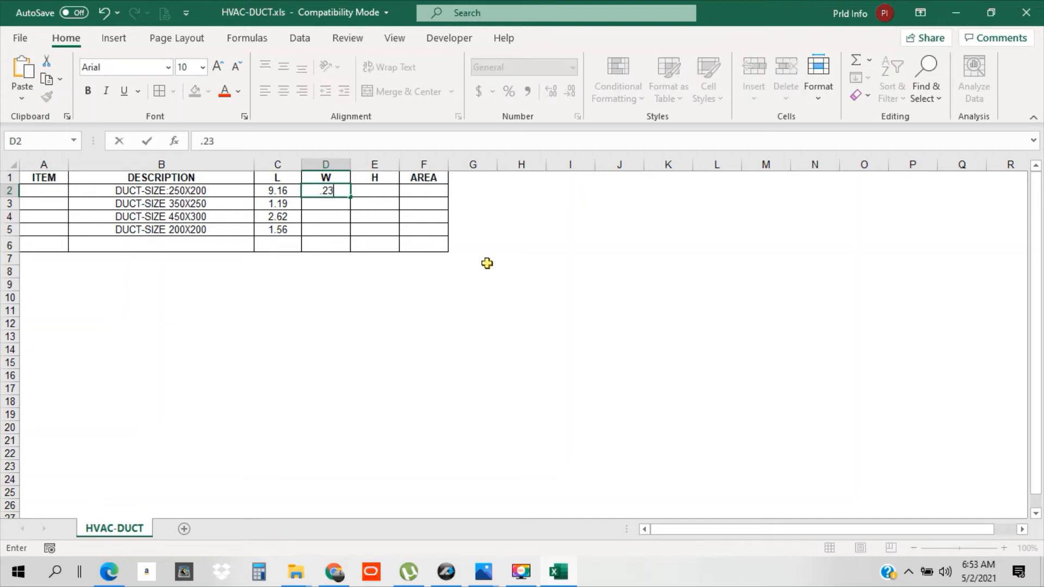
key(BackSpace)
key(BackSpace)
text(5)
key(Tab)
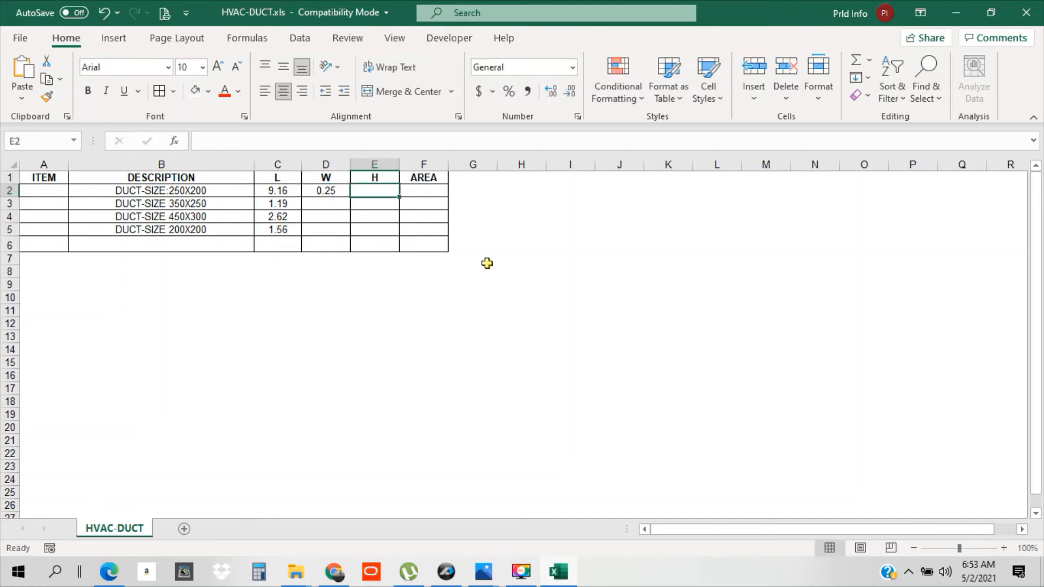
text(.2)
key(Down)
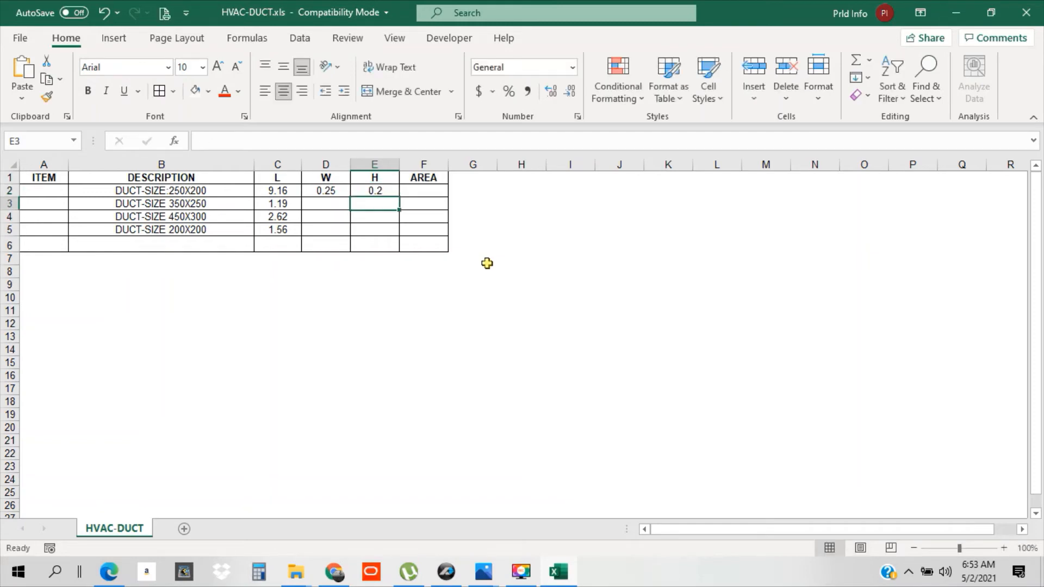
- Enter a width of 0.35 and a height of 0.25 for the 350X250 duct in row 3
key(Left)
text(.35)
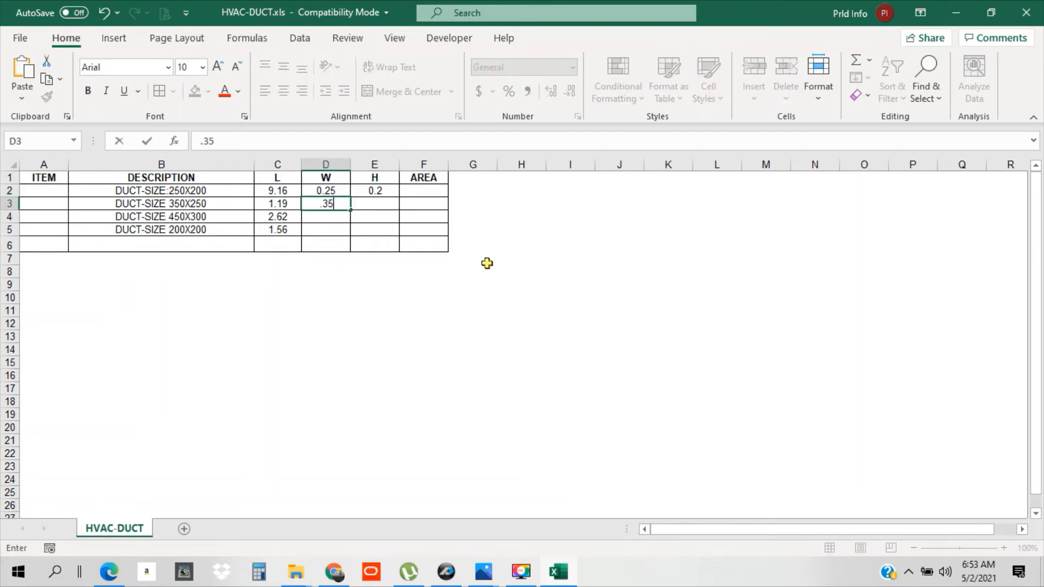
key(Tab)
text(.25)
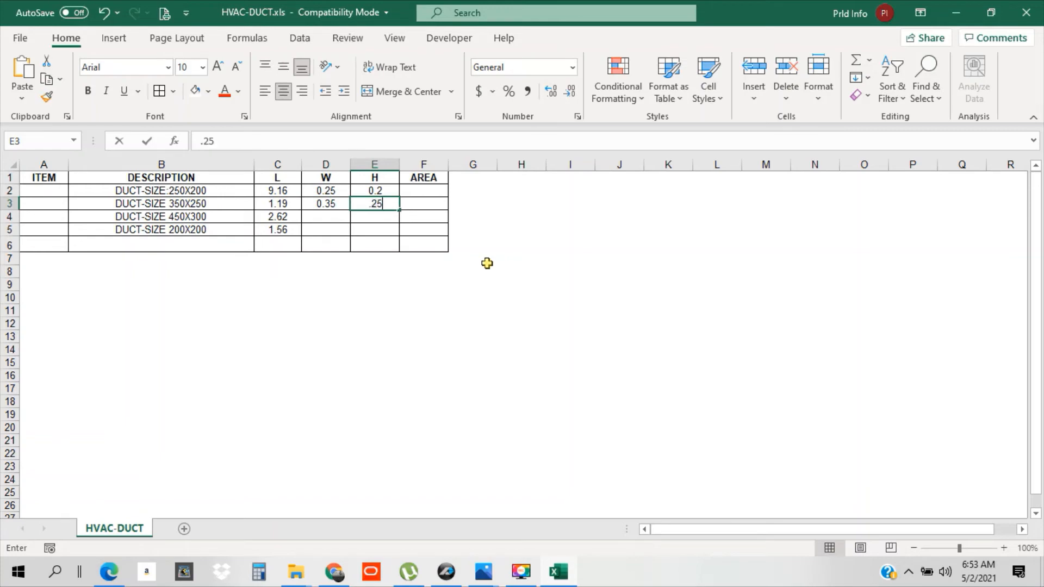
key(Return)
- Enter a width of 0.45 and a height of 0.3 for the 450X300 duct in row 4
key(Left)
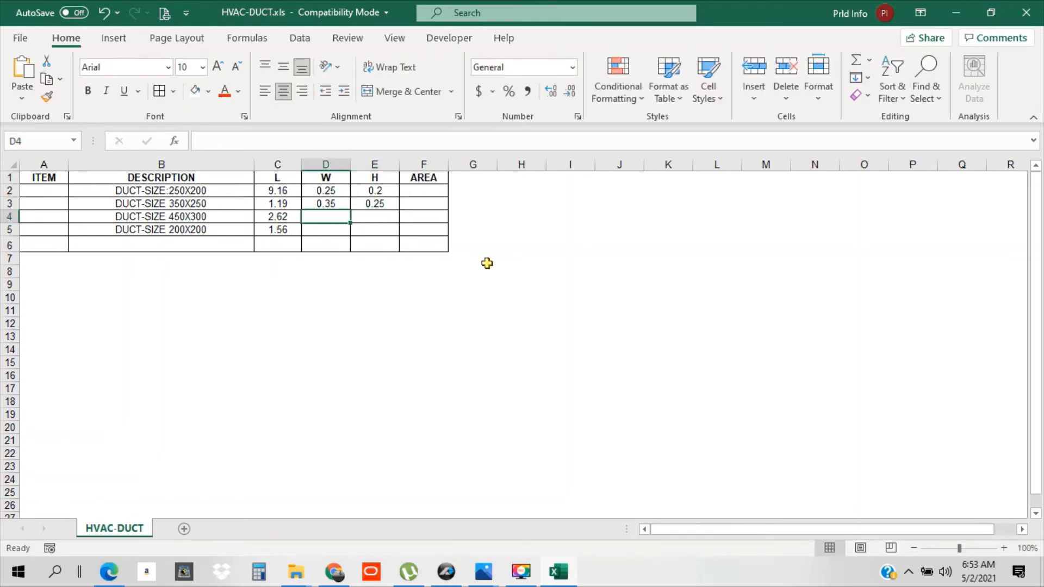
text(.45)
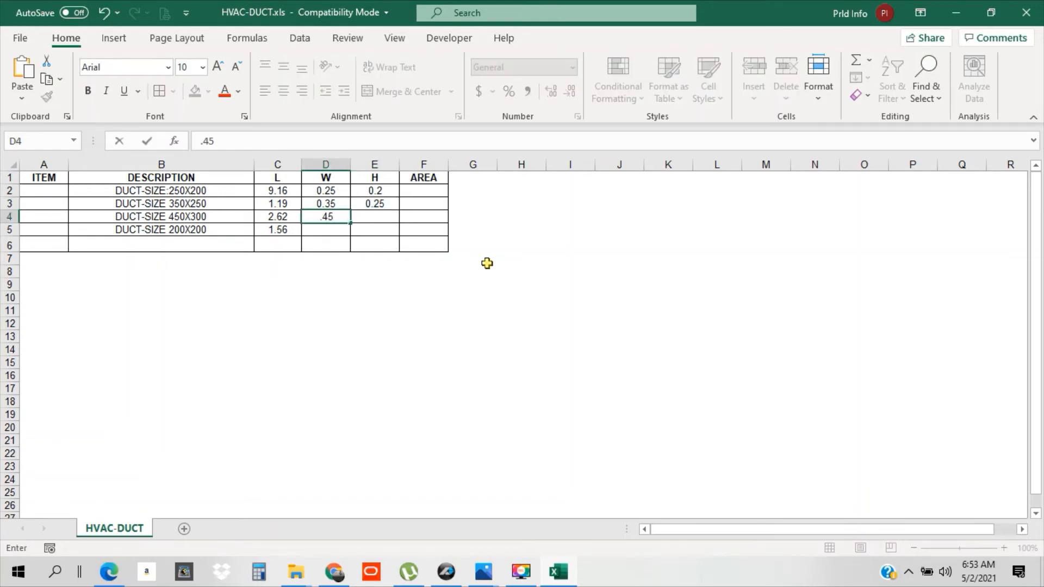
key(Tab)
text(.3)
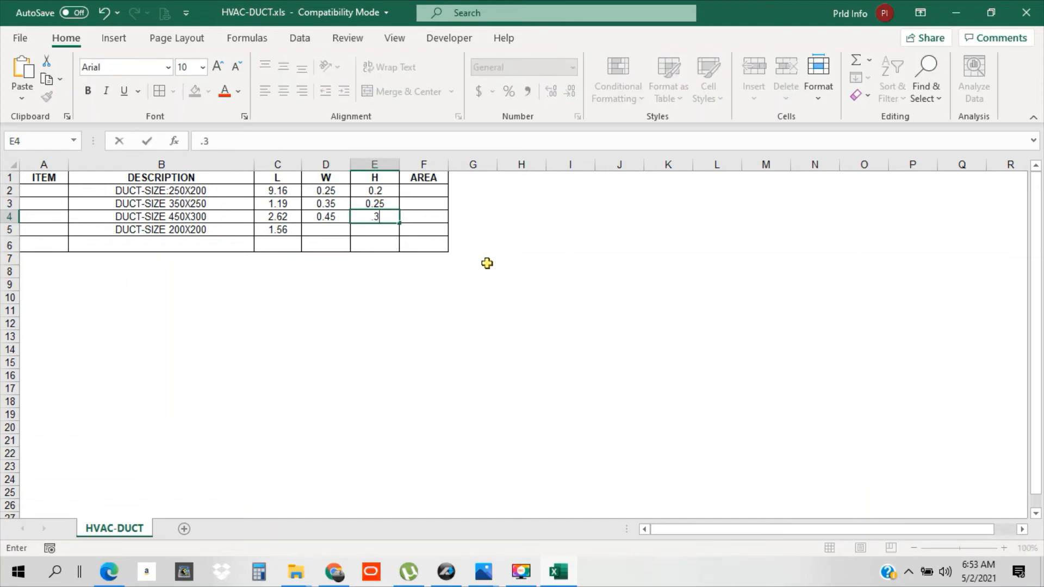
key(Return)
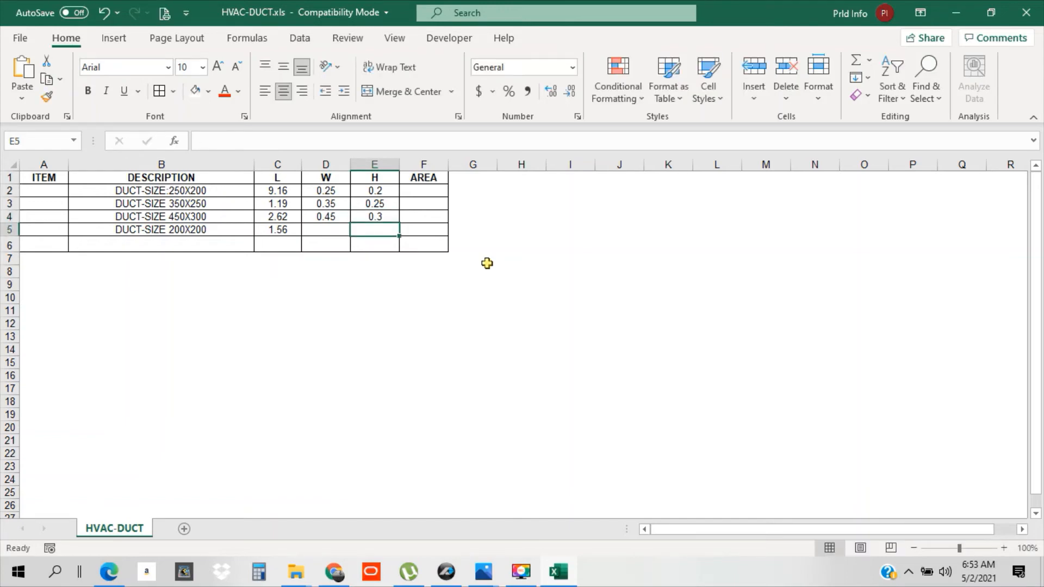
- Enter a width of 0.2 and a height of 0.2 for the 200X200 duct in row 5
key(Left)
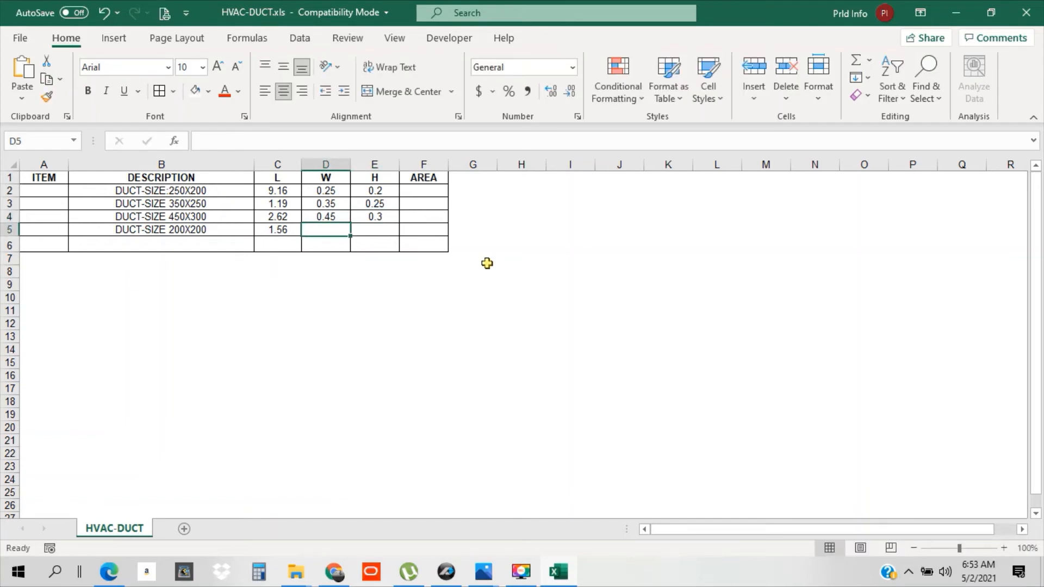
text(.2)
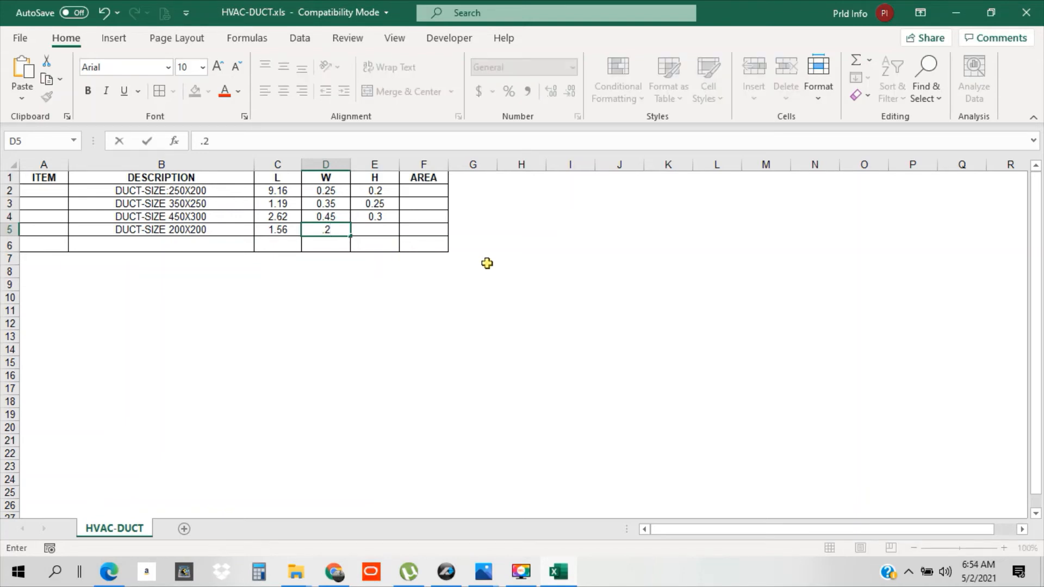
key(Right)
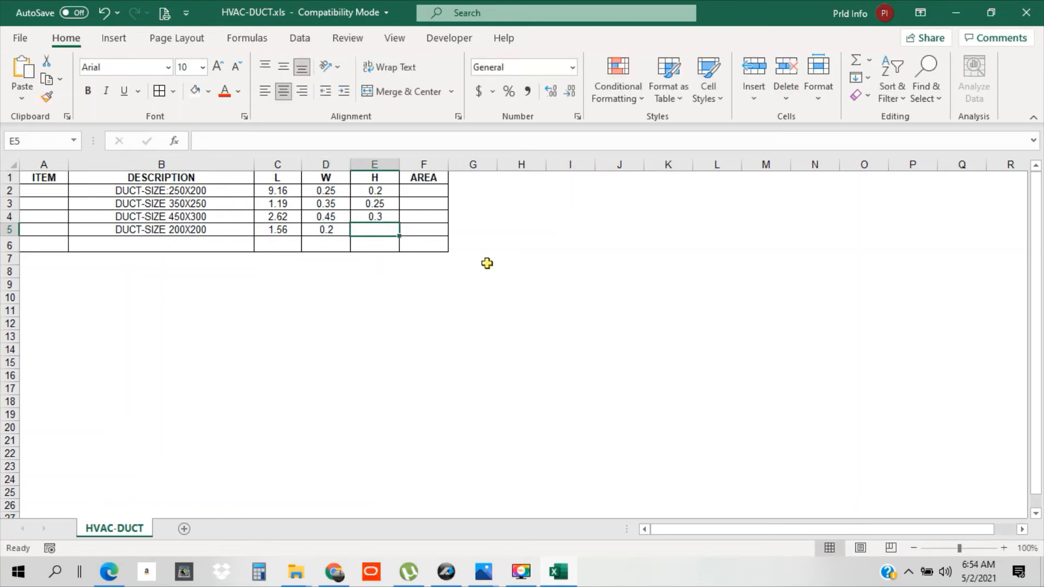
text(.2)
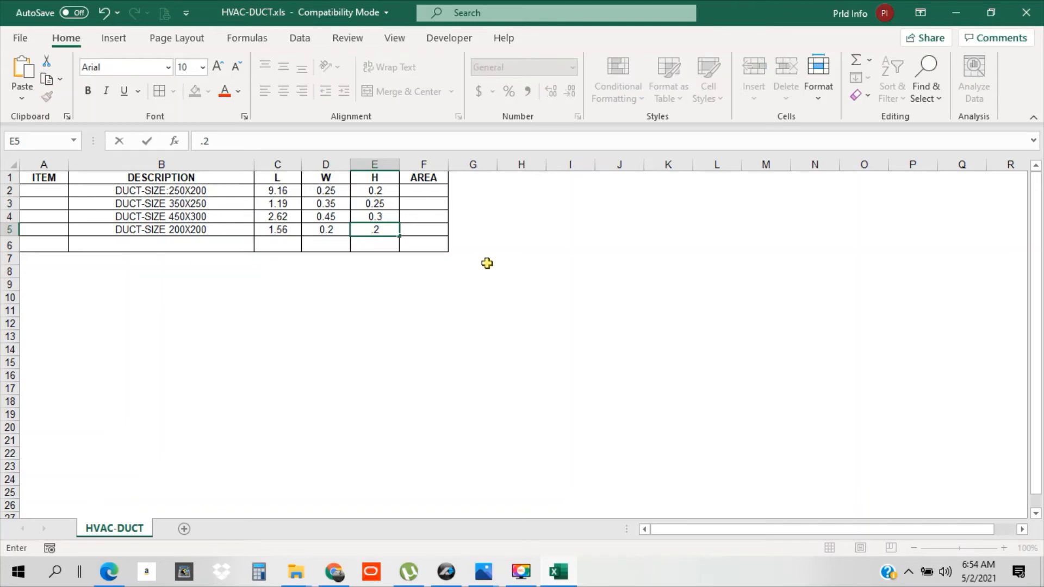
key(Right)
- Widen the AREA column slightly
key(Up)
key(Up)
key(Up)
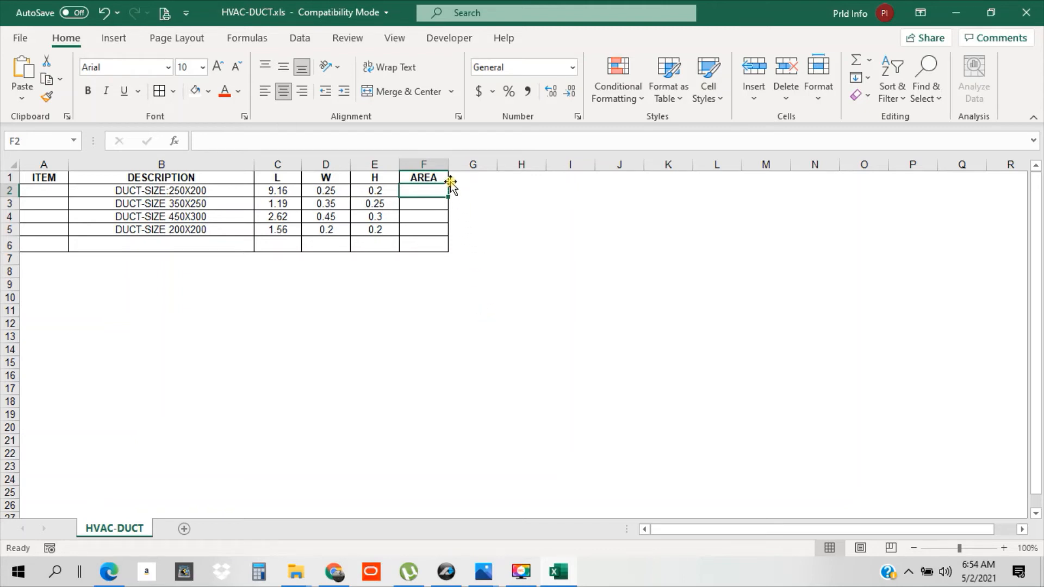
drag(448, 164, 465, 165)
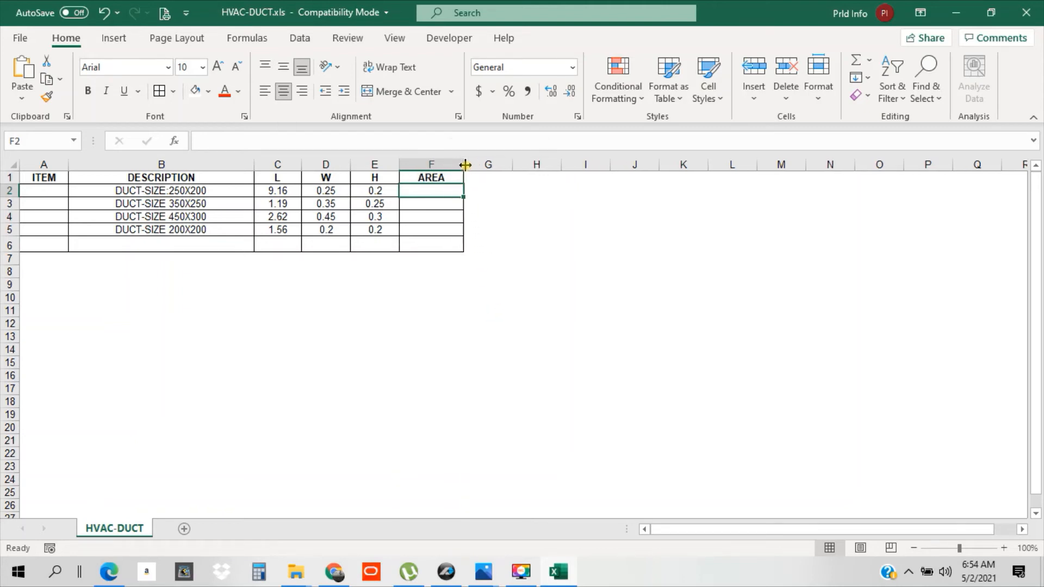
click(459, 282)
click(426, 191)
drag(526, 233, 581, 243)
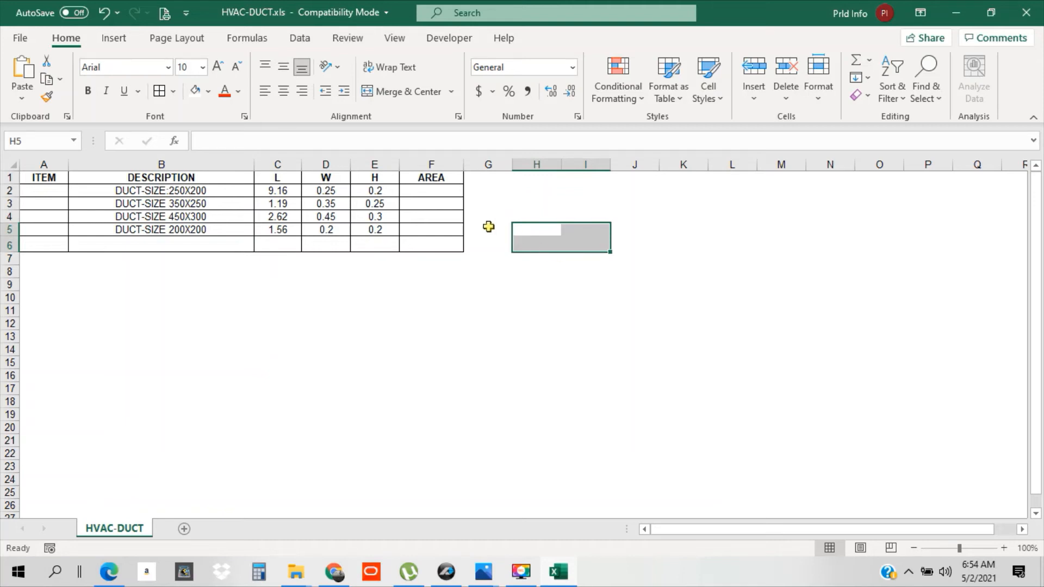
- Enter the duct area formula =(C2*D2*2)+(C2*E2*2) in cell F2
click(431, 190)
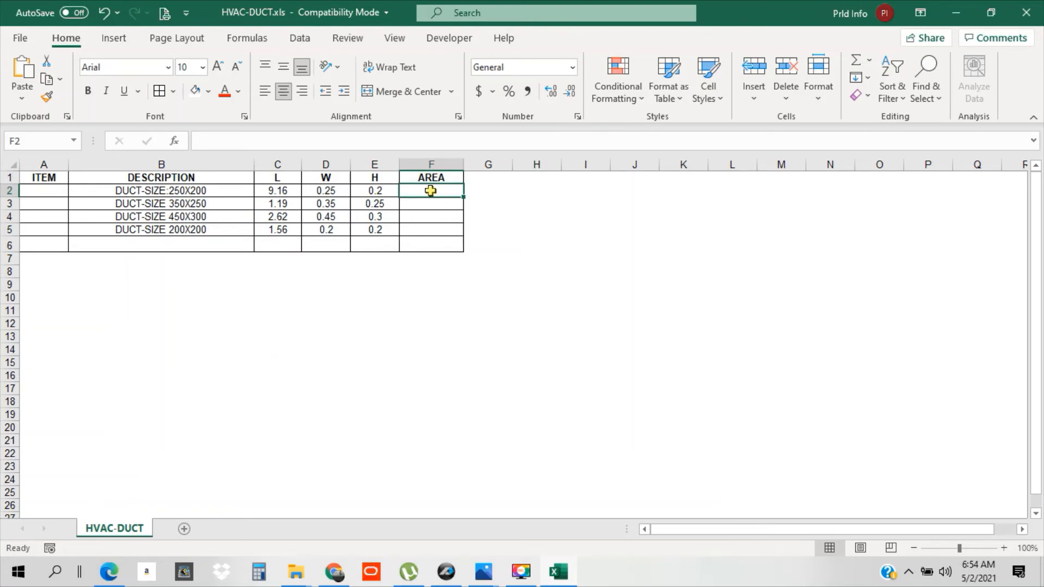
text(=)
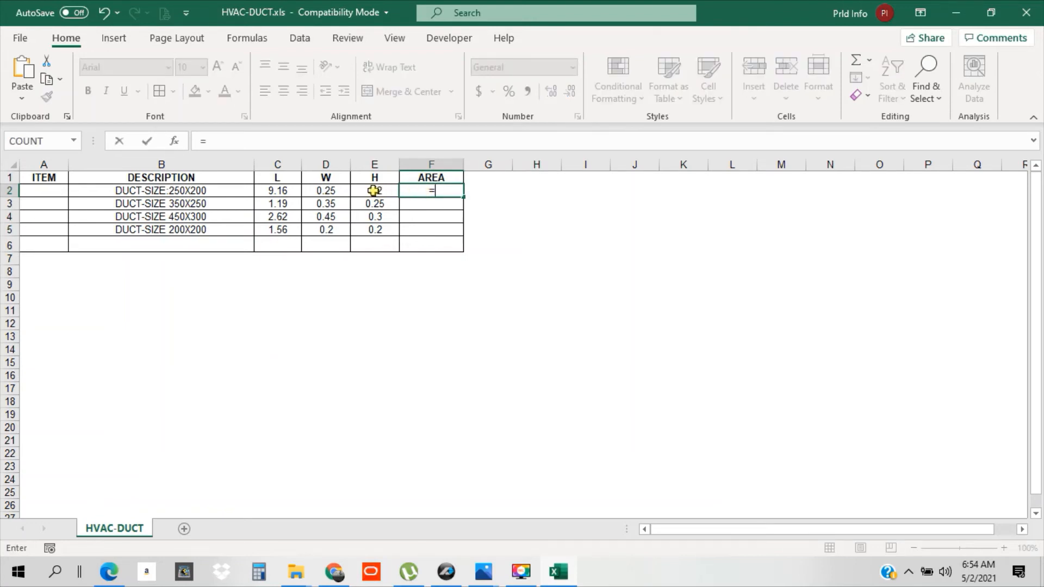
text(()
click(284, 190)
text(*)
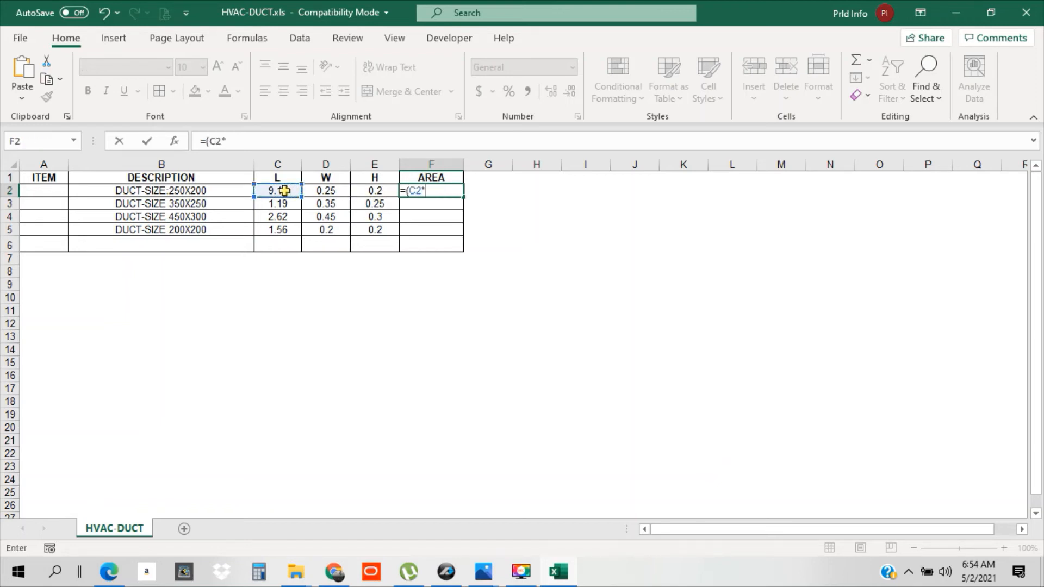
click(326, 192)
text(*2))
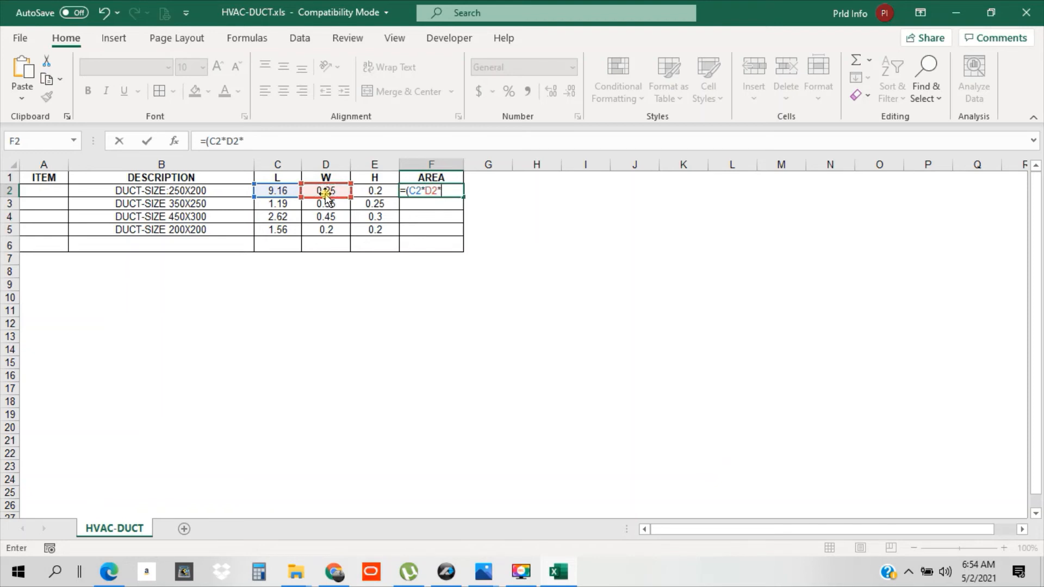
text(+()
click(276, 191)
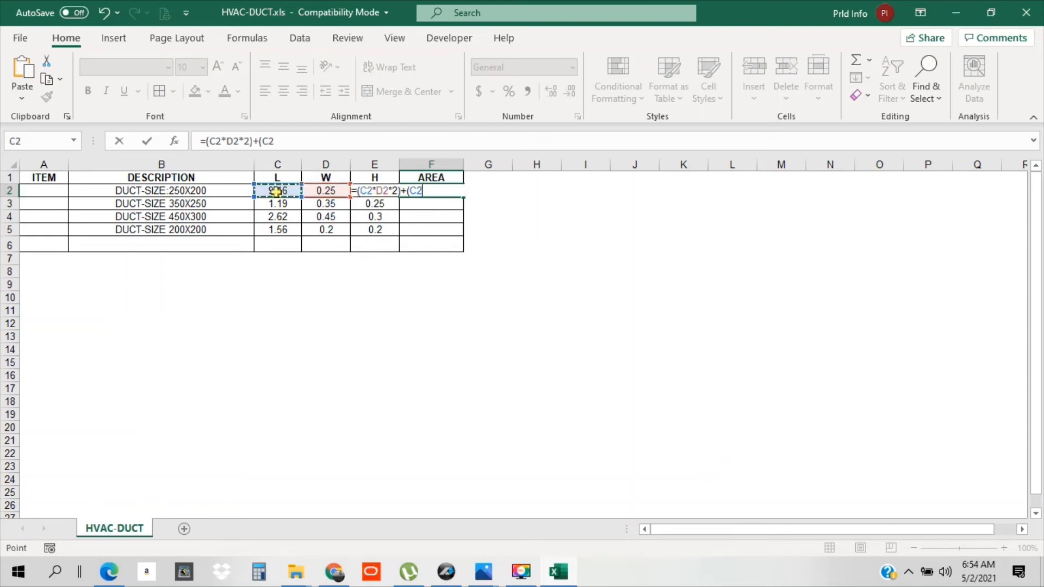
text(*E)
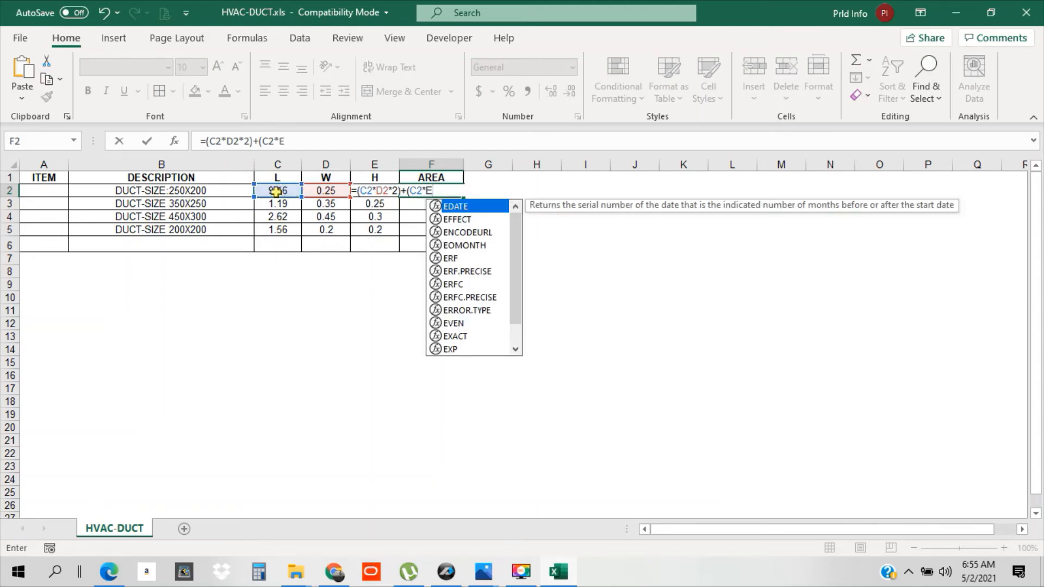
text(2*2))
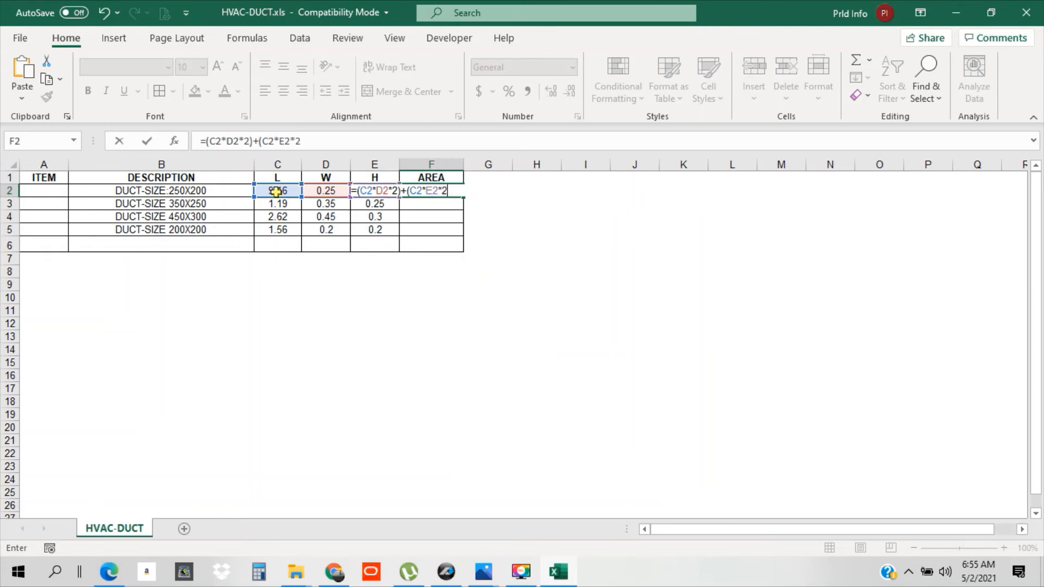
key(Return)
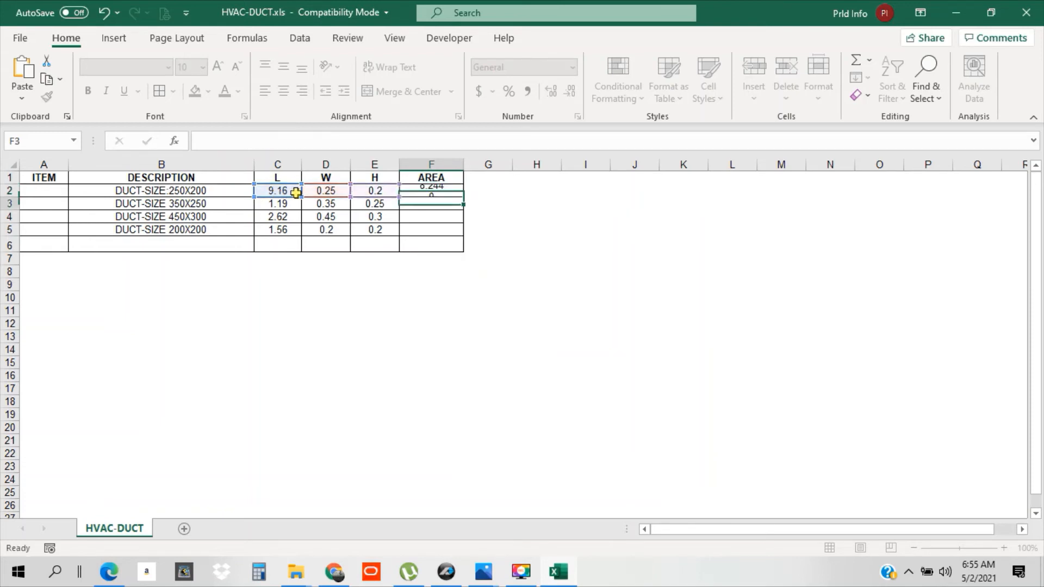
- Copy the area formula from F2 into cells F3 to F5
click(438, 189)
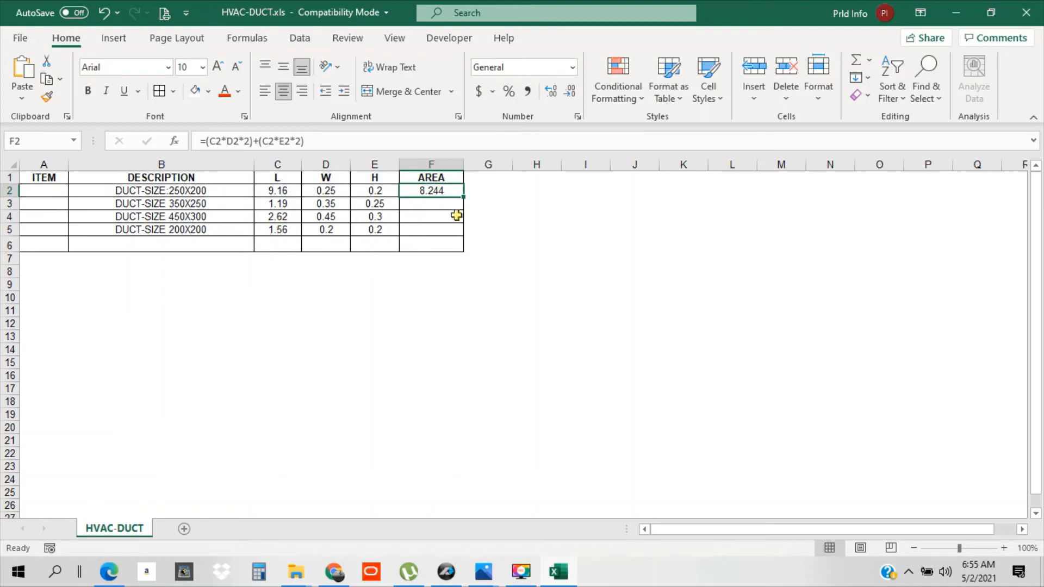
key(ctrl+c)
drag(423, 205, 424, 224)
key(ctrl+v)
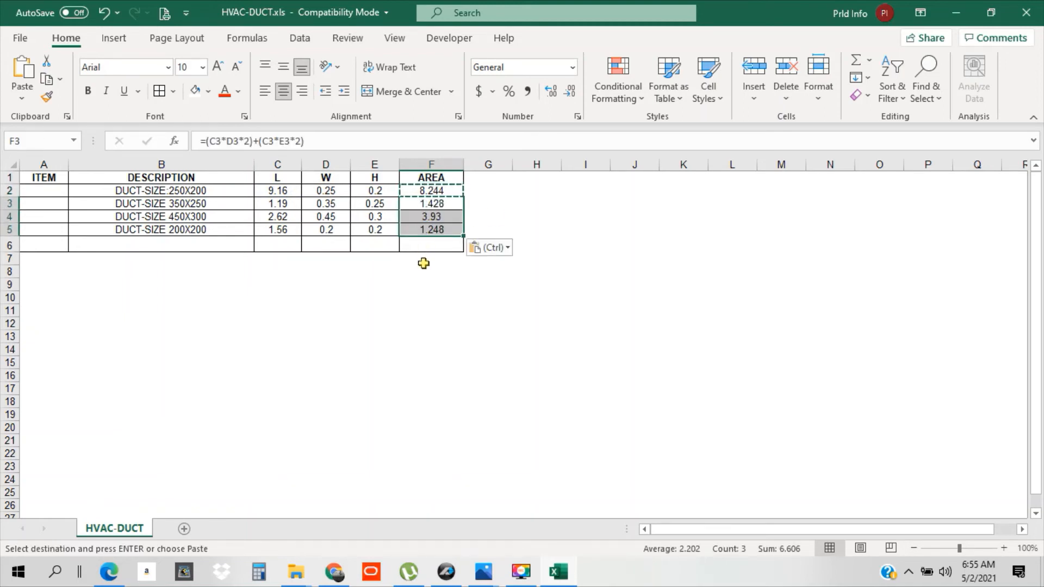
key(Escape)
click(369, 246)
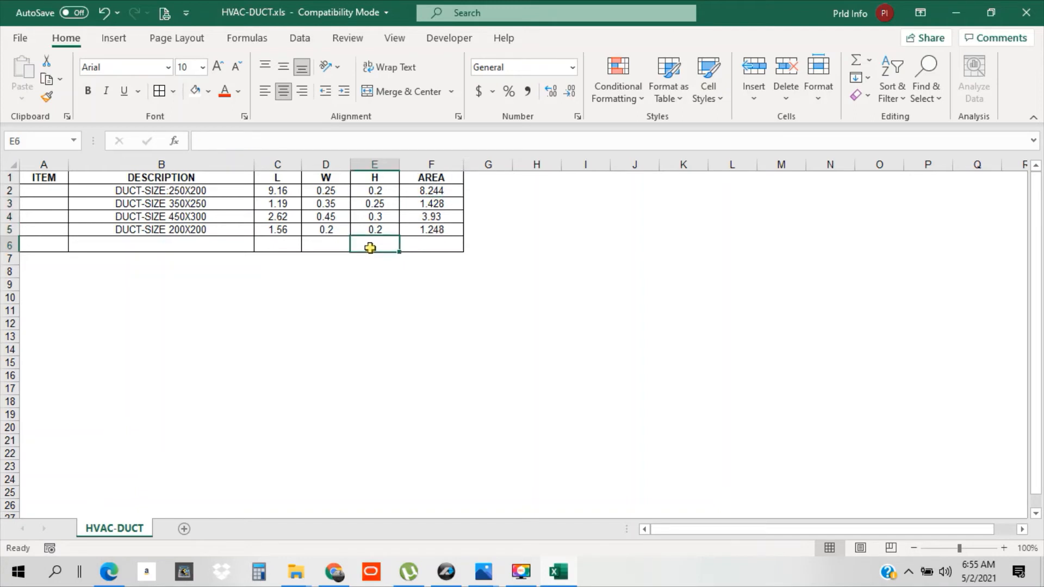
- Label cell E6 TOTAL and sum the duct areas F2:F5 in cell F6
text(TOTAL)
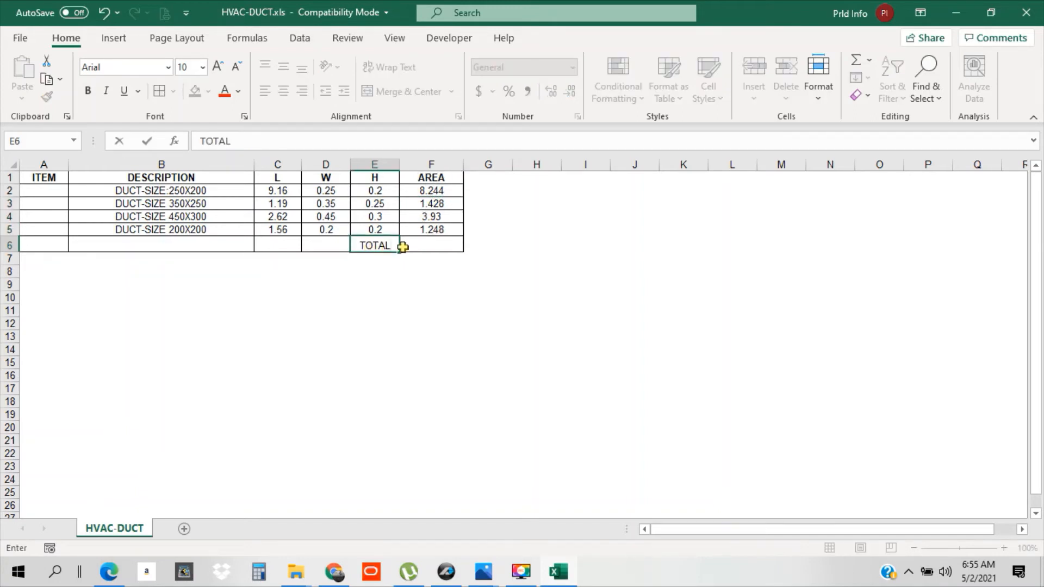
click(418, 246)
text(=S)
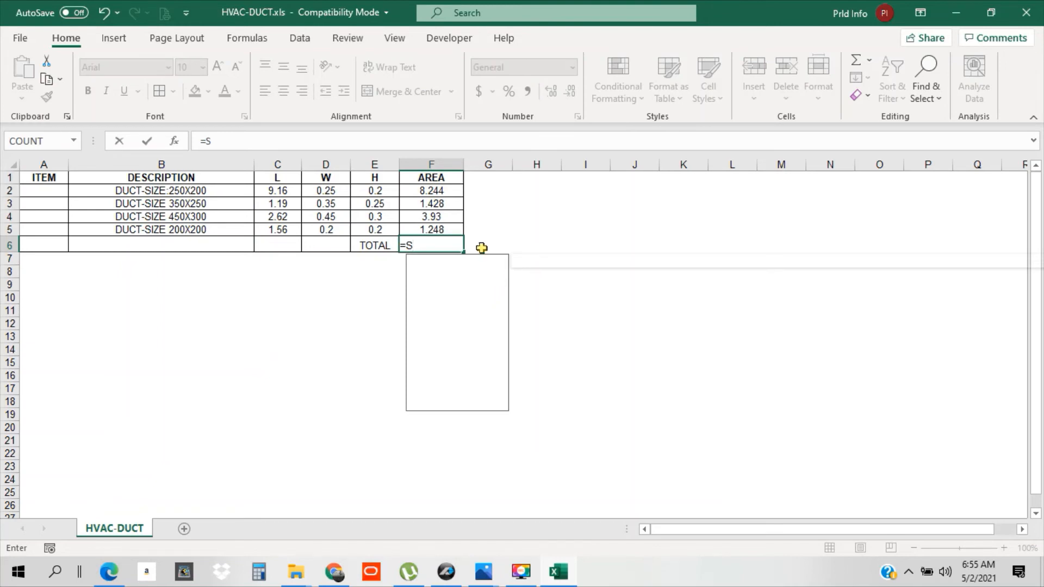
text(UM()
drag(431, 185, 438, 232)
key(Return)
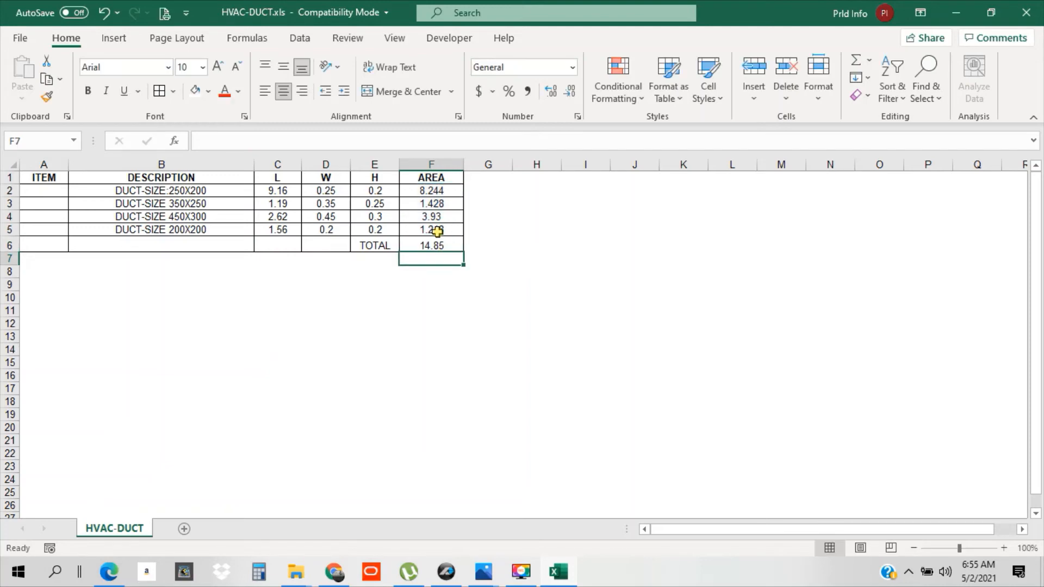
- Enter the unit SQ.M in cell G6 and make the total row cells E6:G6 bold
click(477, 245)
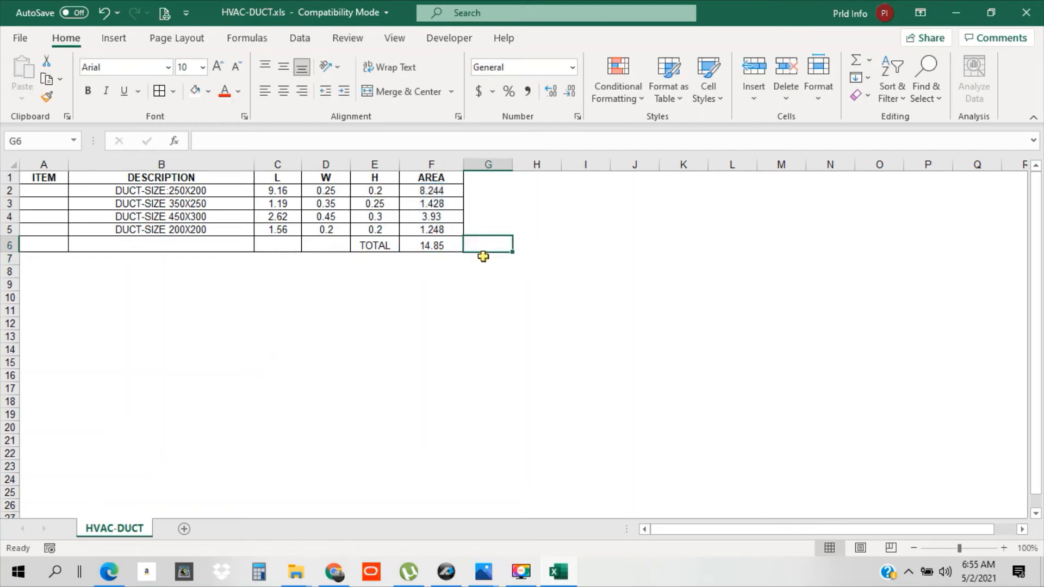
text(SQ.M)
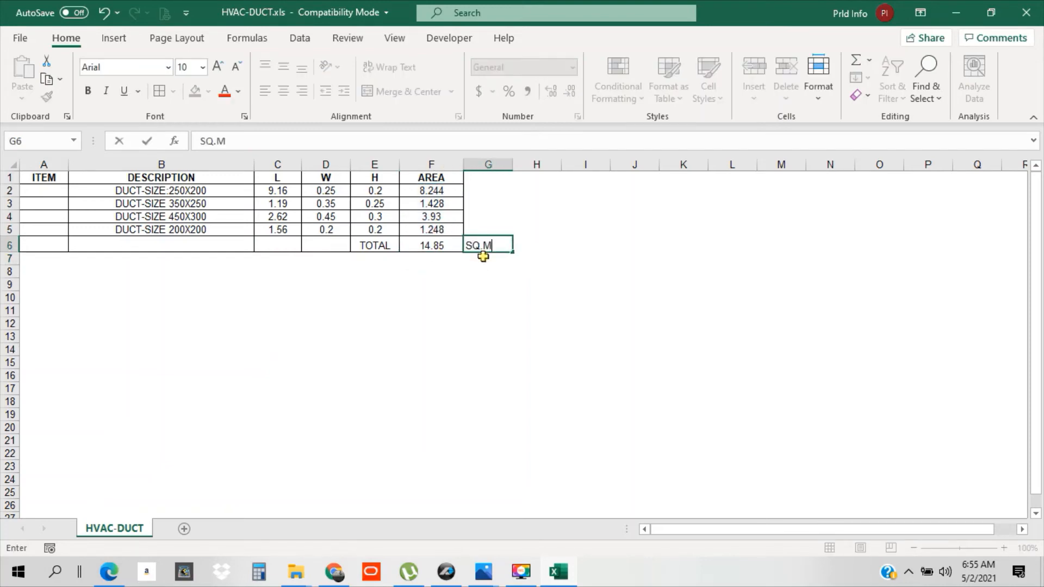
click(496, 284)
click(479, 245)
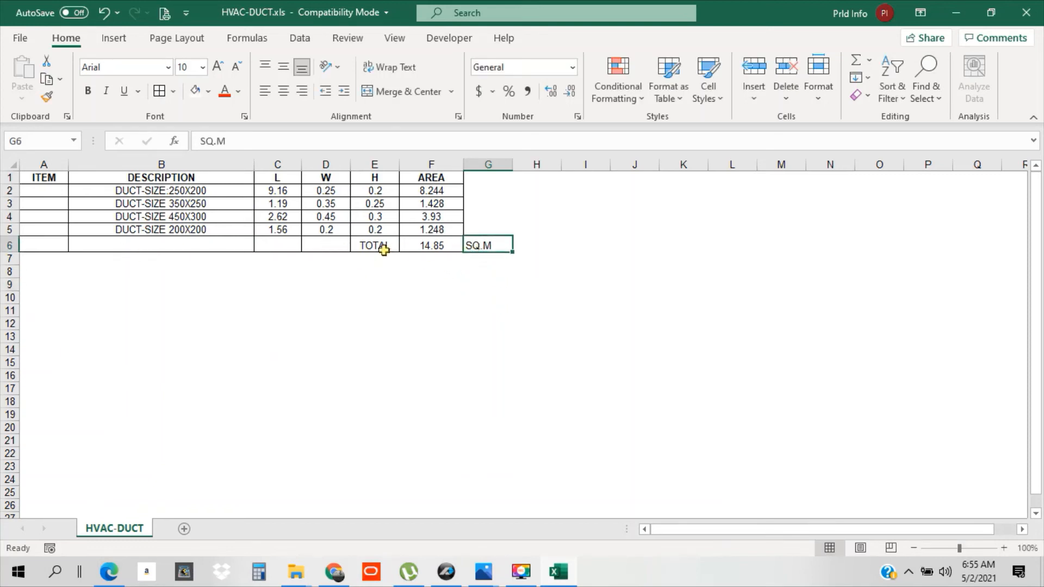
drag(384, 245, 489, 248)
click(87, 91)
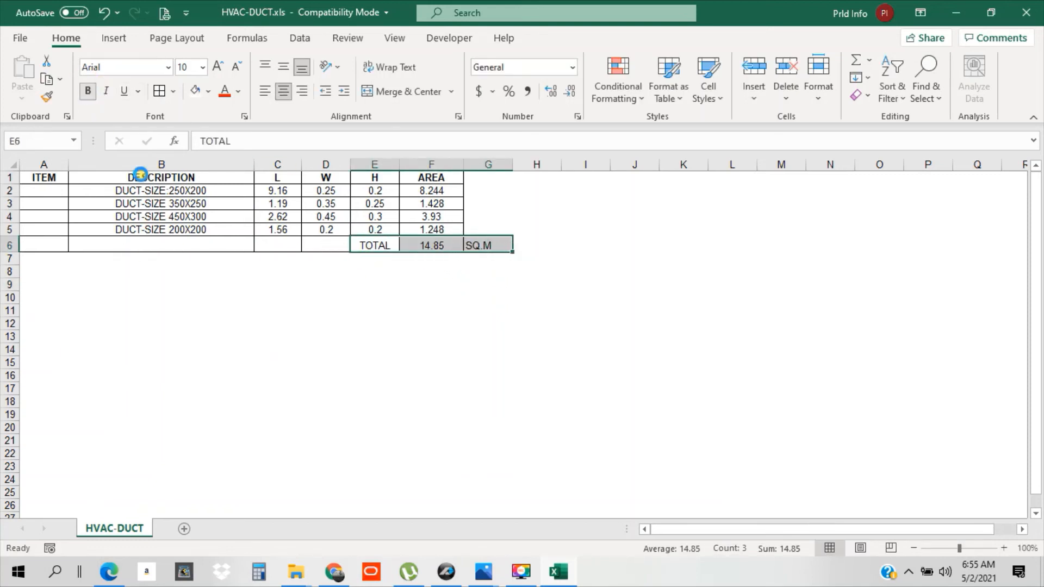
- Enter the label TOT SHEETS in cell E7 and merge and center it across D7:E7
click(378, 260)
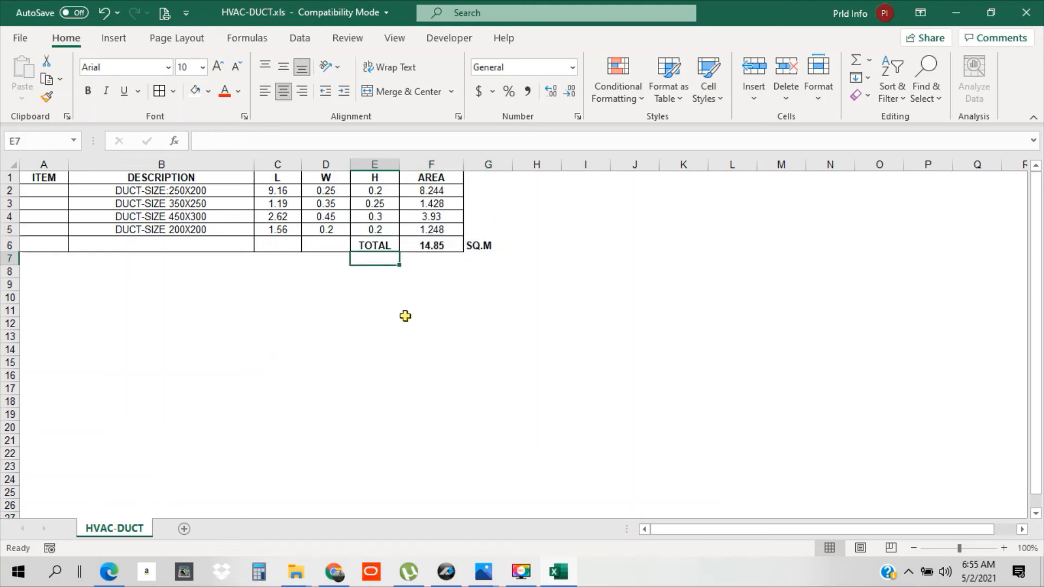
text(TOT)
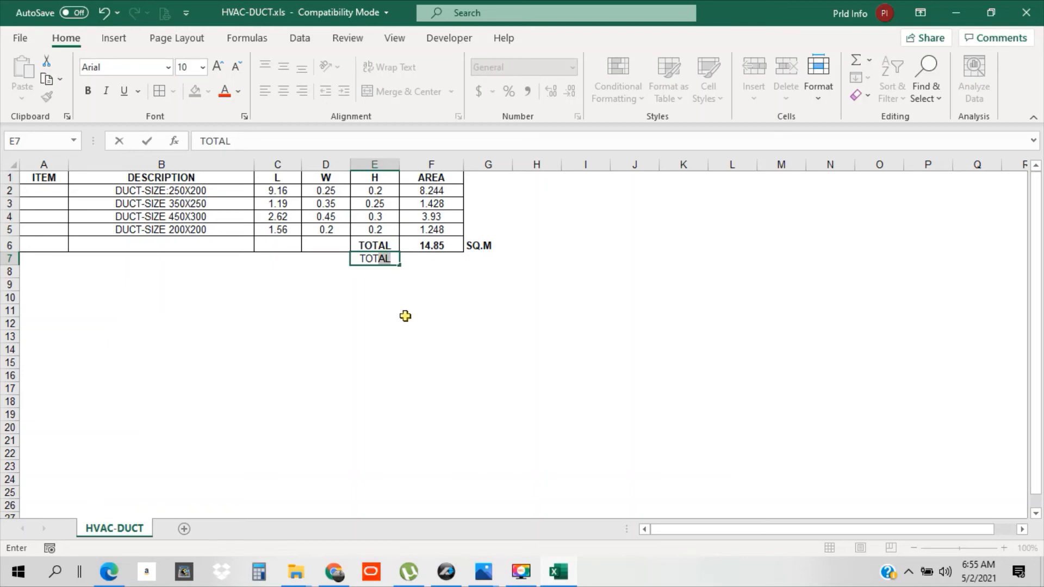
text( SHEETS)
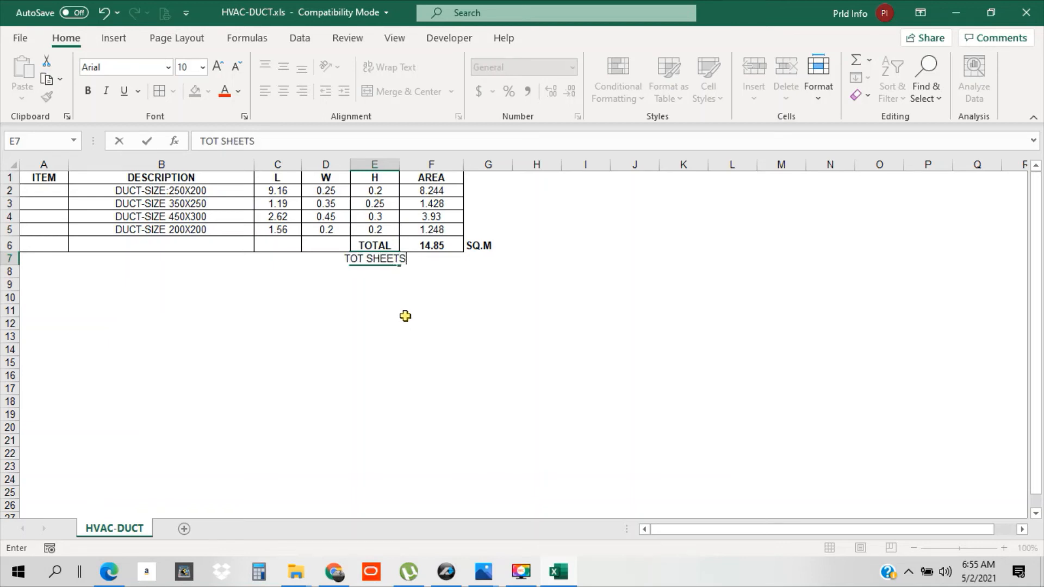
click(405, 316)
mouse_move(358, 259)
mouse_down()
mouse_move(337, 259)
mouse_move(361, 259)
mouse_up()
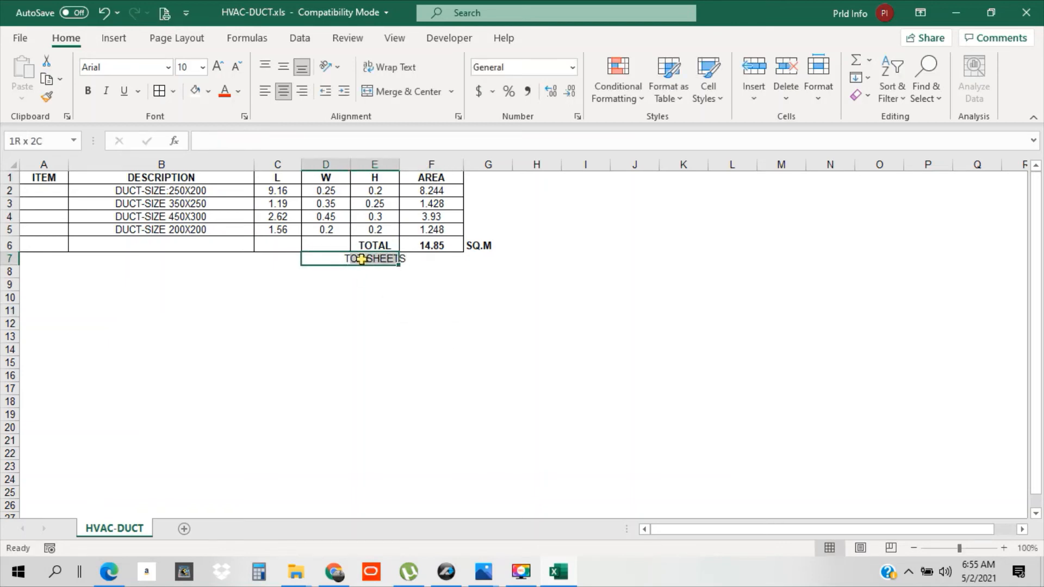
click(380, 91)
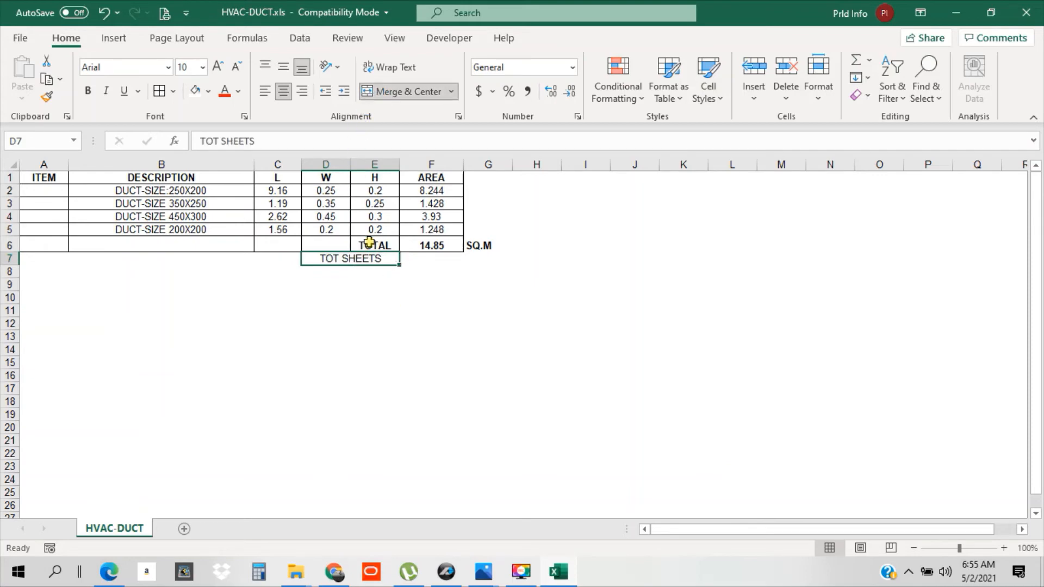
- Correct the merged label in row 7 to TOTAL SHEETS and make it bold
double_click(341, 259)
text(A)
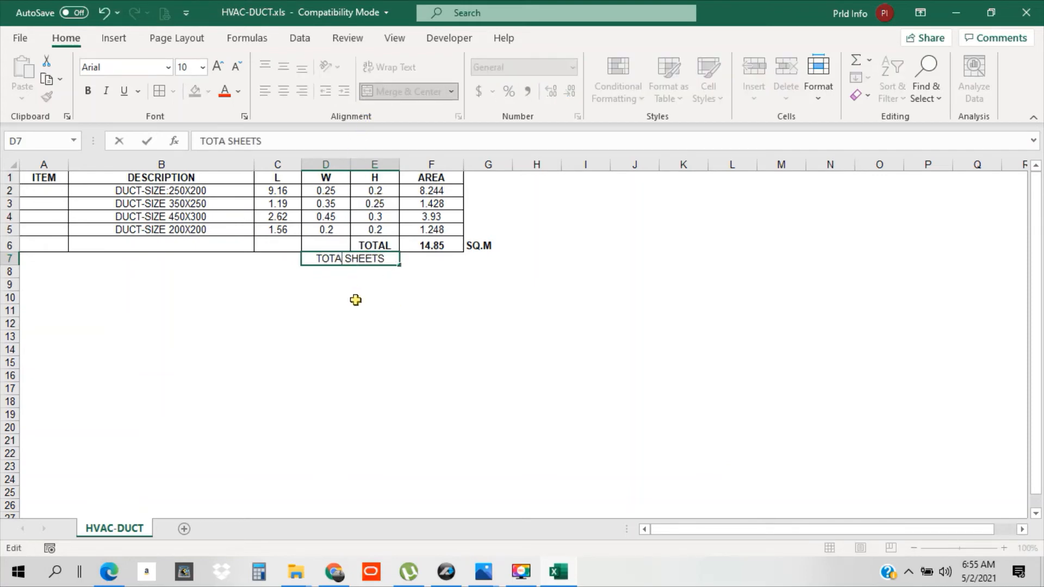
text(L)
click(426, 275)
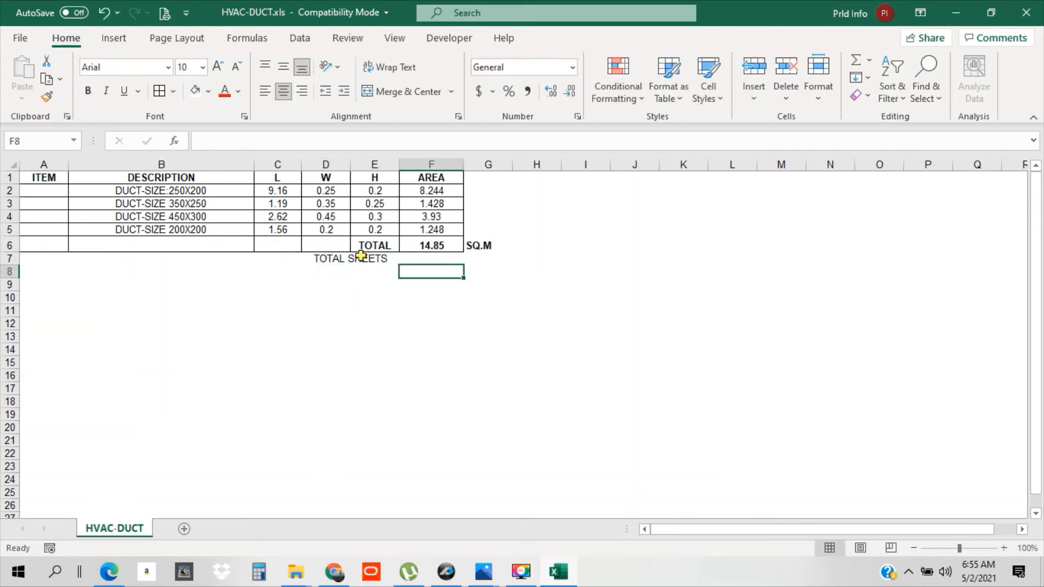
click(362, 258)
click(89, 91)
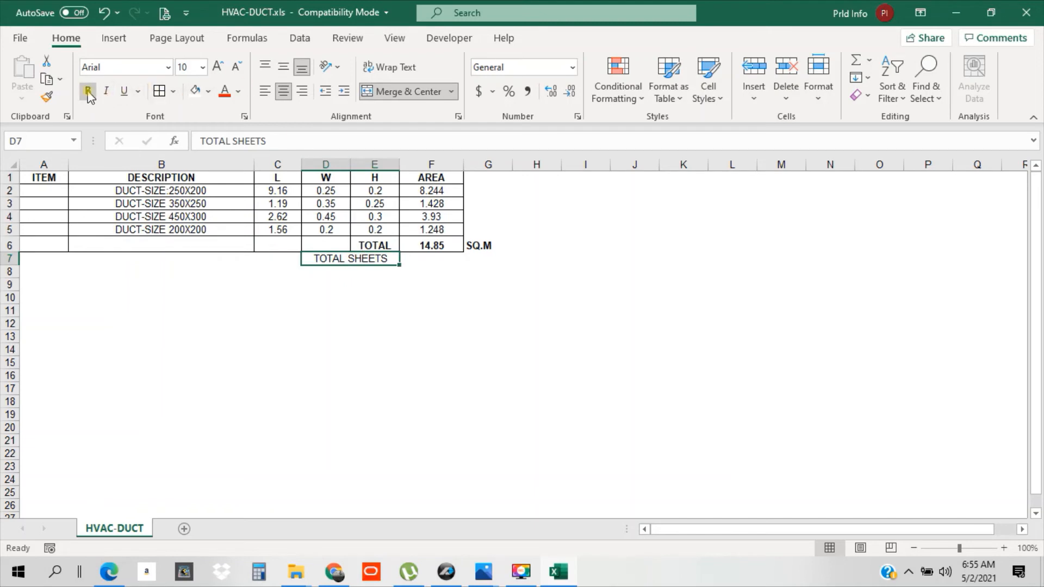
- Enter the sheet count formula =F6/(1.22*2.44) in cell F7, accepting the multiplication sign correction
click(451, 263)
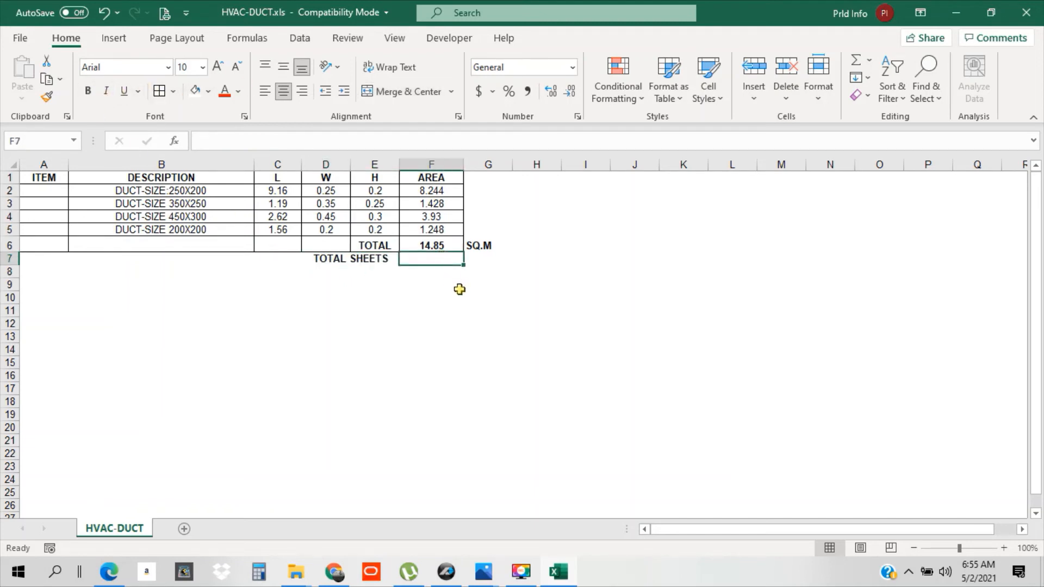
text(=)
click(447, 246)
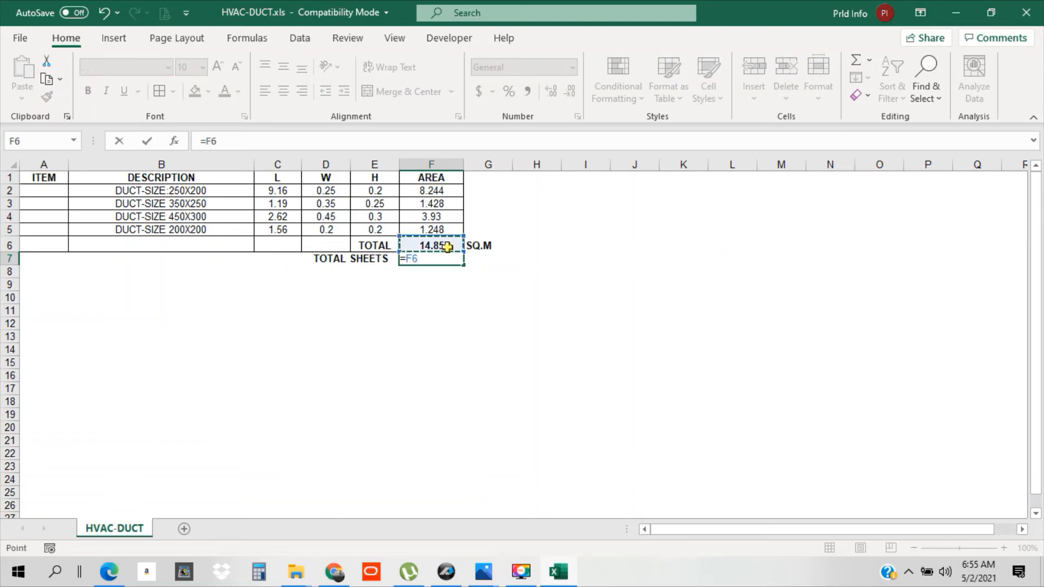
text(/(1.22)
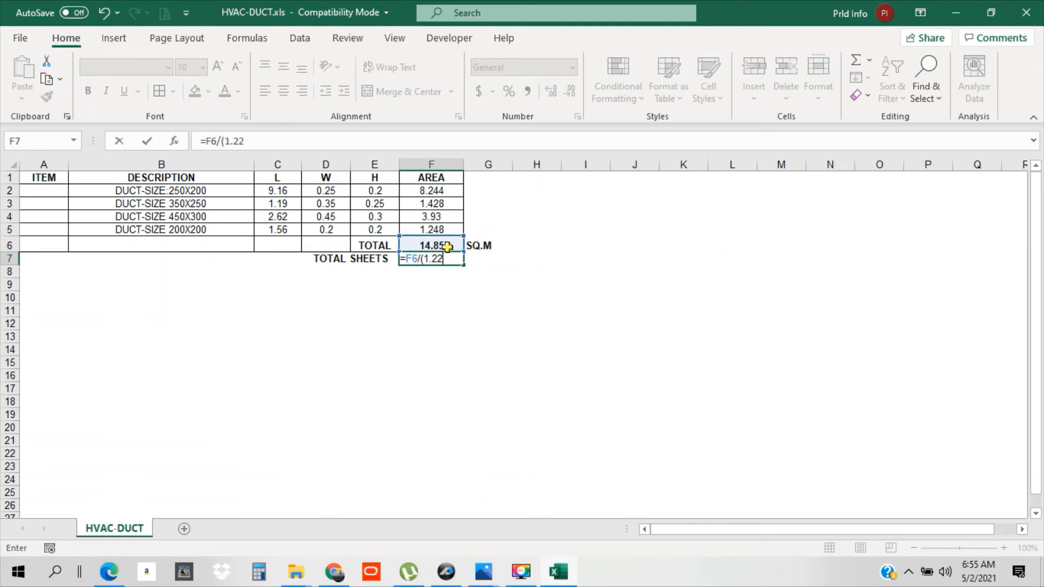
text(X2.44))
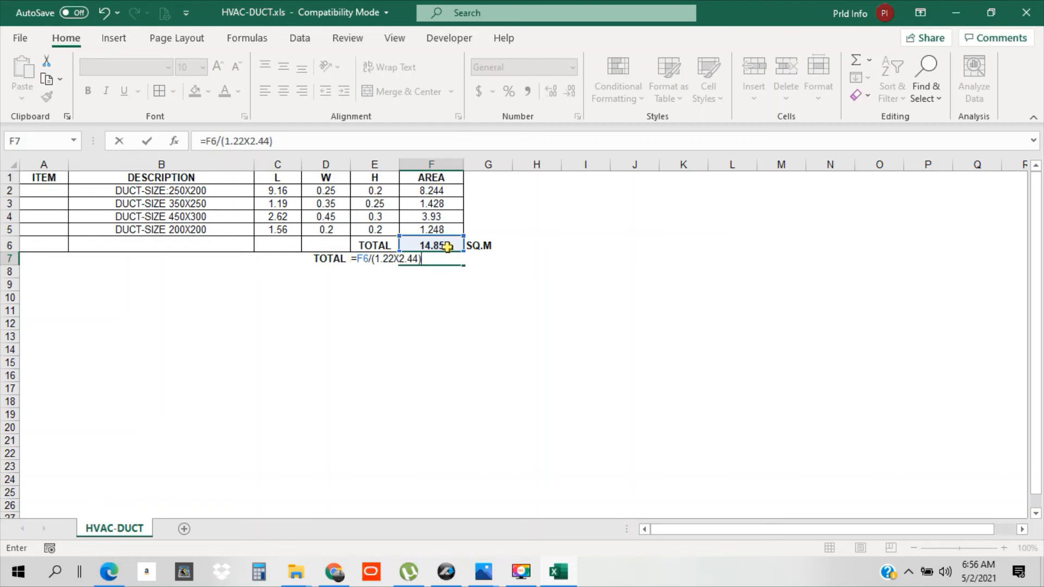
key(Return)
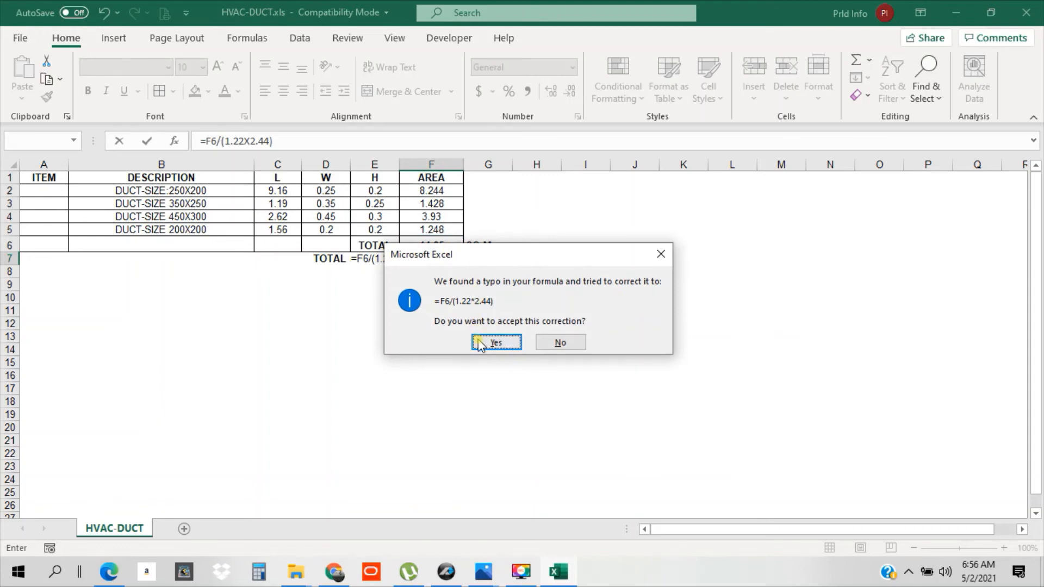
click(496, 342)
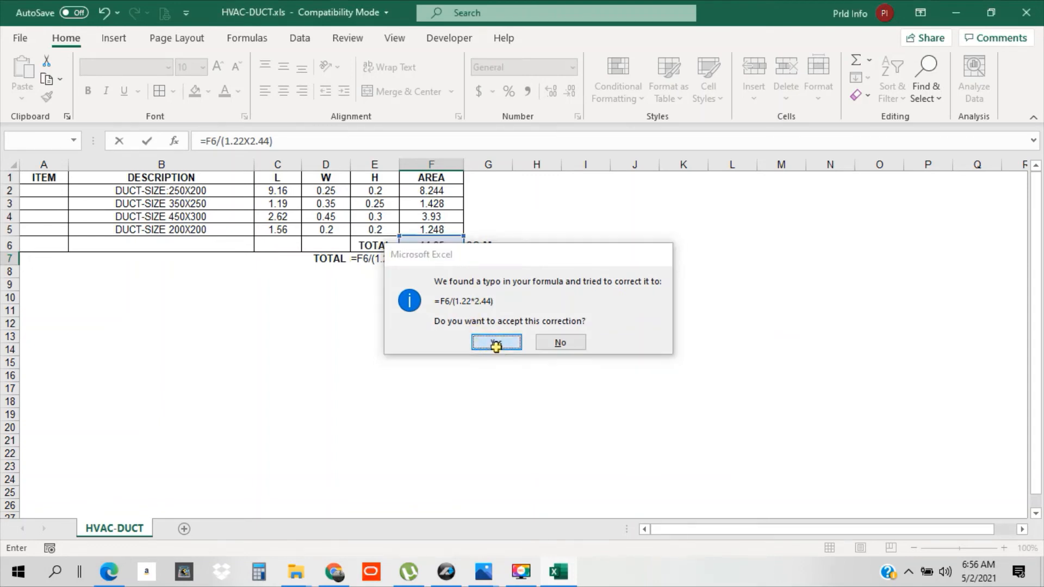
click(428, 259)
double_click(428, 258)
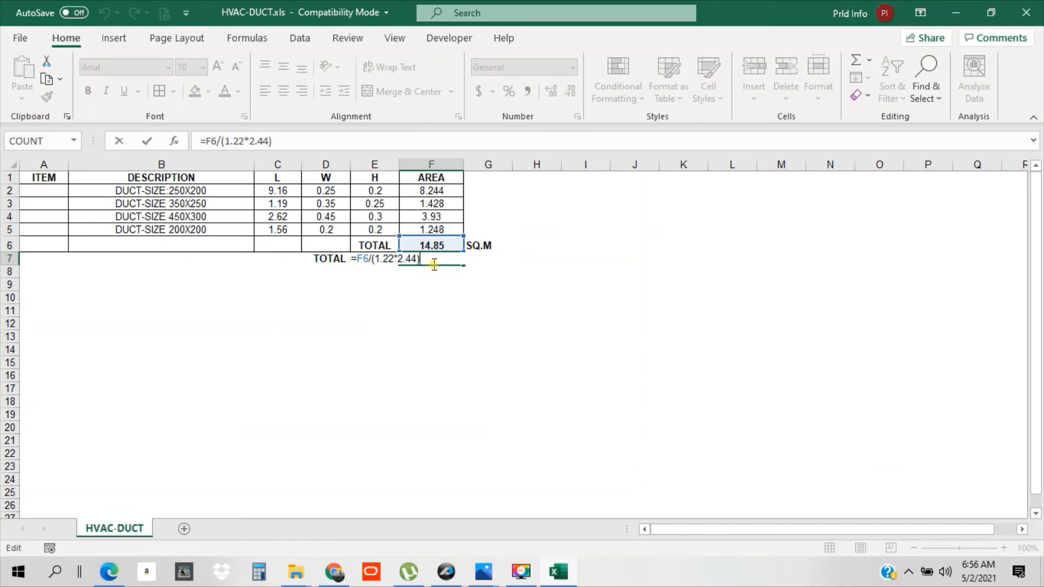
key(Return)
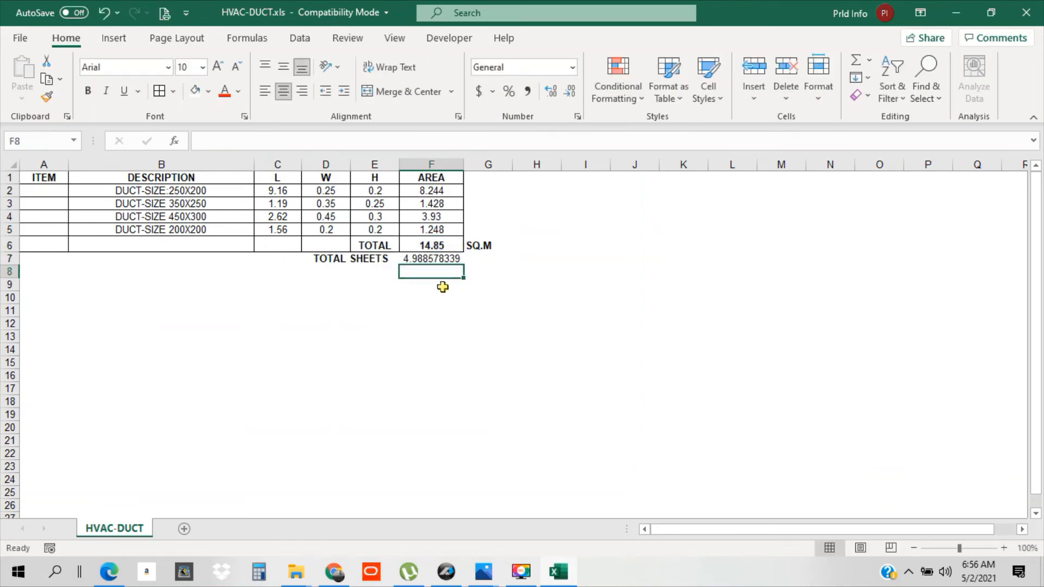
- Enter the label SAY in cell E8 and the rounded sheet count 5 in cell F8
click(370, 272)
text(SAY)
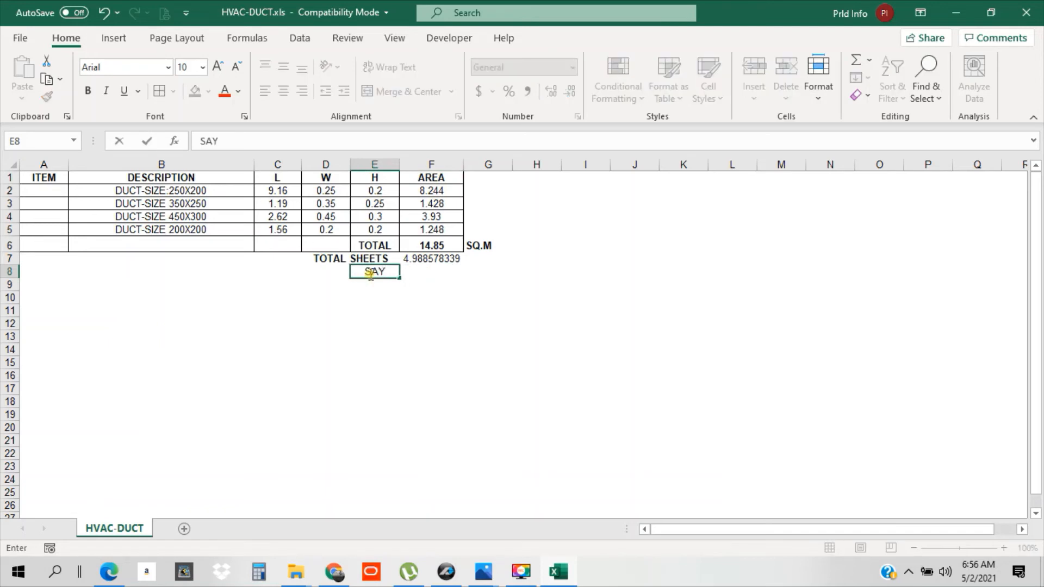
click(427, 272)
text(5)
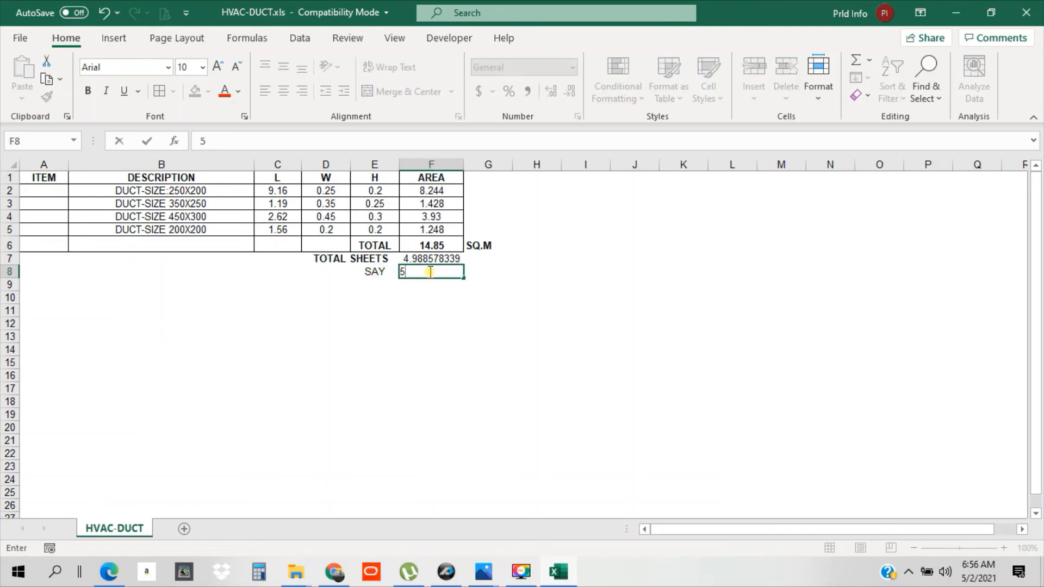
click(439, 307)
click(437, 272)
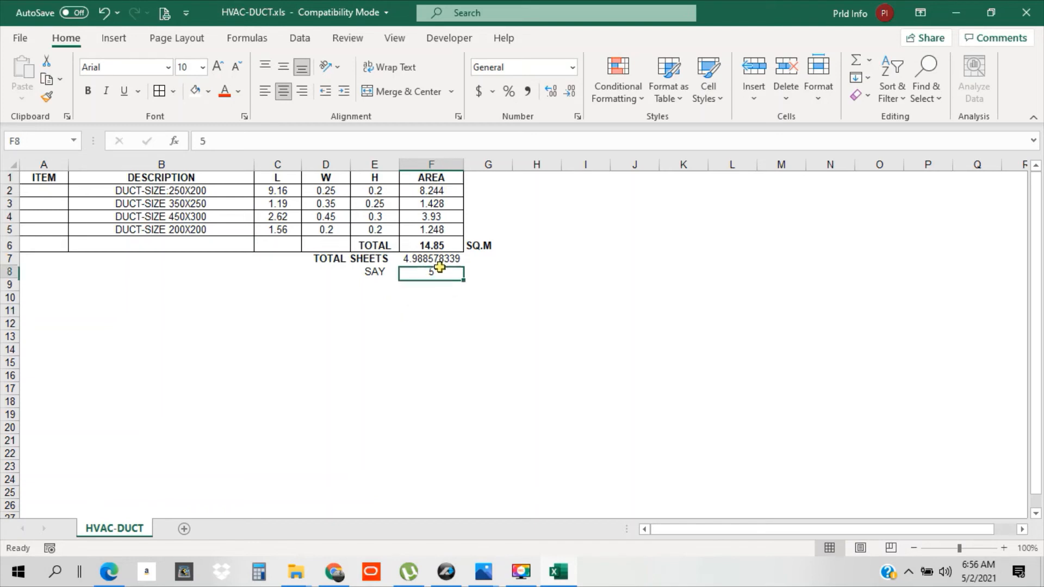
click(476, 273)
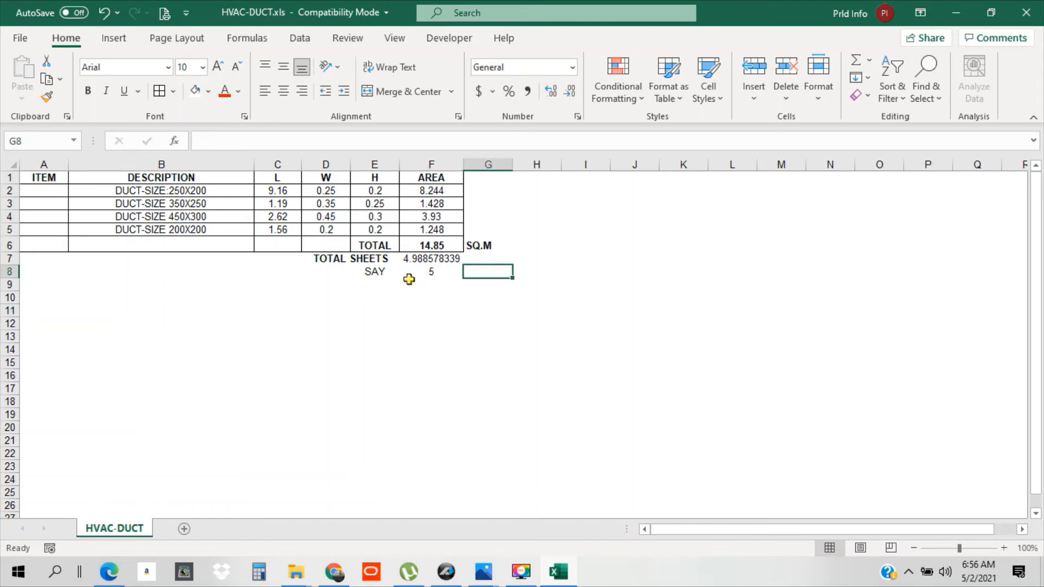
drag(383, 272, 434, 272)
click(456, 303)
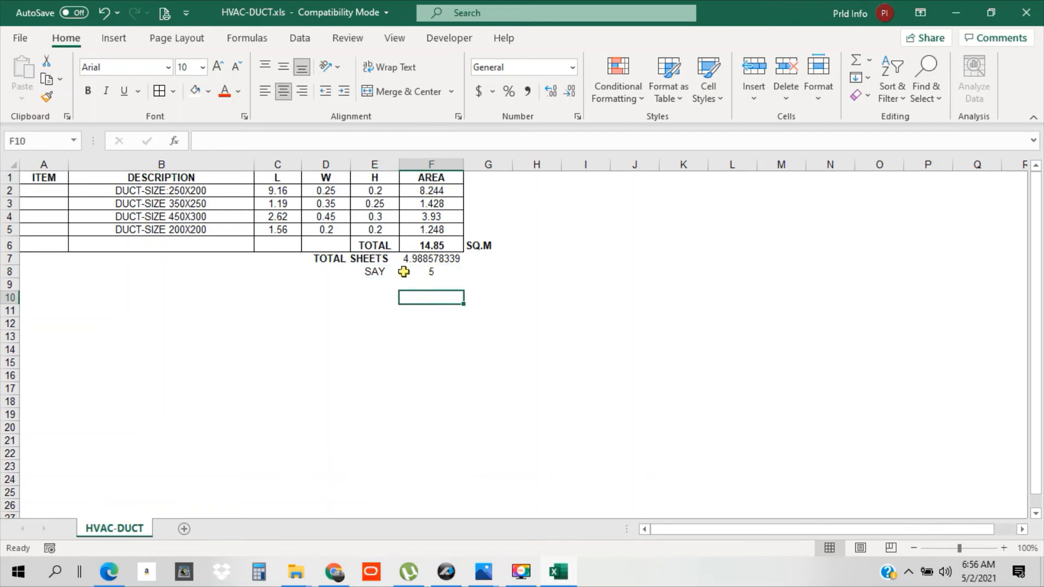
click(376, 283)
click(429, 260)
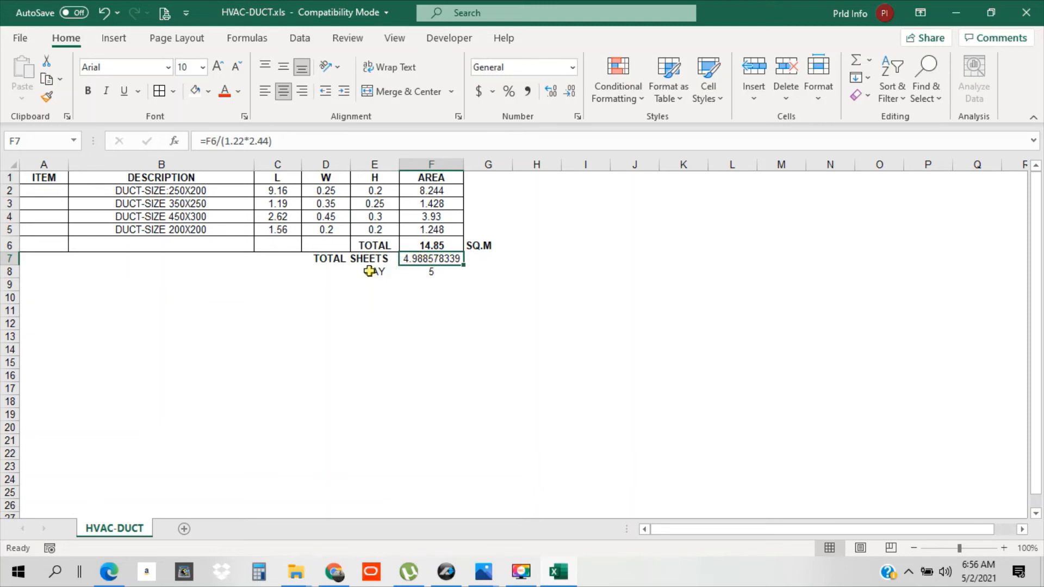
drag(368, 271, 415, 270)
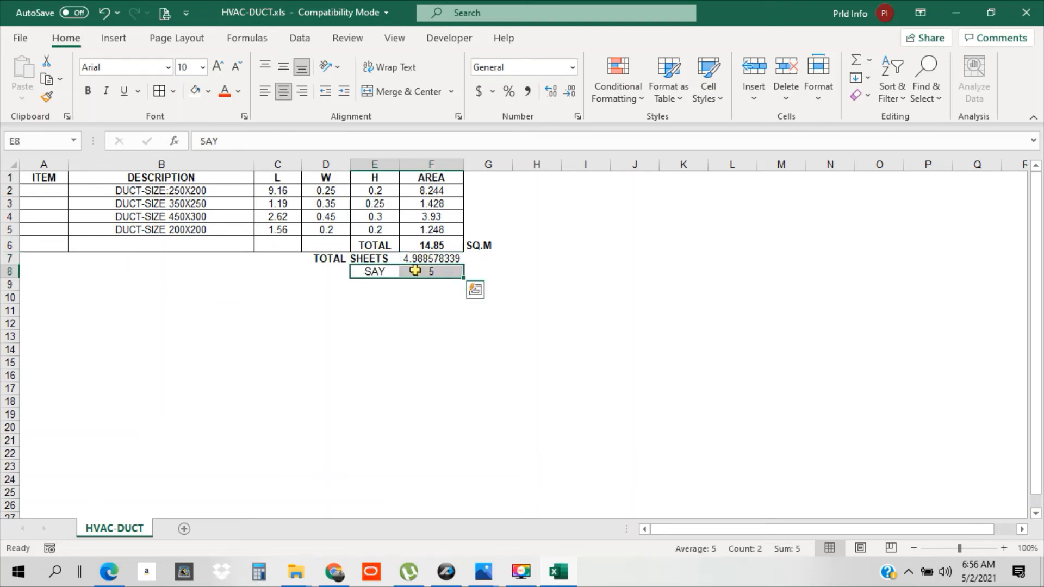
- Save the HVAC-DUCT.xls workbook
click(484, 270)
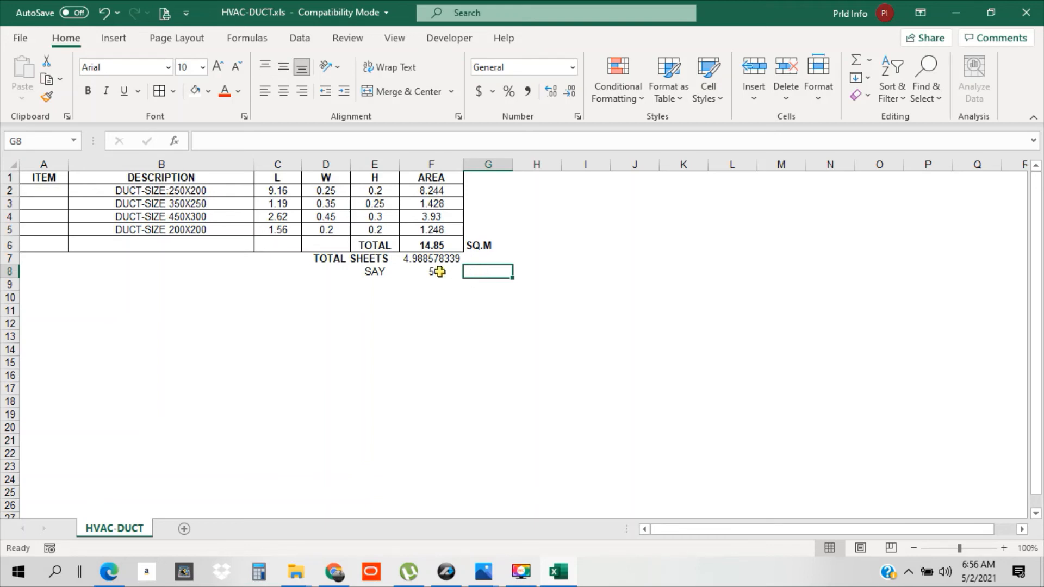
key(ctrl+s)
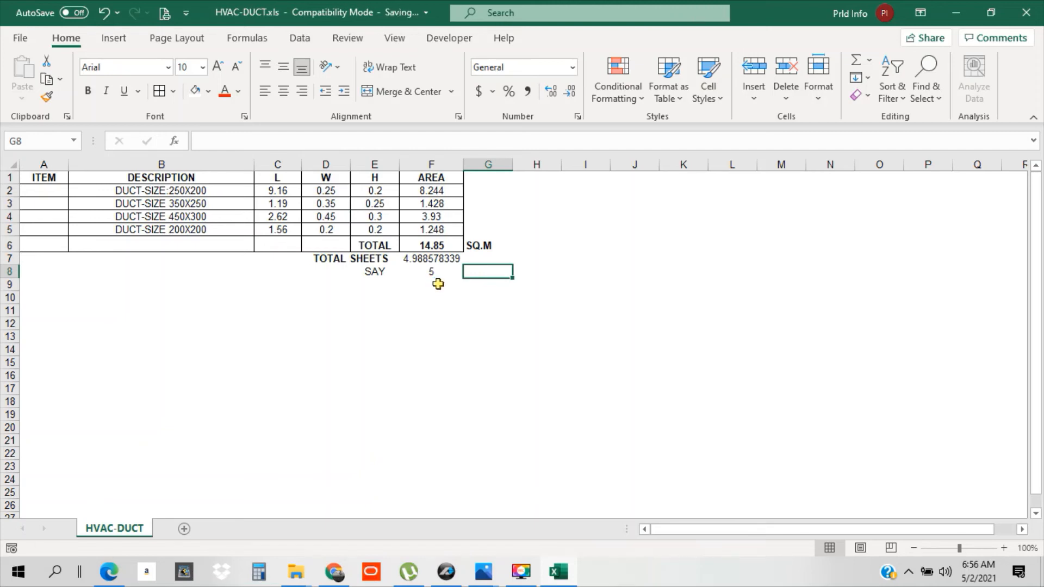
click(433, 272)
click(359, 270)
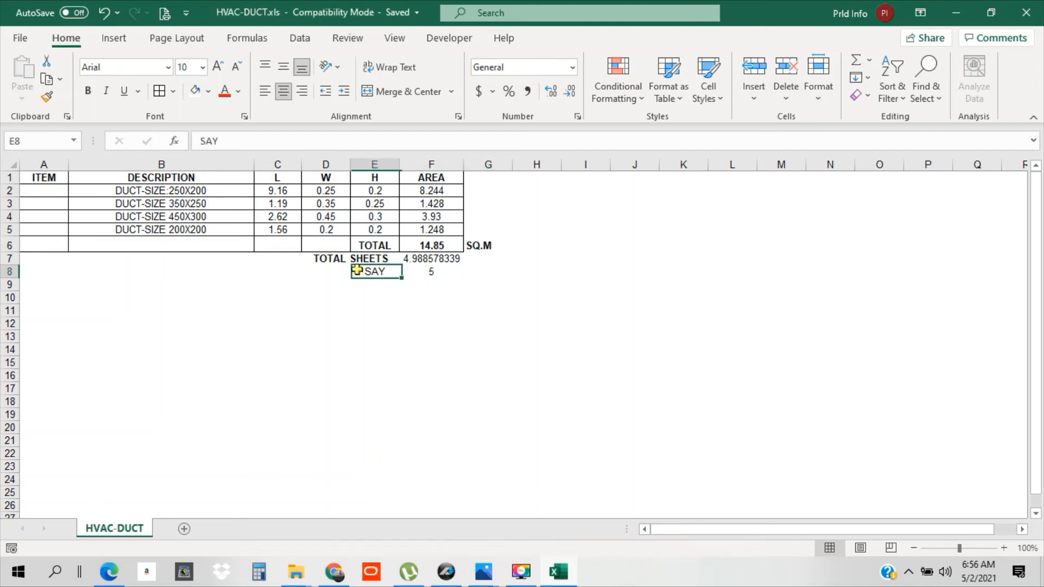
click(434, 271)
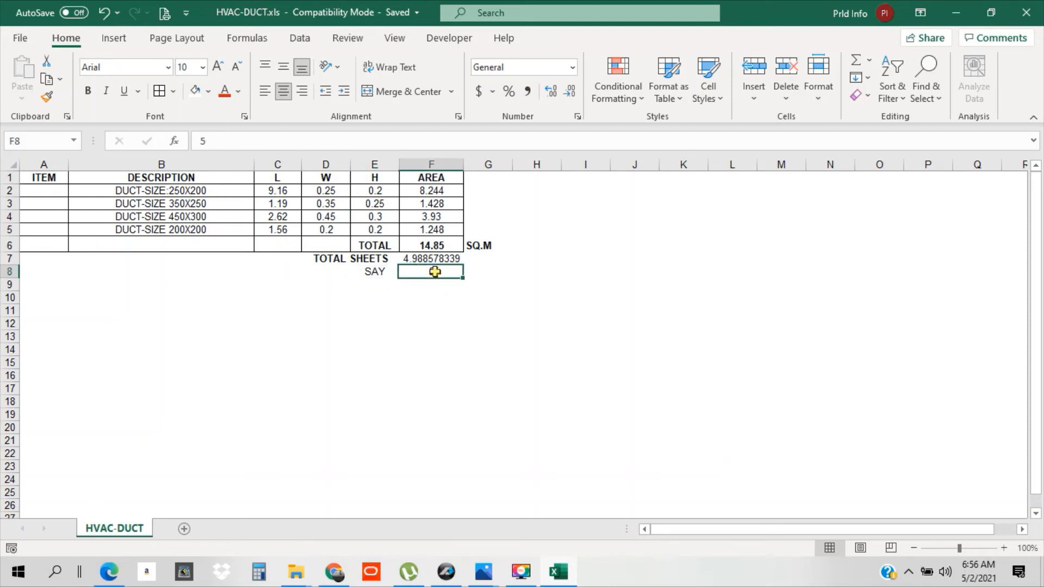
click(422, 257)
click(427, 246)
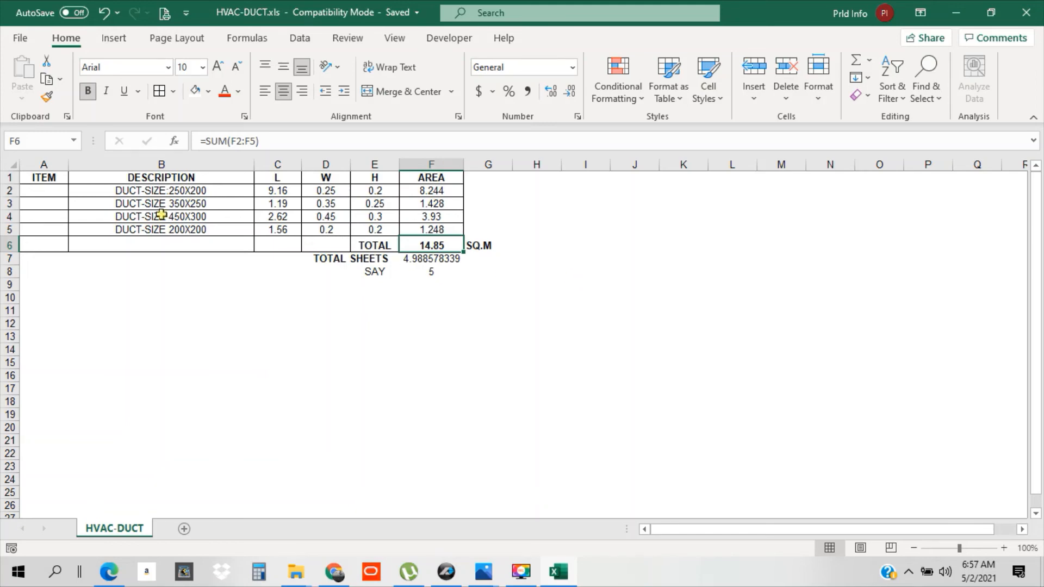
- Review the duct size descriptions in B2:B5 and the TOTAL SHEETS label in the duct area table
drag(201, 190, 199, 227)
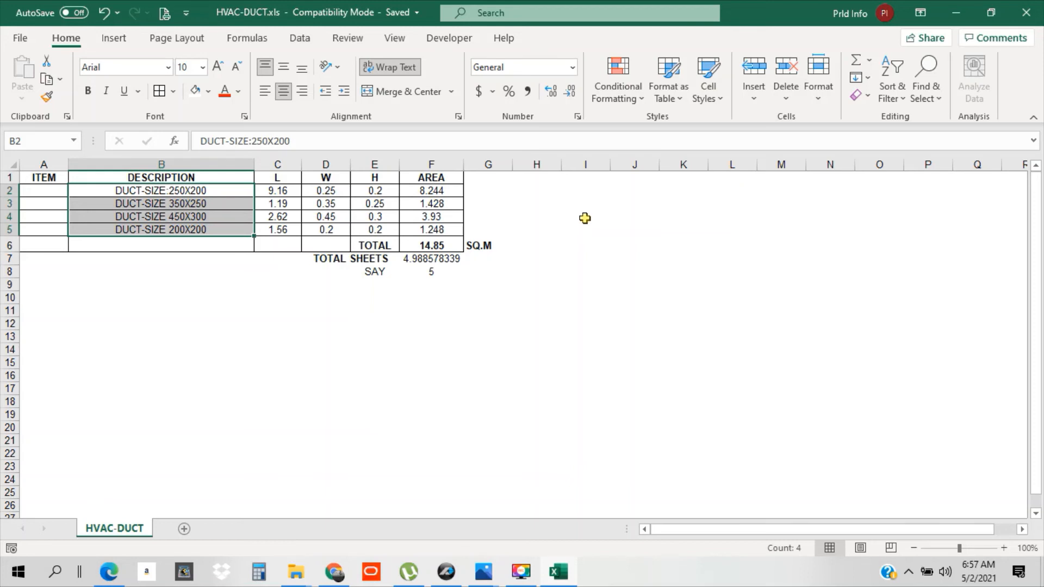
click(324, 258)
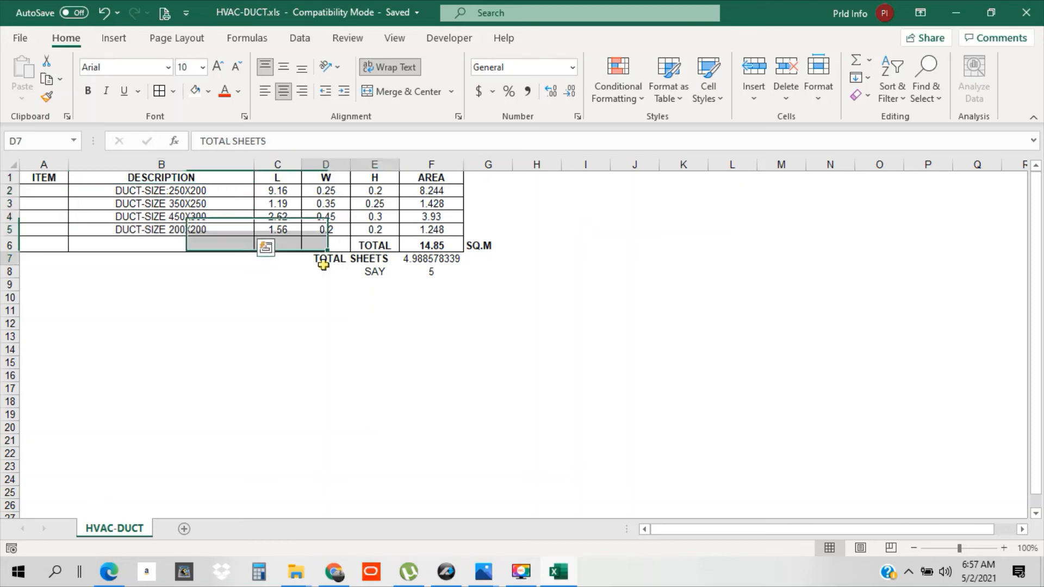
click(345, 229)
click(195, 215)
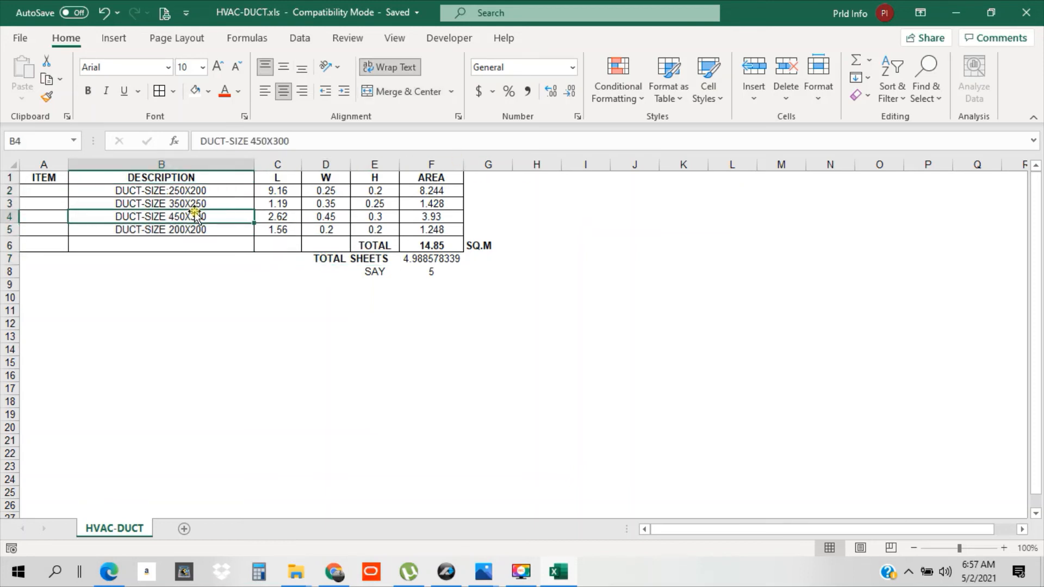
click(207, 190)
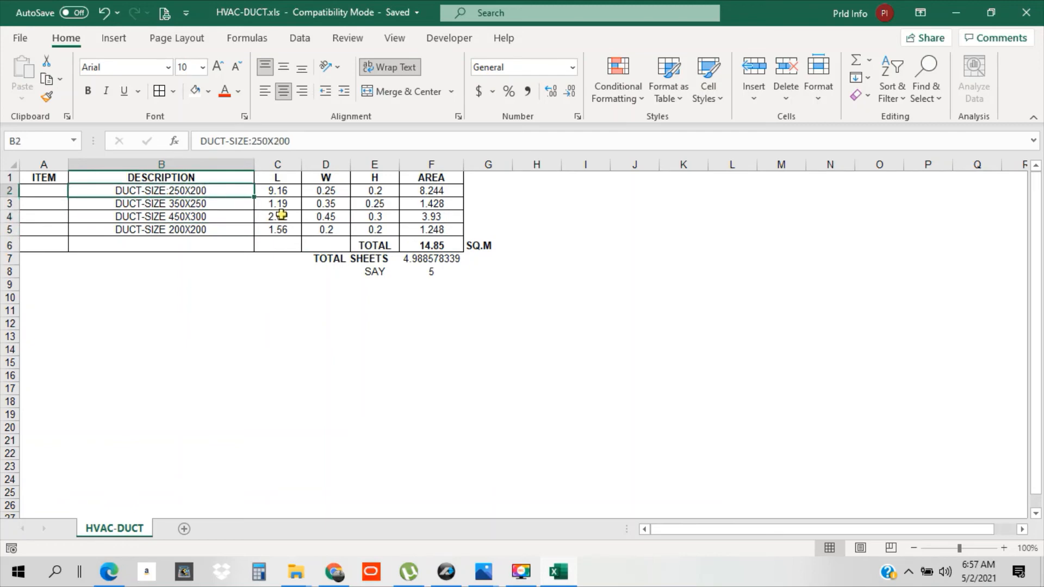
click(411, 299)
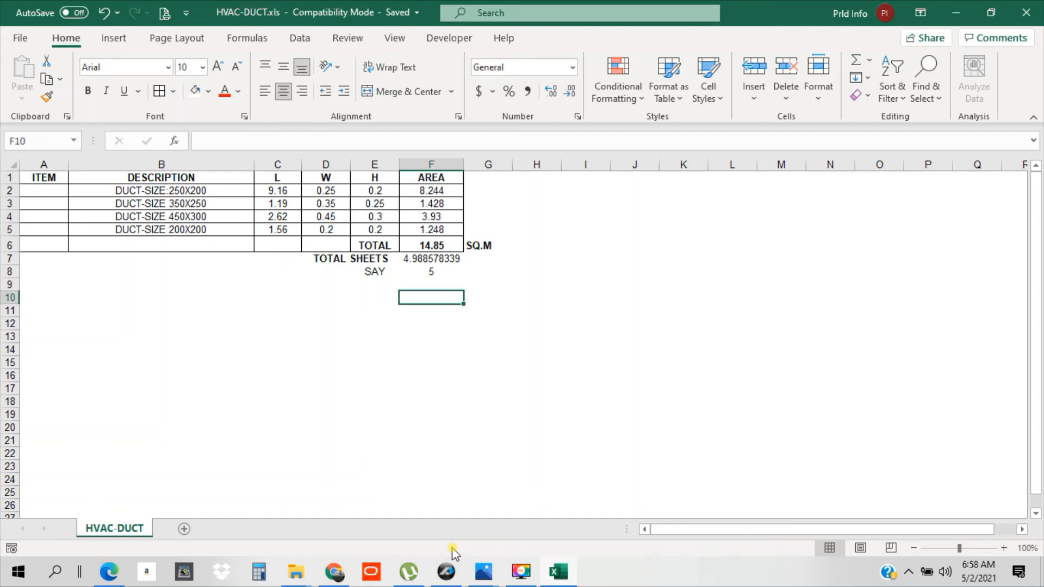
- Switch to PlanSwift, return from the report to plan AROBE-ME02, and examine its marked diffusers and duct runs
click(446, 571)
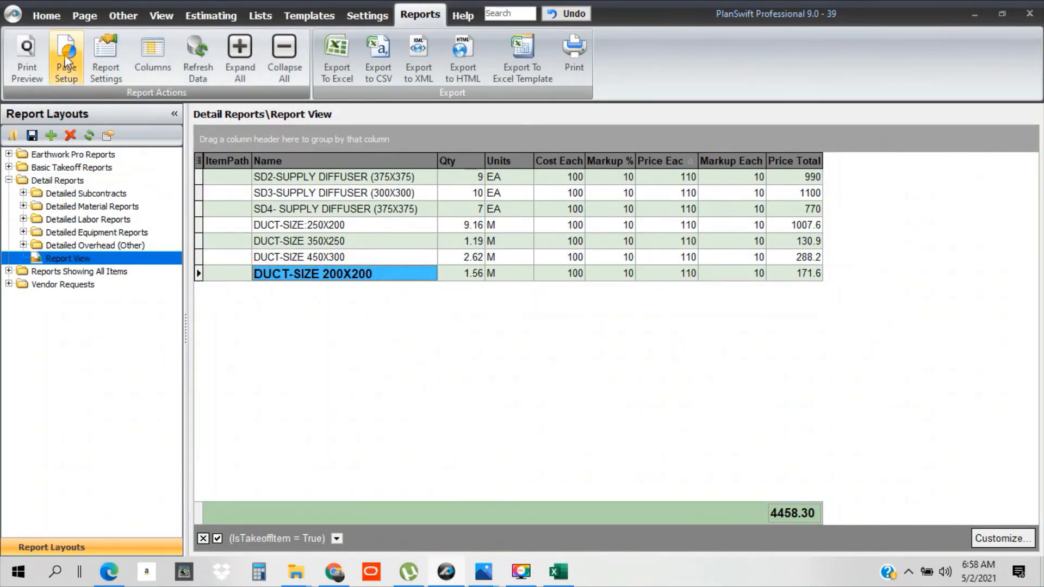
click(47, 17)
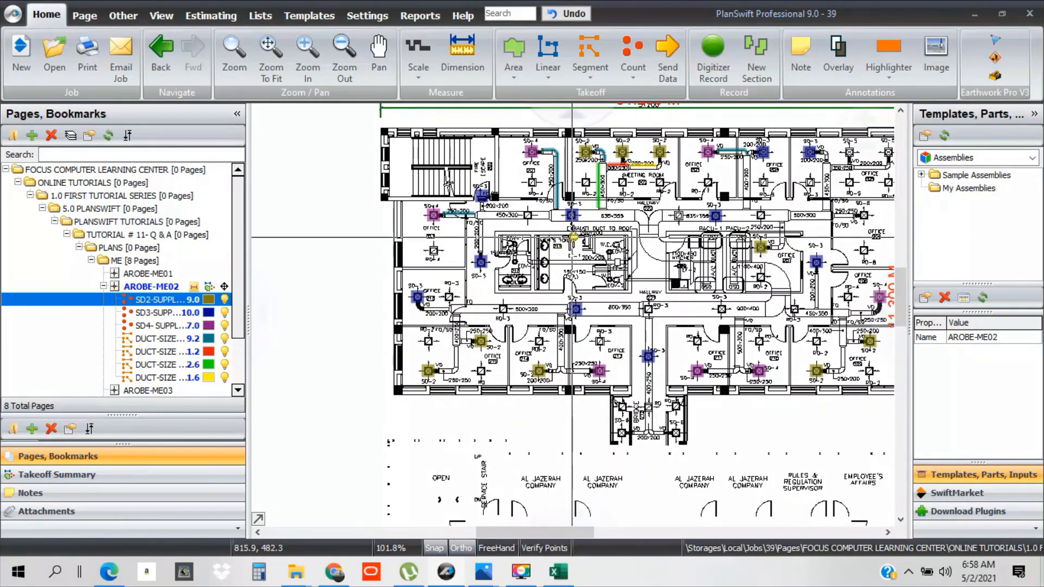
scroll(527, 246, up, 5)
scroll(526, 246, down, 4)
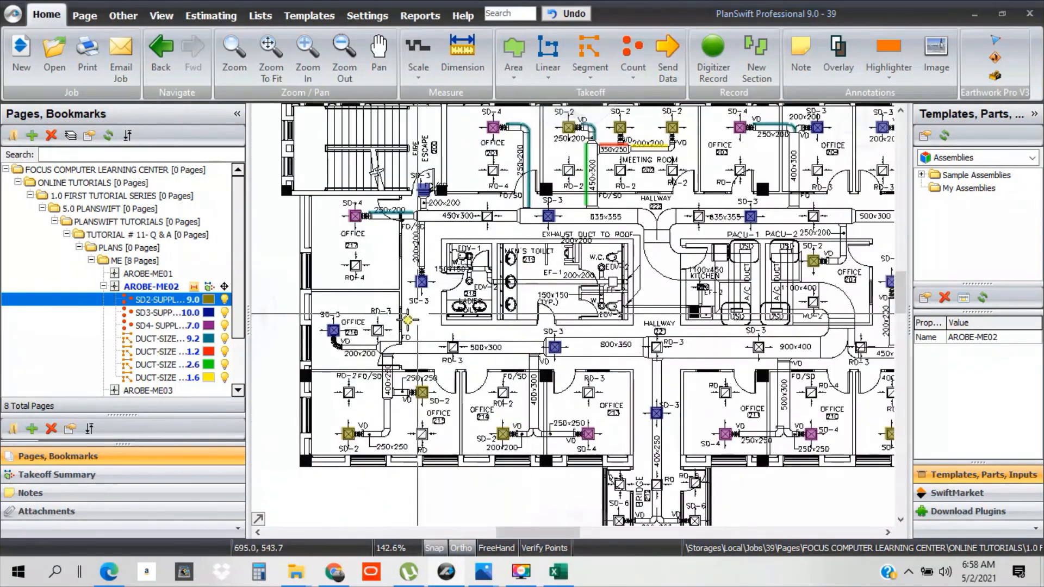
scroll(555, 367, down, 2)
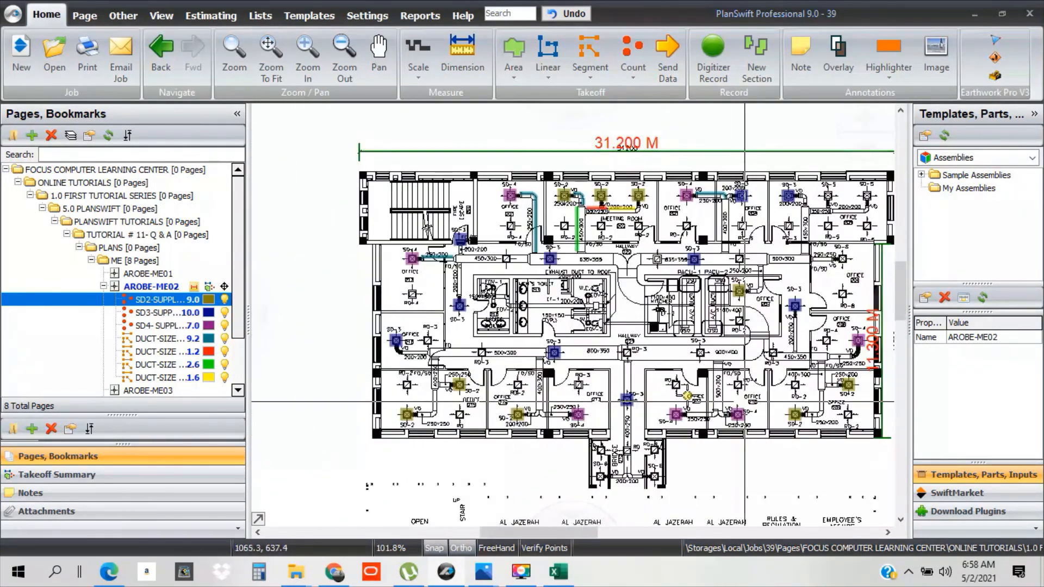
scroll(848, 165, up, 3)
scroll(848, 164, up, 1)
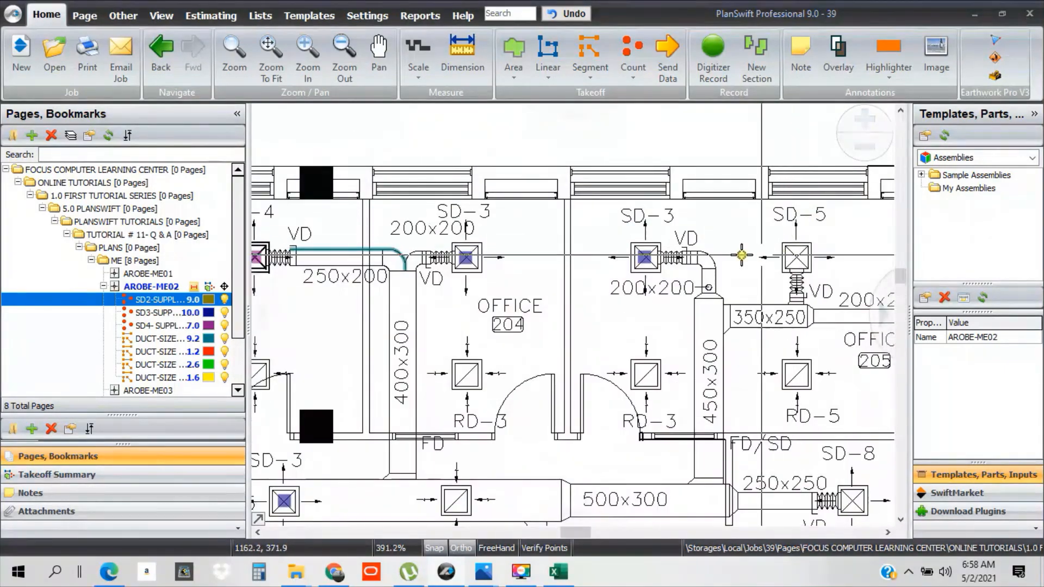
scroll(675, 251, down, 2)
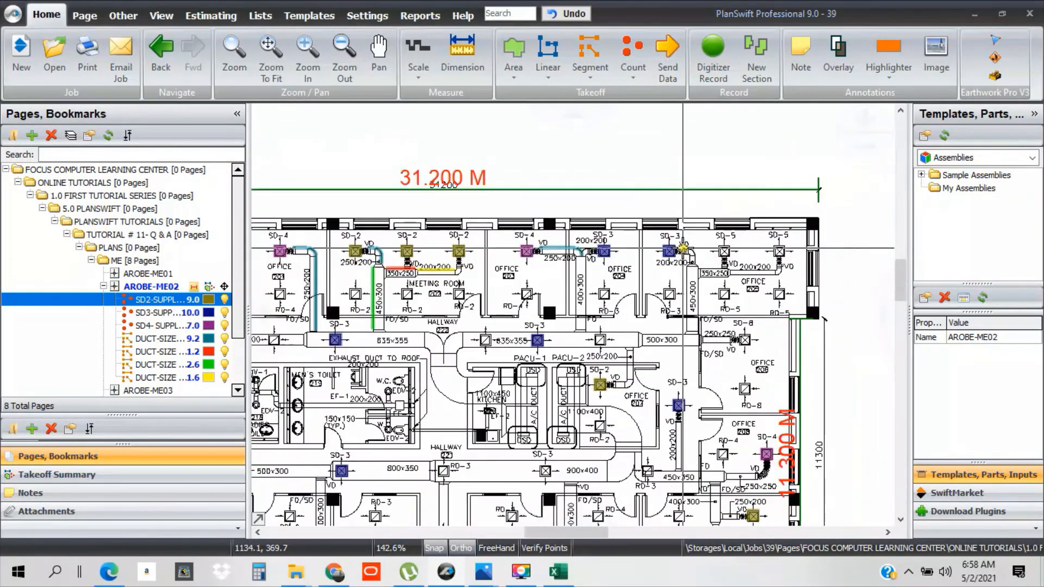
click(660, 277)
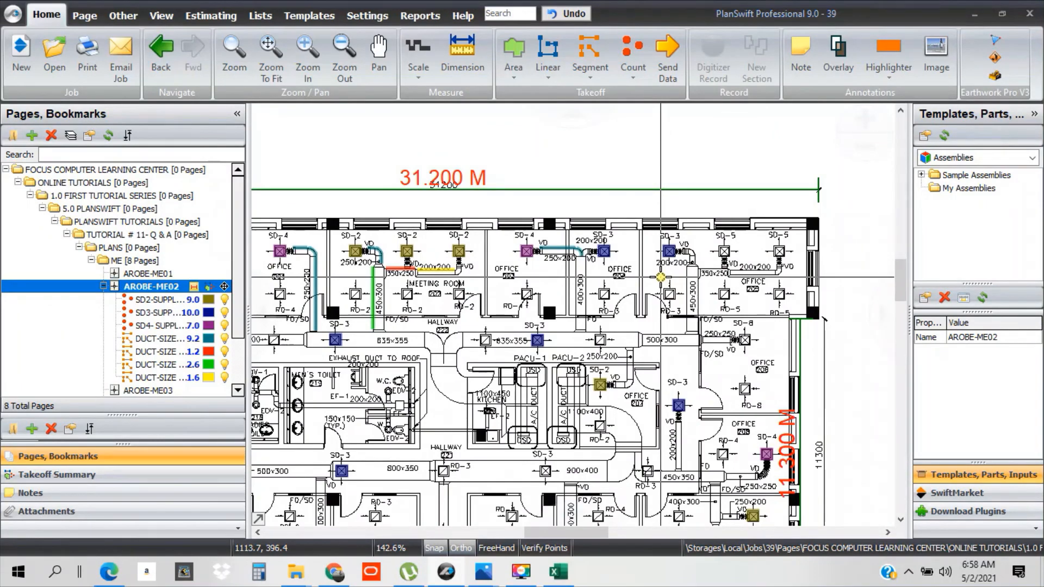
key(Left)
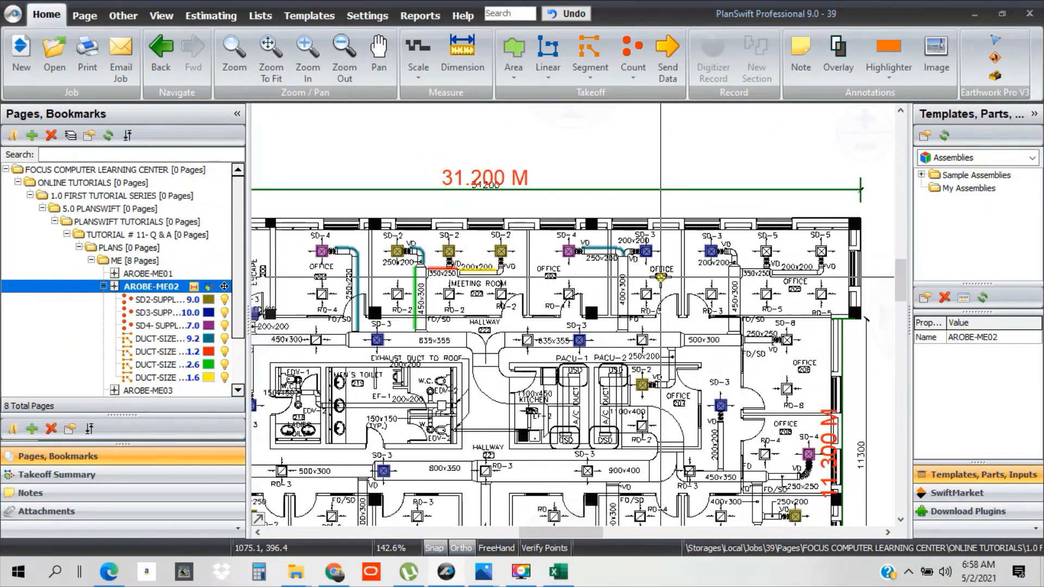
key(Right)
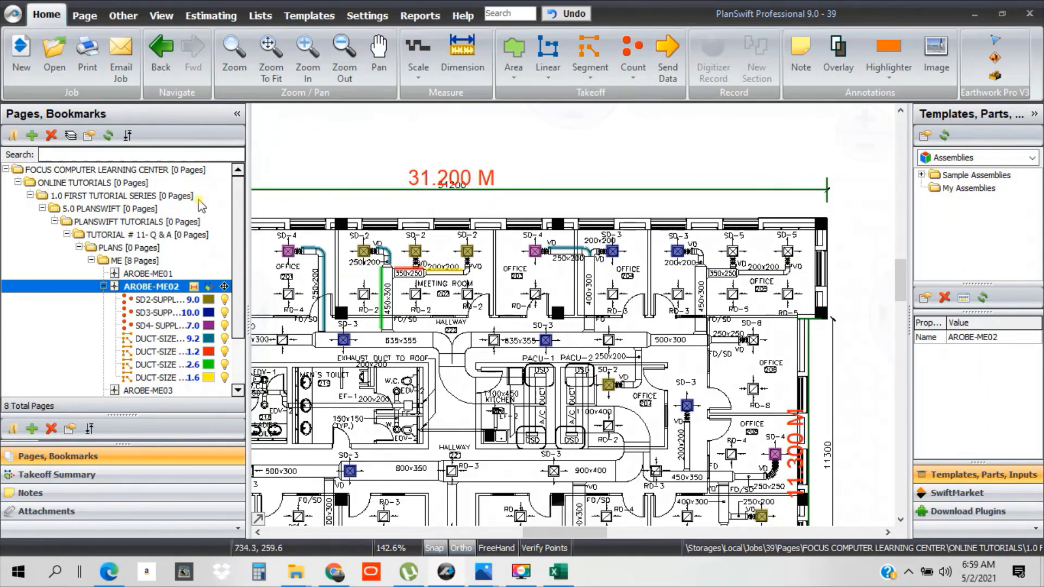
- Browse the list of local jobs through to its end and close it without opening another job
click(55, 56)
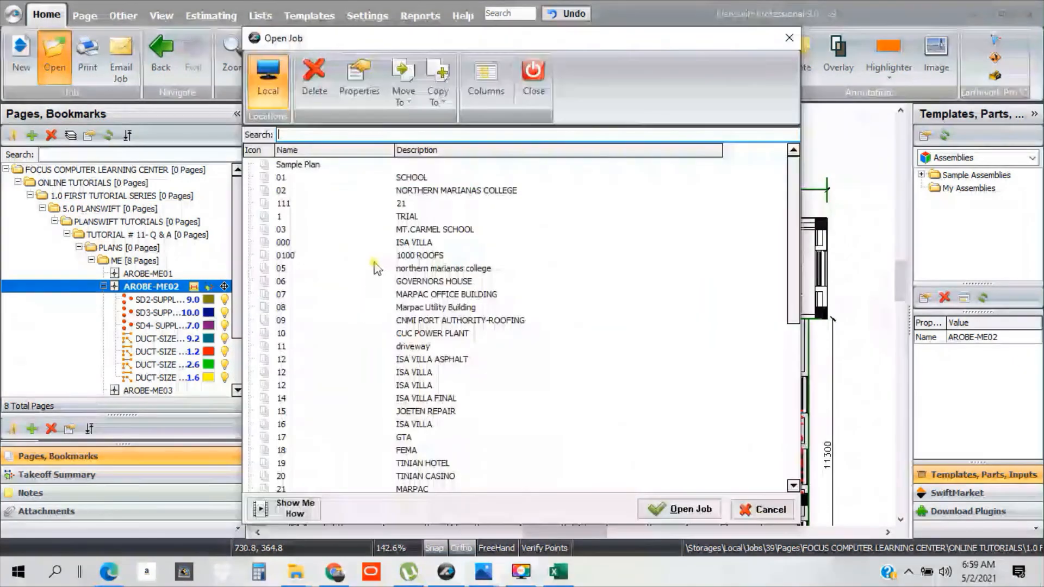
click(476, 195)
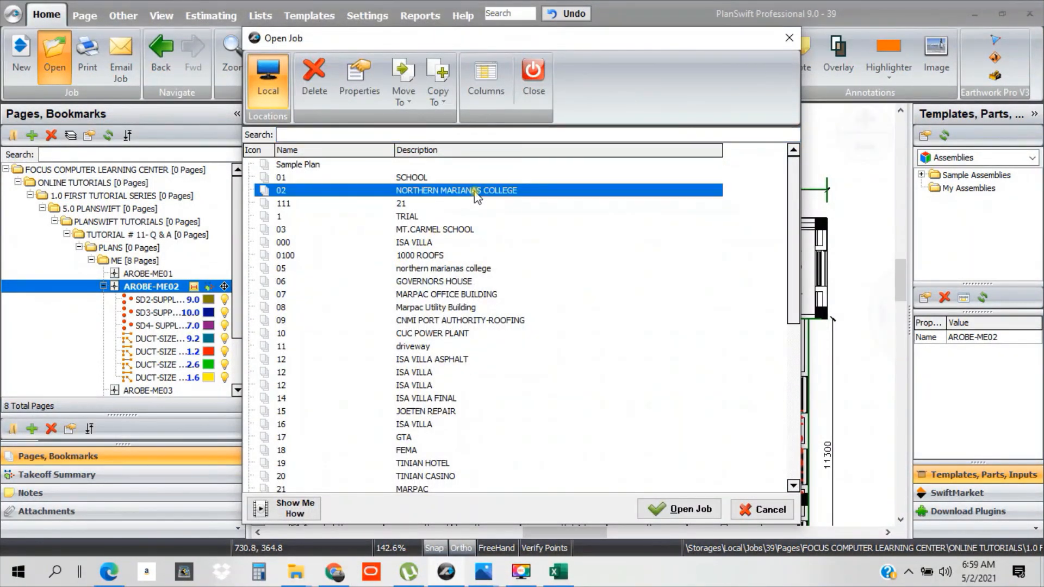
click(449, 229)
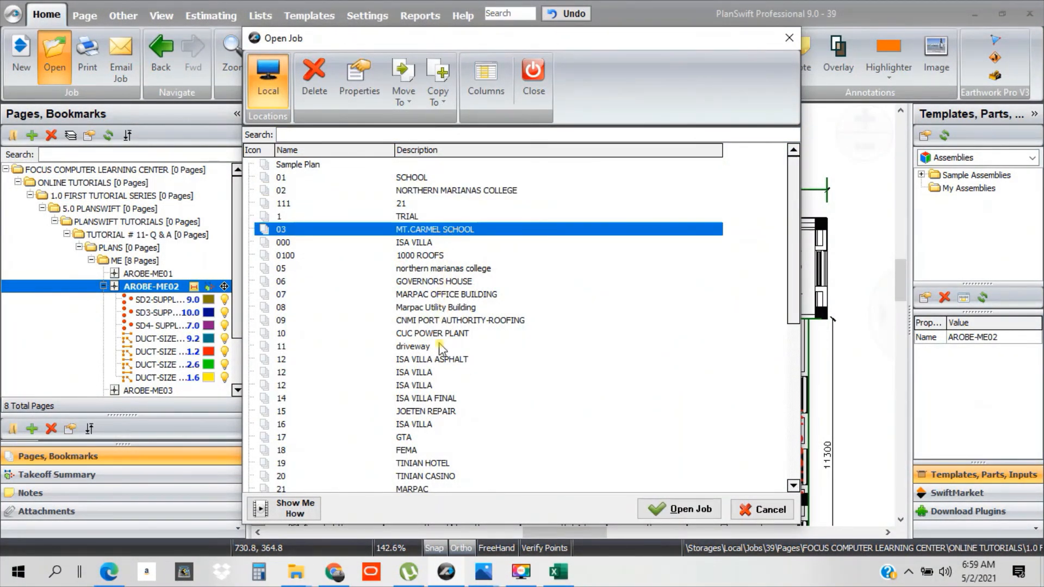
click(442, 372)
scroll(442, 408, down, 2)
scroll(440, 412, down, 6)
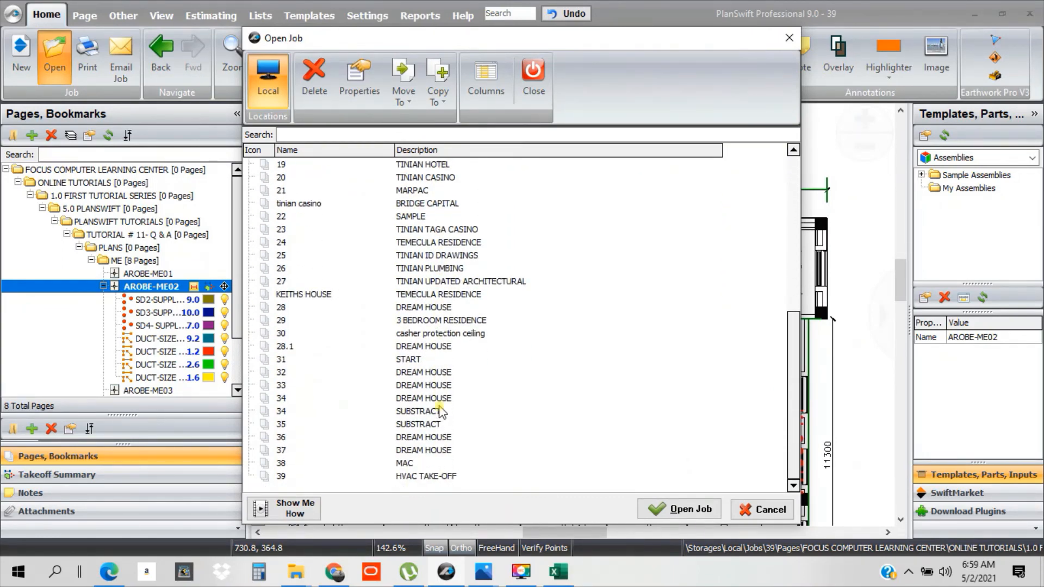
click(790, 38)
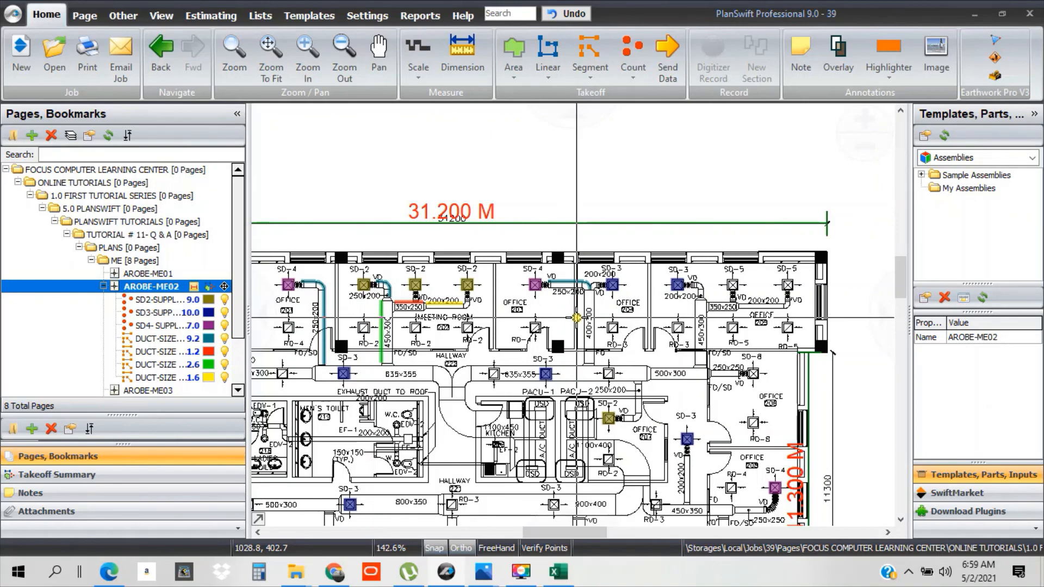
- Switch to the HVAC-DUCT.xls workbook in Excel and number the duct rows 1 to 4 in ITEM cells A2:A5
click(558, 571)
click(390, 334)
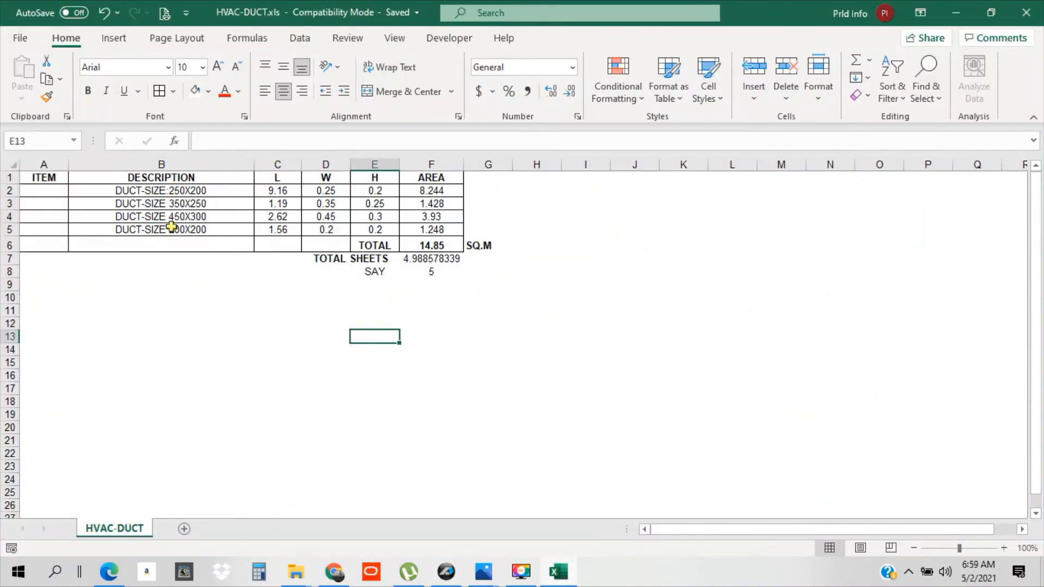
click(34, 192)
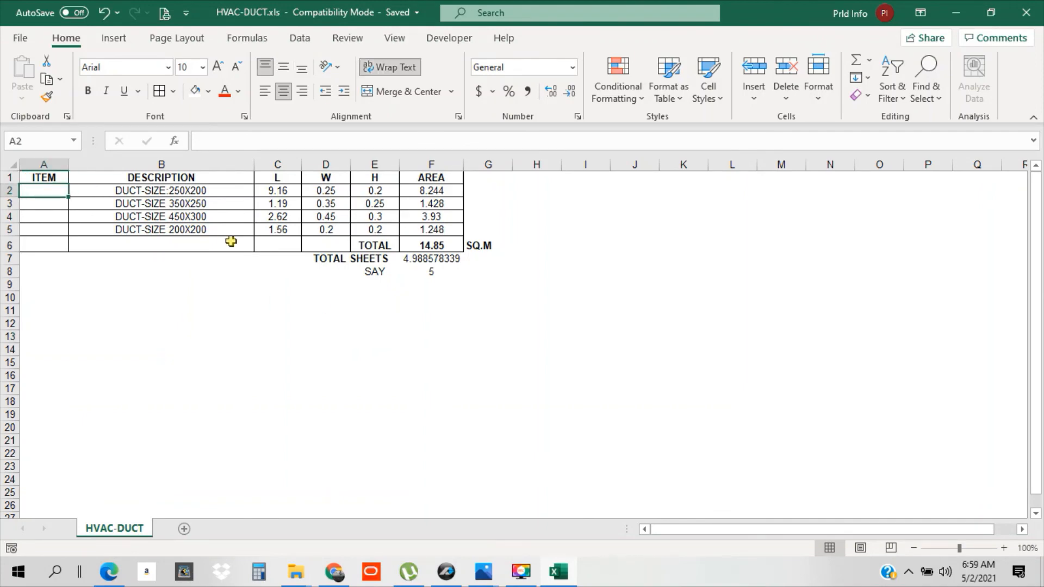
text(1)
key(Return)
text(2)
key(Return)
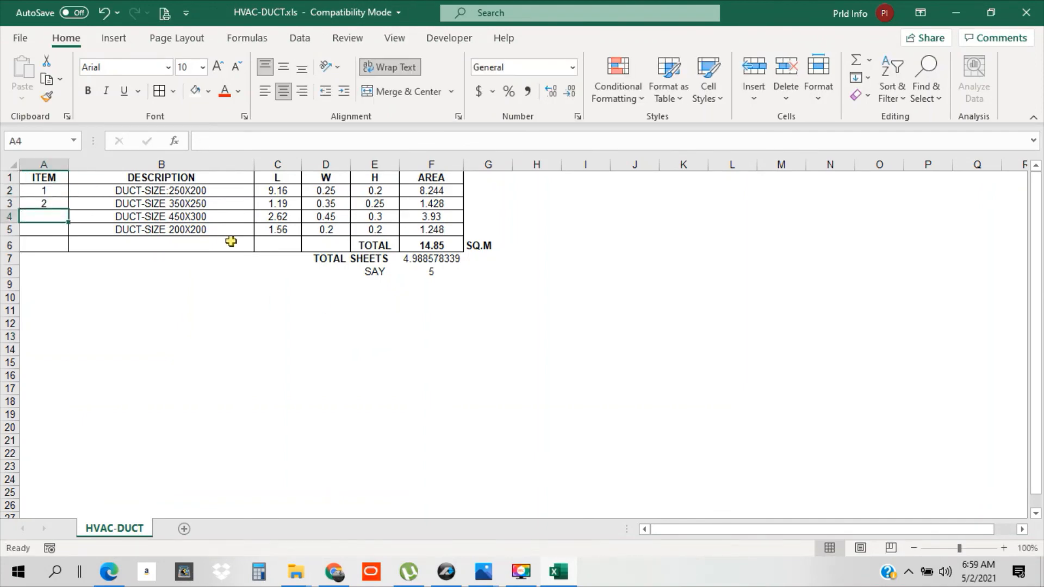
text(3)
key(Return)
text(3)
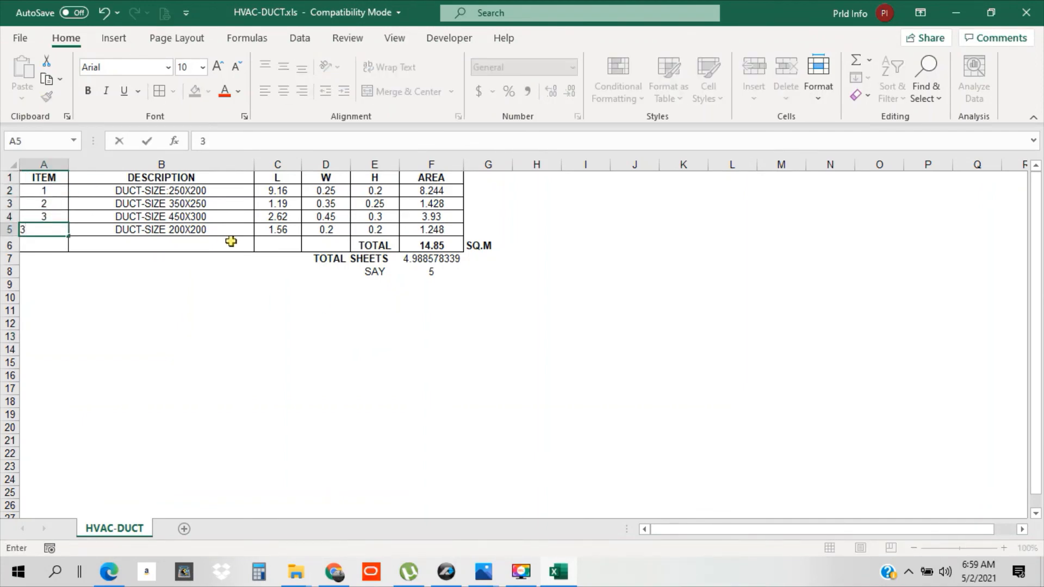
key(BackSpace)
text(4)
key(Return)
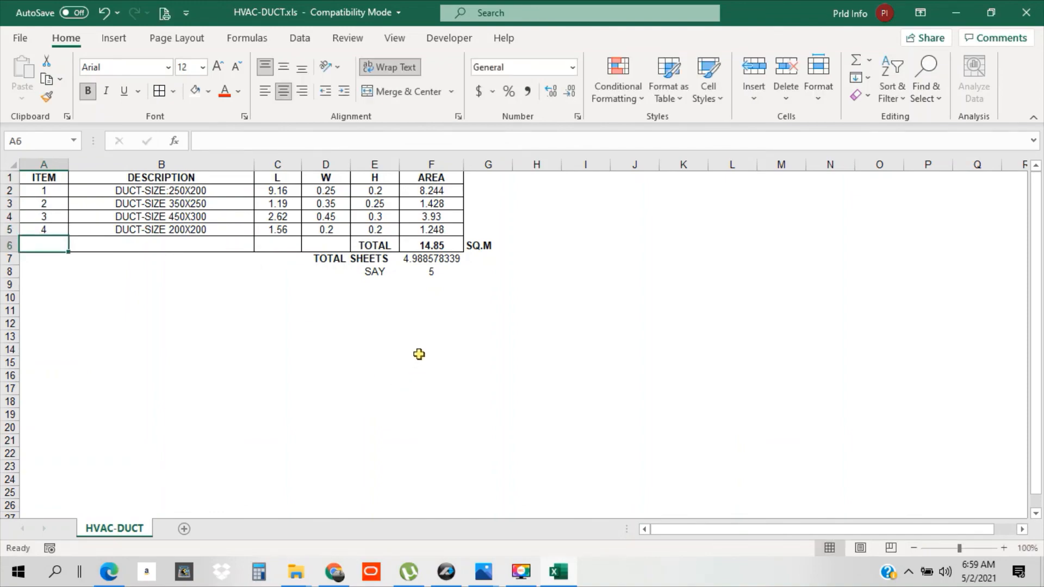
click(419, 354)
- Switch back to PlanSwift and inspect the duct sizes and diffusers across the AROBE-ME02 floor plan
click(446, 572)
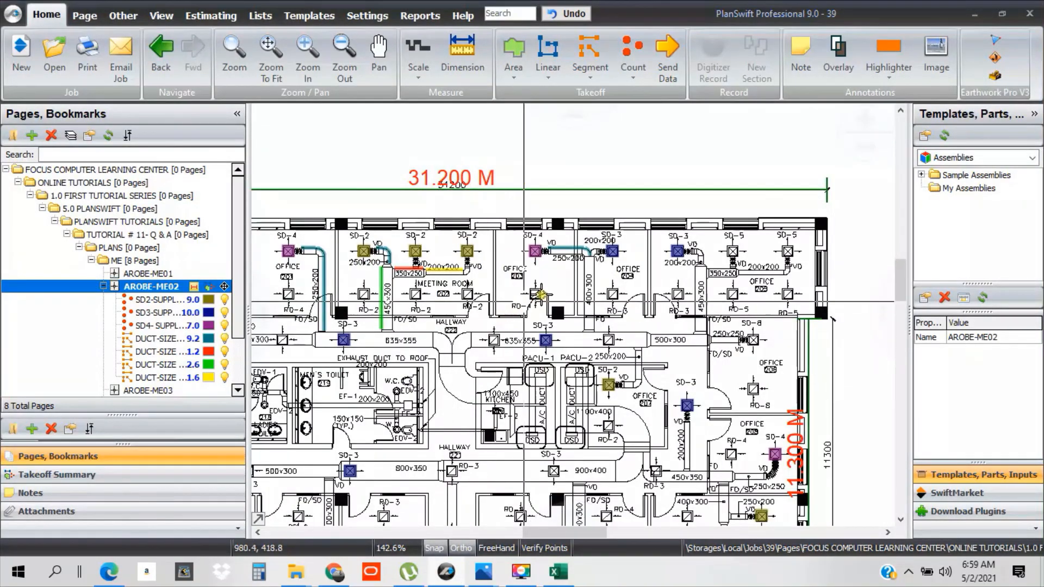
scroll(524, 301, down, 3)
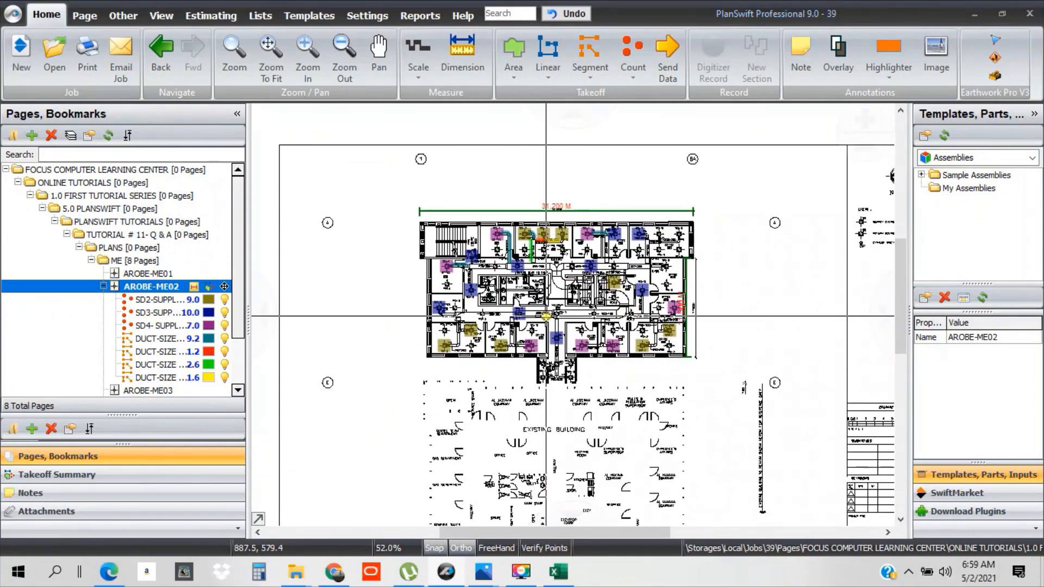
scroll(560, 302, up, 3)
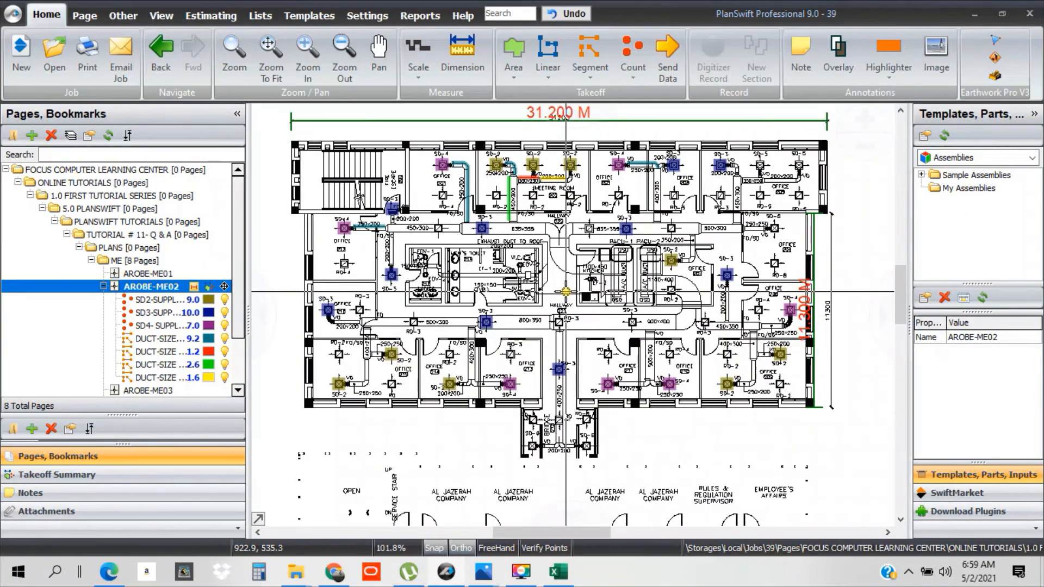
drag(566, 292, 585, 327)
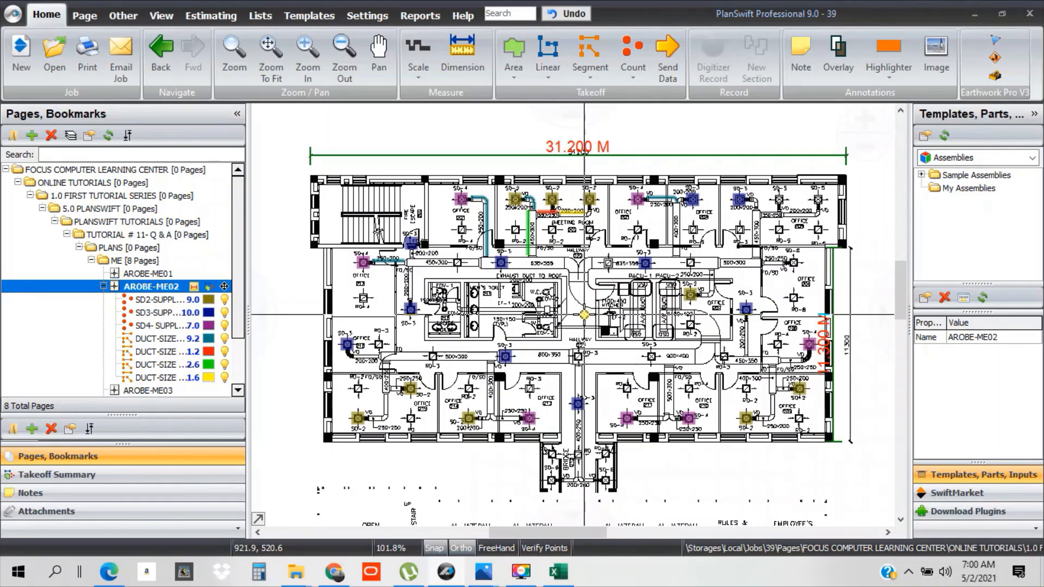
scroll(584, 260, up, 2)
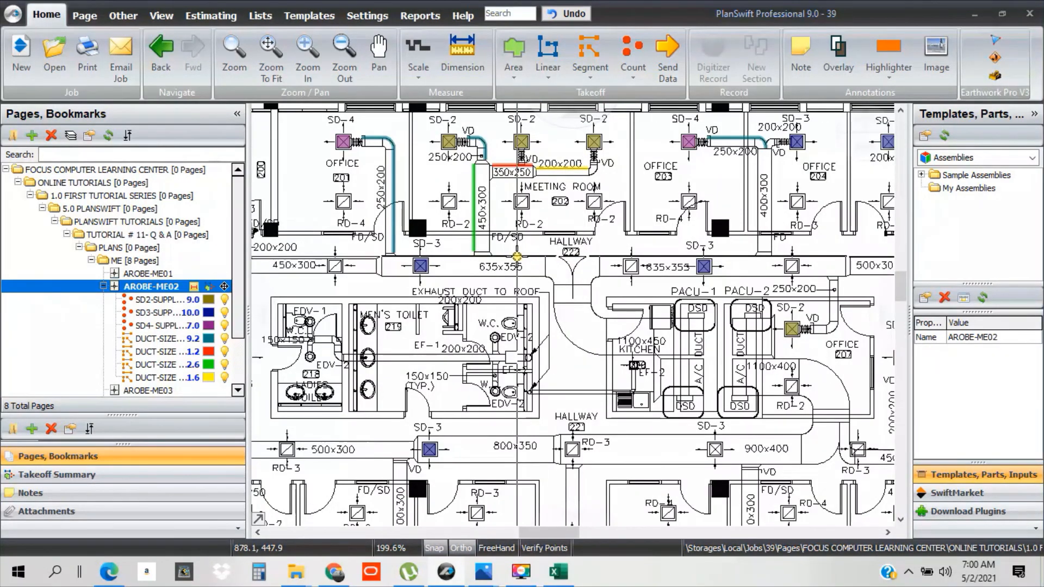
scroll(517, 256, down, 1)
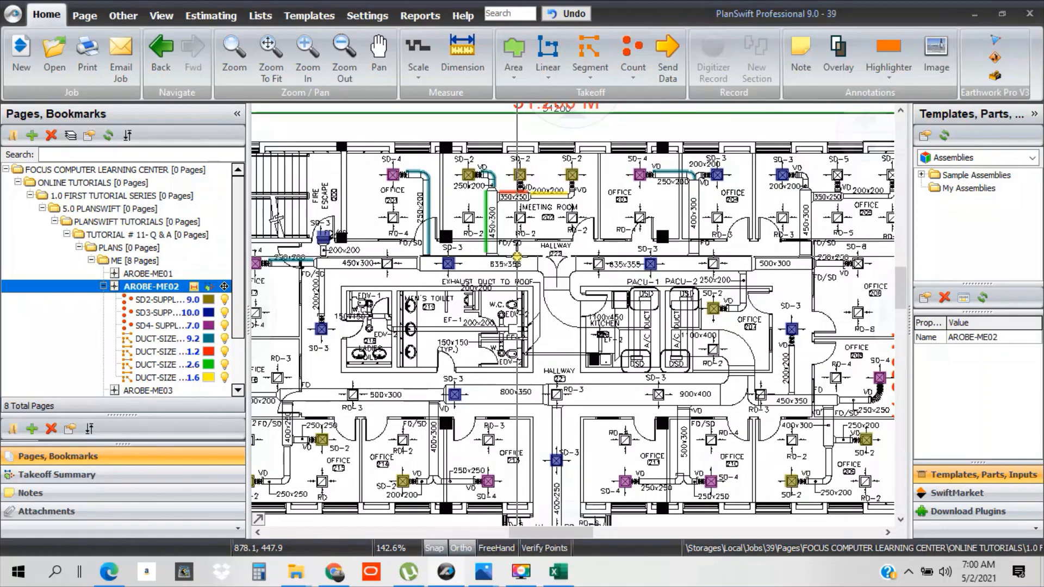
scroll(576, 258, down, 1)
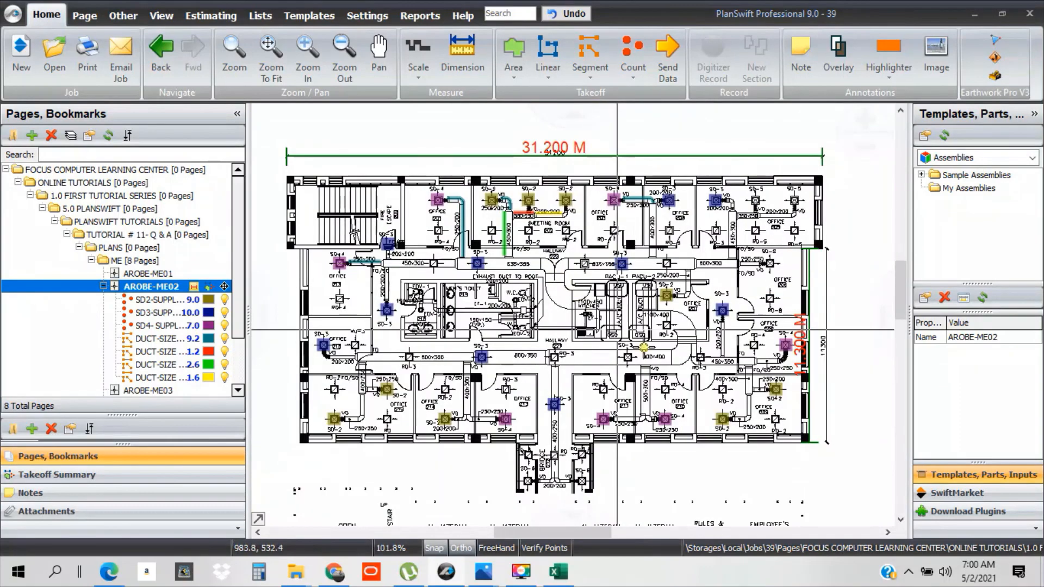
scroll(589, 255, up, 2)
scroll(588, 256, down, 2)
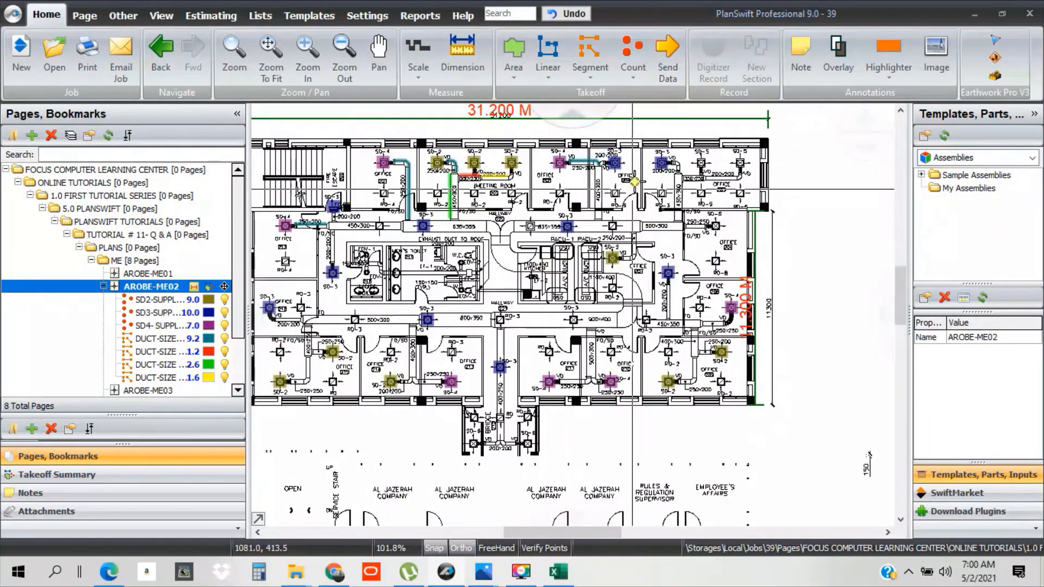
scroll(740, 200, up, 2)
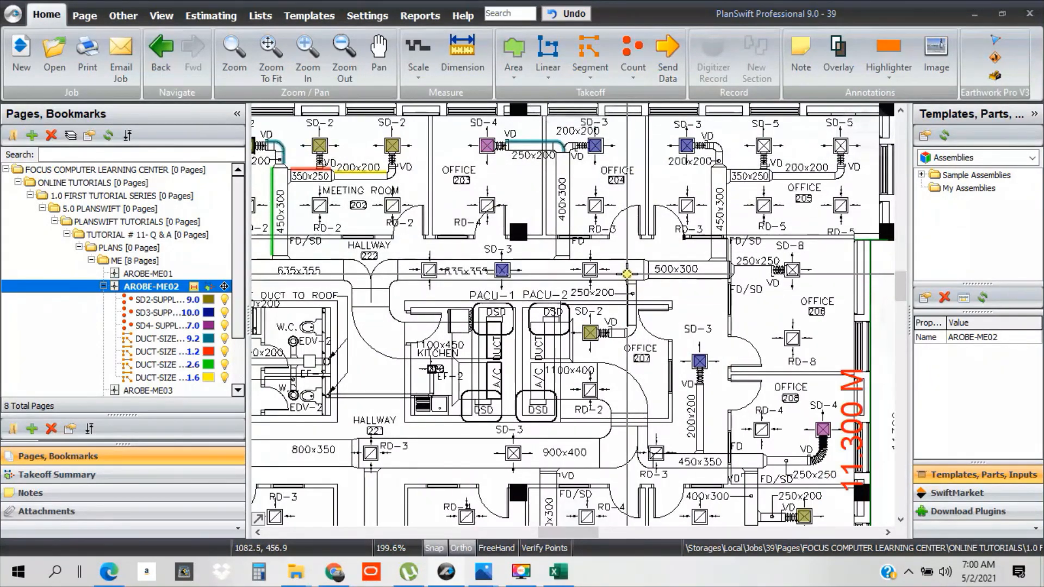
scroll(774, 362, down, 1)
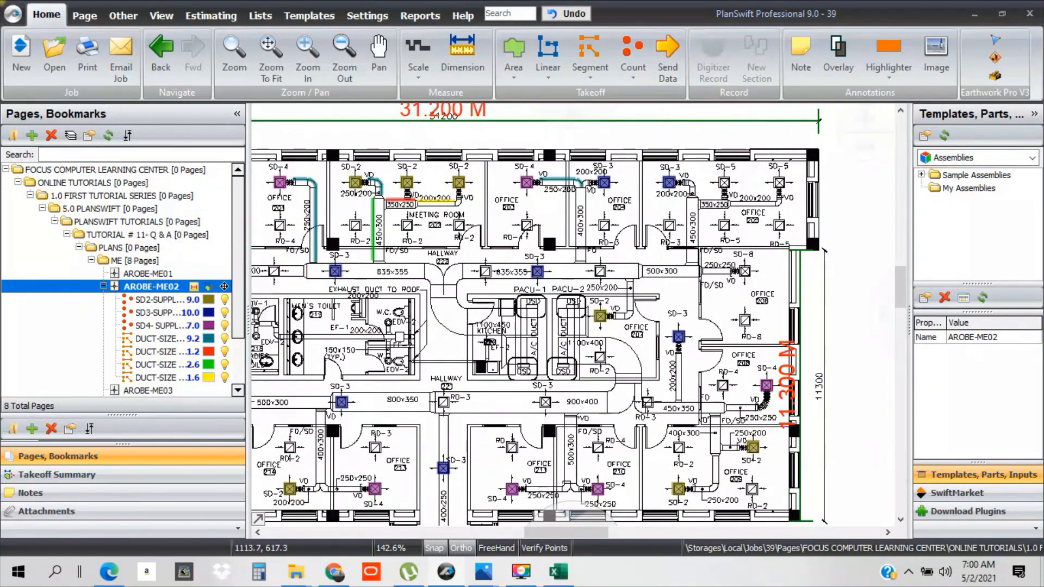
drag(574, 501, 673, 431)
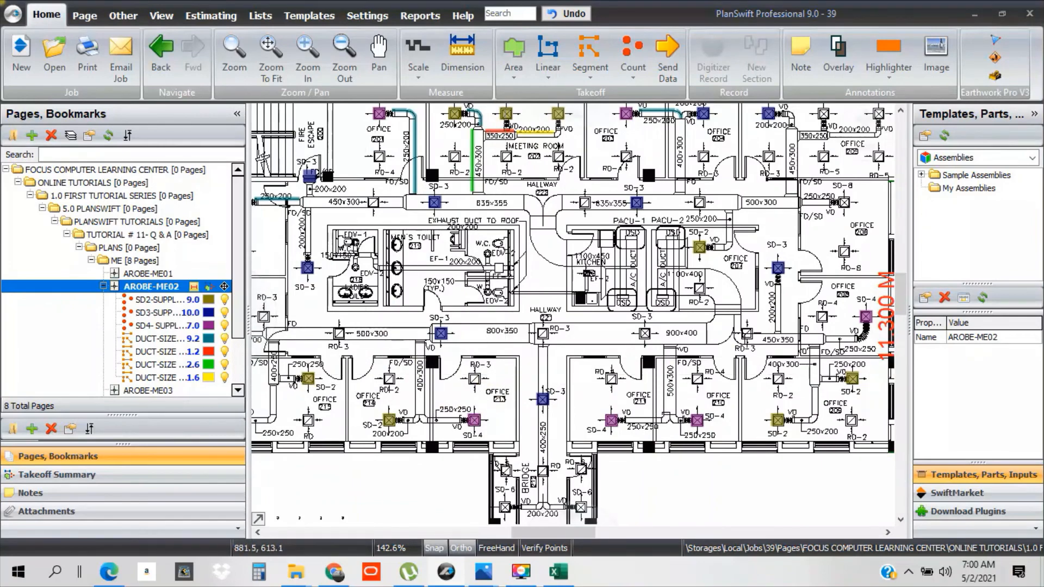
- Examine the branch ducts and diffusers serving offices 213 and 214, and the surrounding floor layout on AROBE-ME02
scroll(555, 294, up, 3)
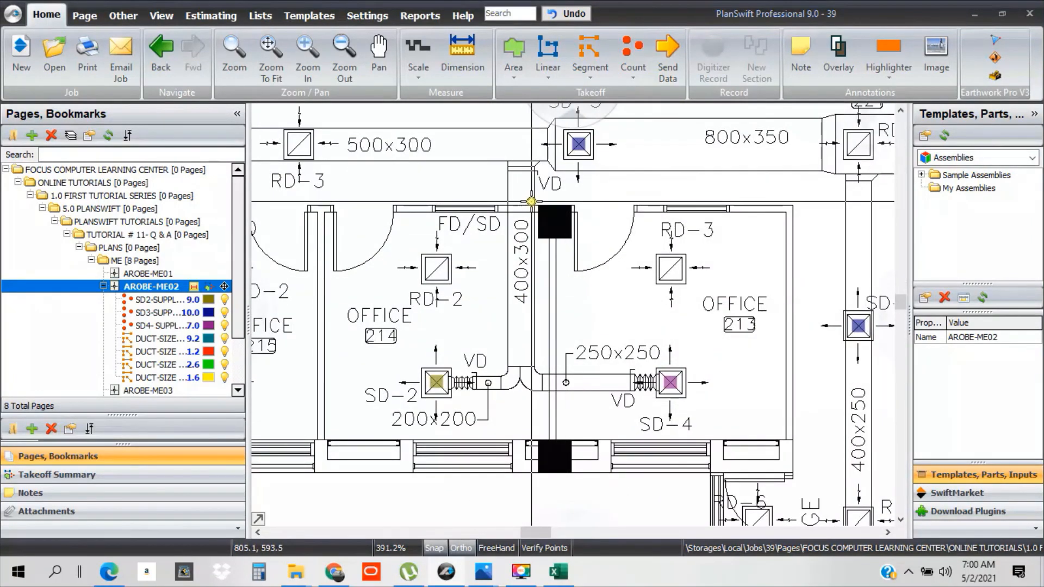
scroll(536, 234, down, 2)
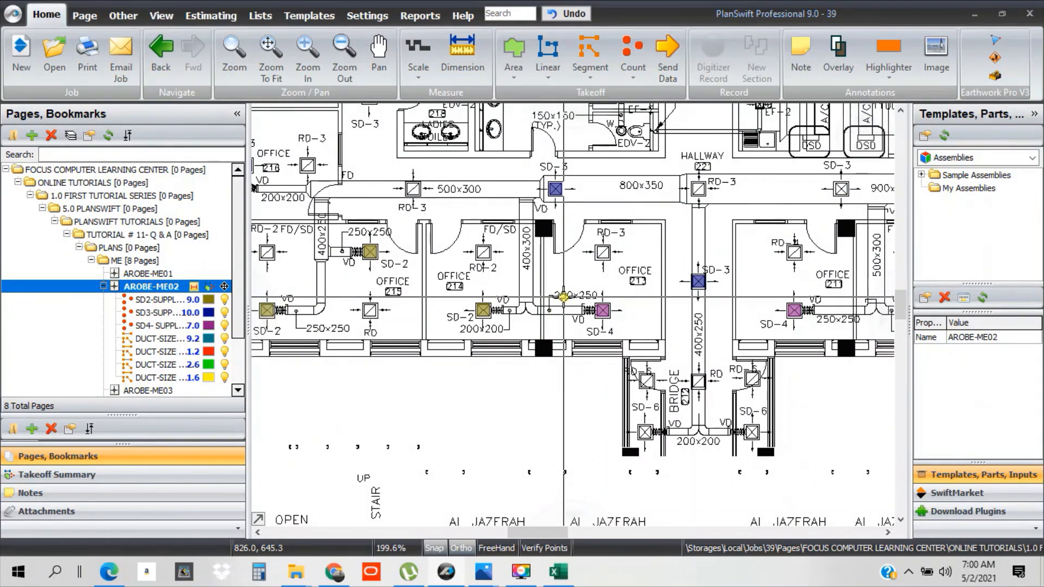
scroll(563, 297, down, 3)
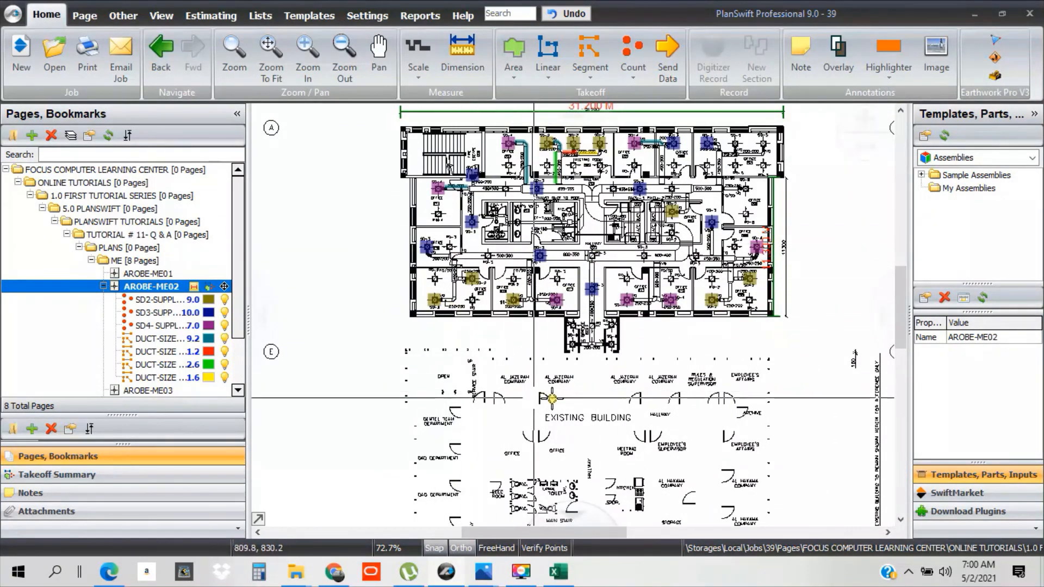
scroll(583, 231, up, 3)
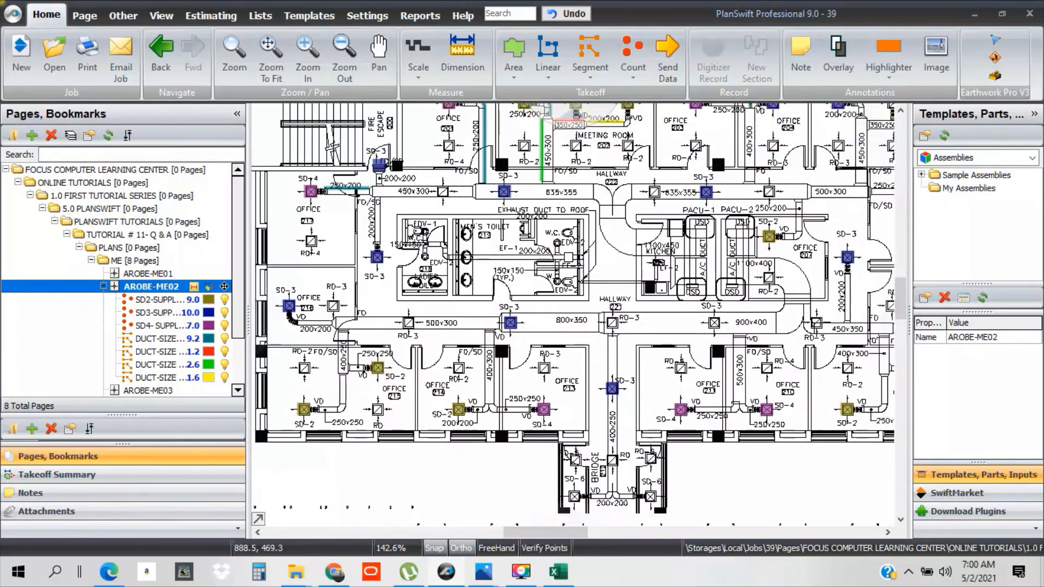
scroll(579, 275, down, 2)
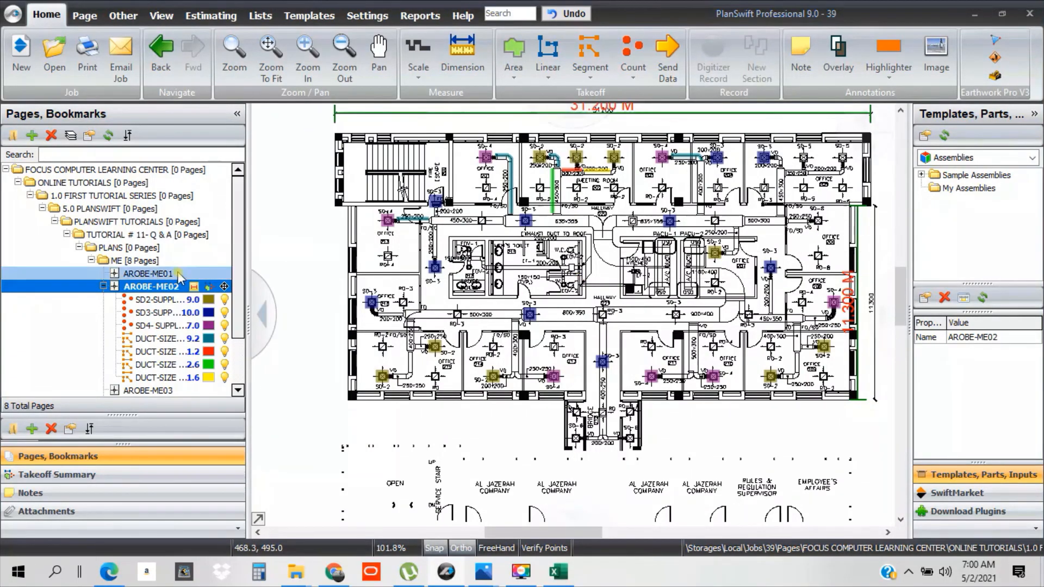
- Review the remaining mechanical sheets in reverse order from AROBE-ME08 to AROBE-ME03, covering the details, equipment schedules and second floor HVAC layout
click(159, 299)
scroll(154, 340, down, 2)
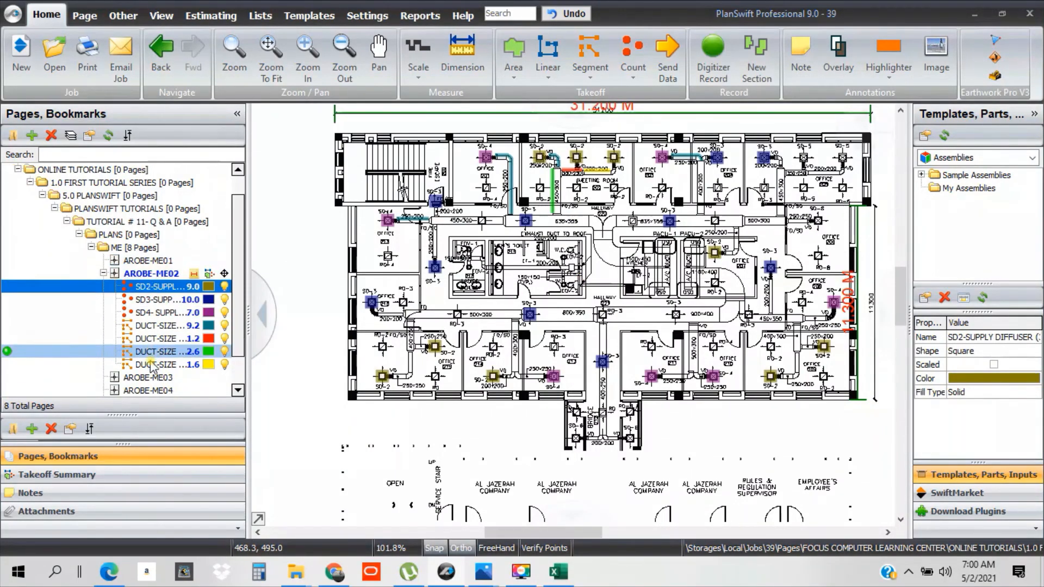
click(158, 393)
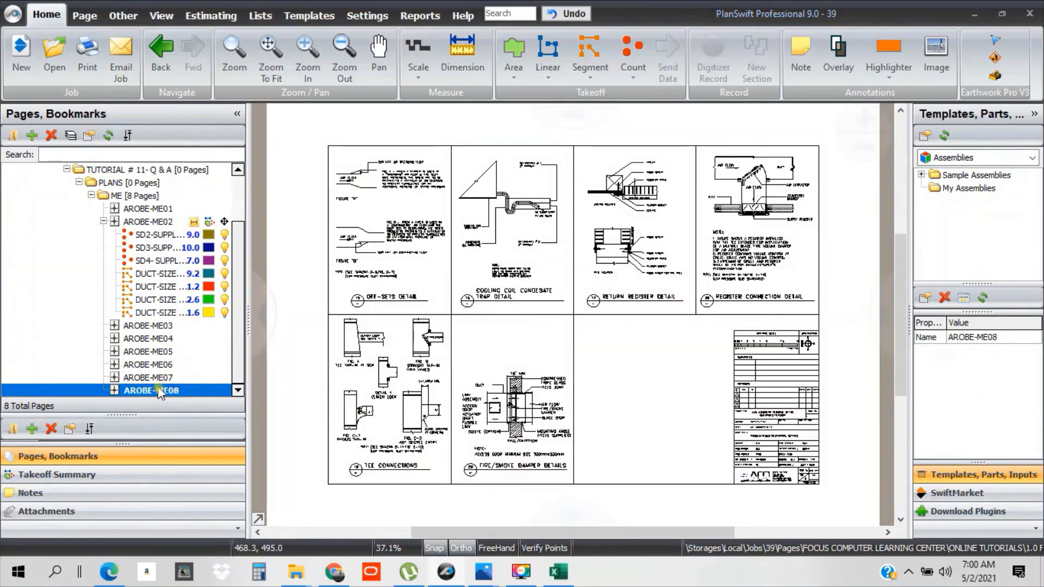
click(160, 377)
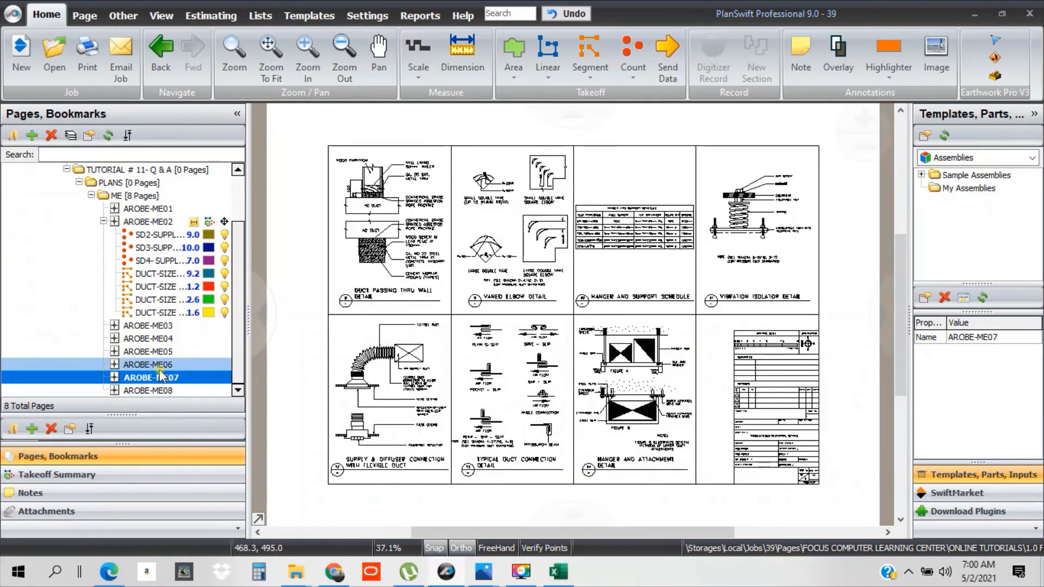
click(160, 364)
click(160, 351)
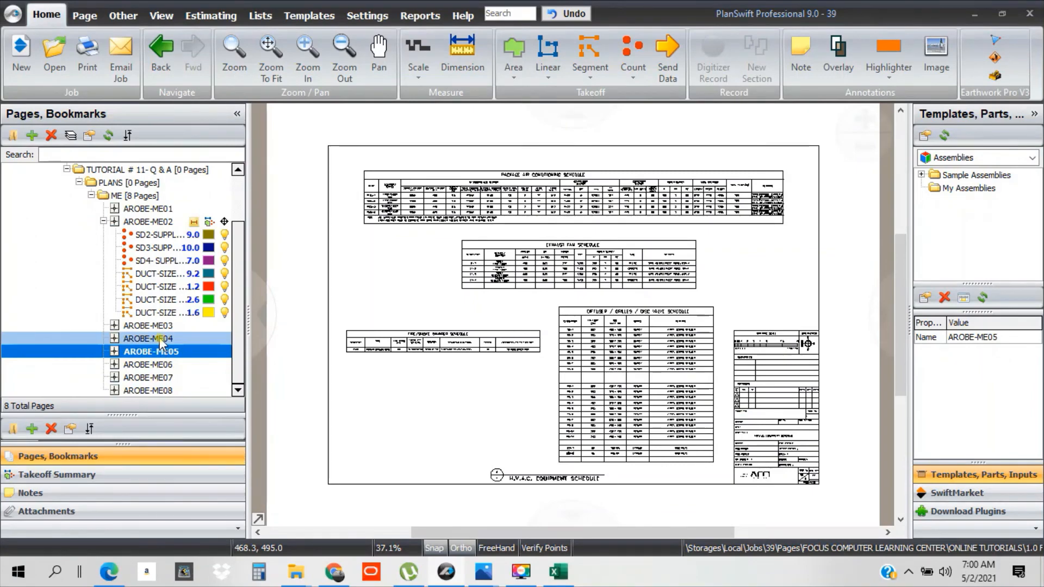
click(160, 338)
click(160, 325)
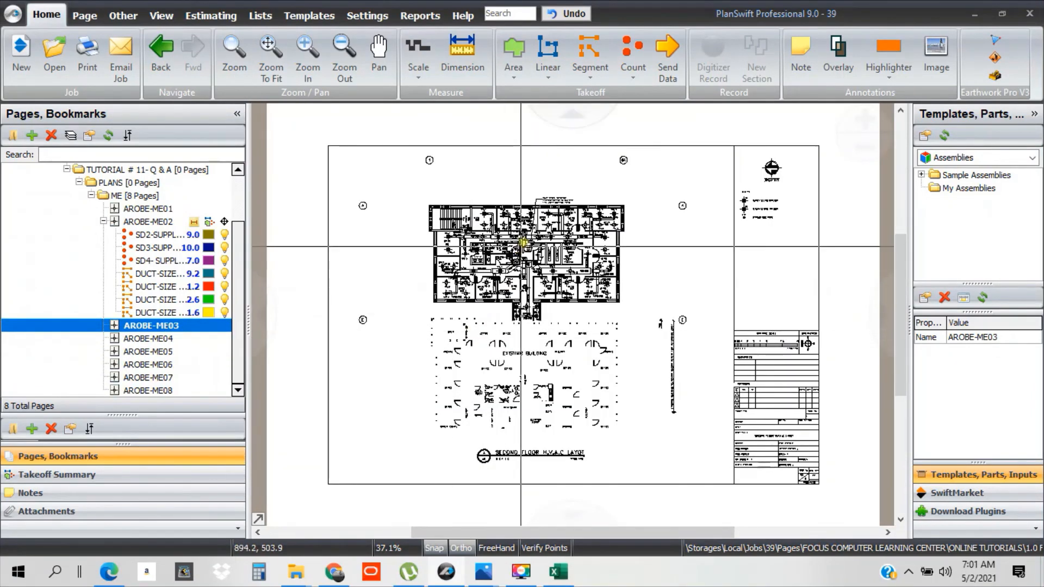